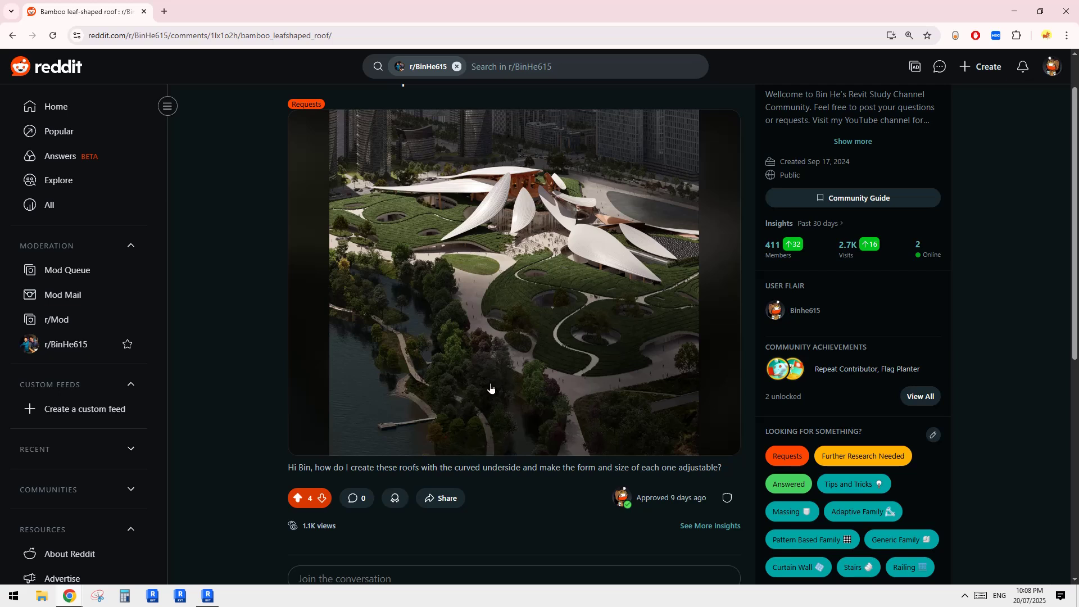
Examine the bamboo leaf-shaped roof request and enlarge its reference image to full size
{"action": "scroll", "coordinate": [454, 398], "scroll_direction": "up", "scroll_amount": 1}
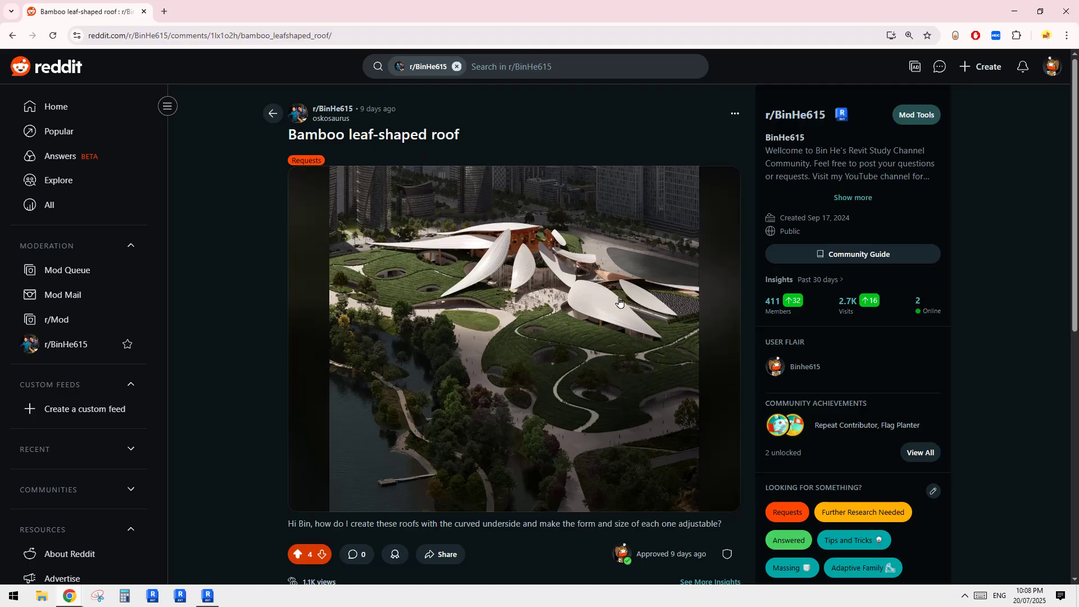
{"action": "scroll", "coordinate": [360, 523], "scroll_direction": "down", "scroll_amount": 1}
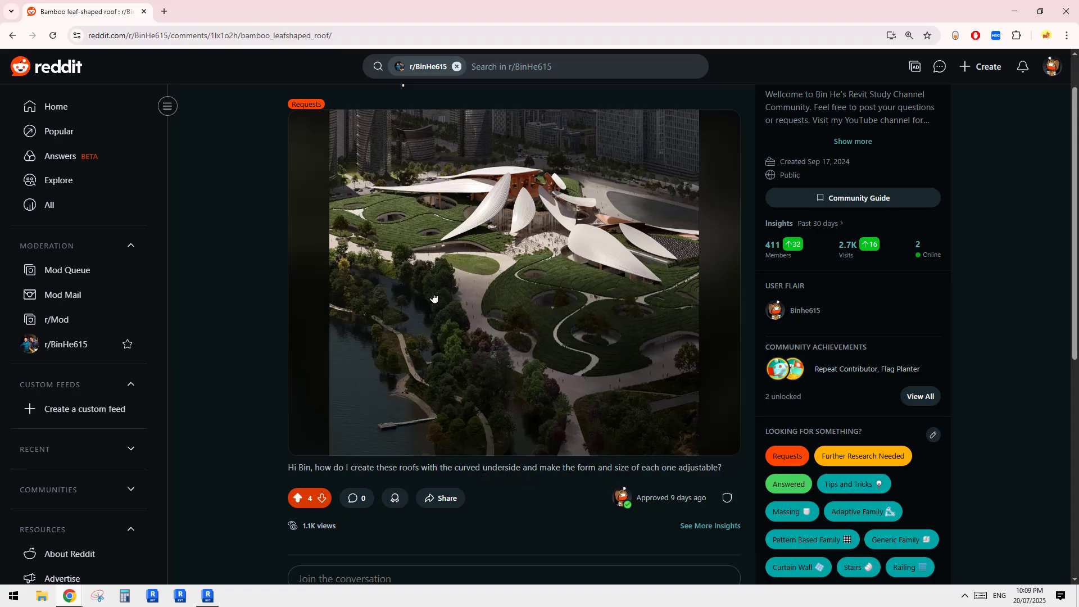
{"action": "scroll", "coordinate": [433, 296], "scroll_direction": "up", "scroll_amount": 1}
{"action": "scroll", "coordinate": [594, 432], "scroll_direction": "down", "scroll_amount": 2}
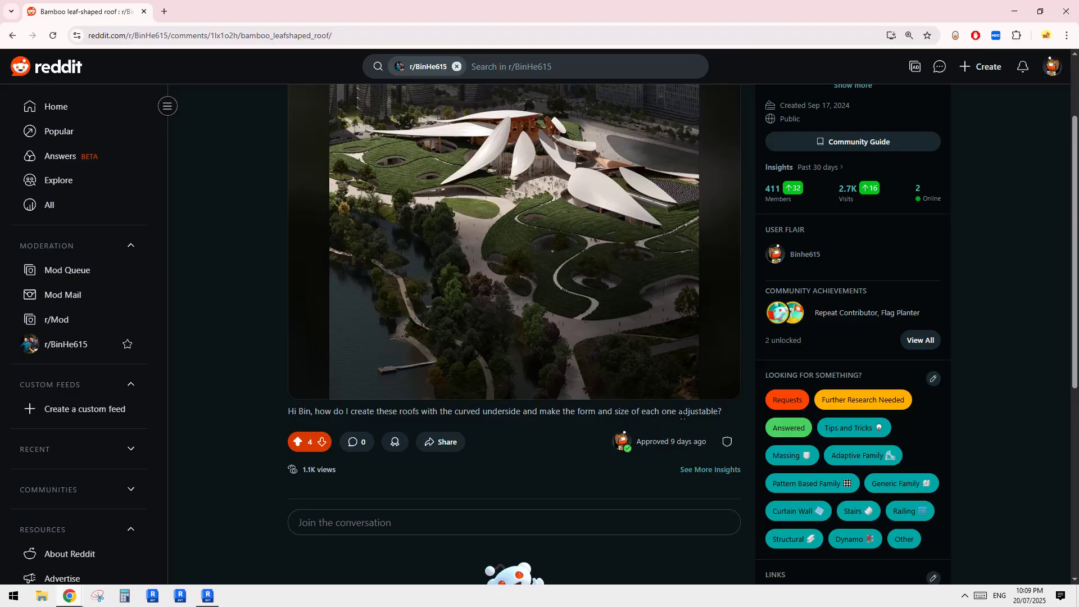
{"action": "scroll", "coordinate": [526, 308], "scroll_direction": "up", "scroll_amount": 2}
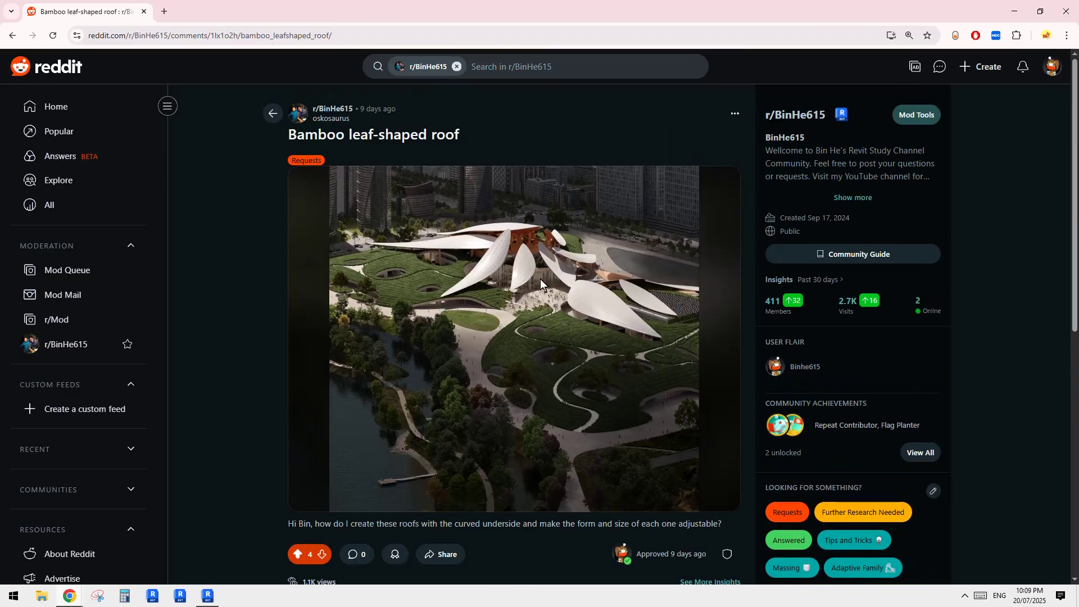
{"action": "left_click", "coordinate": [540, 278]}
{"action": "left_click", "coordinate": [640, 276]}
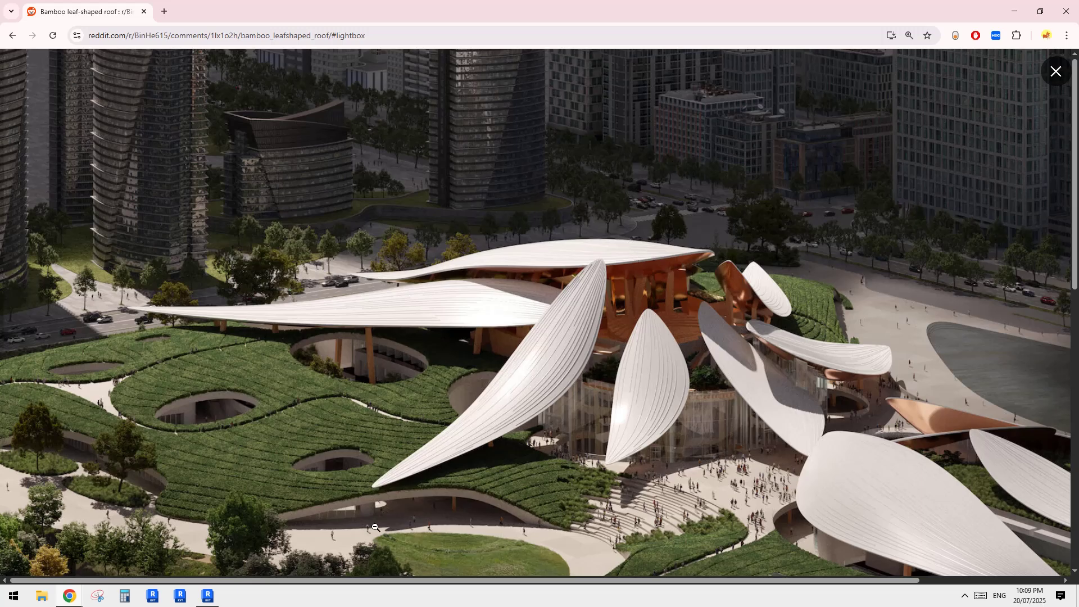
Switch to Revit and create a new family from the adaptive generic model template
{"action": "left_click", "coordinate": [208, 595]}
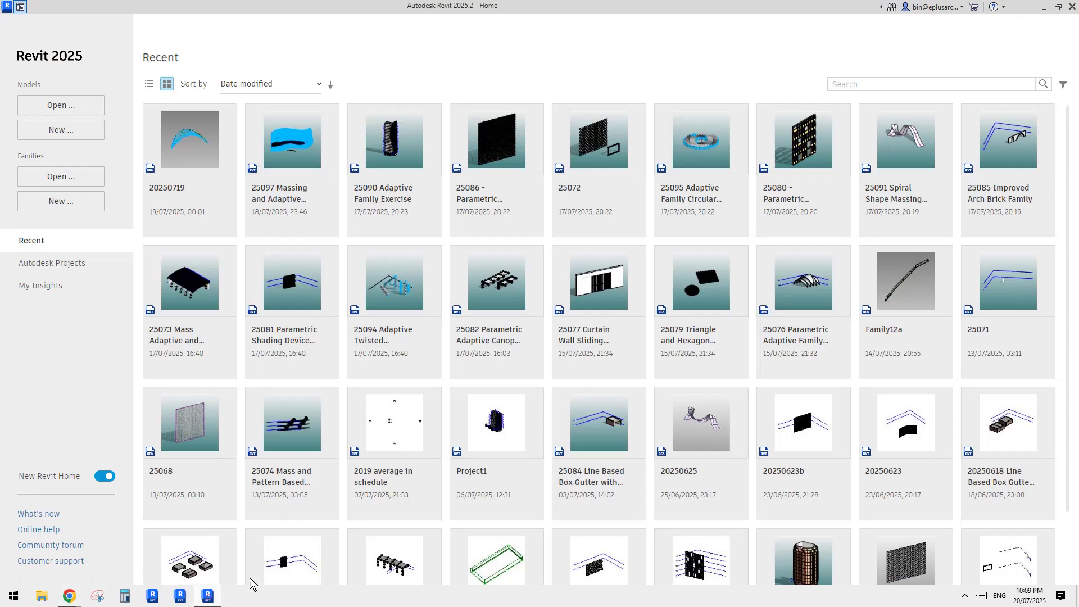
{"action": "left_click", "coordinate": [64, 200]}
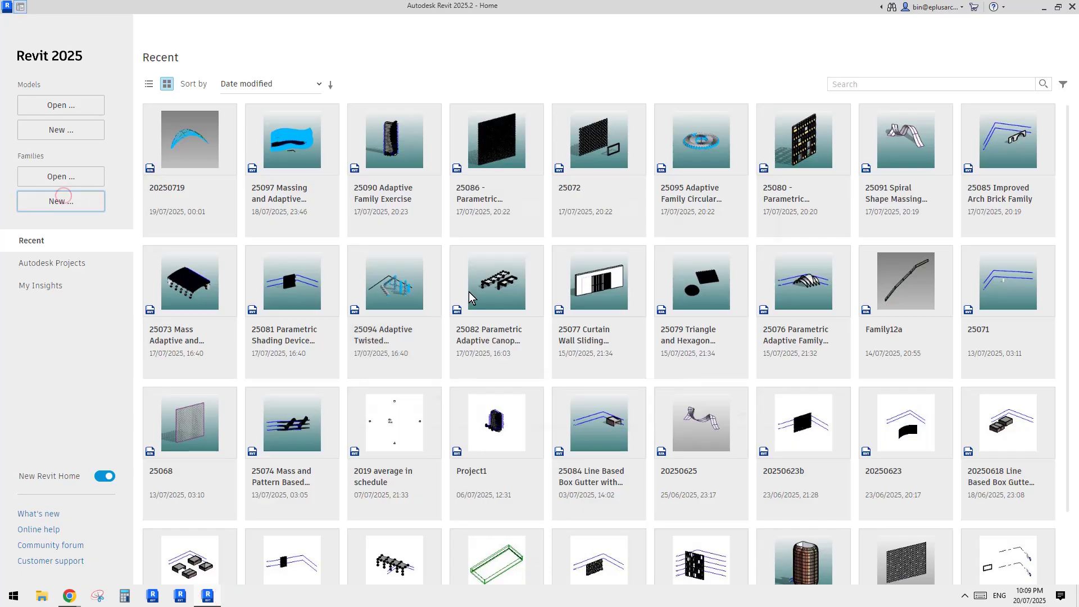
{"action": "left_click_drag", "start_coordinate": [685, 242], "coordinate": [687, 271]}
{"action": "double_click", "coordinate": [487, 258]}
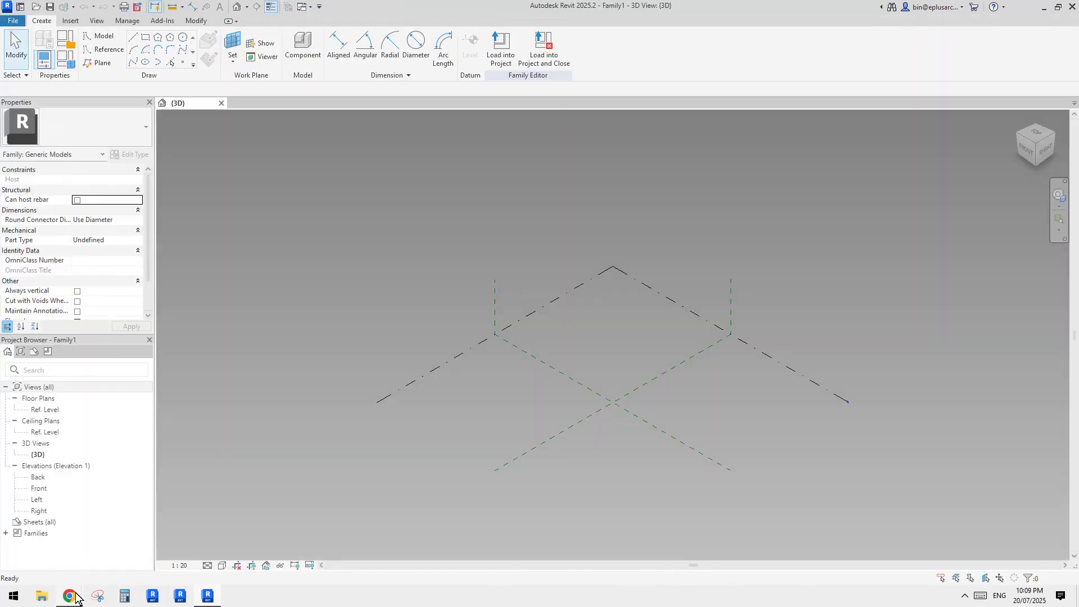
{"action": "left_click", "coordinate": [74, 597]}
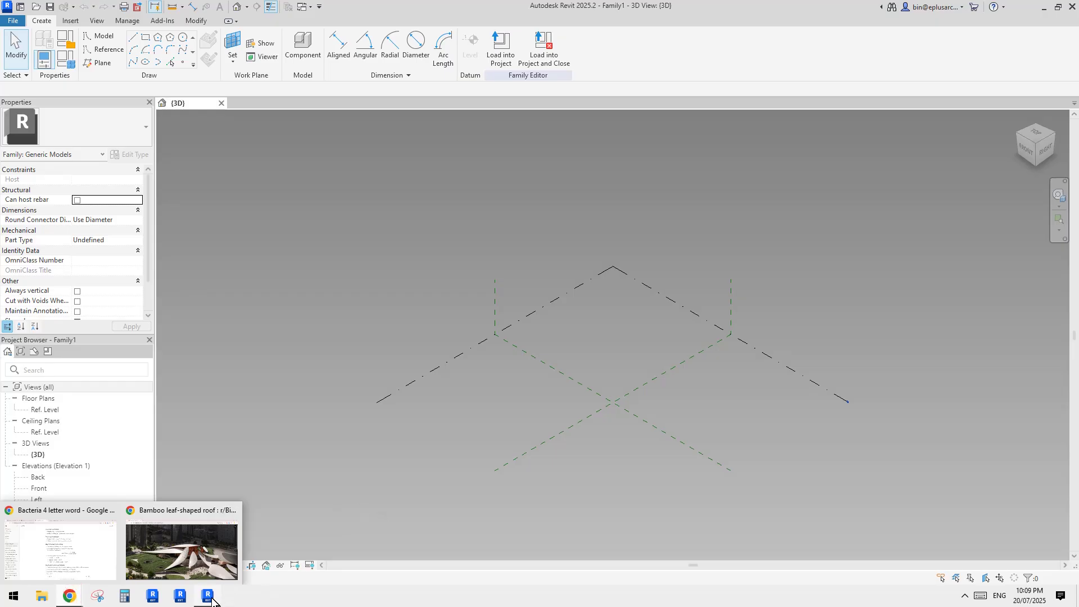
{"action": "left_click", "coordinate": [390, 417]}
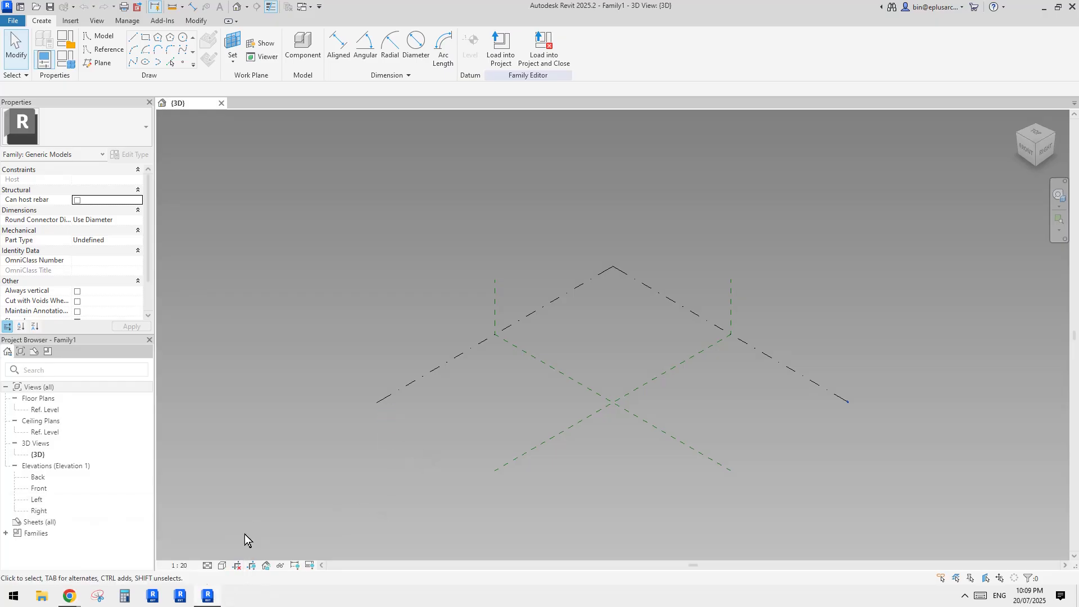
{"action": "left_click", "coordinate": [205, 596]}
{"action": "left_click", "coordinate": [204, 595]}
{"action": "middle_click_drag", "start_coordinate": [631, 397], "coordinate": [662, 417]}
Return to the roof image in Chrome and capture the area around the two central leaf roofs with Snipping Tool
{"action": "mouse_move", "coordinate": [69, 596]}
{"action": "left_click", "coordinate": [197, 549]}
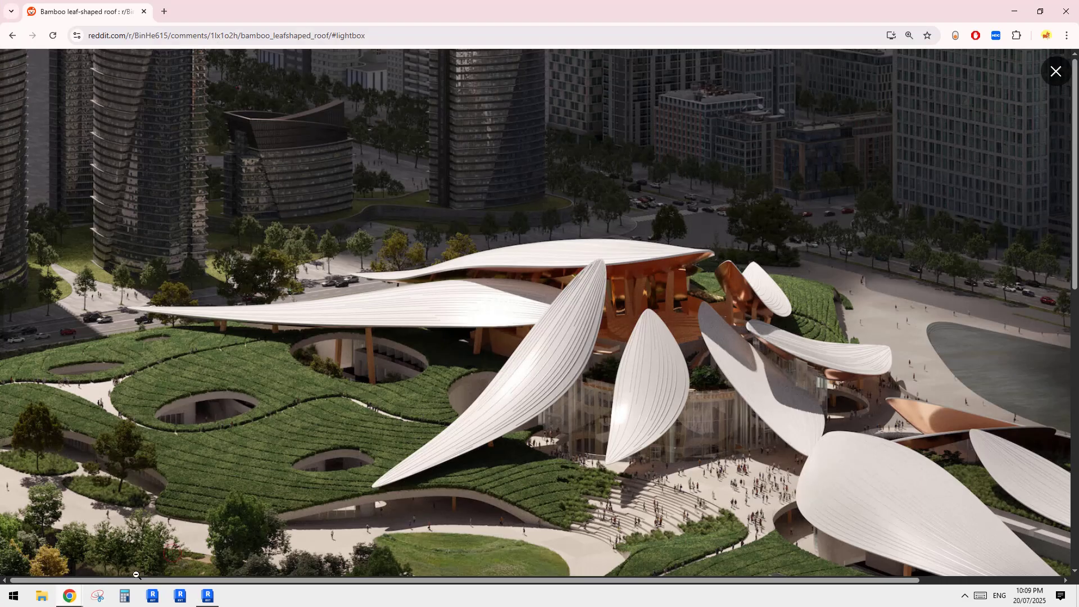
{"action": "left_click", "coordinate": [97, 597]}
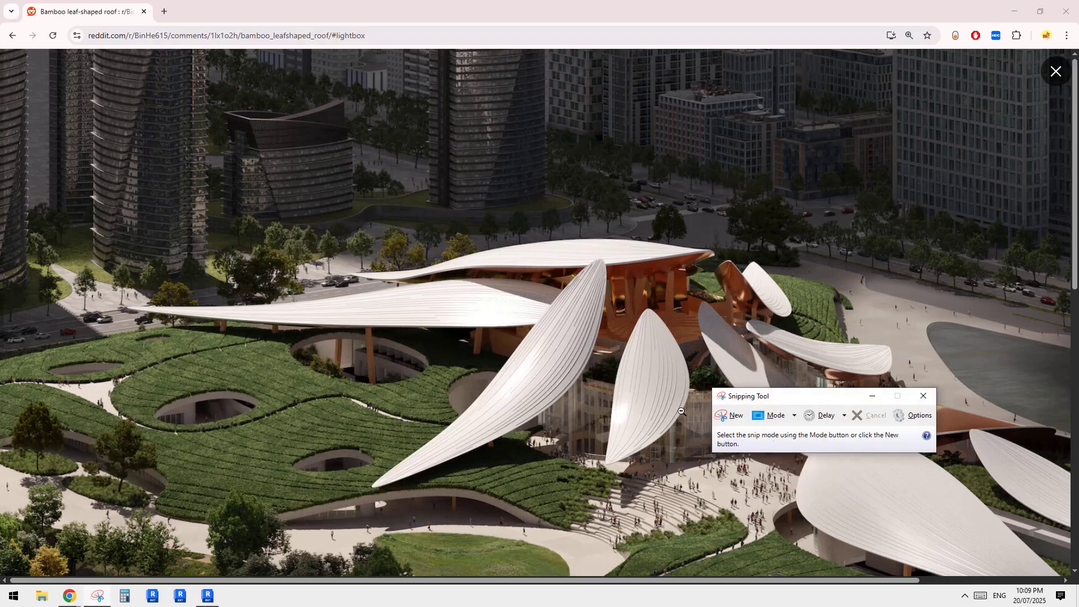
{"action": "left_click", "coordinate": [741, 419]}
{"action": "left_click_drag", "start_coordinate": [280, 201], "coordinate": [730, 535]}
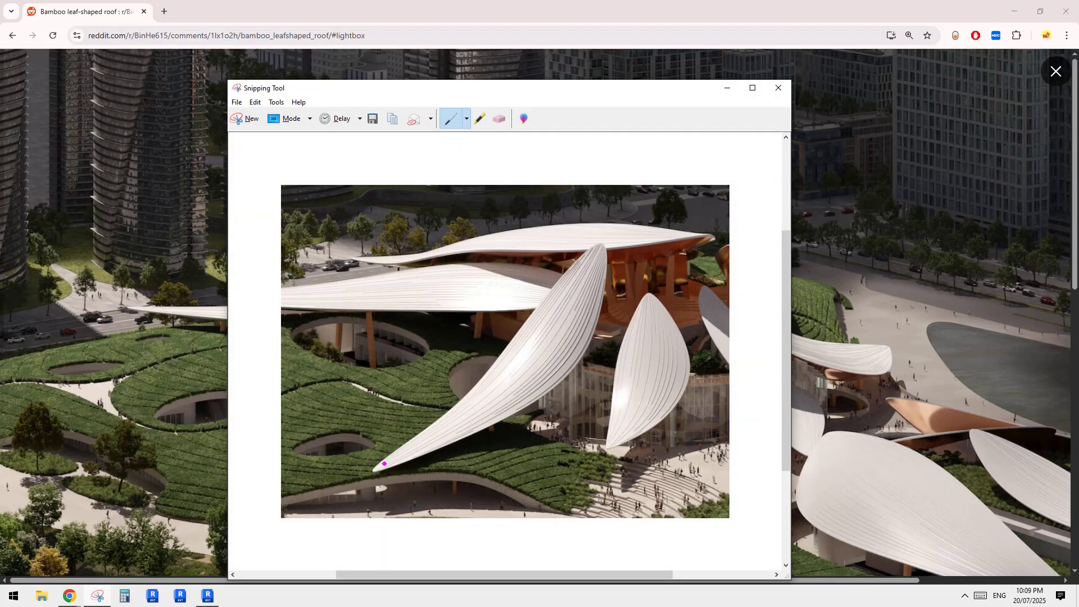
Mark the long leaf roof's spine, its two ends and a curved cross-section on the snip with the pen
{"action": "left_click", "coordinate": [499, 121]}
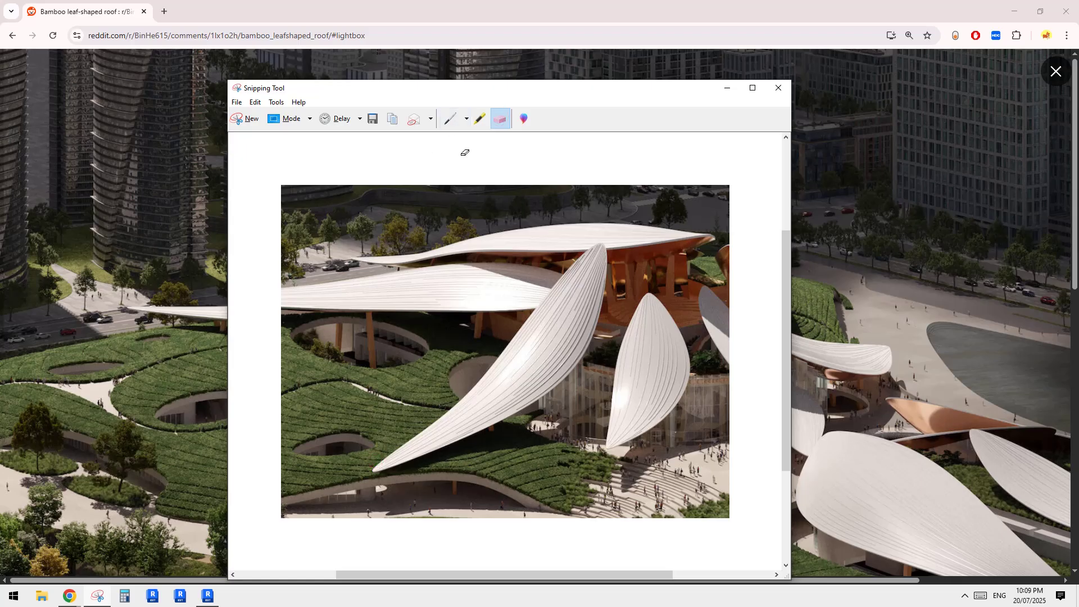
{"action": "left_click", "coordinate": [450, 119]}
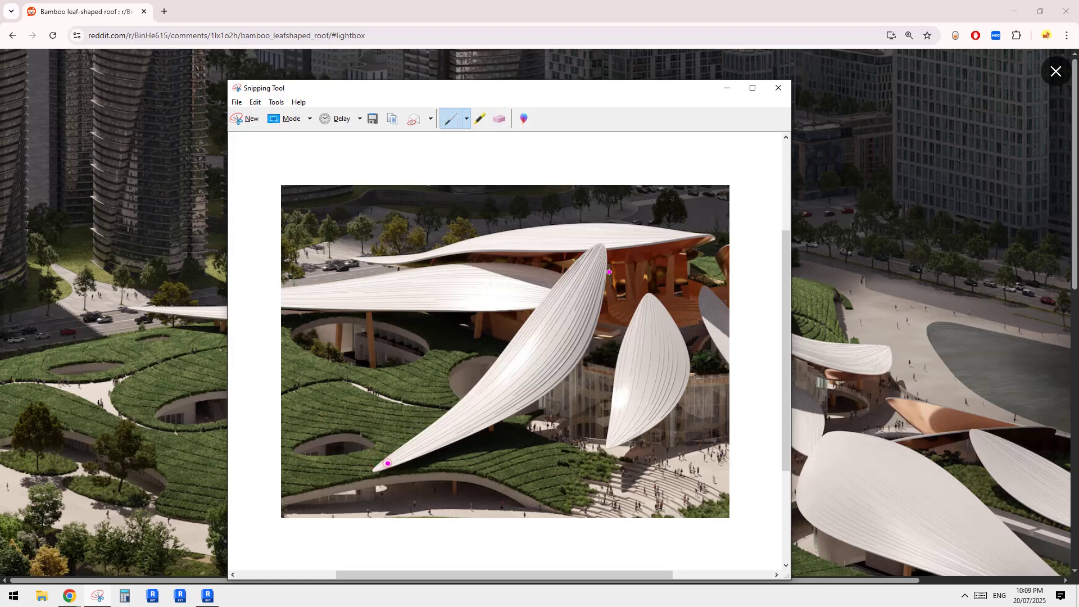
{"action": "left_click", "coordinate": [598, 253]}
{"action": "mouse_move", "coordinate": [598, 252]}
{"action": "left_mouse_down"}
{"action": "mouse_move", "coordinate": [509, 387]}
{"action": "mouse_move", "coordinate": [390, 460]}
{"action": "left_mouse_up"}
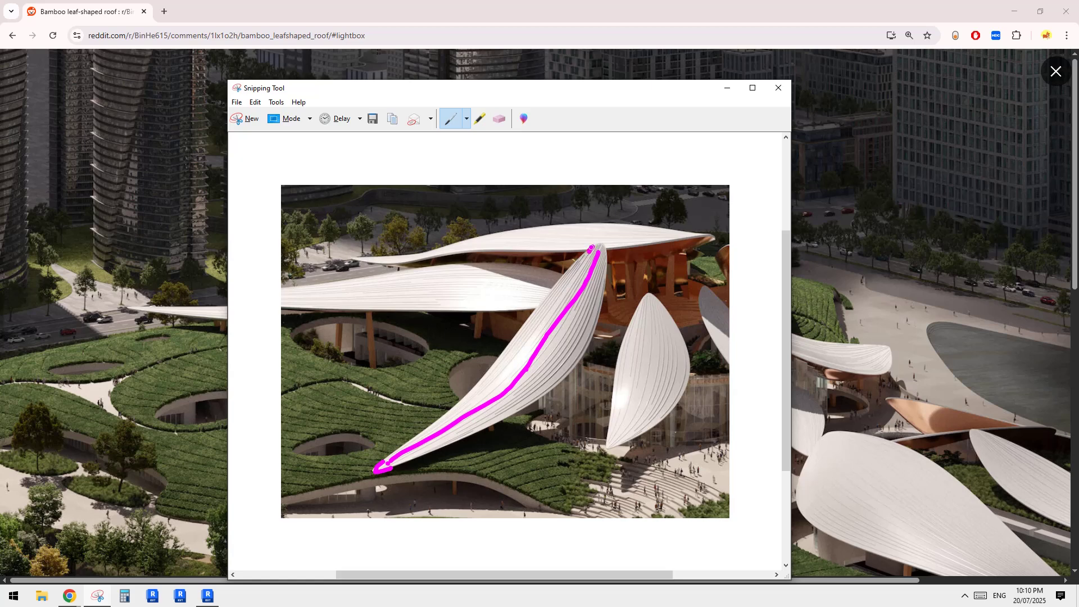
{"action": "left_click_drag", "start_coordinate": [600, 242], "coordinate": [606, 252]}
{"action": "left_click_drag", "start_coordinate": [502, 368], "coordinate": [526, 360]}
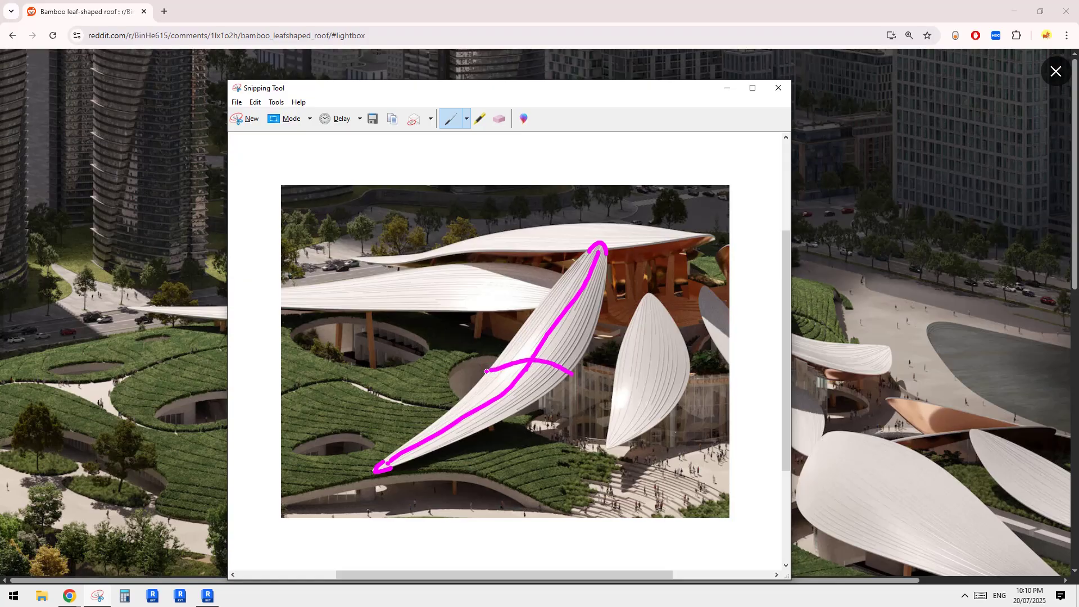
{"action": "left_click_drag", "start_coordinate": [501, 380], "coordinate": [556, 384]}
Switch to Revit and place three reference points in a row on the reference level
{"action": "left_click", "coordinate": [216, 596]}
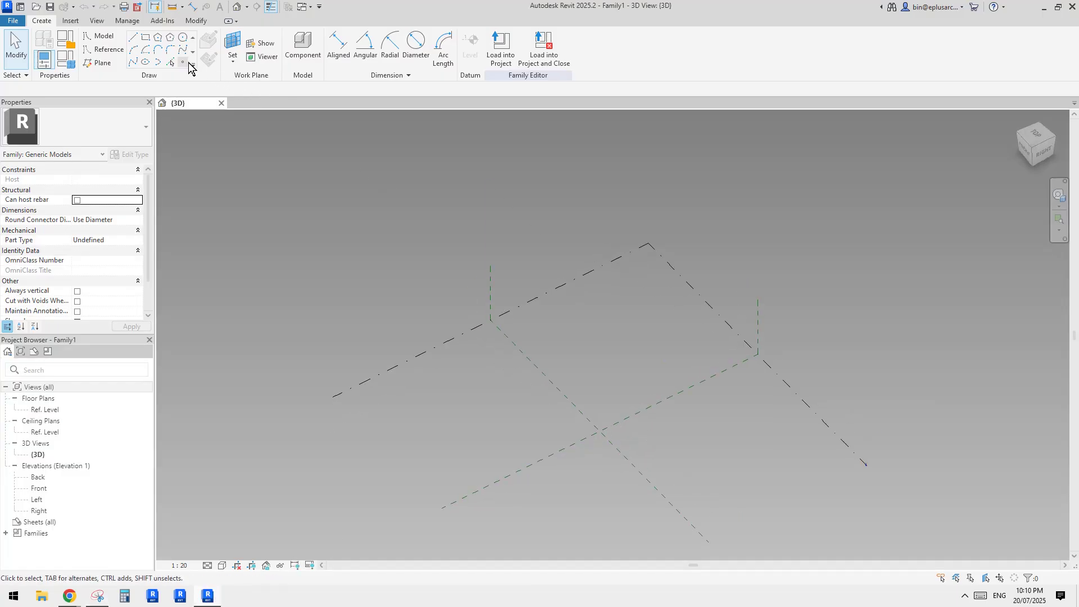
{"action": "left_click", "coordinate": [183, 62]}
{"action": "left_click", "coordinate": [495, 394]}
{"action": "left_click", "coordinate": [591, 366]}
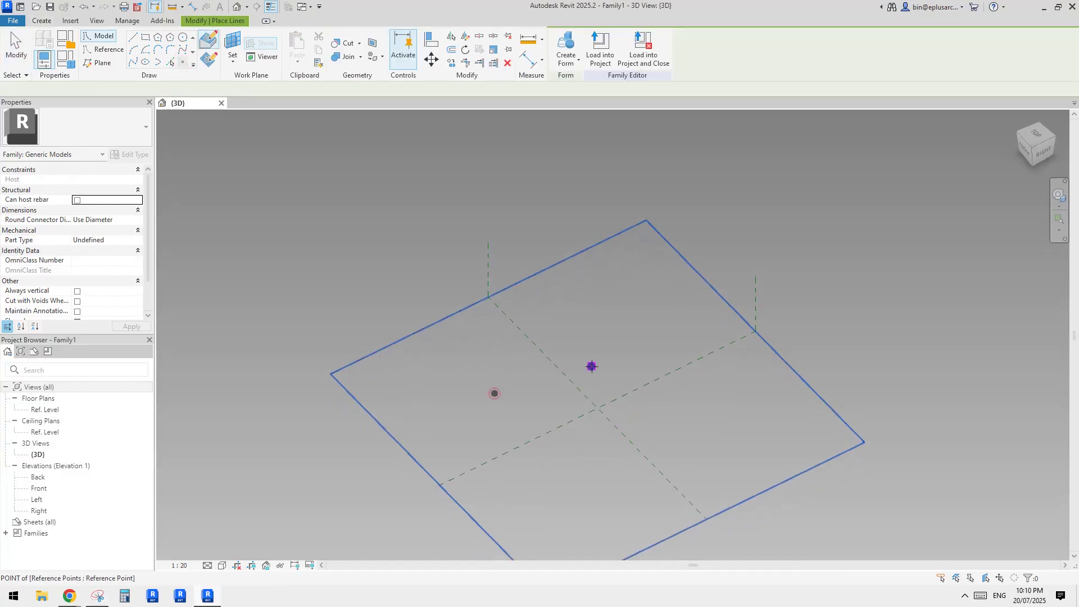
{"action": "left_click", "coordinate": [698, 329]}
{"action": "key", "text": "Escape"}
{"action": "key", "text": "Escape"}
Select all three reference points and make them adaptive
{"action": "left_click_drag", "start_coordinate": [386, 265], "coordinate": [727, 412]}
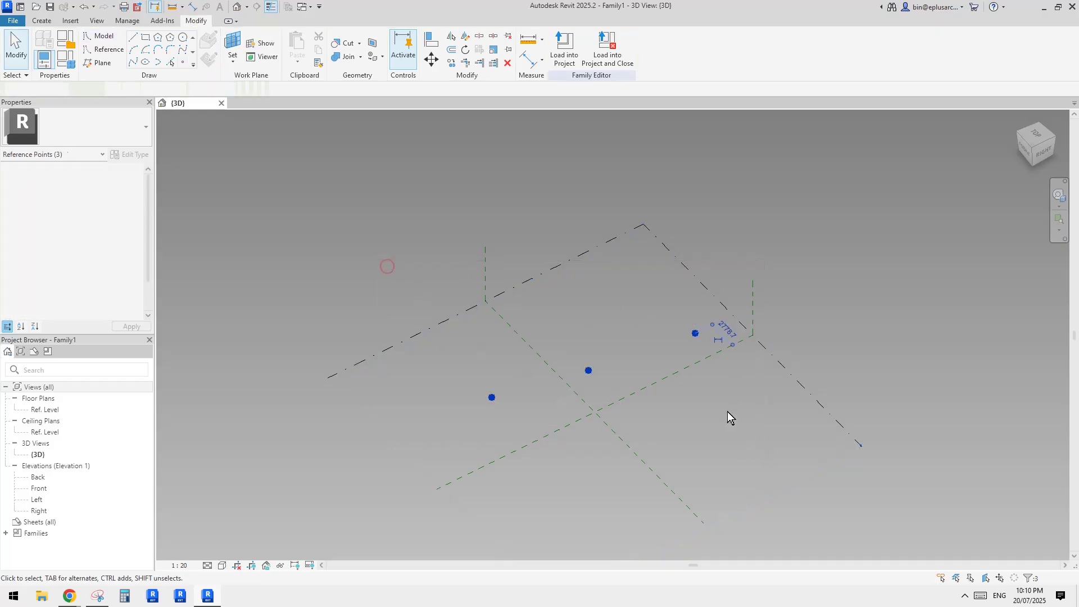
{"action": "middle_click_drag", "start_coordinate": [575, 408], "coordinate": [569, 413], "text": "shift"}
{"action": "left_click_drag", "start_coordinate": [564, 348], "coordinate": [627, 409]}
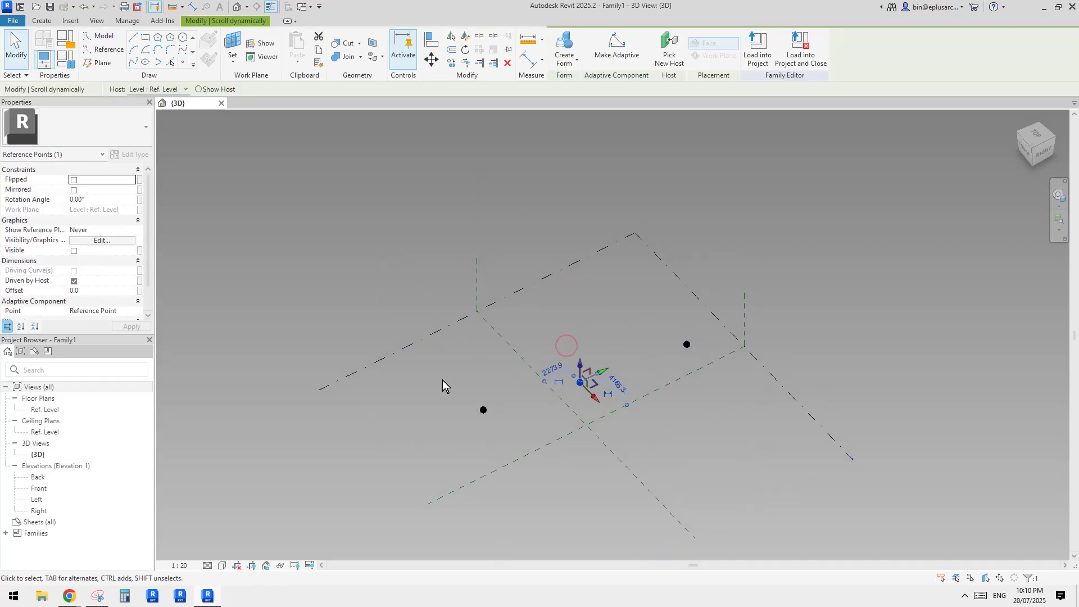
{"action": "left_click_drag", "start_coordinate": [442, 384], "coordinate": [510, 421]}
{"action": "left_click", "coordinate": [354, 301]}
{"action": "left_click_drag", "start_coordinate": [354, 306], "coordinate": [703, 425]}
{"action": "left_click", "coordinate": [618, 50]}
Renumber the middle adaptive point as placement point 3
{"action": "scroll", "coordinate": [594, 358], "scroll_direction": "up", "scroll_amount": 2}
{"action": "left_click", "coordinate": [551, 356]}
{"action": "left_click", "coordinate": [572, 377]}
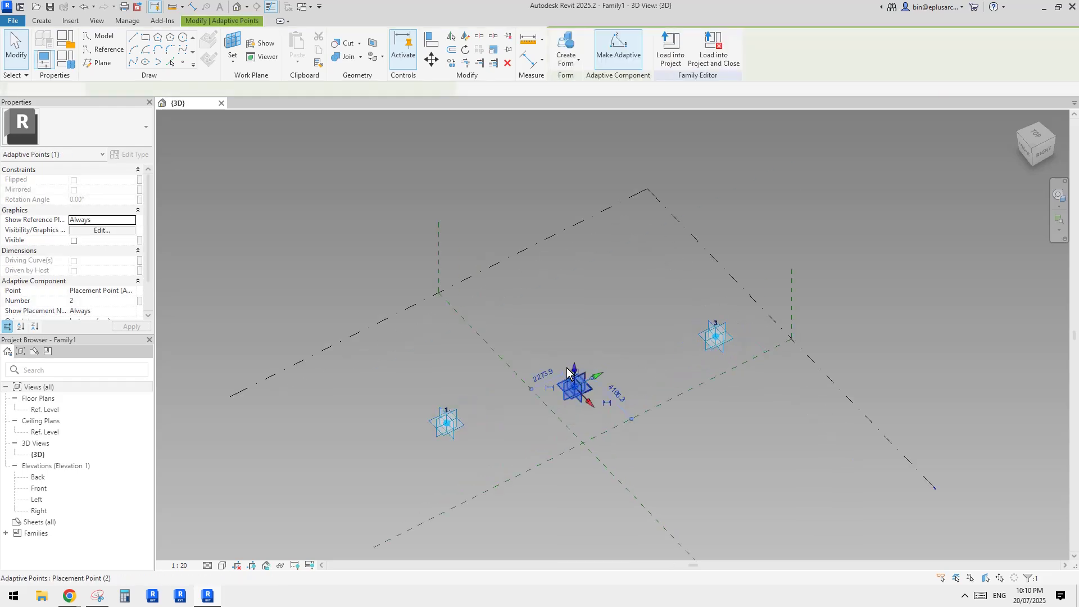
{"action": "left_click", "coordinate": [574, 371]}
{"action": "middle_click_drag", "start_coordinate": [640, 364], "coordinate": [638, 365]}
{"action": "type", "text": "3"}
{"action": "key", "text": "Return"}
{"action": "left_click", "coordinate": [498, 458]}
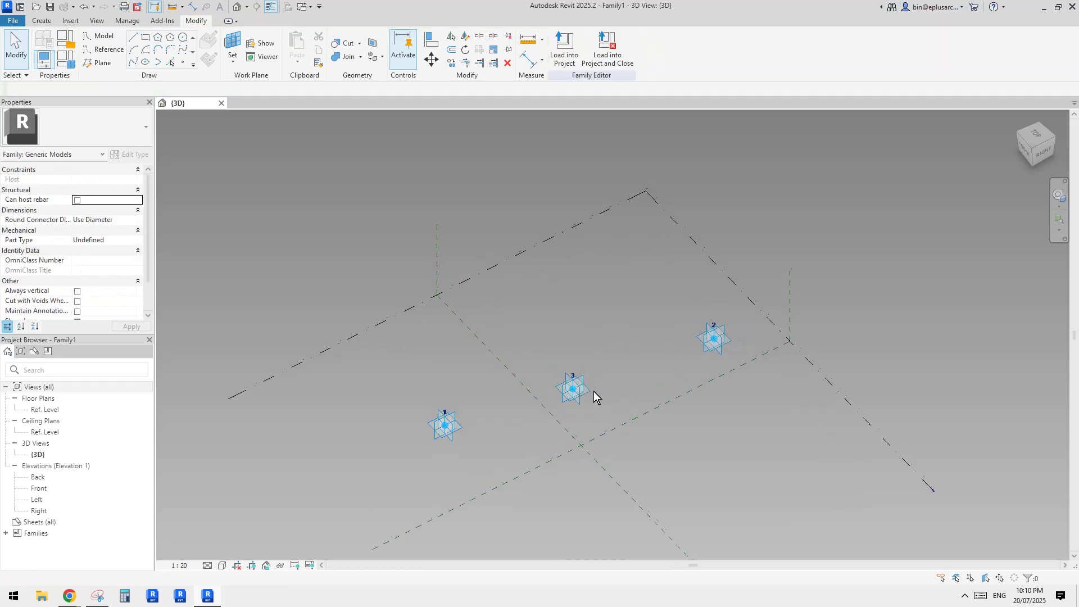
{"action": "middle_click_drag", "start_coordinate": [594, 393], "coordinate": [632, 336], "text": "shift"}
{"action": "left_click", "coordinate": [467, 412]}
{"action": "middle_click_drag", "start_coordinate": [648, 379], "coordinate": [628, 402], "text": "shift"}
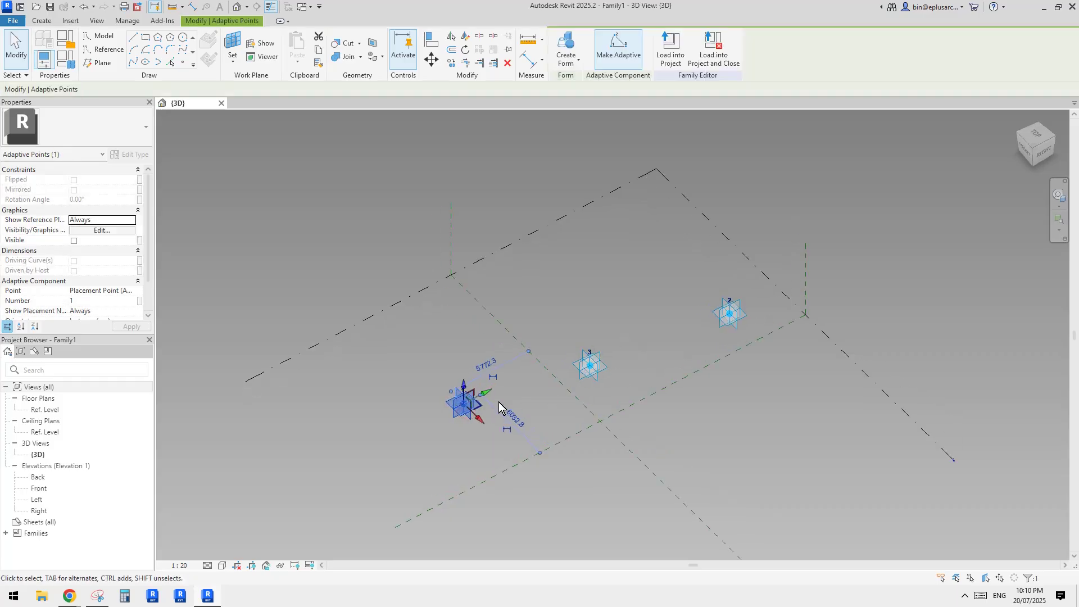
{"action": "left_click", "coordinate": [612, 380]}
{"action": "left_click", "coordinate": [590, 368]}
{"action": "left_click", "coordinate": [458, 413]}
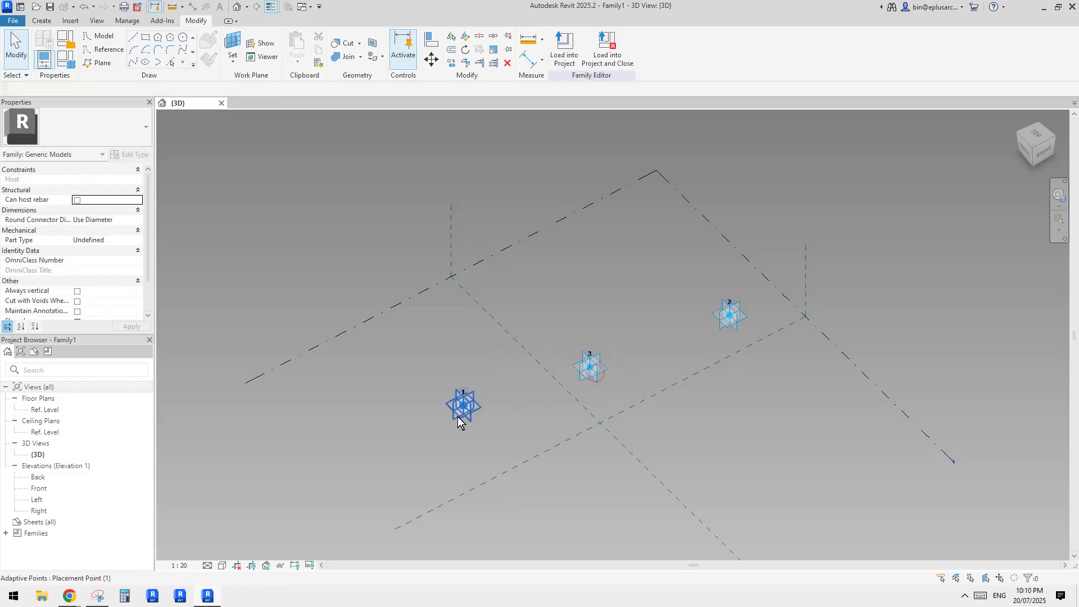
{"action": "middle_click_drag", "start_coordinate": [616, 369], "coordinate": [617, 369]}
{"action": "key", "text": "Escape"}
{"action": "left_click", "coordinate": [615, 365]}
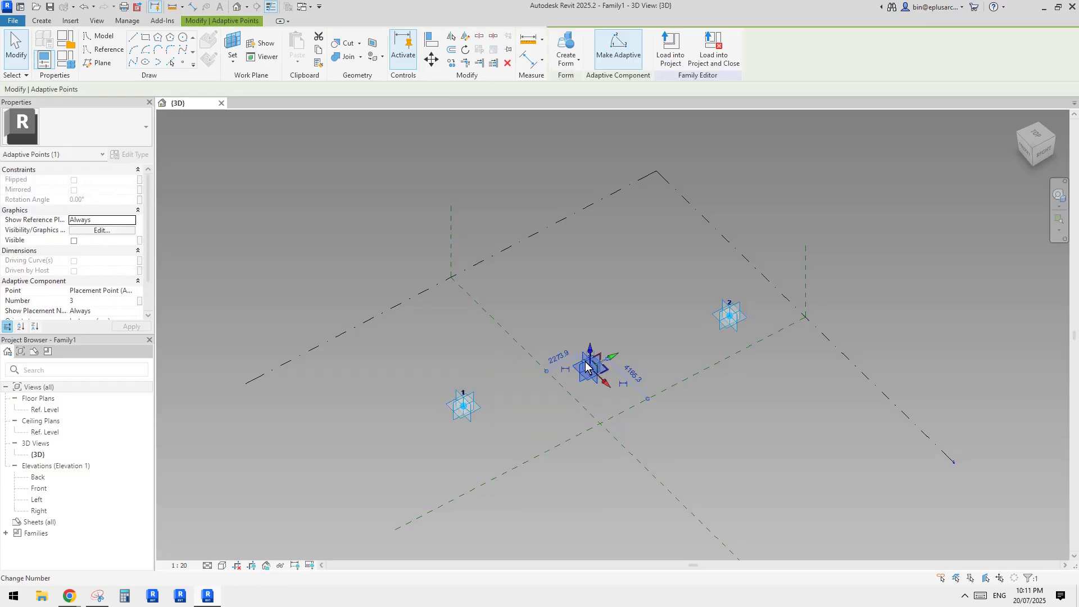
{"action": "middle_click_drag", "start_coordinate": [586, 387], "coordinate": [602, 309], "text": "shift"}
{"action": "left_click_drag", "start_coordinate": [597, 299], "coordinate": [598, 332]}
{"action": "middle_click_drag", "start_coordinate": [638, 329], "coordinate": [535, 423], "text": "shift"}
{"action": "left_click", "coordinate": [502, 359]}
Draw a spline through the three adaptive points and turn it into a reference line
{"action": "middle_click_drag", "start_coordinate": [507, 354], "coordinate": [589, 355], "text": "shift"}
{"action": "left_click_drag", "start_coordinate": [436, 308], "coordinate": [789, 424]}
{"action": "left_click", "coordinate": [135, 63]}
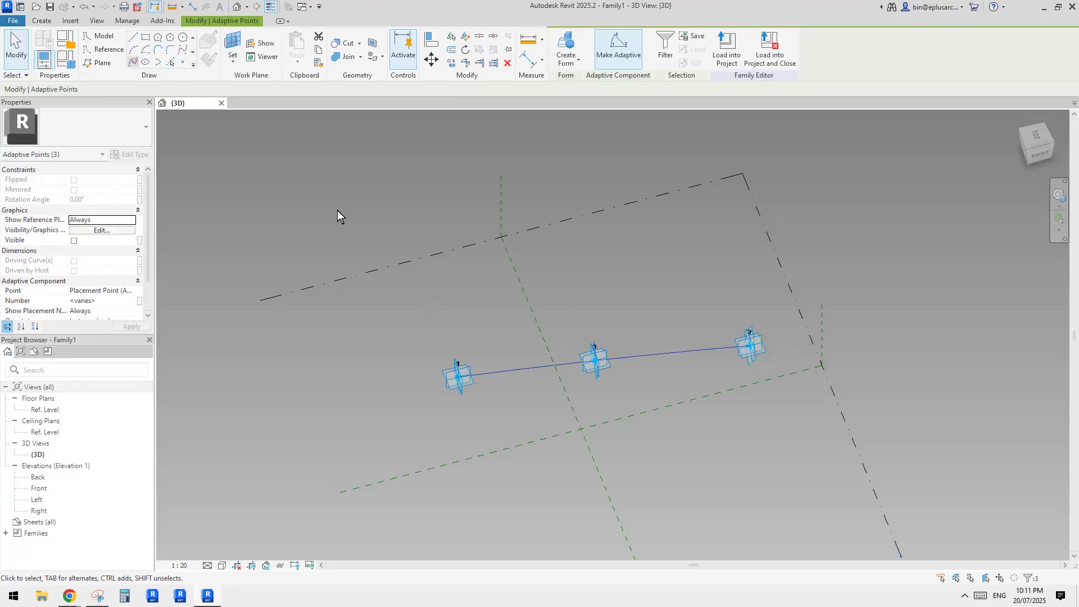
{"action": "left_click", "coordinate": [79, 260]}
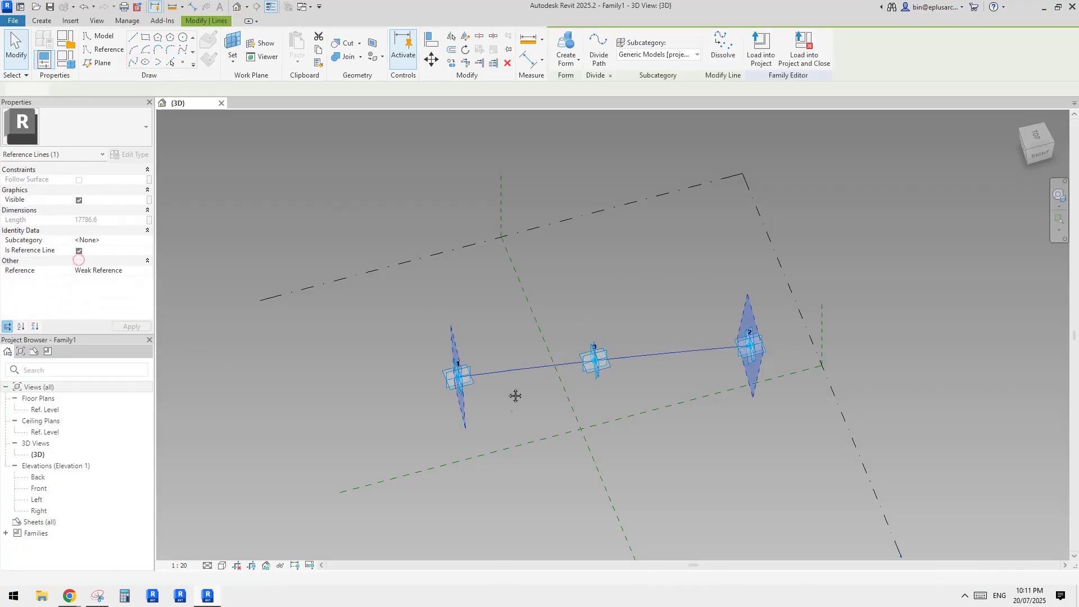
Place a reference point on the reference line between points 1 and 3, and move it toward point 1 to a normalized curve parameter of about 0.14
{"action": "middle_click_drag", "start_coordinate": [515, 393], "coordinate": [559, 378], "text": "shift"}
{"action": "left_click", "coordinate": [184, 63]}
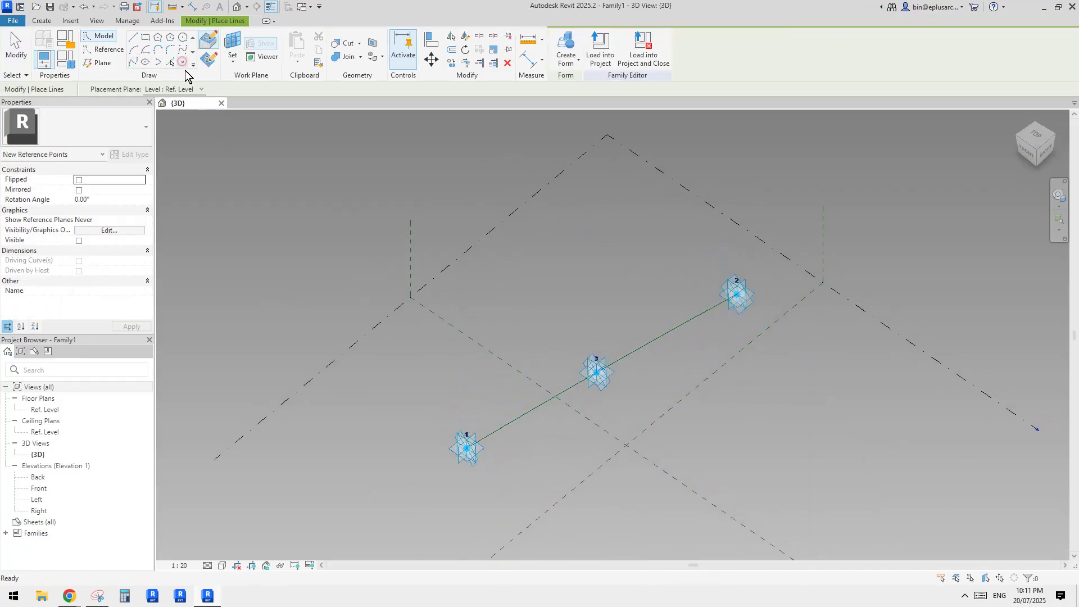
{"action": "left_click", "coordinate": [523, 414]}
{"action": "middle_click_drag", "start_coordinate": [525, 369], "coordinate": [557, 360]}
{"action": "scroll", "coordinate": [567, 466], "scroll_direction": "up", "scroll_amount": 2}
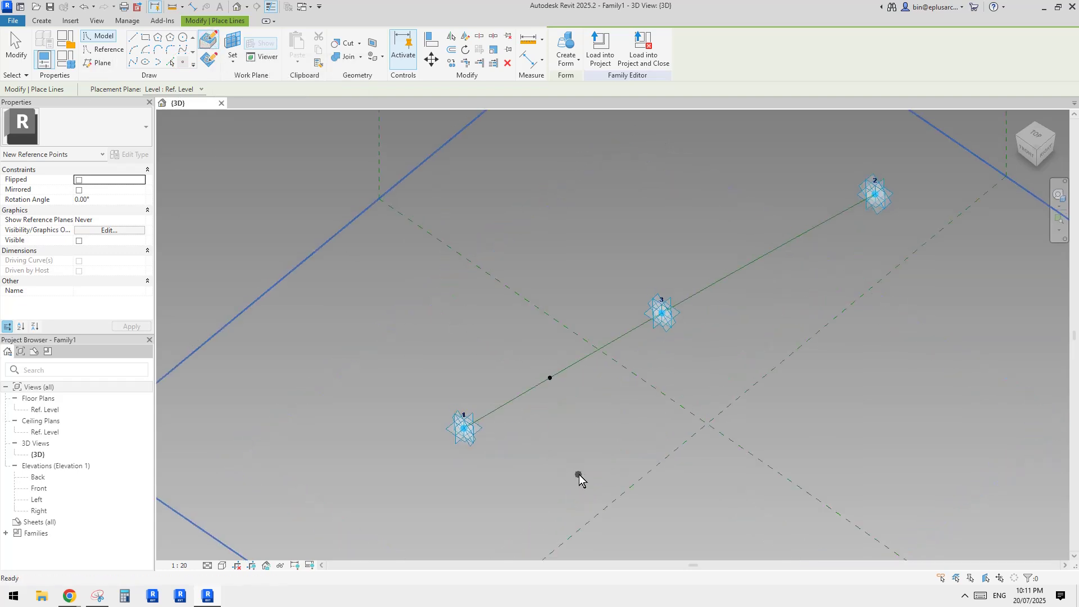
{"action": "key", "text": "Escape"}
{"action": "left_click", "coordinate": [555, 382]}
{"action": "left_click_drag", "start_coordinate": [521, 399], "coordinate": [521, 399]}
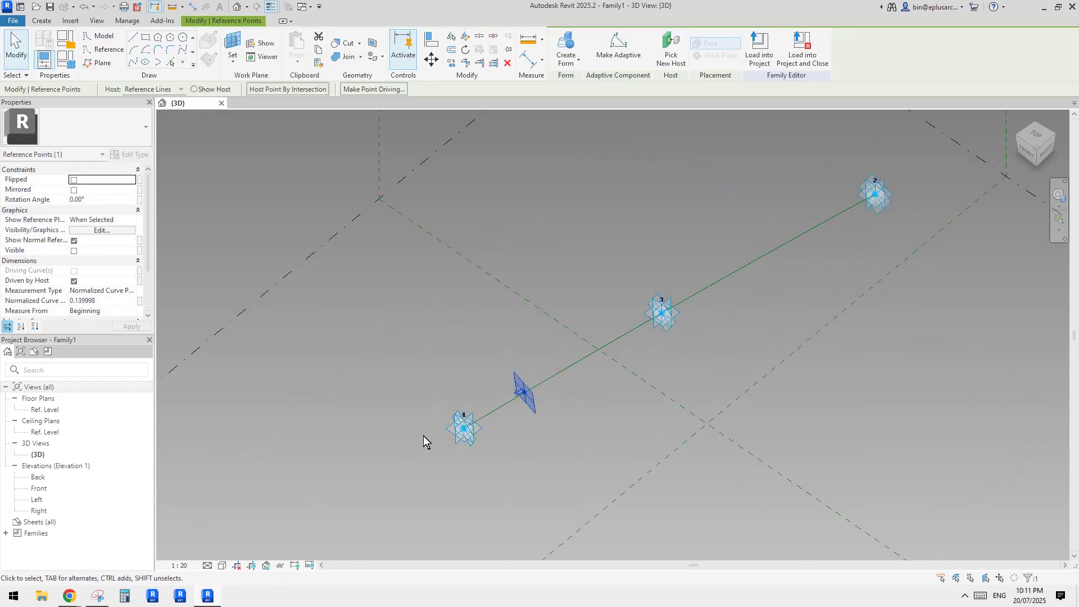
{"action": "middle_click_drag", "start_coordinate": [503, 415], "coordinate": [547, 410]}
{"action": "left_click", "coordinate": [108, 50]}
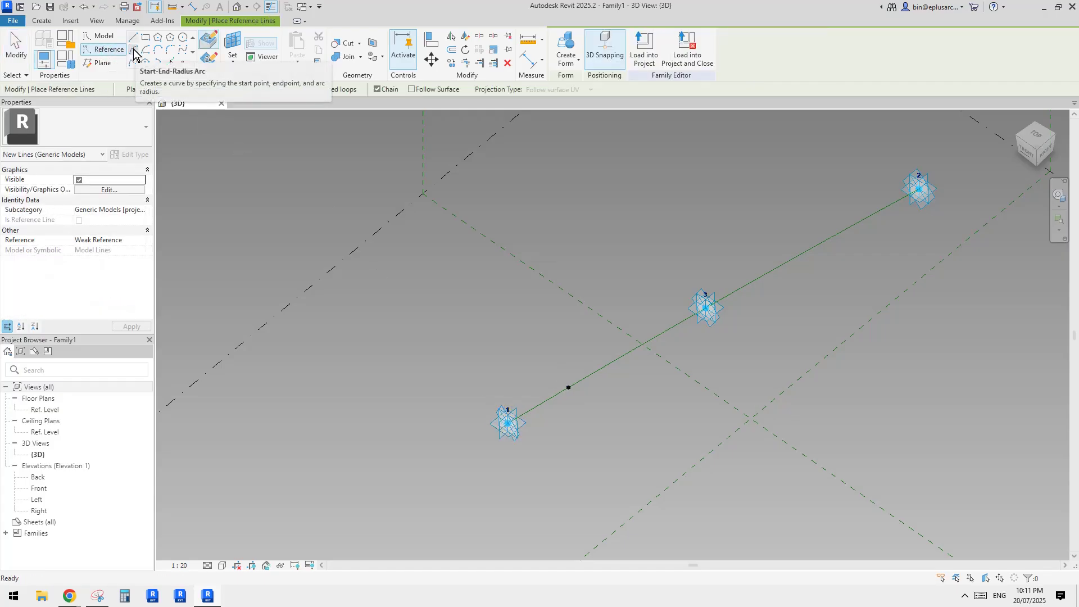
{"action": "middle_click_drag", "start_coordinate": [488, 241], "coordinate": [519, 250]}
{"action": "scroll", "coordinate": [511, 295], "scroll_direction": "up", "scroll_amount": 1}
{"action": "mouse_move", "coordinate": [510, 296]}
{"action": "middle_mouse_down"}
{"action": "mouse_move", "coordinate": [525, 265]}
{"action": "mouse_move", "coordinate": [667, 301]}
{"action": "mouse_move", "coordinate": [681, 248]}
{"action": "mouse_move", "coordinate": [638, 369]}
{"action": "middle_mouse_up"}
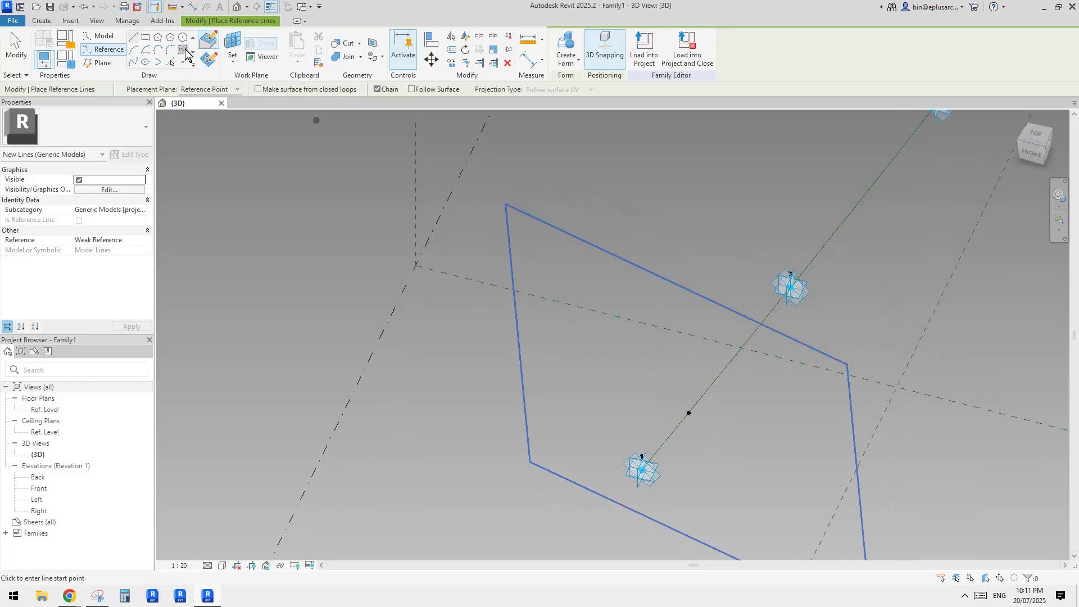
{"action": "left_click", "coordinate": [184, 52]}
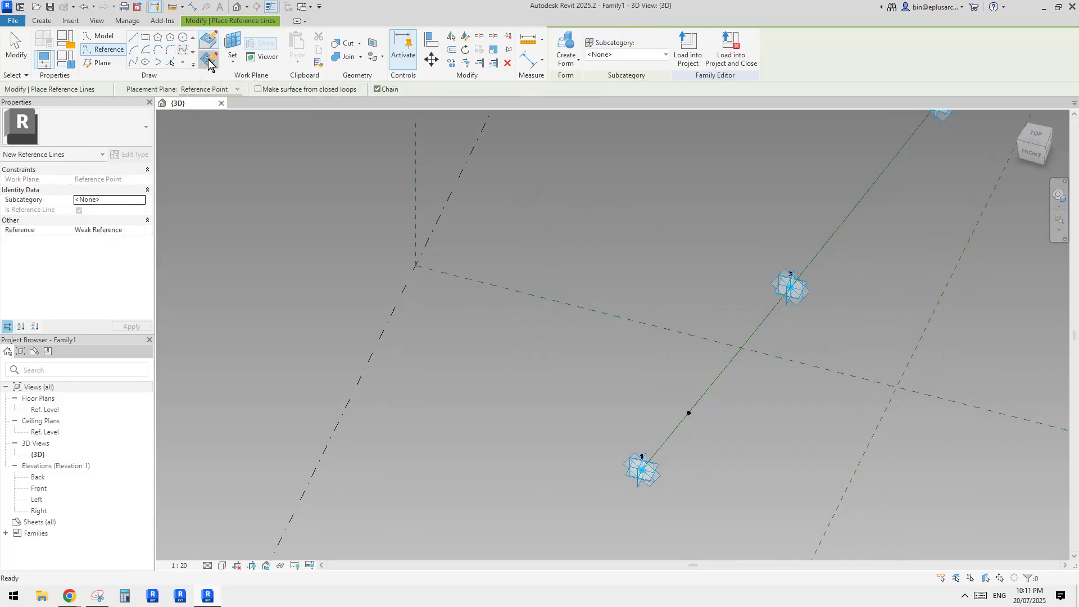
{"action": "left_click", "coordinate": [235, 46]}
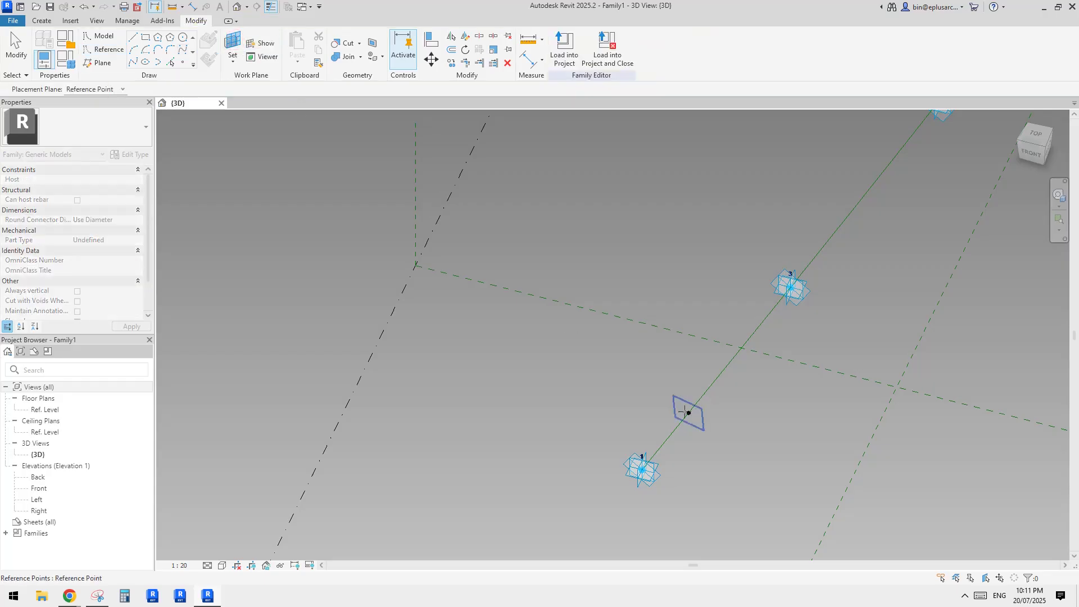
{"action": "key", "text": "Tab"}
{"action": "key", "text": "Tab"}
{"action": "left_click", "coordinate": [688, 413]}
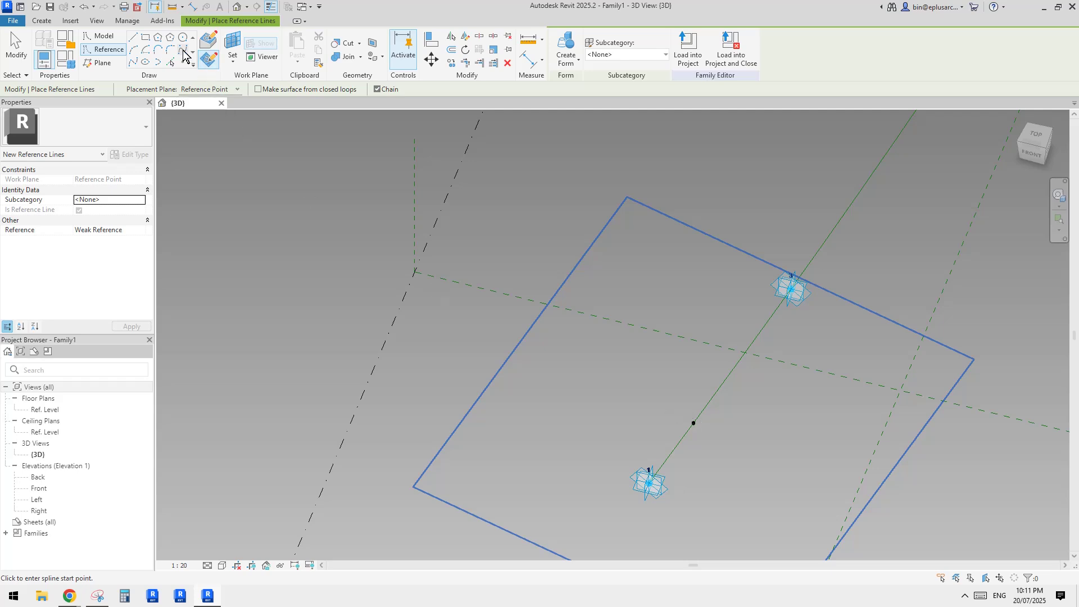
{"action": "middle_click_drag", "start_coordinate": [708, 427], "coordinate": [683, 446]}
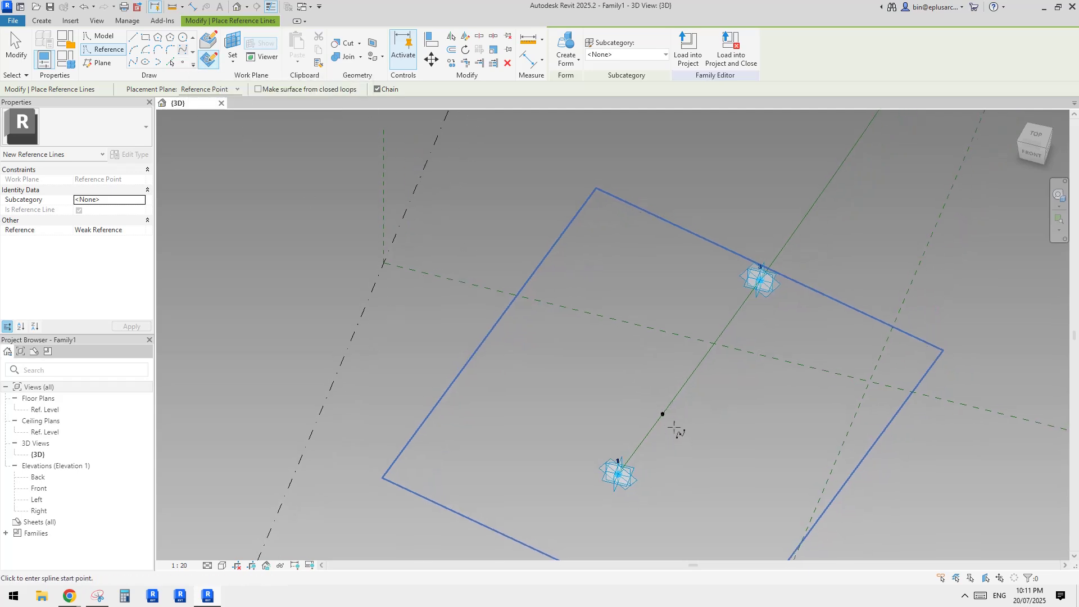
{"action": "key", "text": "Escape"}
{"action": "key", "text": "Escape"}
{"action": "mouse_move", "coordinate": [675, 423]}
{"action": "middle_mouse_down", "text": "shift"}
{"action": "mouse_move", "coordinate": [713, 448]}
{"action": "mouse_move", "coordinate": [672, 443]}
{"action": "middle_mouse_up", "text": "shift"}
{"action": "scroll", "coordinate": [672, 442], "scroll_direction": "up", "scroll_amount": 3}
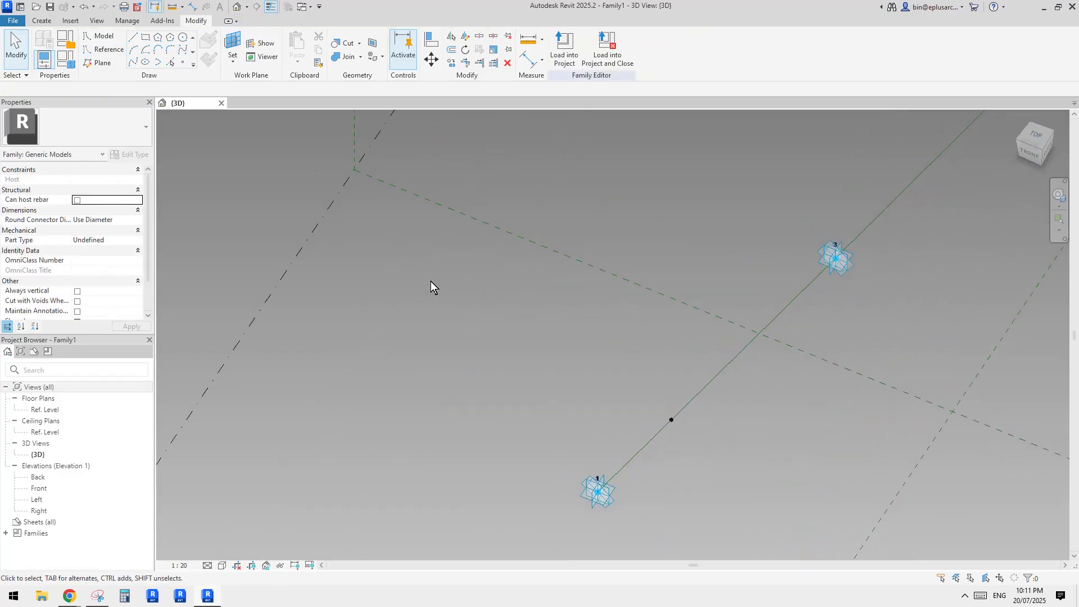
{"action": "left_click", "coordinate": [182, 62]}
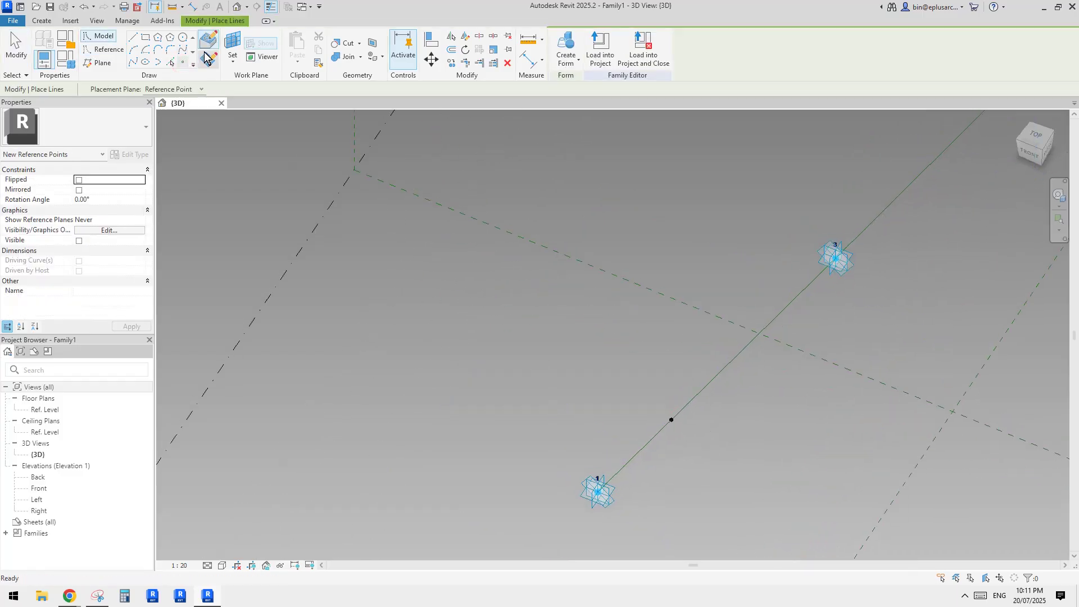
{"action": "left_click", "coordinate": [232, 45]}
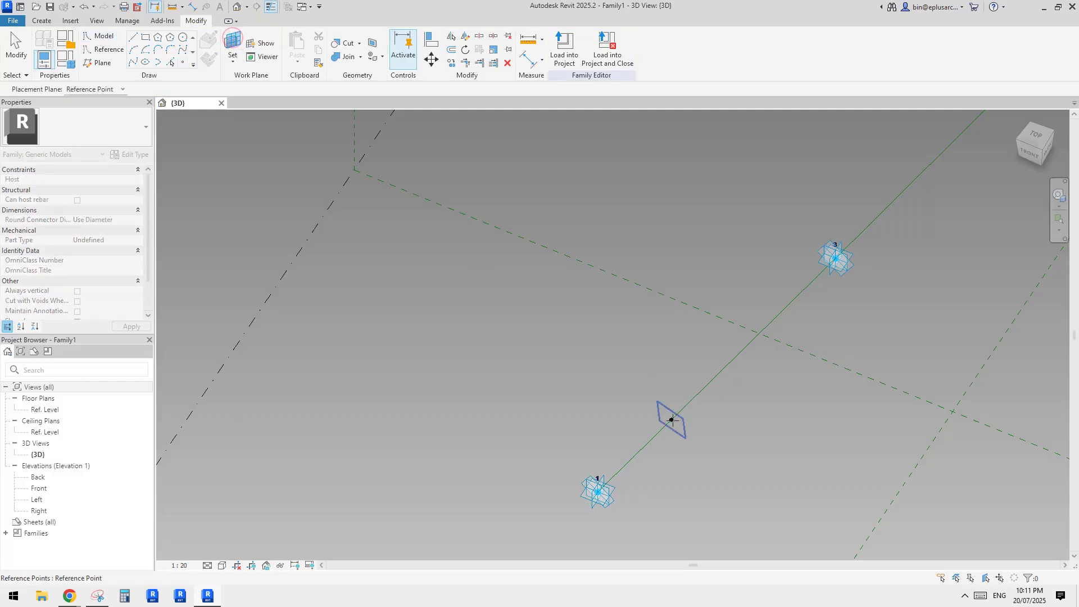
{"action": "left_click", "coordinate": [183, 62]}
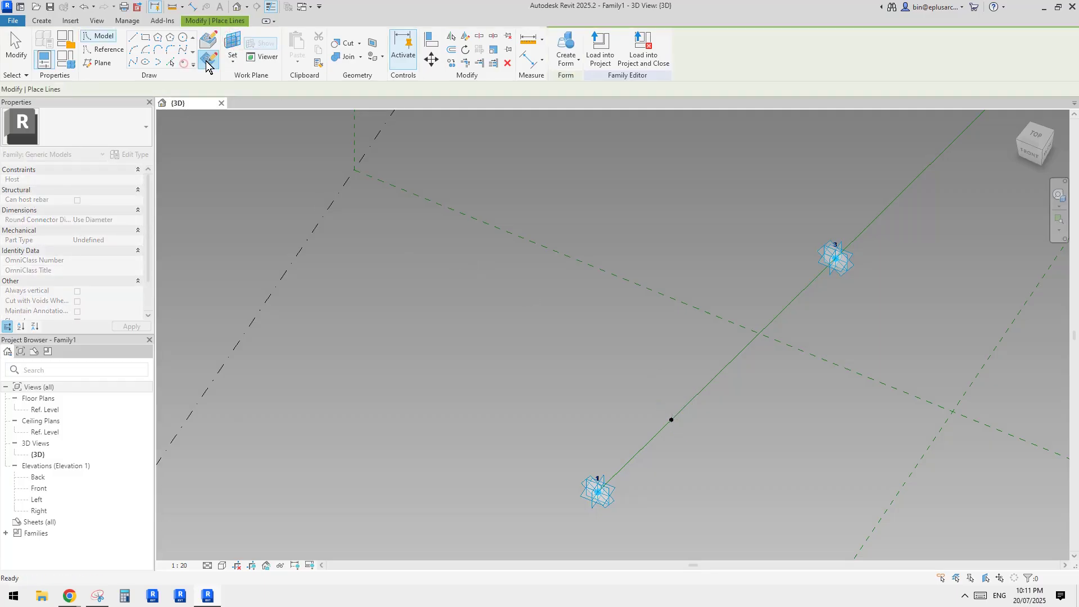
{"action": "left_click", "coordinate": [670, 419]}
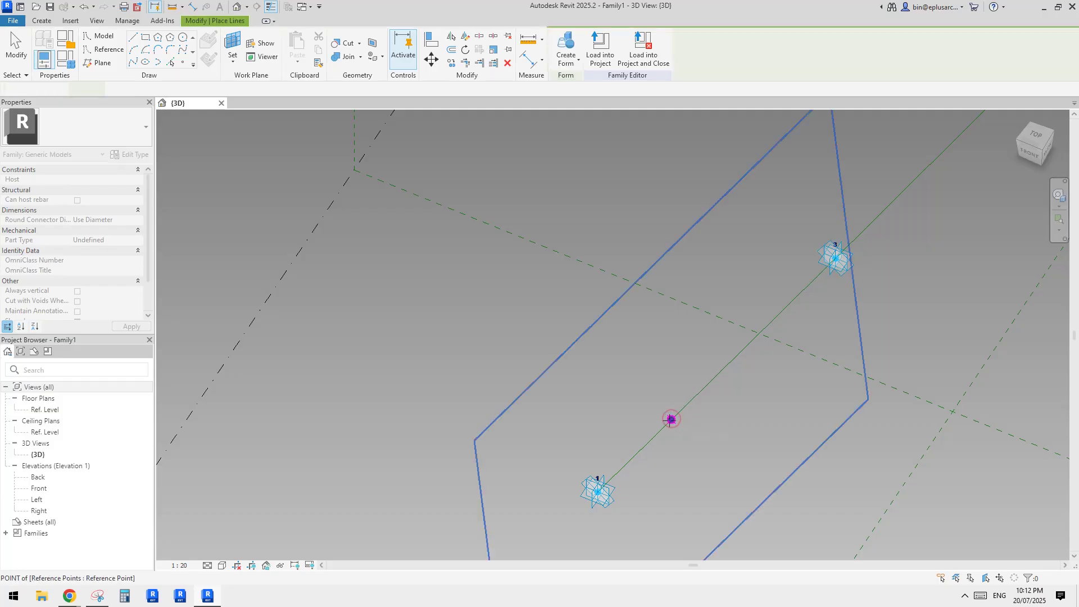
{"action": "key", "text": "Escape"}
{"action": "key", "text": "Escape"}
Place a second reference point on top of the point between 1 and 3, using that point's vertical plane along the line, and select it
{"action": "middle_click_drag", "start_coordinate": [690, 428], "coordinate": [642, 428]}
{"action": "left_click", "coordinate": [184, 64]}
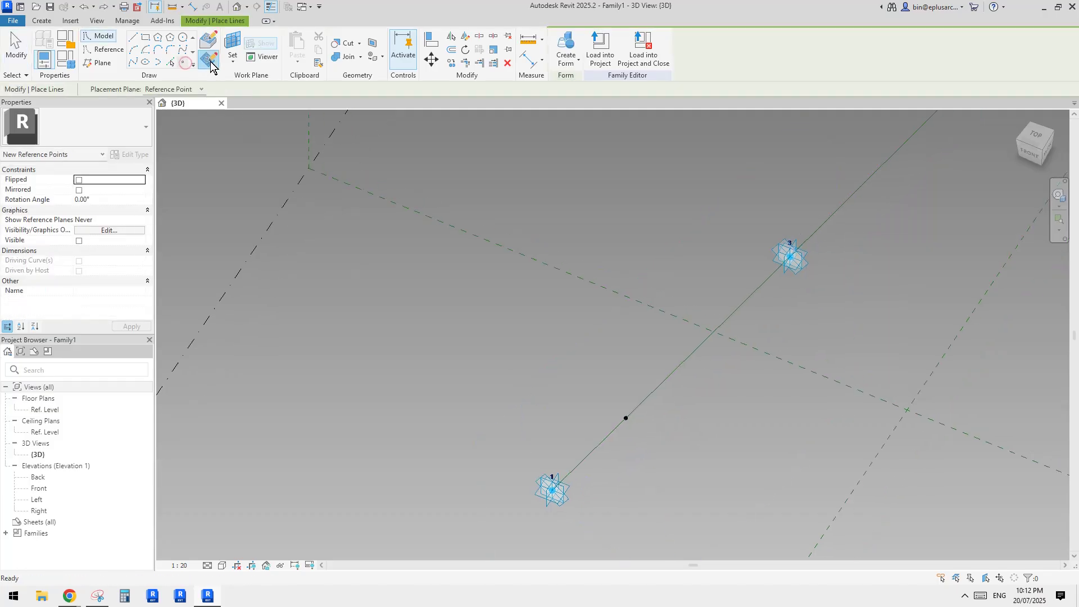
{"action": "key", "text": "Escape"}
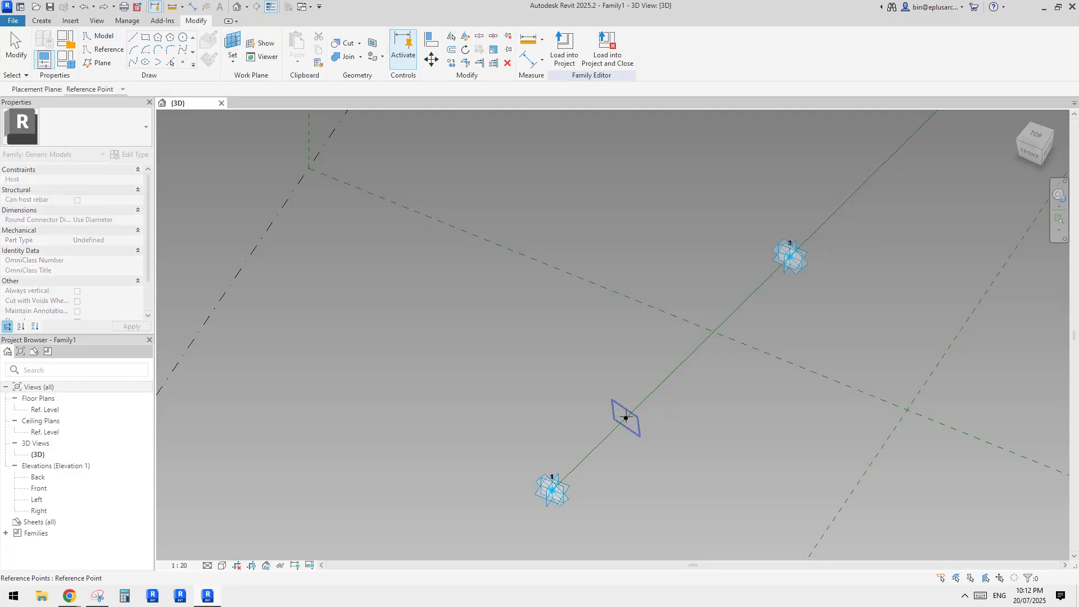
{"action": "key", "text": "Return"}
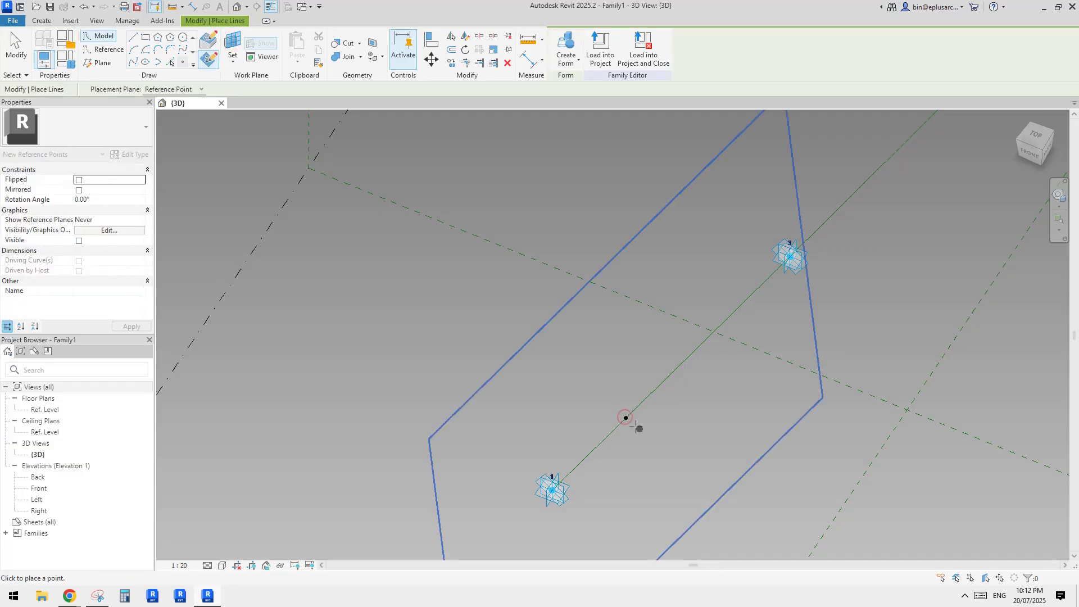
{"action": "left_click", "coordinate": [626, 418]}
{"action": "left_click", "coordinate": [582, 332]}
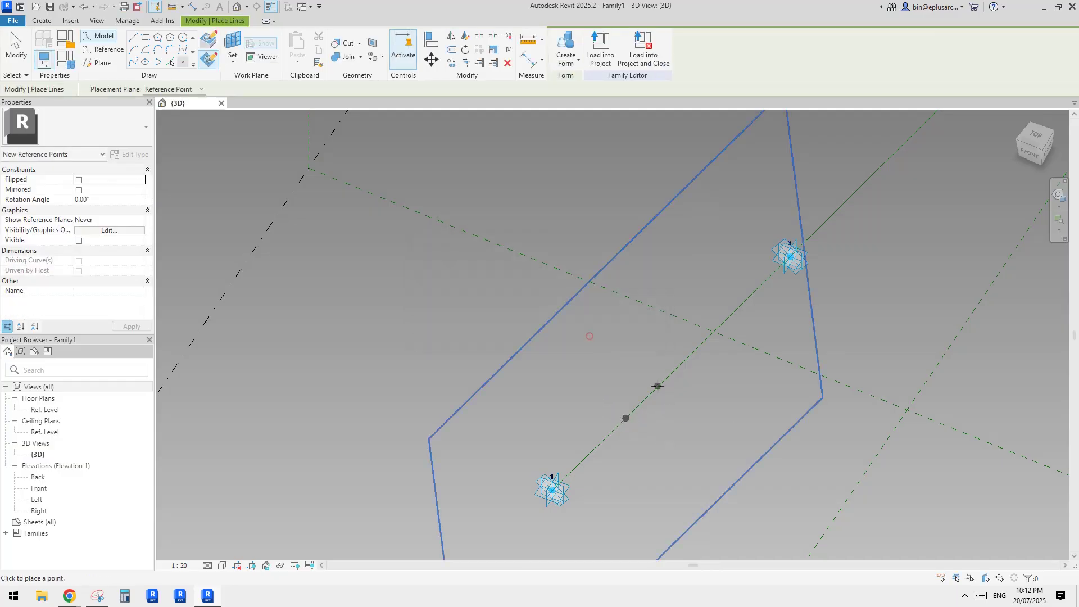
{"action": "key", "text": "Escape"}
{"action": "left_click", "coordinate": [628, 416]}
{"action": "middle_click_drag", "start_coordinate": [626, 417], "coordinate": [627, 386]}
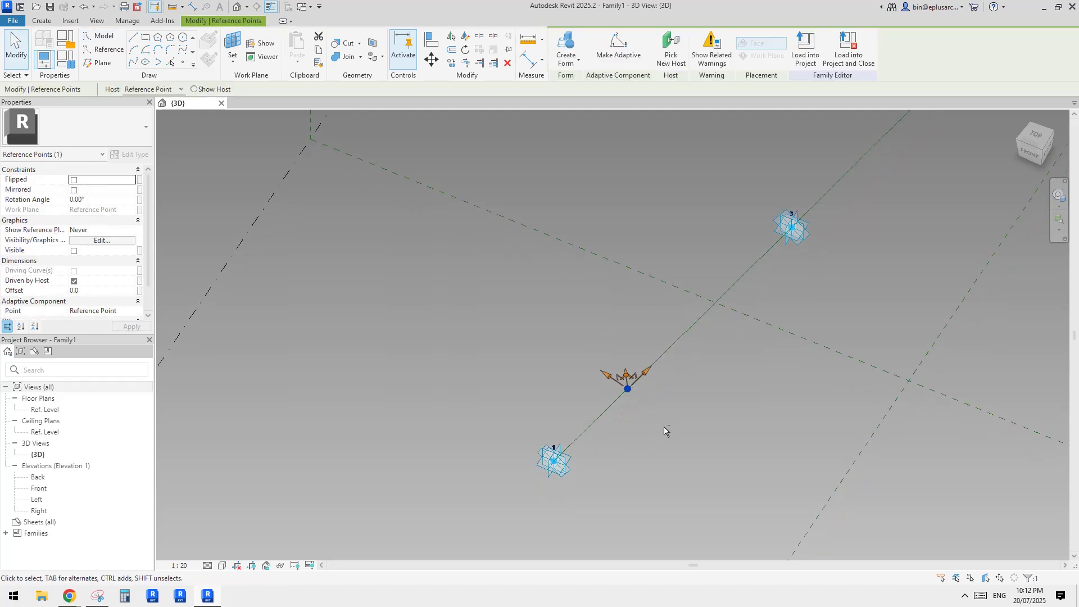
{"action": "middle_click_drag", "start_coordinate": [664, 431], "coordinate": [631, 376], "text": "shift"}
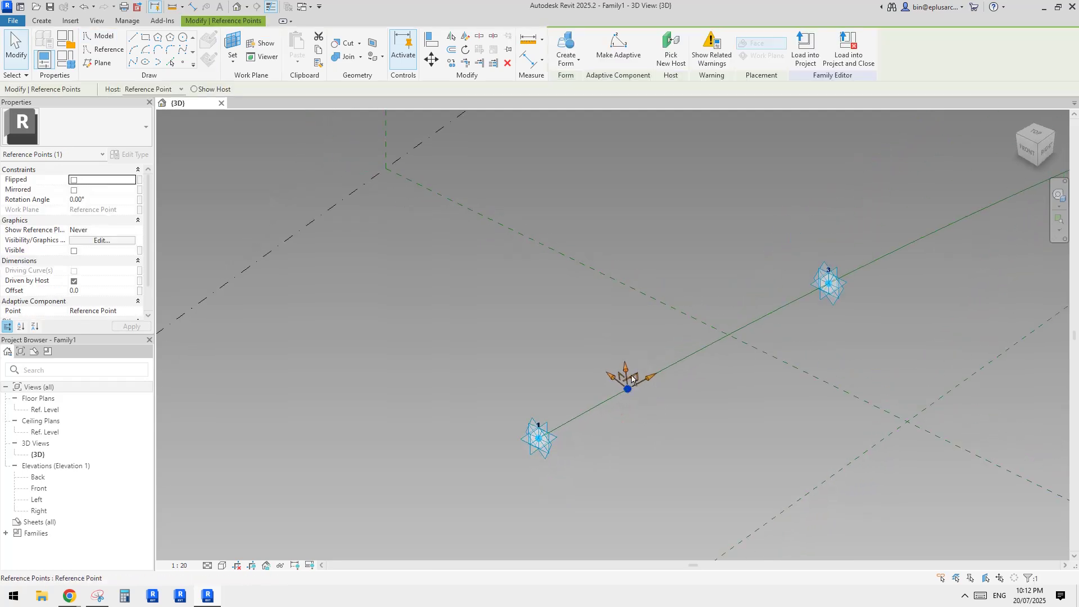
Set the hosted point's offset to 1000 and associate it with a new instance family parameter named ofs1
{"action": "left_click", "coordinate": [113, 291]}
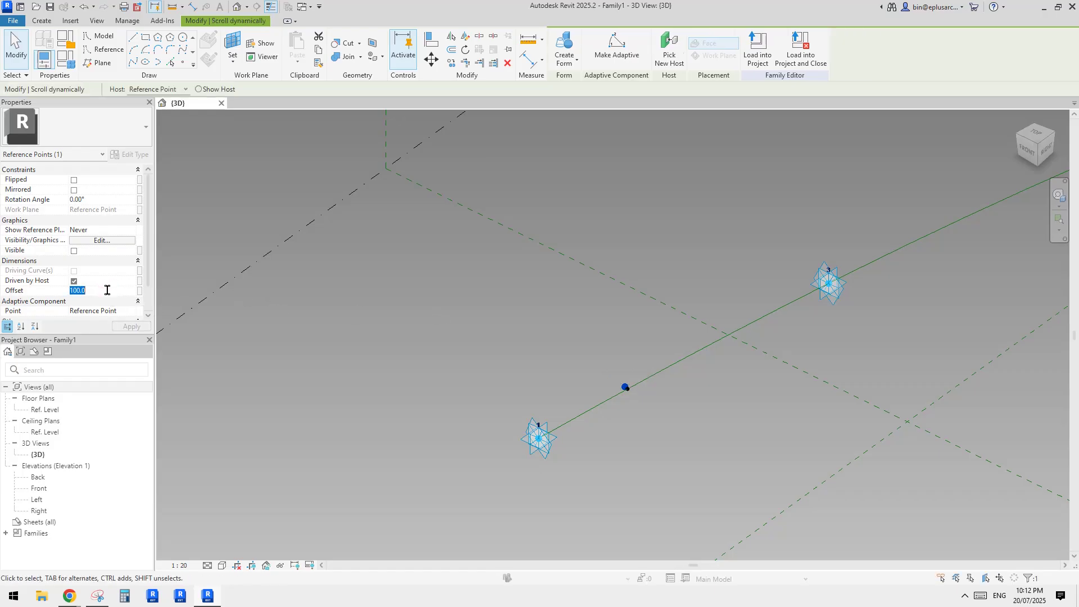
{"action": "left_click", "coordinate": [139, 292]}
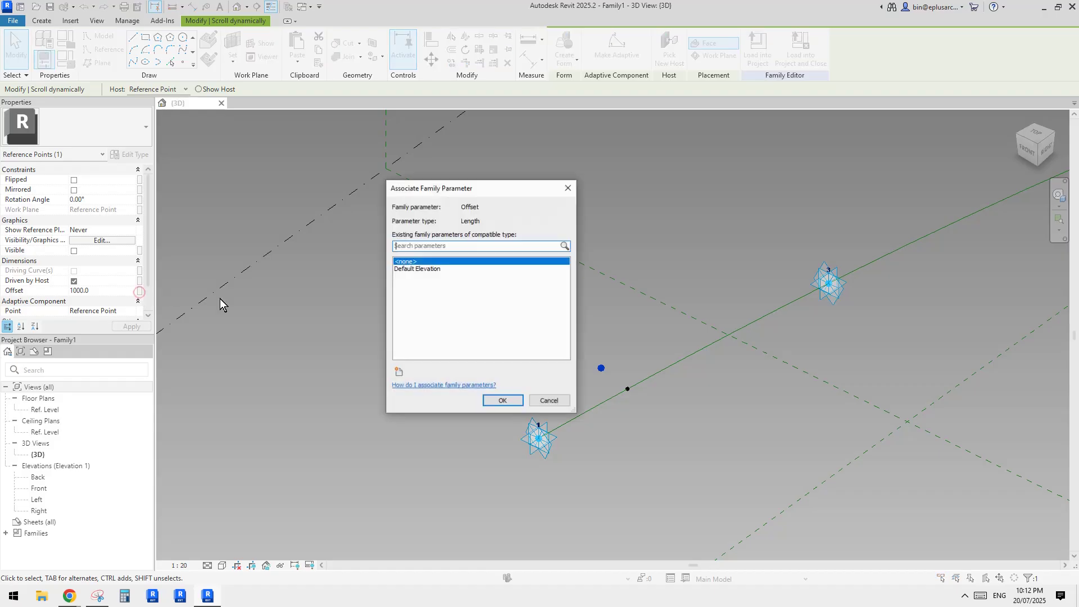
{"action": "left_click", "coordinate": [398, 372]}
{"action": "type", "text": "ofs1"}
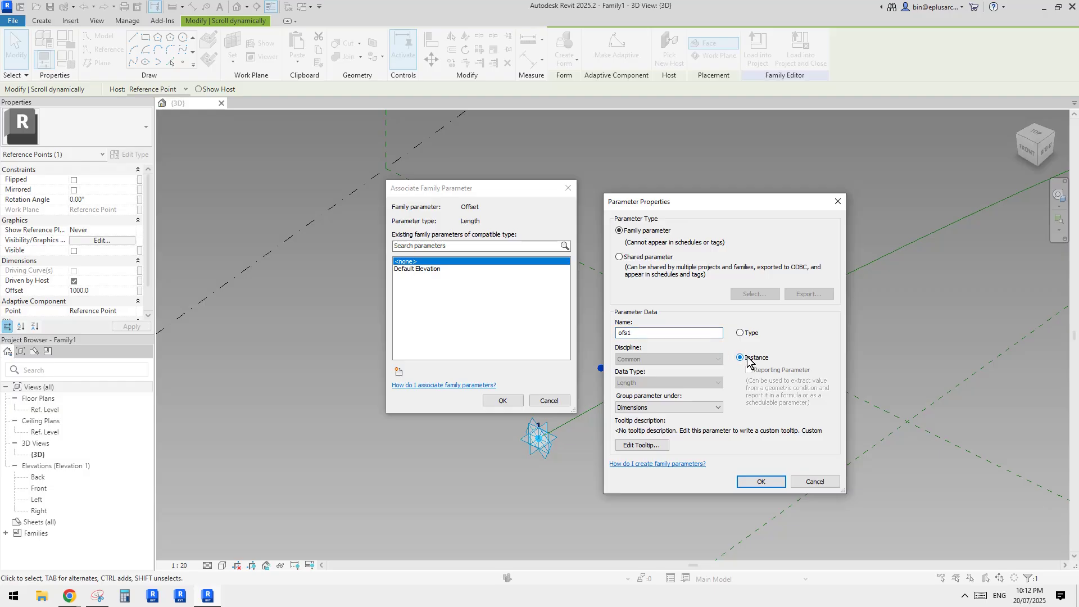
{"action": "left_click", "coordinate": [767, 482]}
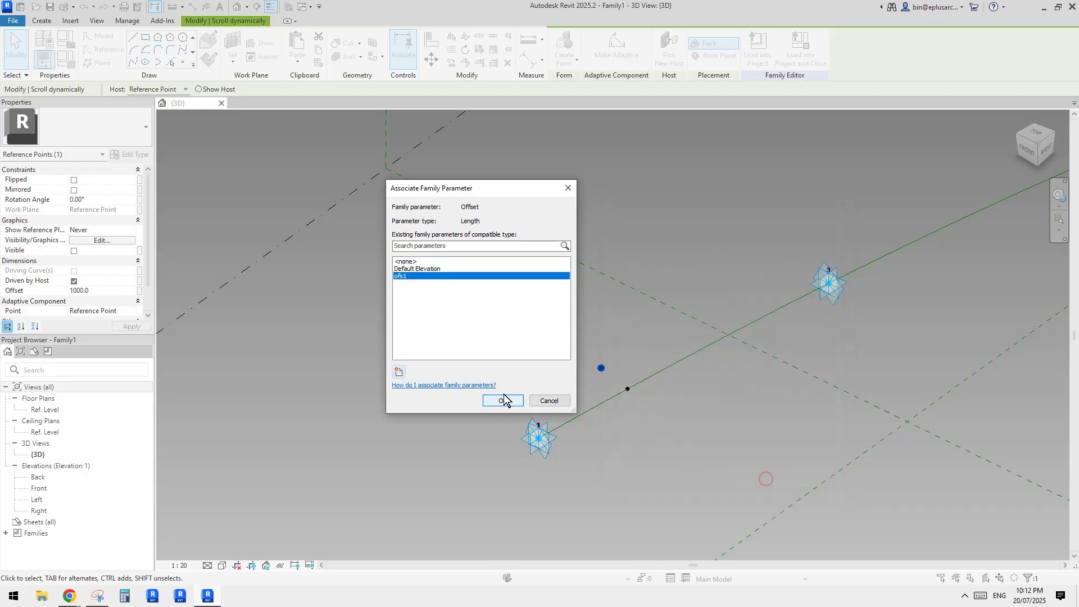
{"action": "left_click", "coordinate": [503, 401]}
Place another reference point on the host point using its vertical plane along the line, and delete the offset reference point
{"action": "left_click", "coordinate": [182, 62]}
{"action": "left_click", "coordinate": [206, 58]}
{"action": "left_click", "coordinate": [231, 47]}
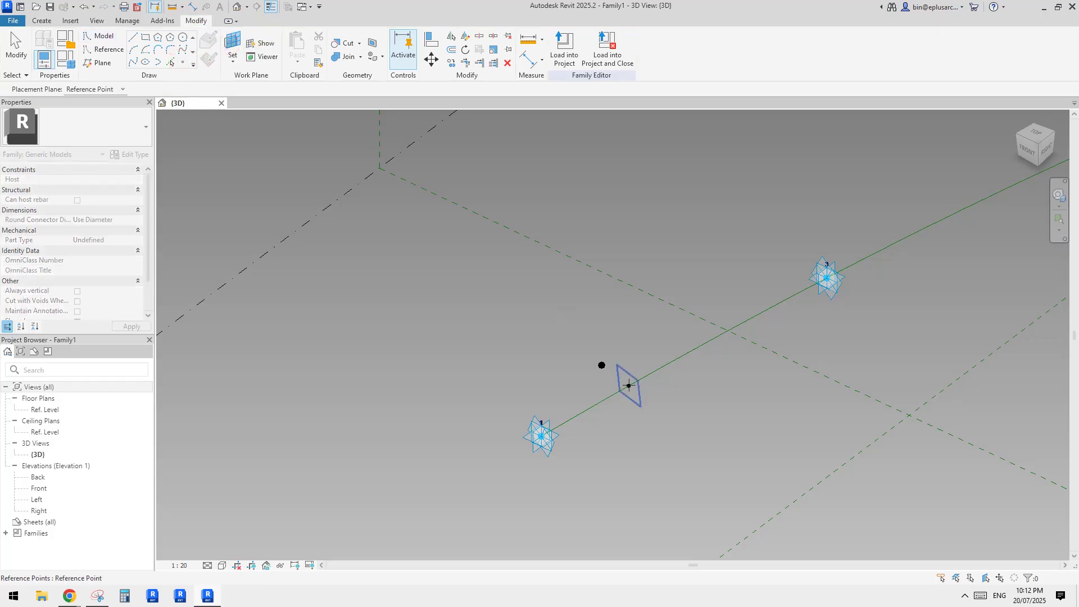
{"action": "left_click", "coordinate": [628, 387]}
{"action": "left_click", "coordinate": [629, 387]}
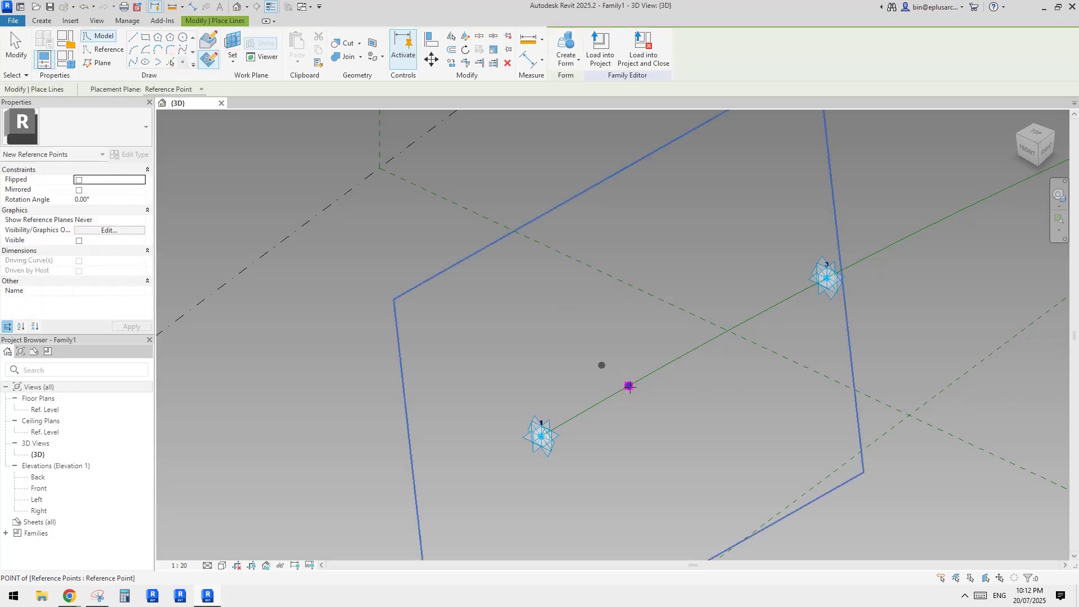
{"action": "left_click", "coordinate": [590, 333]}
{"action": "left_click", "coordinate": [629, 386]}
{"action": "middle_click_drag", "start_coordinate": [631, 386], "coordinate": [692, 407], "text": "shift"}
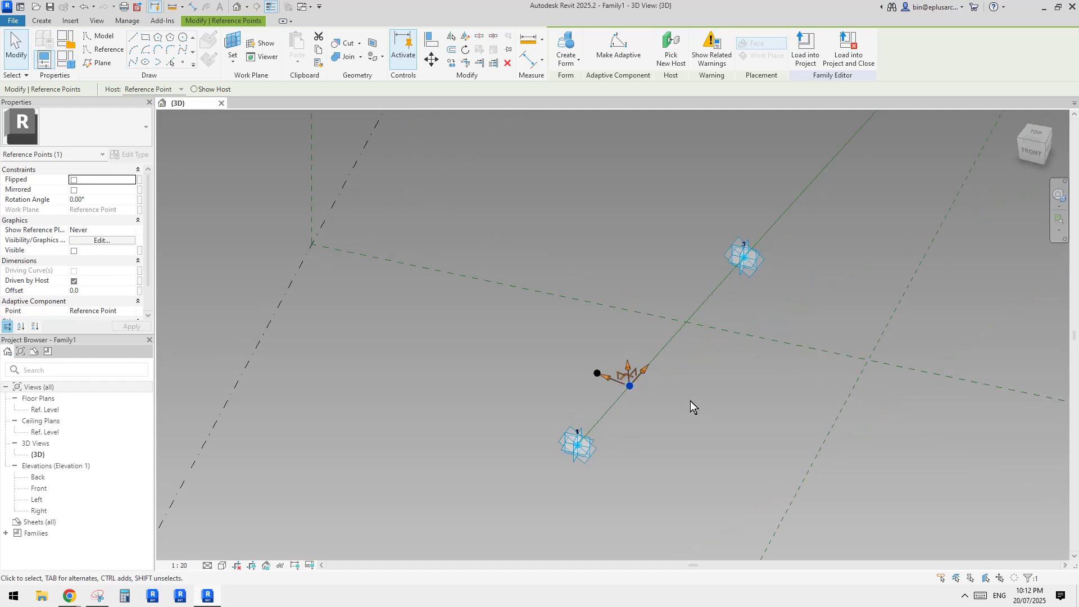
{"action": "left_click", "coordinate": [685, 395]}
{"action": "left_click", "coordinate": [599, 377]}
{"action": "key", "text": "Delete"}
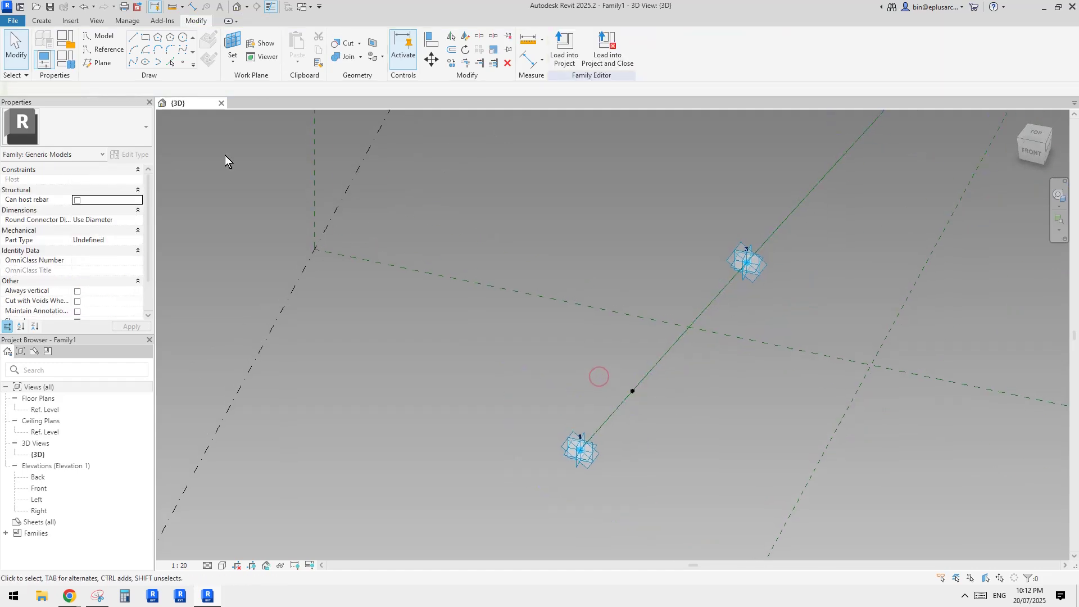
Draw a reference-line circle of about 1400 radius centred on the point between 1 and 3, on its plane perpendicular to the line, keeping the radius dimension
{"action": "left_click", "coordinate": [105, 50]}
{"action": "left_click", "coordinate": [181, 37]}
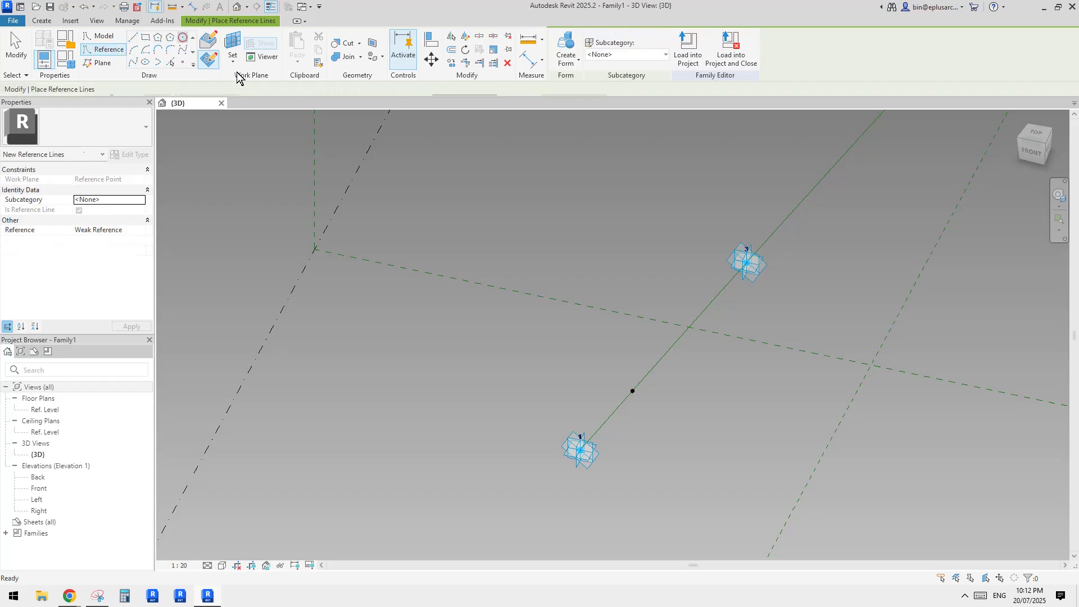
{"action": "key", "text": "Escape"}
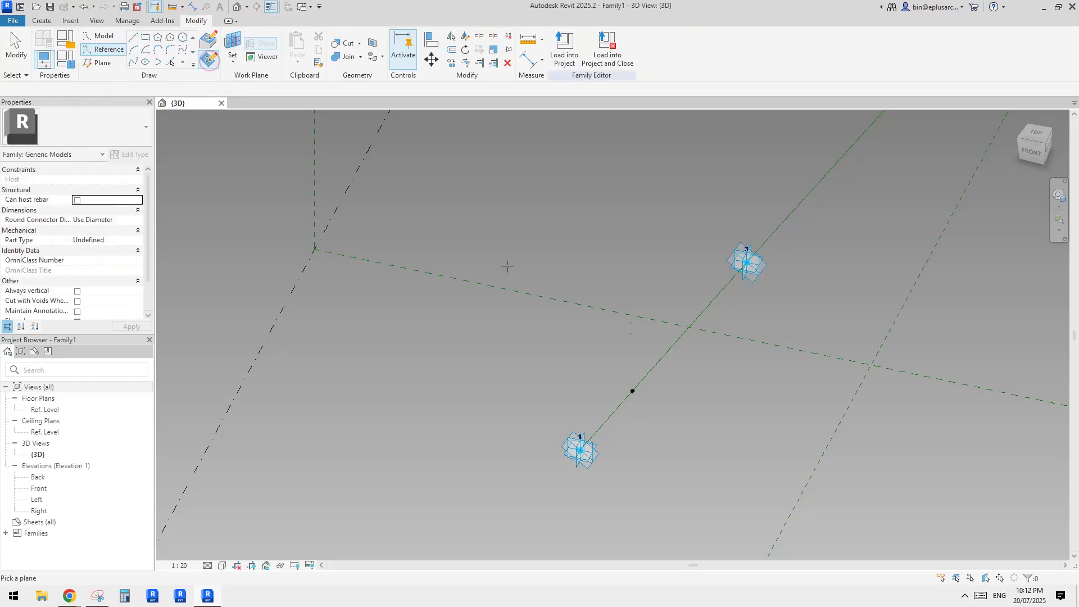
{"action": "key", "text": "Return"}
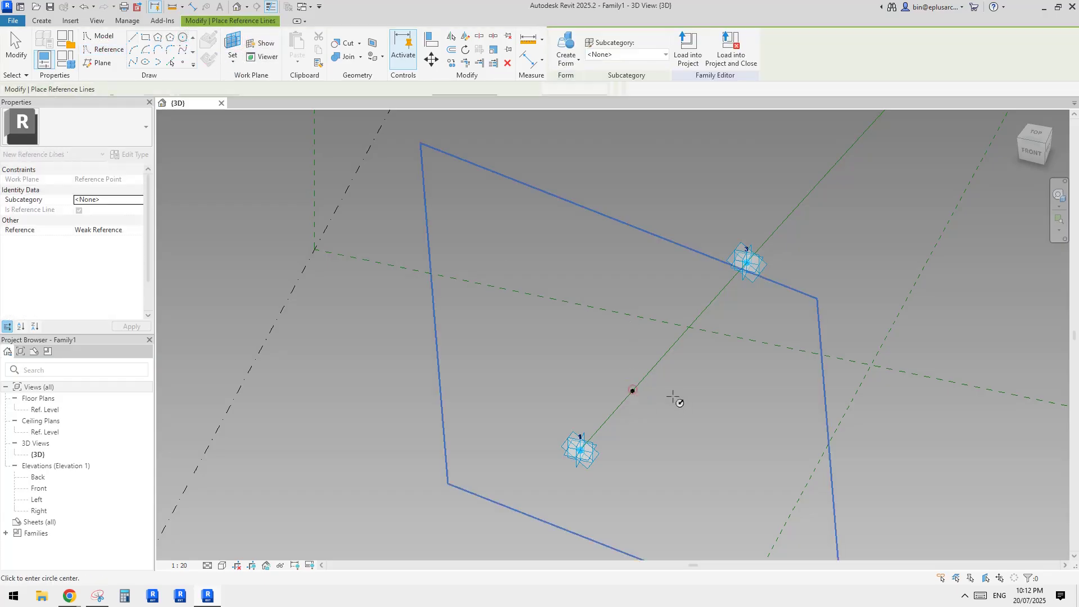
{"action": "left_click", "coordinate": [632, 390]}
{"action": "left_click", "coordinate": [675, 397]}
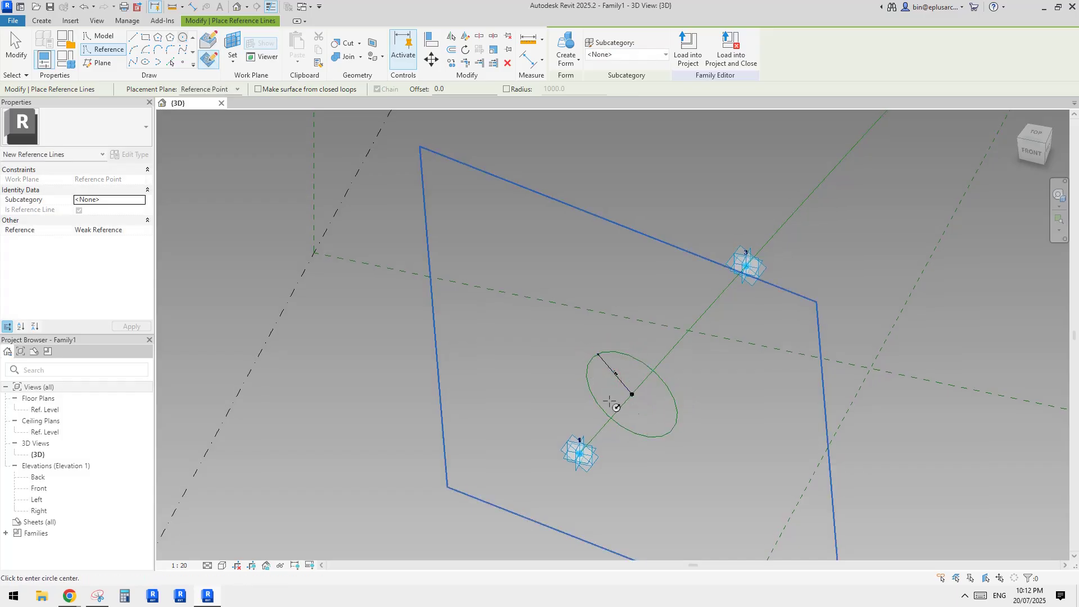
{"action": "key", "text": "Escape"}
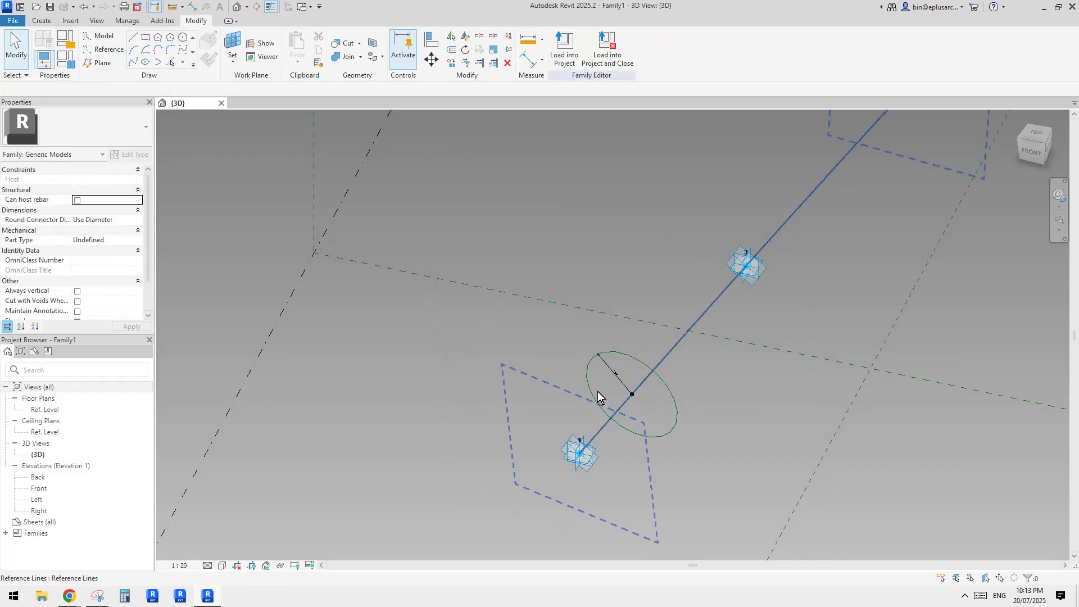
Label the circle's radius dimension with the ofs1 instance parameter
{"action": "scroll", "coordinate": [667, 402], "scroll_direction": "up", "scroll_amount": 3}
{"action": "middle_click_drag", "start_coordinate": [646, 408], "coordinate": [655, 413]}
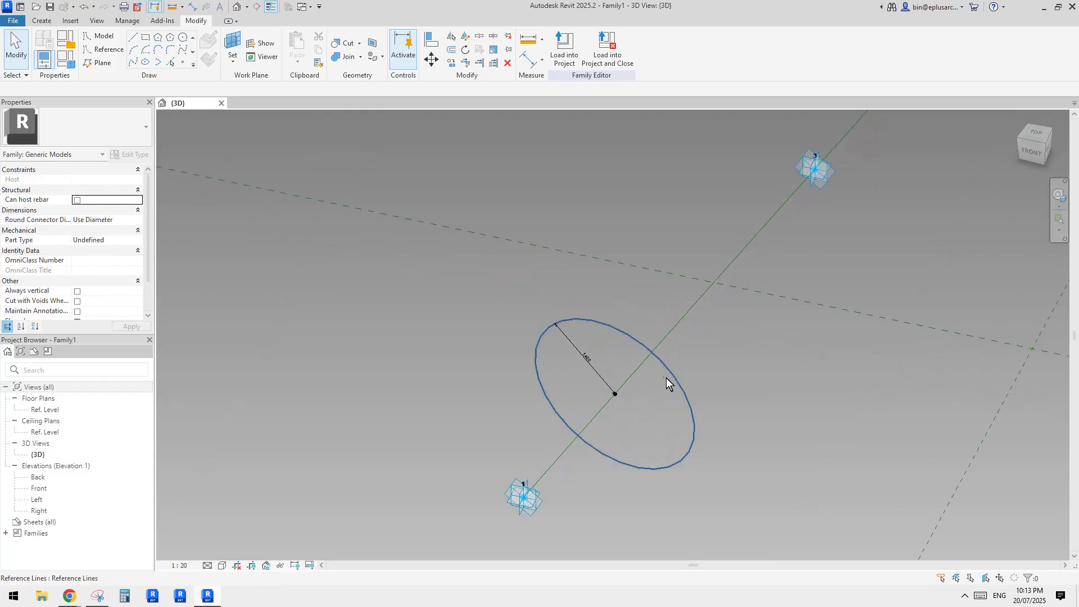
{"action": "left_click", "coordinate": [614, 366]}
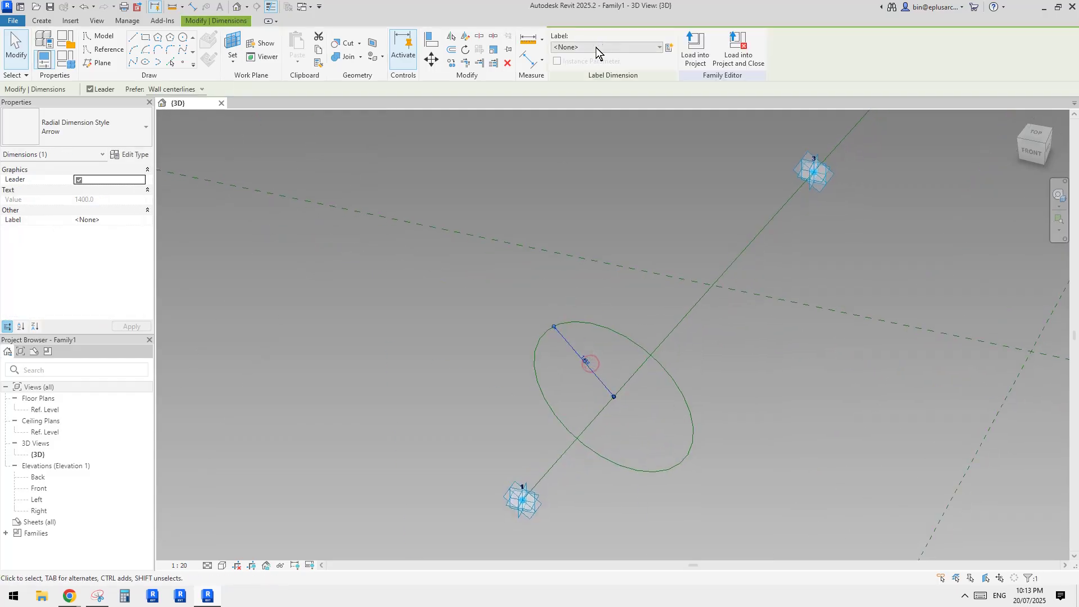
{"action": "left_click", "coordinate": [644, 48]}
{"action": "left_click", "coordinate": [571, 96]}
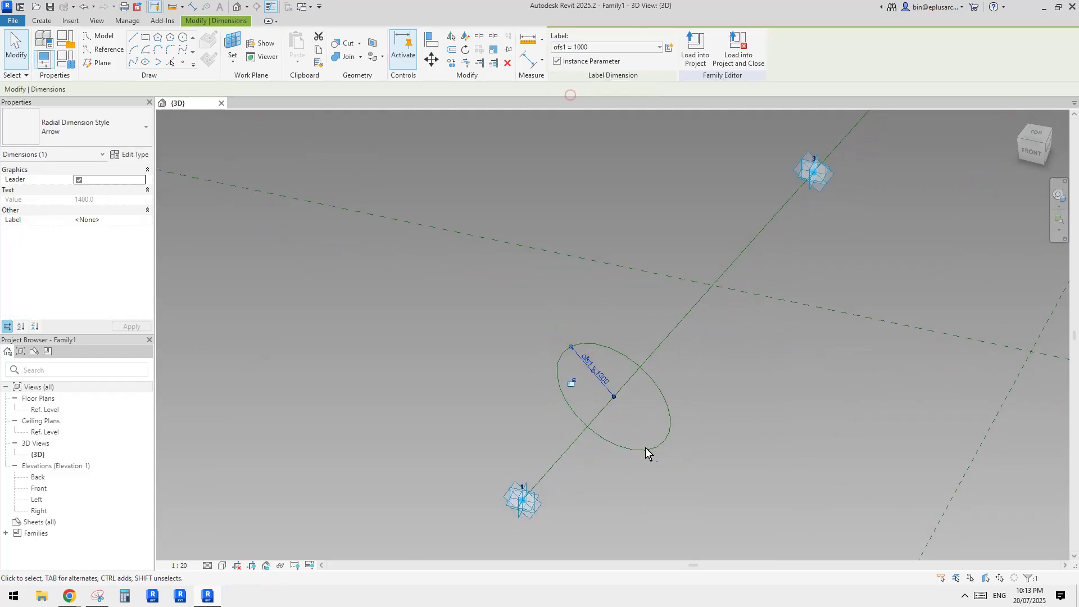
{"action": "key", "text": "Escape"}
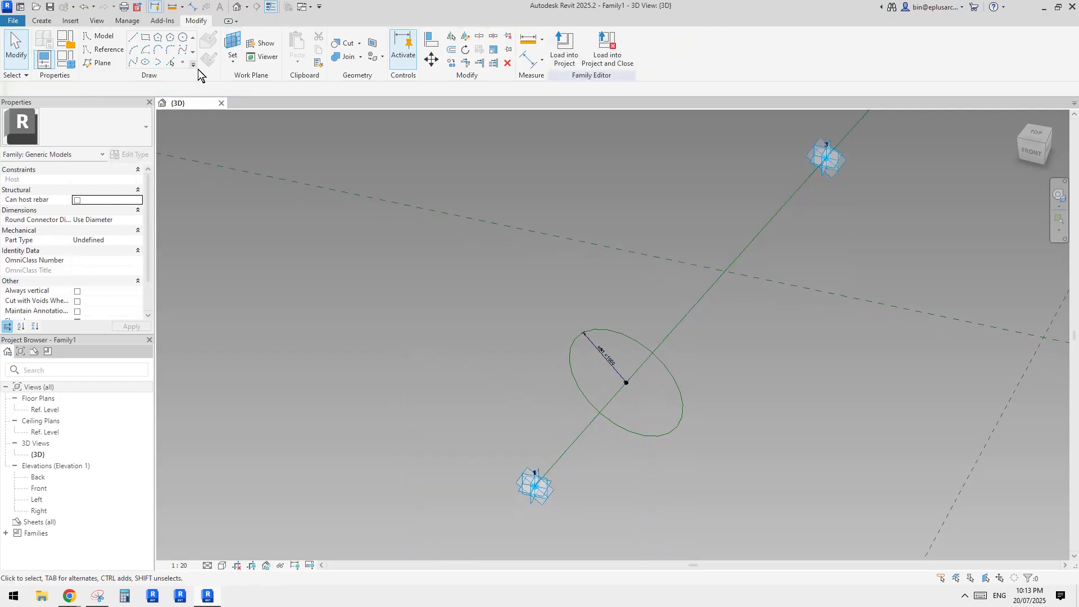
Place reference points on two opposite quadrants of the reference-line circle
{"action": "left_click", "coordinate": [181, 63]}
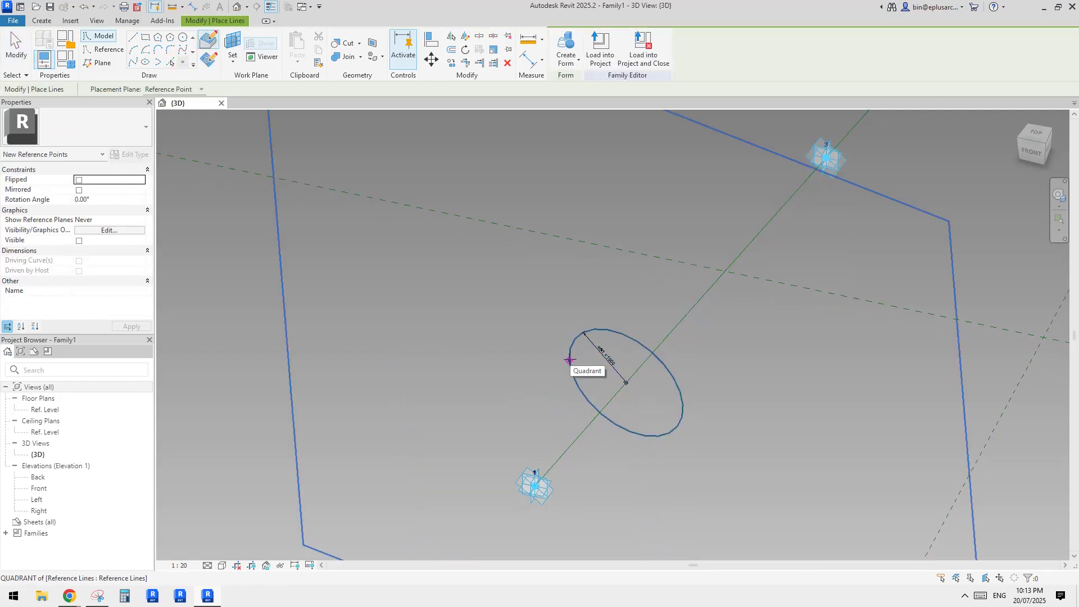
{"action": "left_click", "coordinate": [570, 361]}
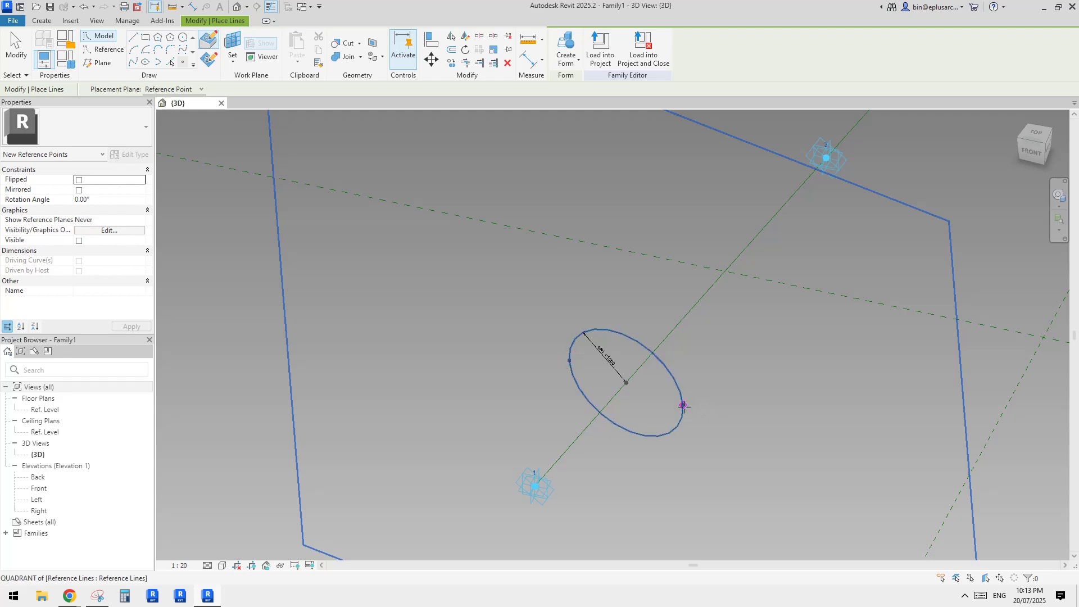
{"action": "left_click", "coordinate": [682, 405]}
{"action": "key", "text": "Escape"}
{"action": "key", "text": "Escape"}
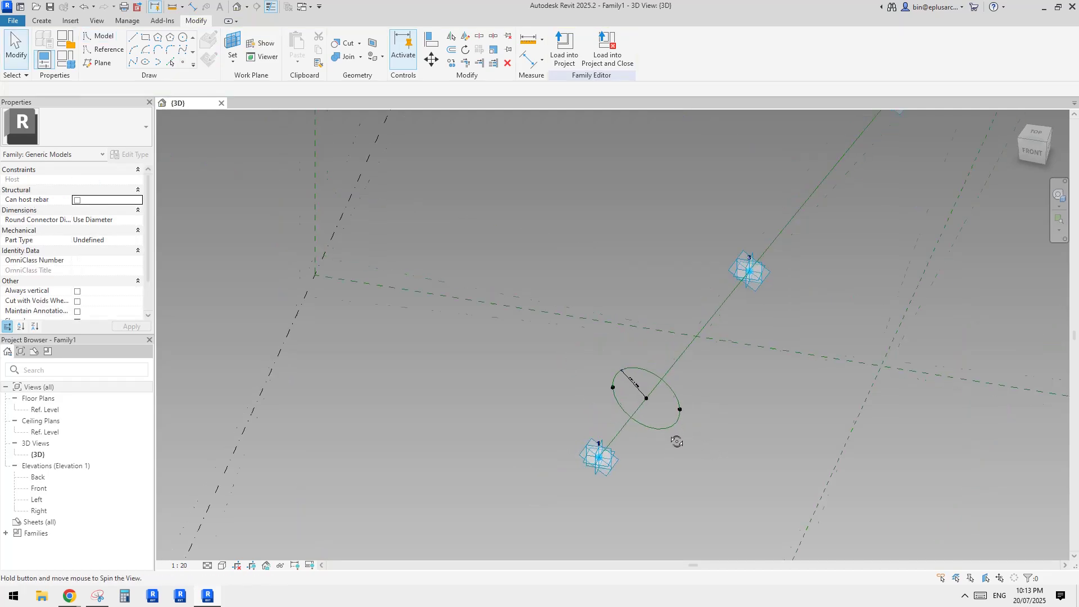
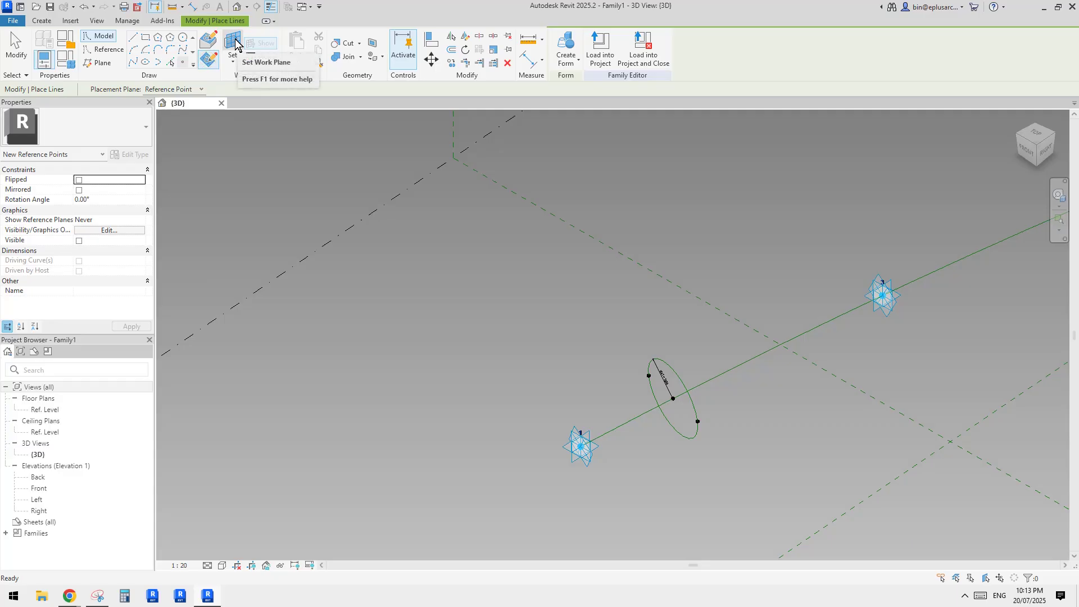
Place a reference point hosted on the circle's centre point and offset it about 723 along the line towards adaptive point 3
{"action": "key", "text": "Escape"}
{"action": "key", "text": "Escape"}
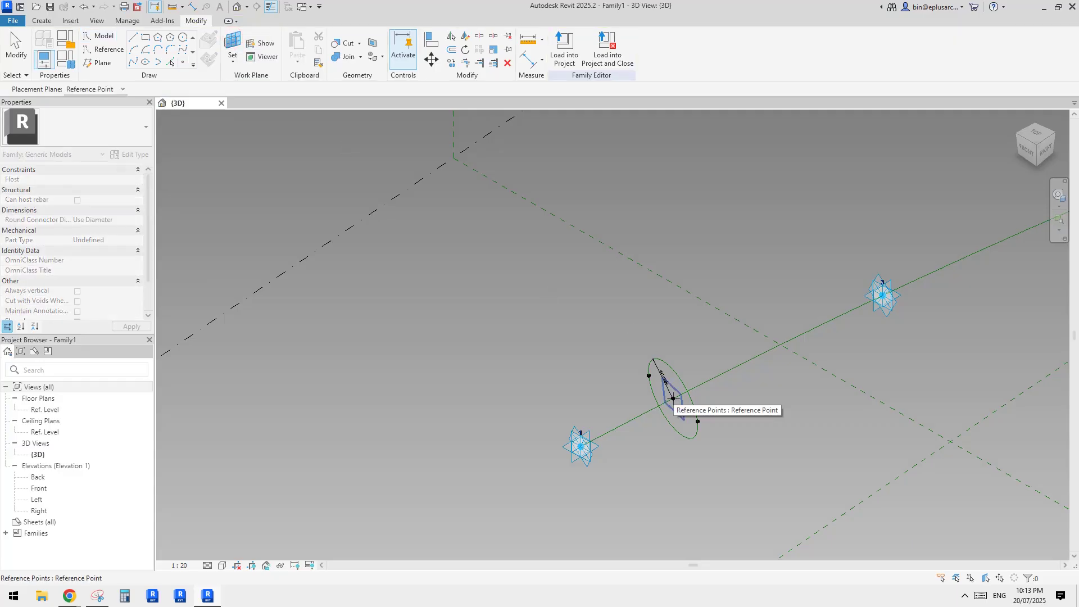
{"action": "key", "text": "l"}
{"action": "key", "text": "i"}
{"action": "left_click", "coordinate": [673, 399]}
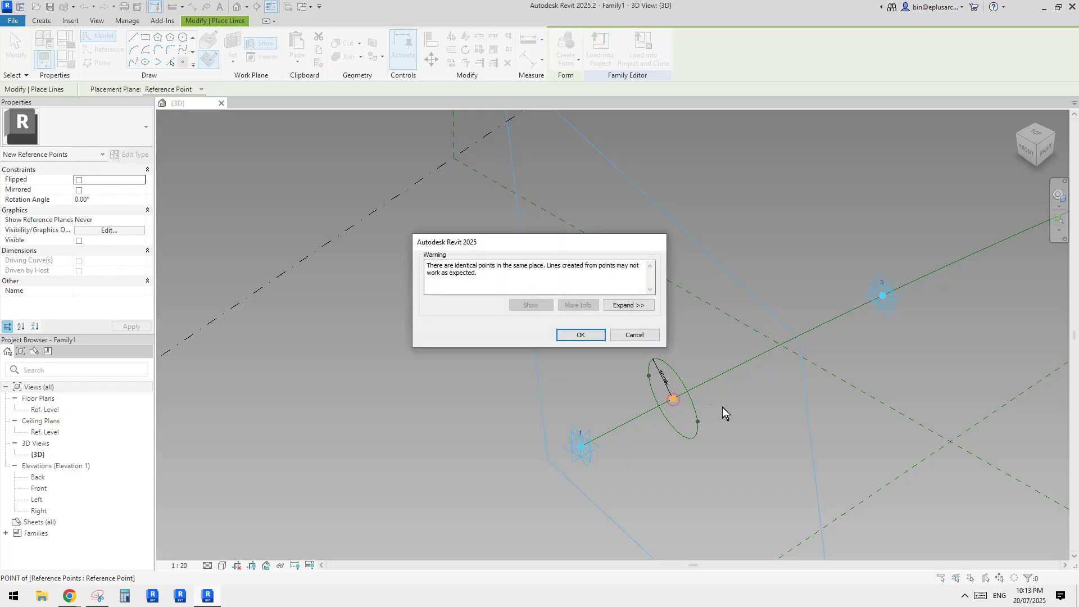
{"action": "left_click", "coordinate": [580, 335]}
{"action": "key", "text": "Escape"}
{"action": "left_click", "coordinate": [676, 401]}
{"action": "left_click", "coordinate": [677, 403]}
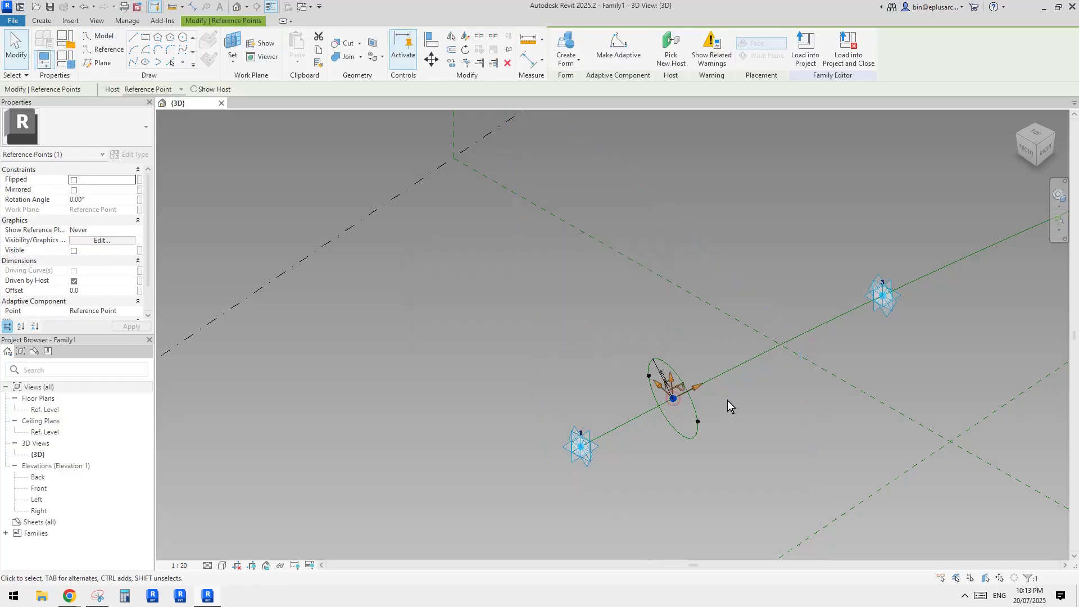
{"action": "middle_click_drag", "start_coordinate": [679, 405], "coordinate": [697, 403], "text": "shift"}
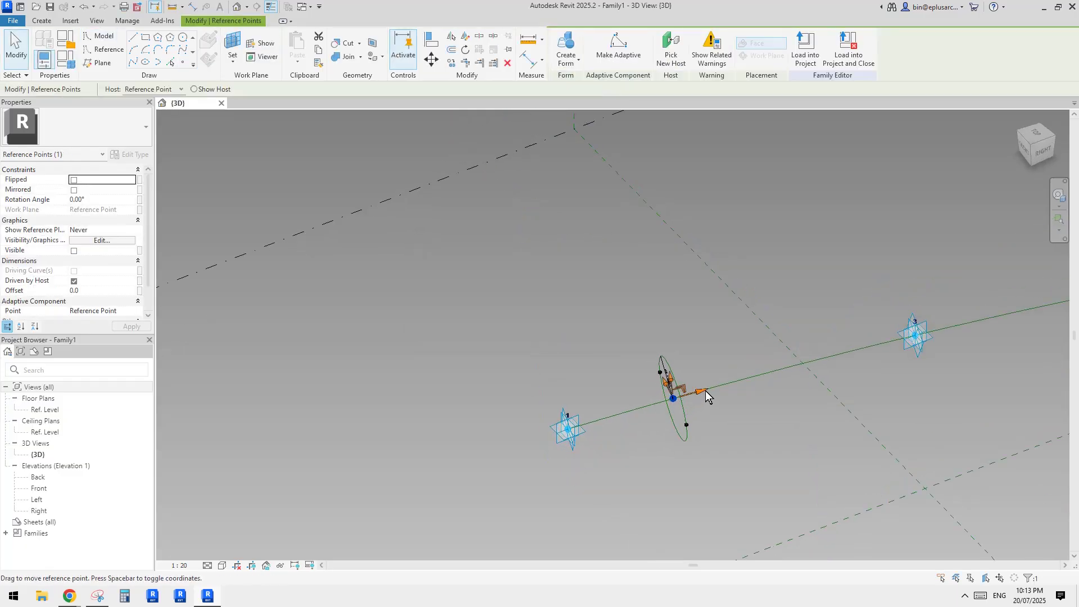
{"action": "left_click_drag", "start_coordinate": [706, 390], "coordinate": [736, 388]}
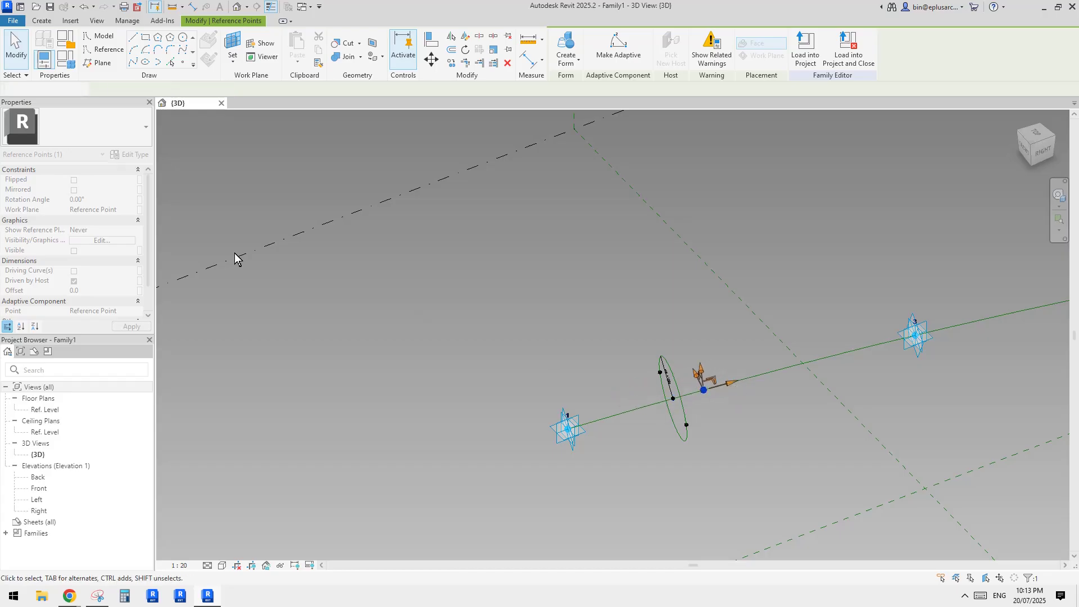
Associate the offset point's Offset with a new instance family parameter named ofs2, and look at it in the family types
{"action": "left_click", "coordinate": [113, 290]}
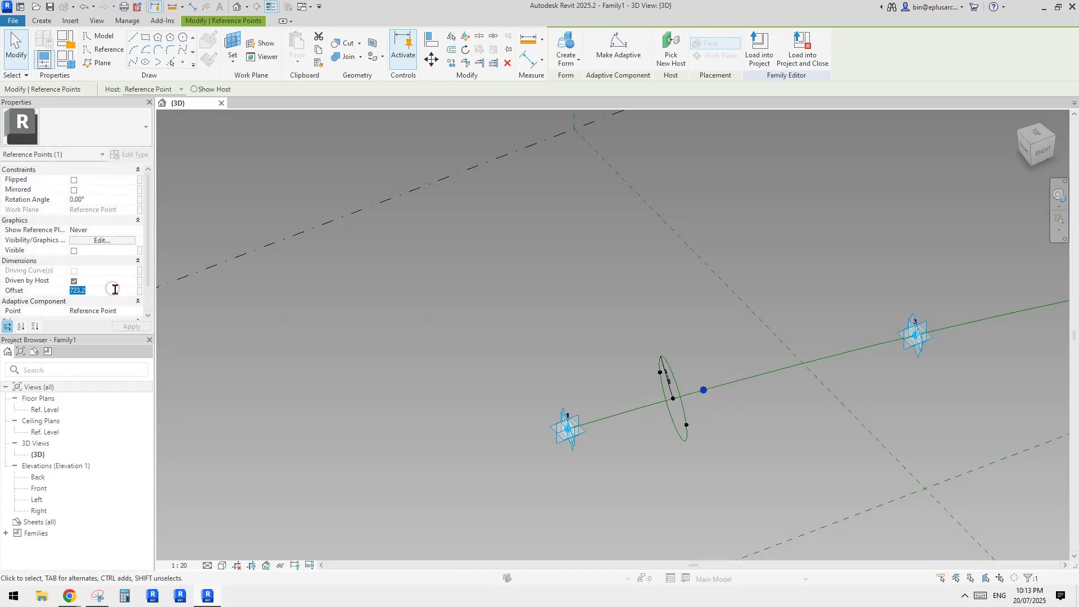
{"action": "left_click", "coordinate": [140, 291]}
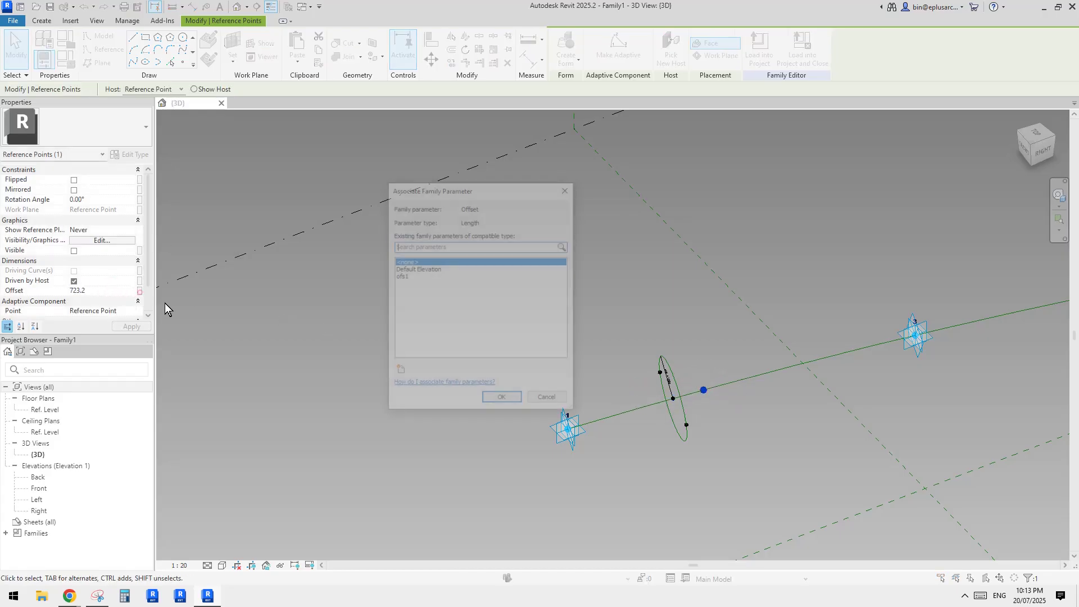
{"action": "left_click", "coordinate": [399, 372]}
{"action": "type", "text": "ofs2"}
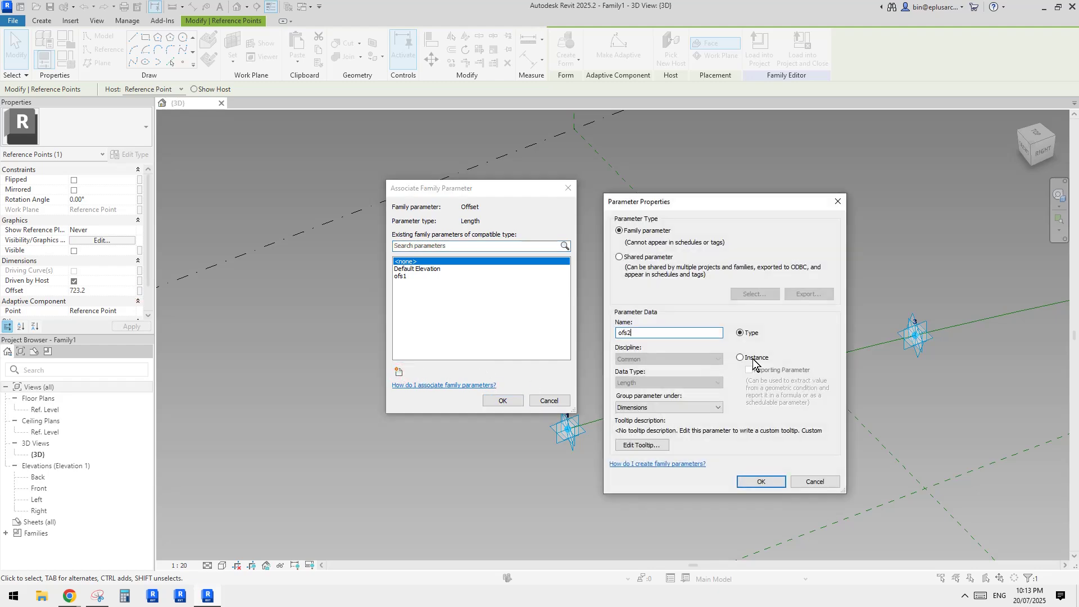
{"action": "left_click", "coordinate": [772, 478]}
{"action": "left_click", "coordinate": [509, 400]}
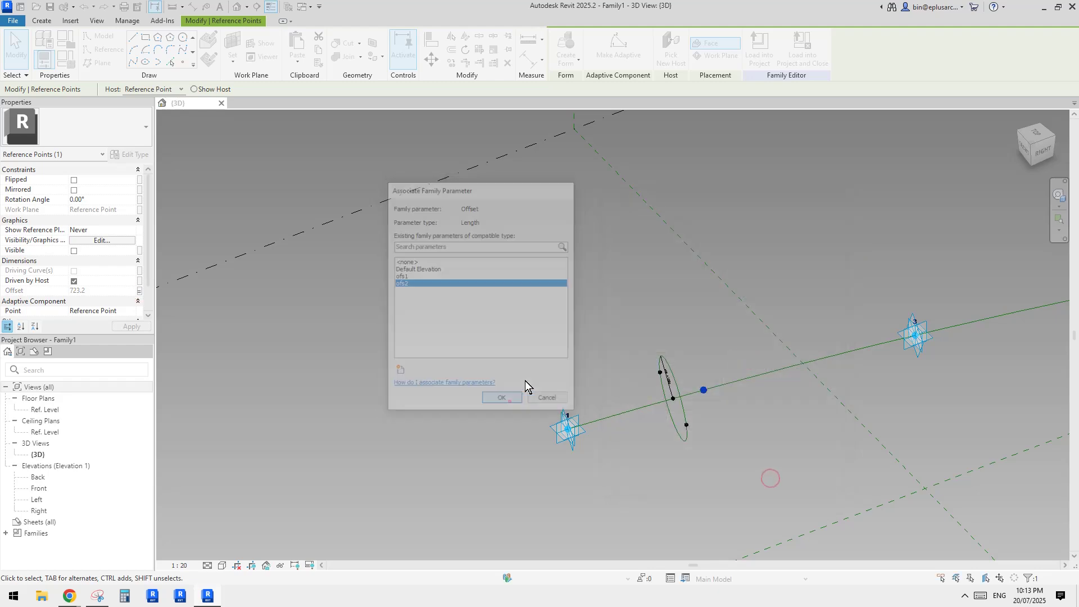
{"action": "left_click", "coordinate": [64, 62]}
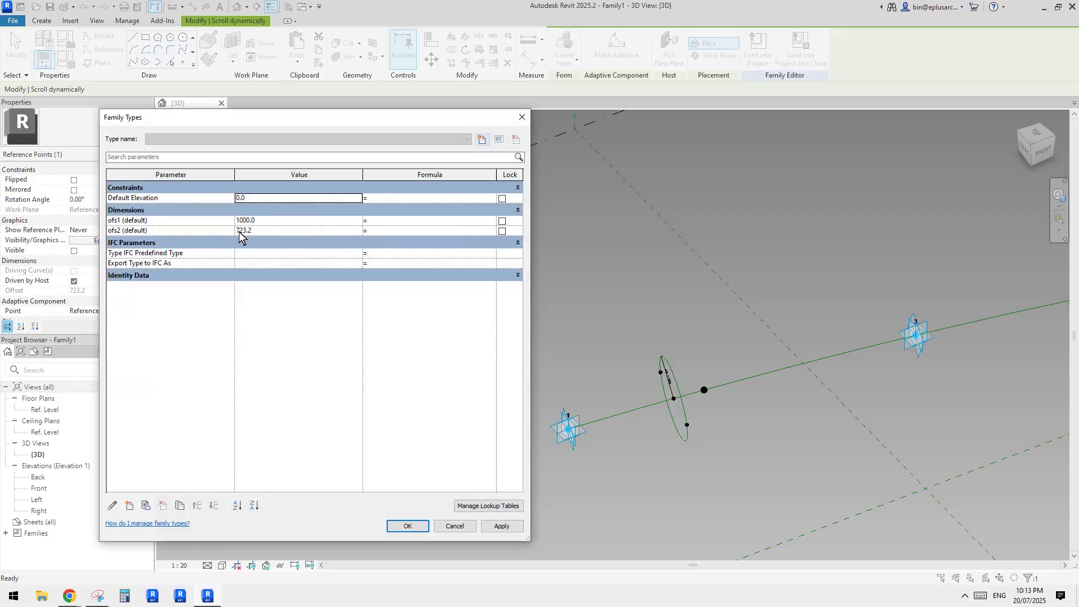
{"action": "key", "text": "Escape"}
{"action": "key", "text": "Escape"}
Flip the circle's centre point so its hosted offset point lies on the side of adaptive point 1
{"action": "middle_click_drag", "start_coordinate": [729, 356], "coordinate": [775, 380], "text": "shift"}
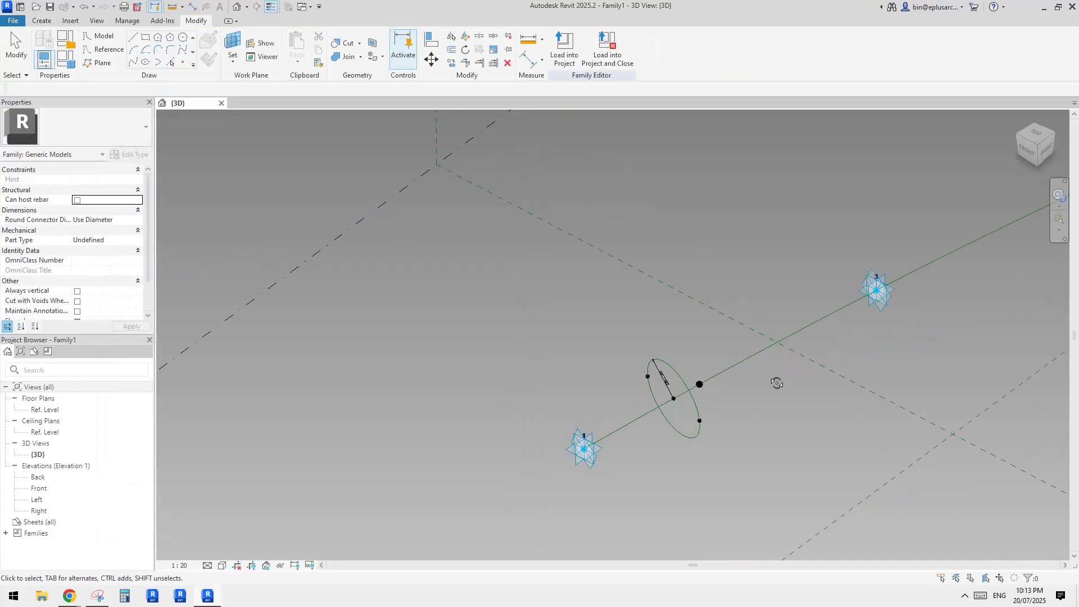
{"action": "scroll", "coordinate": [697, 392], "scroll_direction": "up", "scroll_amount": 2}
{"action": "left_click_drag", "start_coordinate": [644, 389], "coordinate": [671, 412]}
{"action": "left_click", "coordinate": [672, 413]}
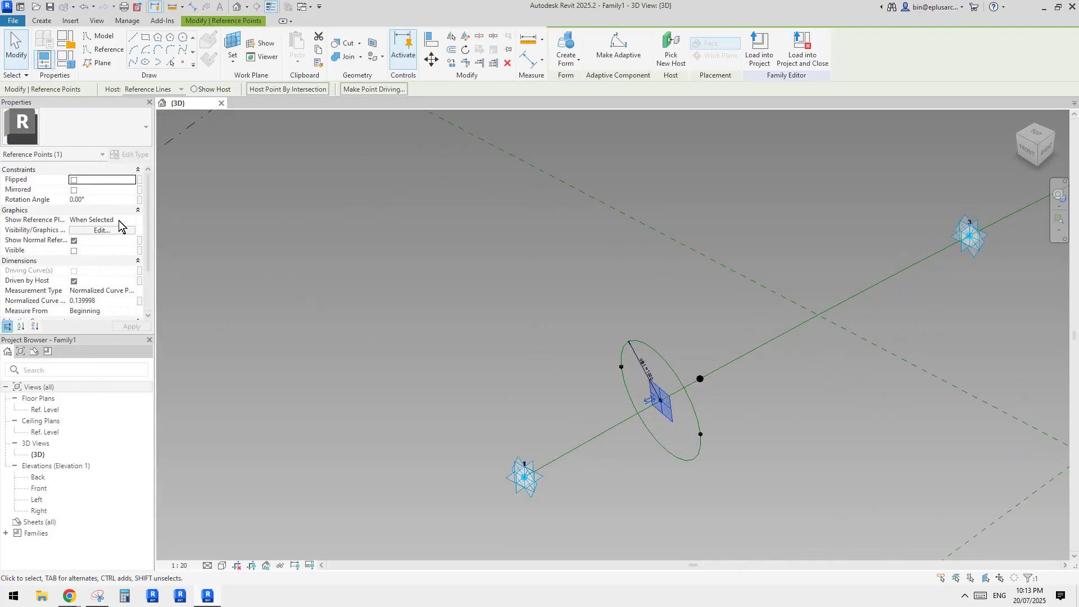
{"action": "middle_click_drag", "start_coordinate": [479, 305], "coordinate": [477, 309]}
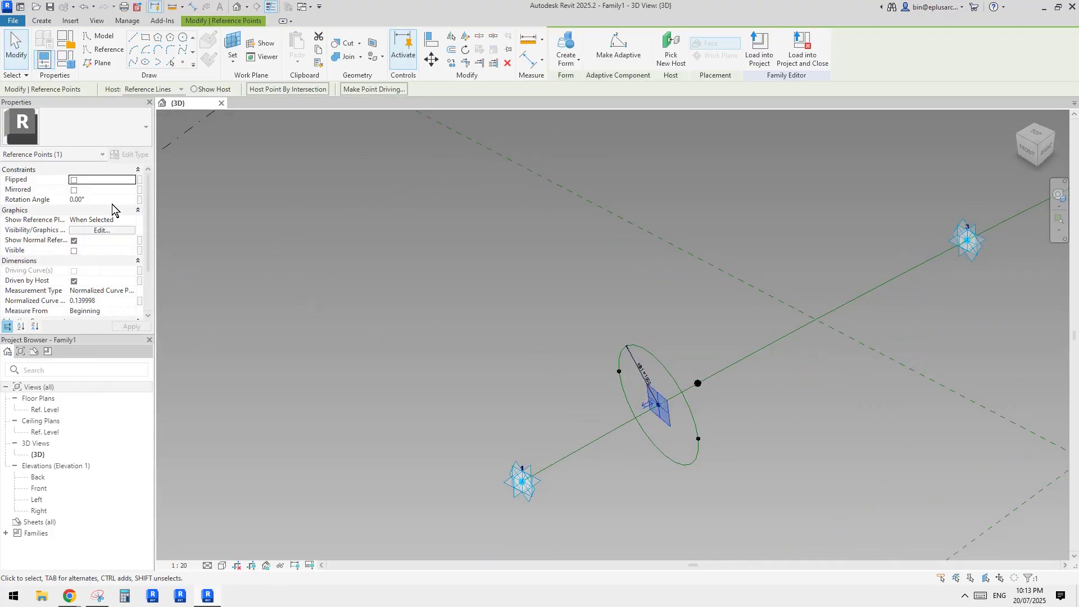
{"action": "left_click", "coordinate": [74, 179]}
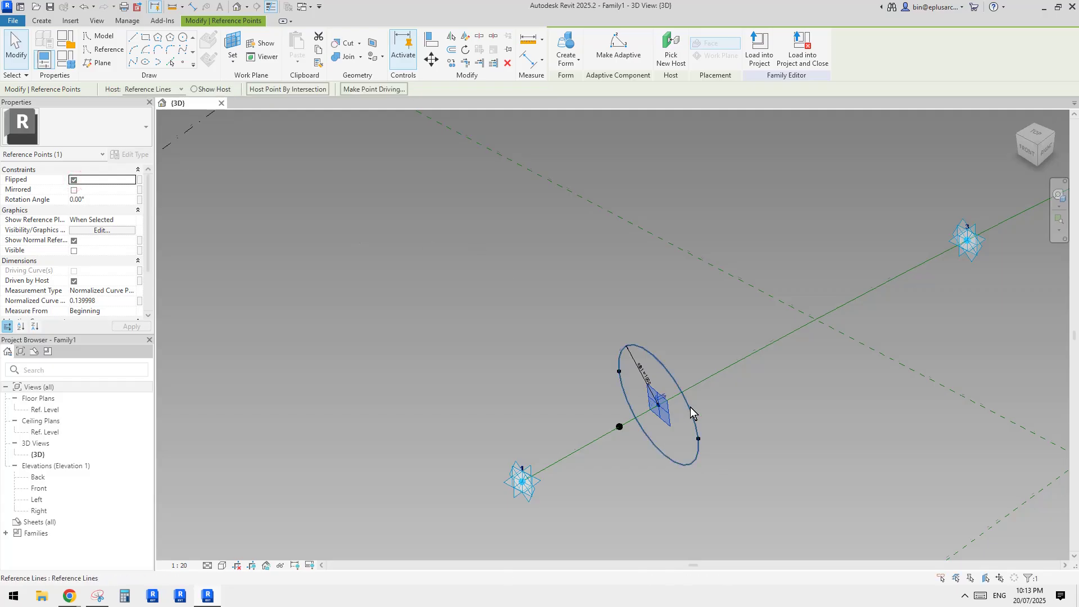
{"action": "scroll", "coordinate": [661, 331], "scroll_direction": "up", "scroll_amount": 1}
{"action": "middle_click_drag", "start_coordinate": [691, 412], "coordinate": [615, 360]}
{"action": "left_click", "coordinate": [642, 346]}
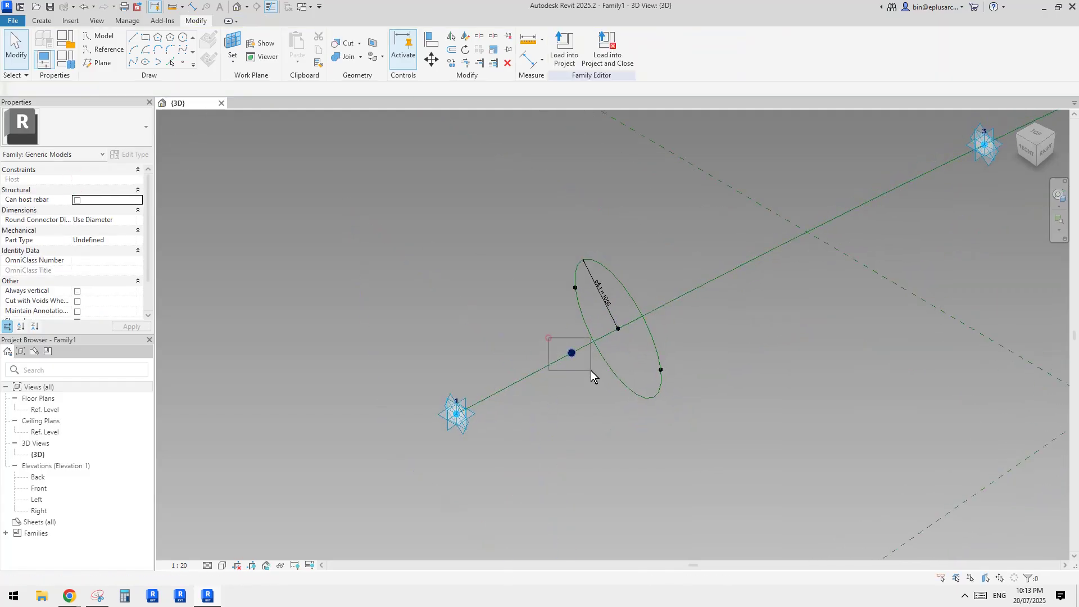
Move the circle's centre point along the line to adaptive point 1, bringing the circle and offset point along
{"action": "left_click", "coordinate": [572, 353]}
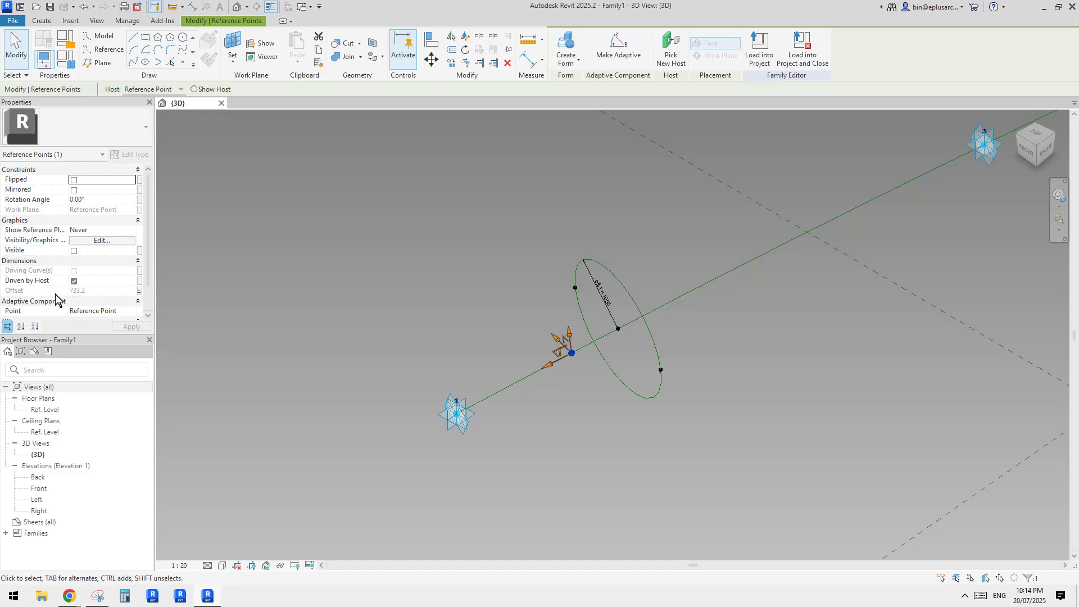
{"action": "middle_click_drag", "start_coordinate": [555, 321], "coordinate": [554, 338]}
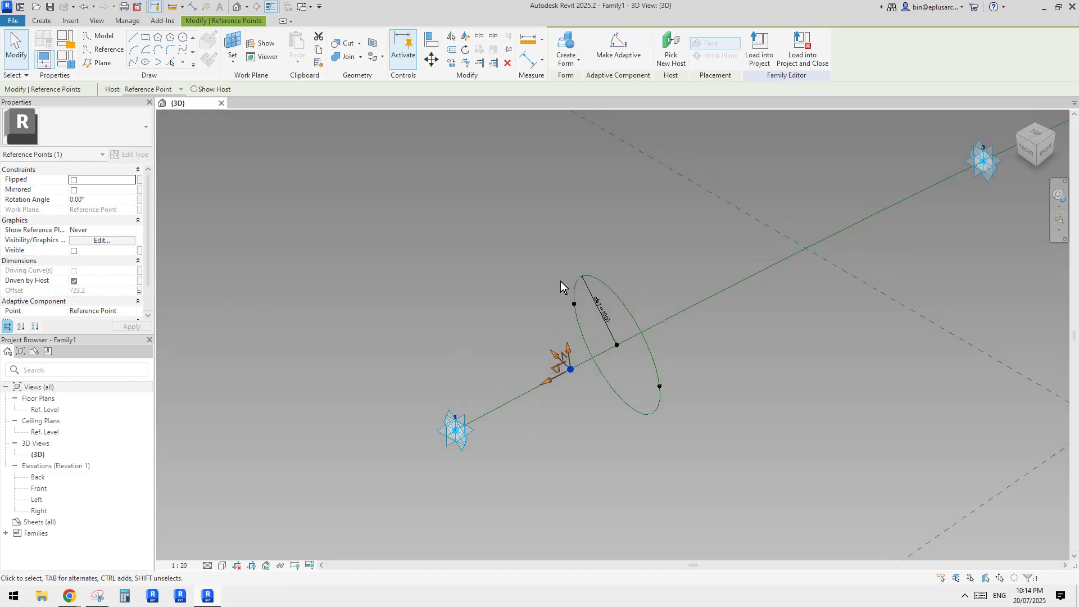
{"action": "middle_click_drag", "start_coordinate": [560, 281], "coordinate": [551, 308], "text": "shift"}
{"action": "middle_click_drag", "start_coordinate": [612, 340], "coordinate": [610, 342]}
{"action": "key", "text": "Escape"}
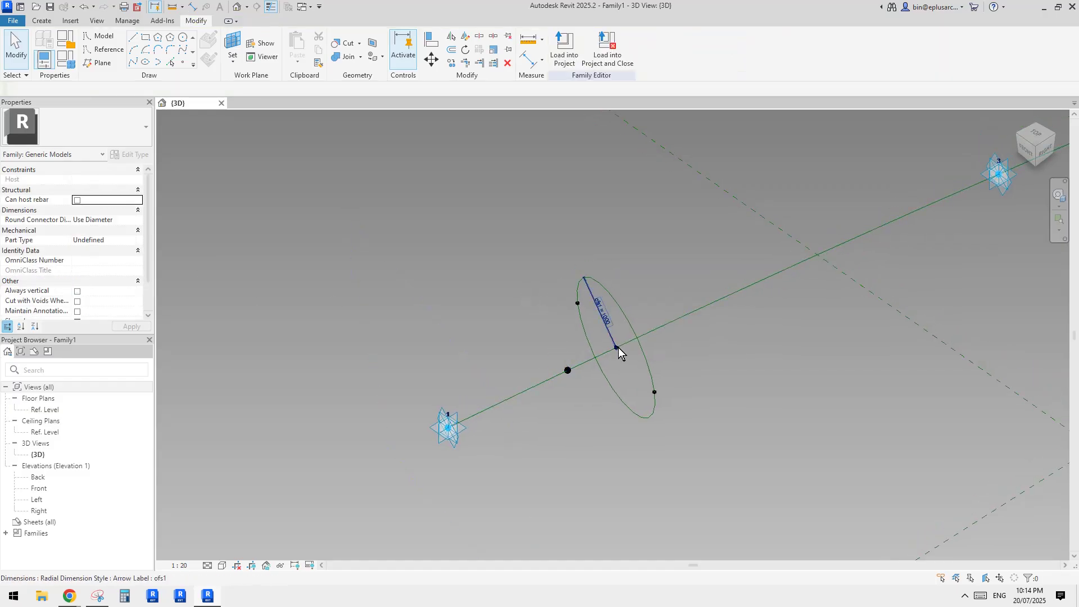
{"action": "left_click_drag", "start_coordinate": [618, 347], "coordinate": [448, 427]}
{"action": "middle_click_drag", "start_coordinate": [488, 410], "coordinate": [591, 322]}
{"action": "key", "text": "Escape"}
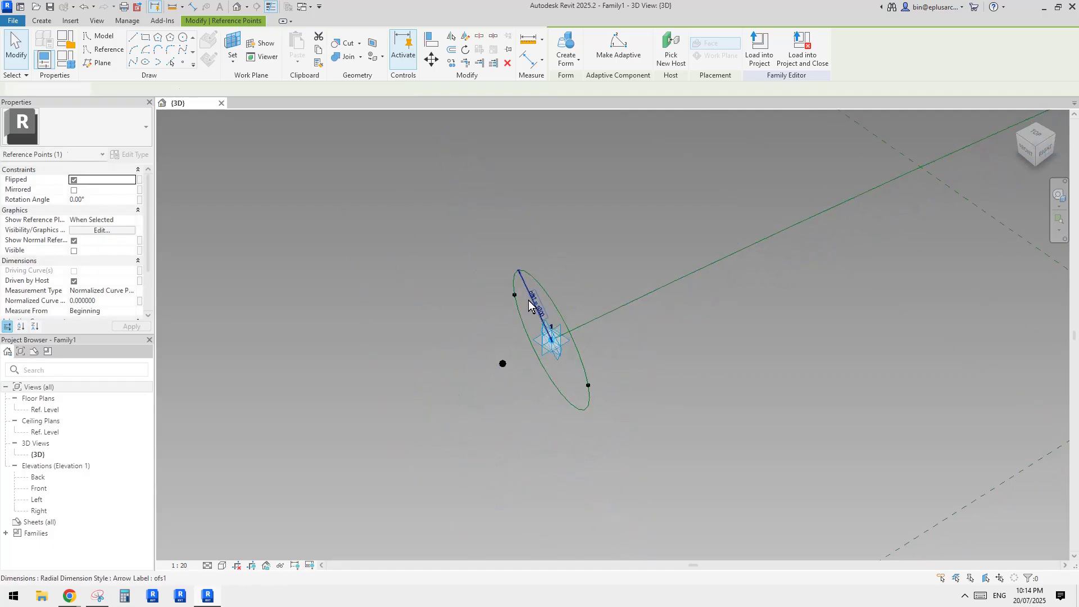
Create a spline through the circle's two quadrant points and the offset point
{"action": "left_click_drag", "start_coordinate": [490, 282], "coordinate": [521, 306]}
{"action": "left_click_drag", "start_coordinate": [474, 355], "coordinate": [603, 398], "text": "ctrl"}
{"action": "middle_click_drag", "start_coordinate": [603, 398], "coordinate": [564, 187], "text": "shift"}
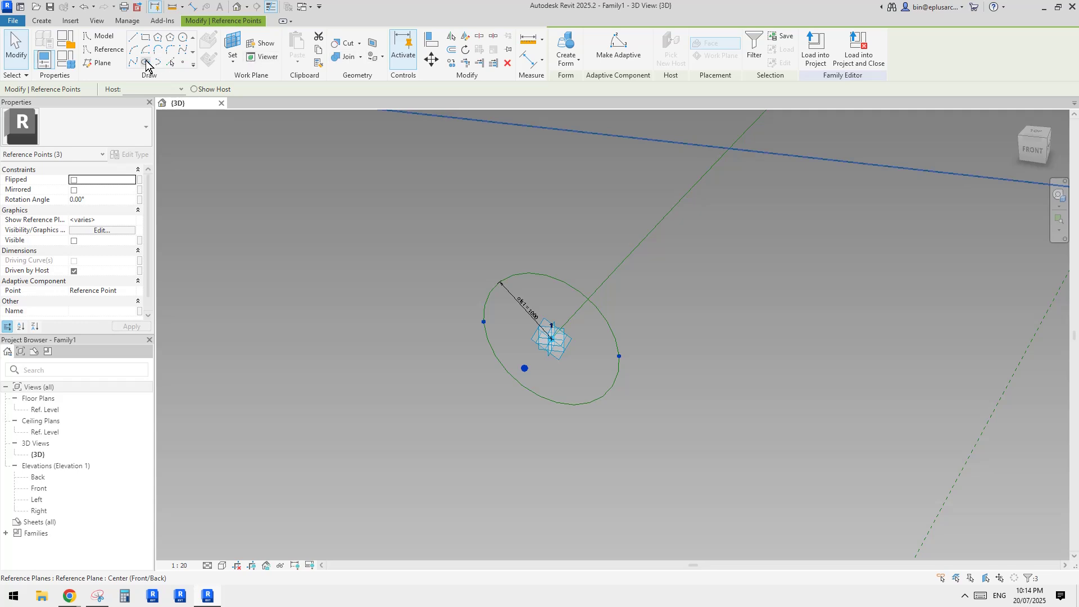
{"action": "left_click", "coordinate": [145, 62]}
{"action": "middle_click_drag", "start_coordinate": [742, 297], "coordinate": [577, 339], "text": "shift"}
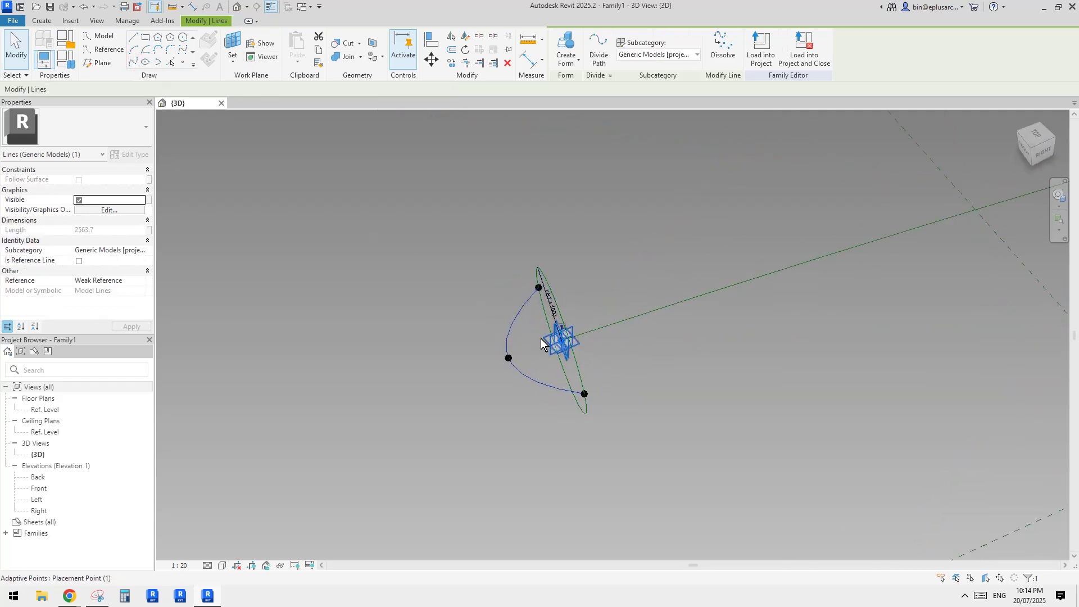
Convert the curve through the three points into a reference line
{"action": "key", "text": "Escape"}
{"action": "middle_click_drag", "start_coordinate": [540, 338], "coordinate": [521, 377], "text": "shift"}
{"action": "left_click", "coordinate": [528, 364]}
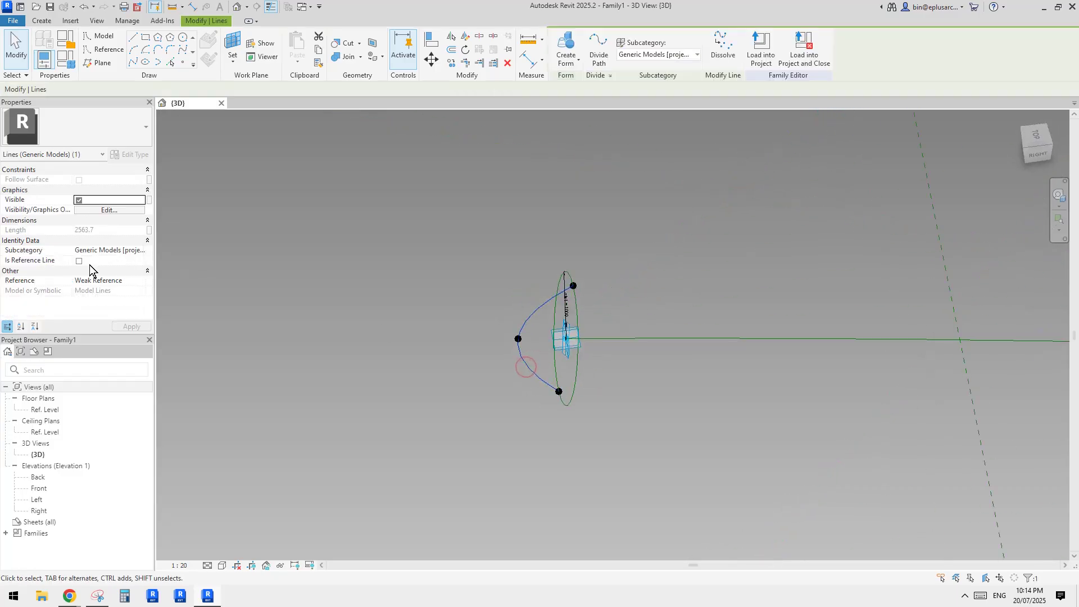
{"action": "key", "text": "Escape"}
{"action": "middle_click_drag", "start_coordinate": [486, 331], "coordinate": [554, 356], "text": "shift"}
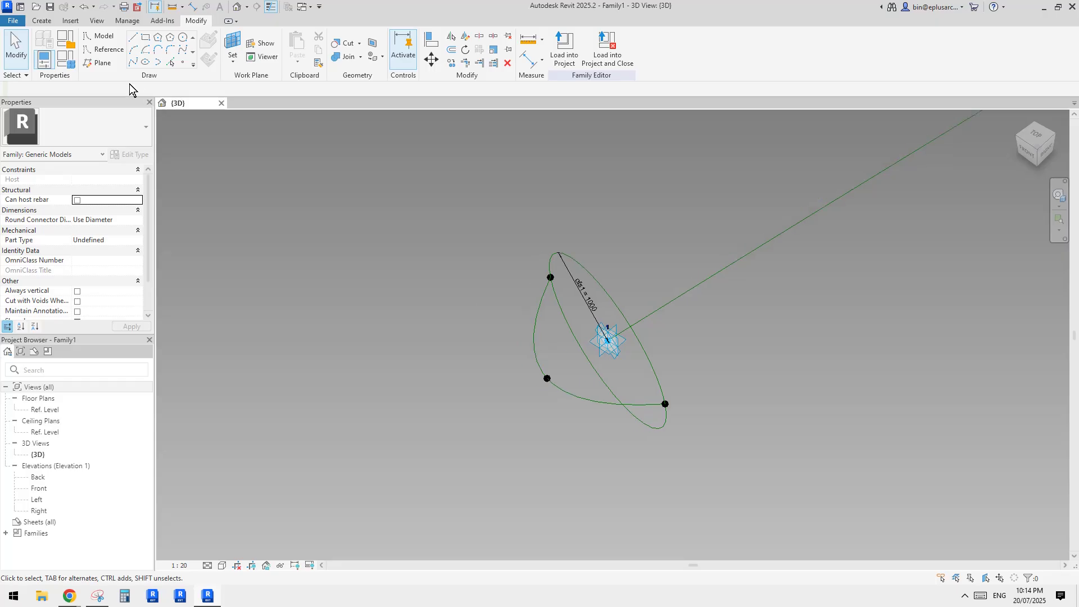
Set the ofs2 parameter to 1000 in the family types
{"action": "left_click", "coordinate": [66, 59]}
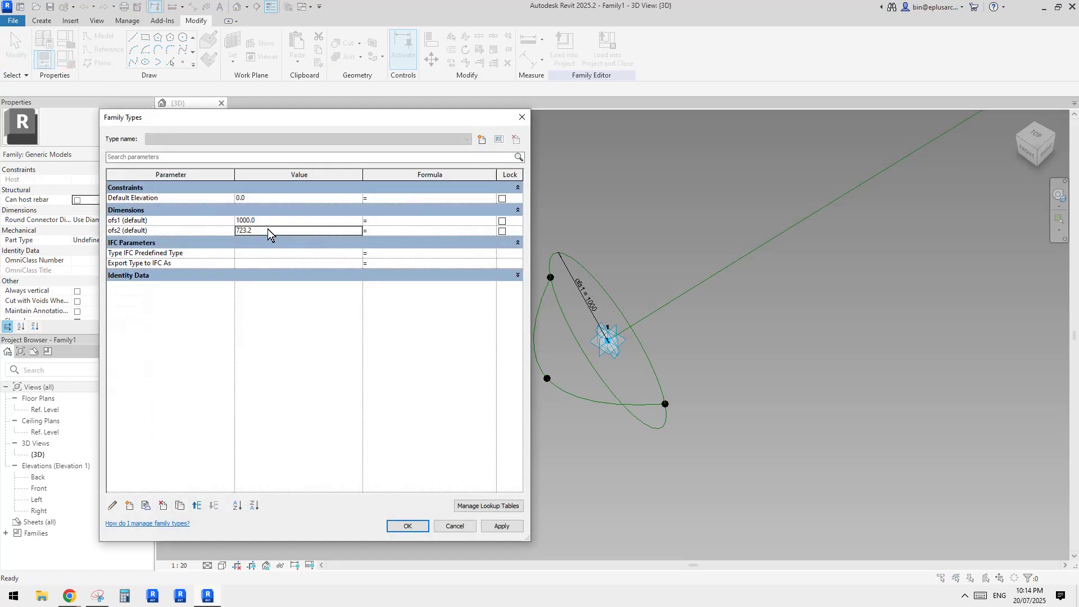
{"action": "double_click", "coordinate": [268, 230]}
{"action": "type", "text": "1000"}
{"action": "left_click", "coordinate": [498, 525]}
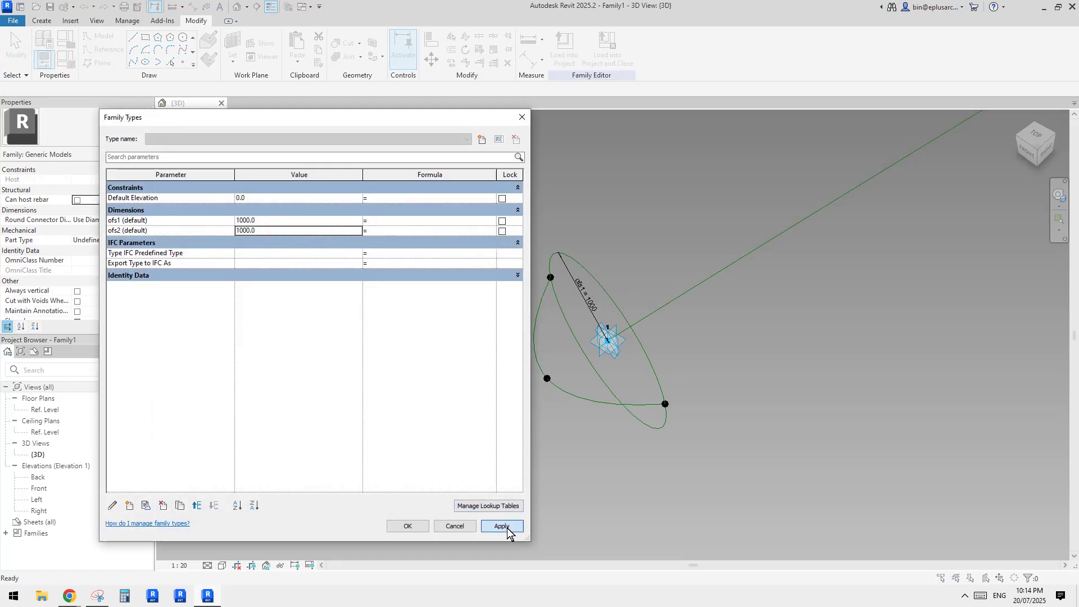
{"action": "left_click", "coordinate": [415, 524]}
Move the circle's centre point along the line from adaptive point 1 to a position between points 1 and 3
{"action": "scroll", "coordinate": [682, 354], "scroll_direction": "down", "scroll_amount": 2}
{"action": "middle_click_drag", "start_coordinate": [682, 354], "coordinate": [604, 405], "text": "shift"}
{"action": "scroll", "coordinate": [616, 376], "scroll_direction": "down", "scroll_amount": 2}
{"action": "scroll", "coordinate": [523, 440], "scroll_direction": "up", "scroll_amount": 3}
{"action": "middle_click_drag", "start_coordinate": [524, 446], "coordinate": [489, 442], "text": "shift"}
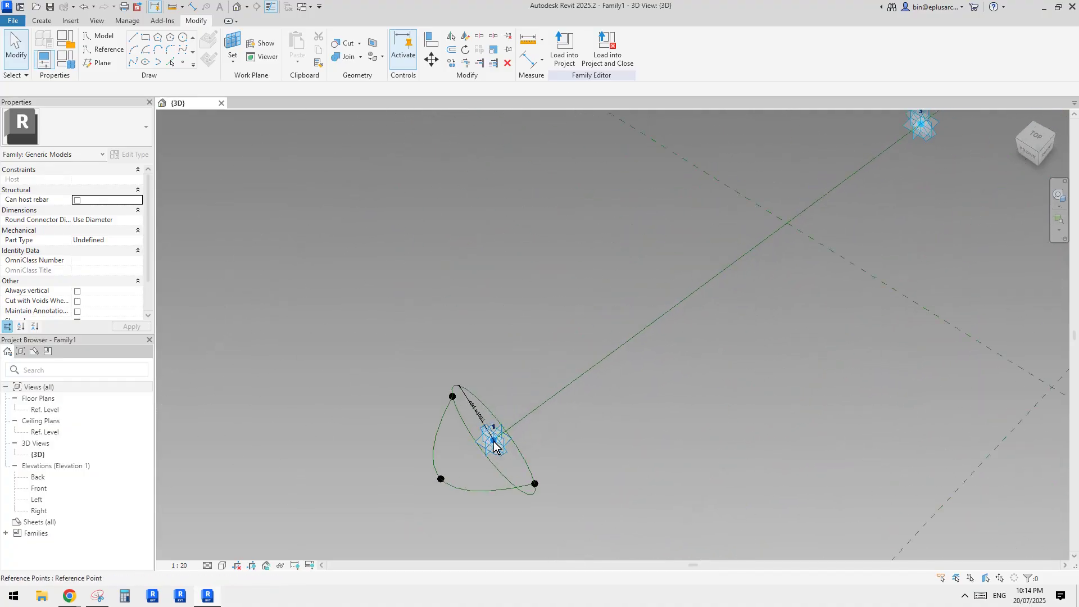
{"action": "left_click_drag", "start_coordinate": [494, 447], "coordinate": [680, 361]}
{"action": "left_click", "coordinate": [744, 356]}
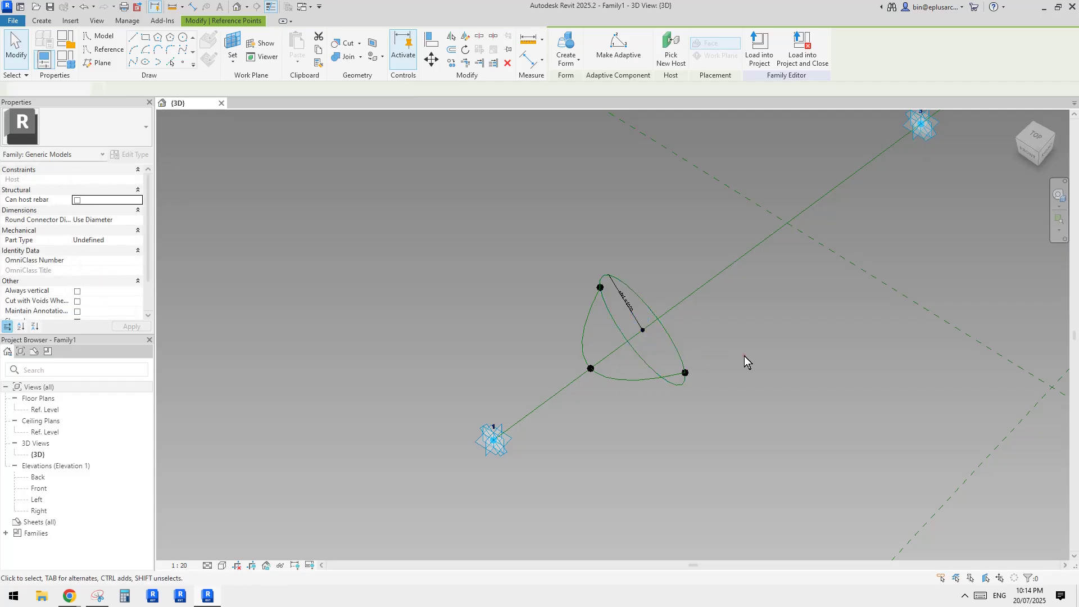
Copy the whole circle profile, with its points, curve and radius dimension, to the empty area beside the line
{"action": "left_click_drag", "start_coordinate": [540, 233], "coordinate": [752, 398]}
{"action": "key", "text": "m"}
{"action": "key", "text": "v"}
{"action": "left_click", "coordinate": [647, 324]}
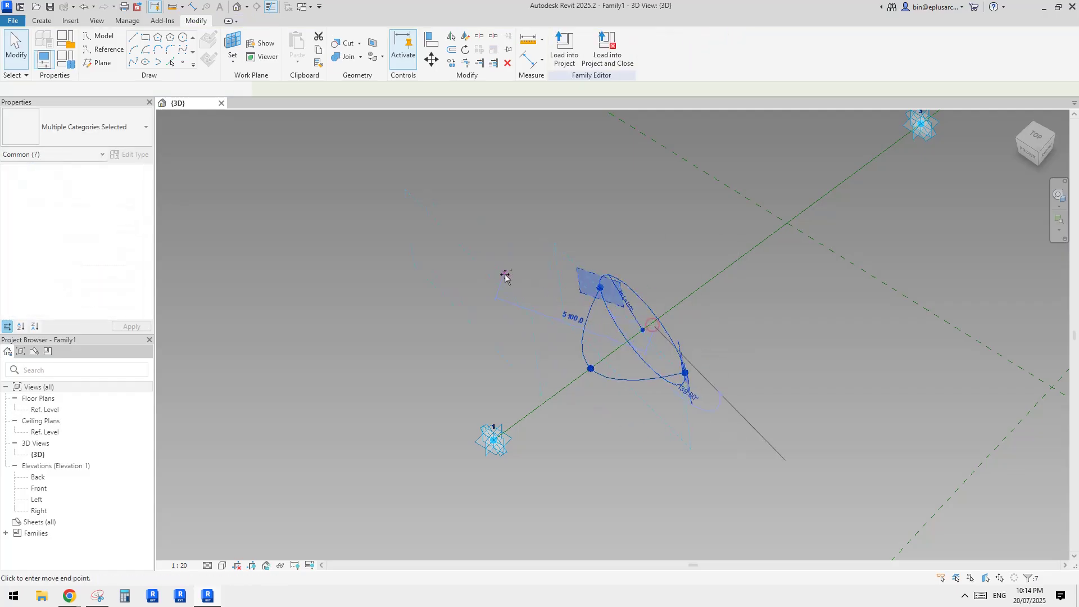
{"action": "left_click", "coordinate": [505, 276]}
Rehost the copied circle's centre point onto the line nearer adaptive point 3, and delete the copy's detached offset point
{"action": "left_click", "coordinate": [492, 275]}
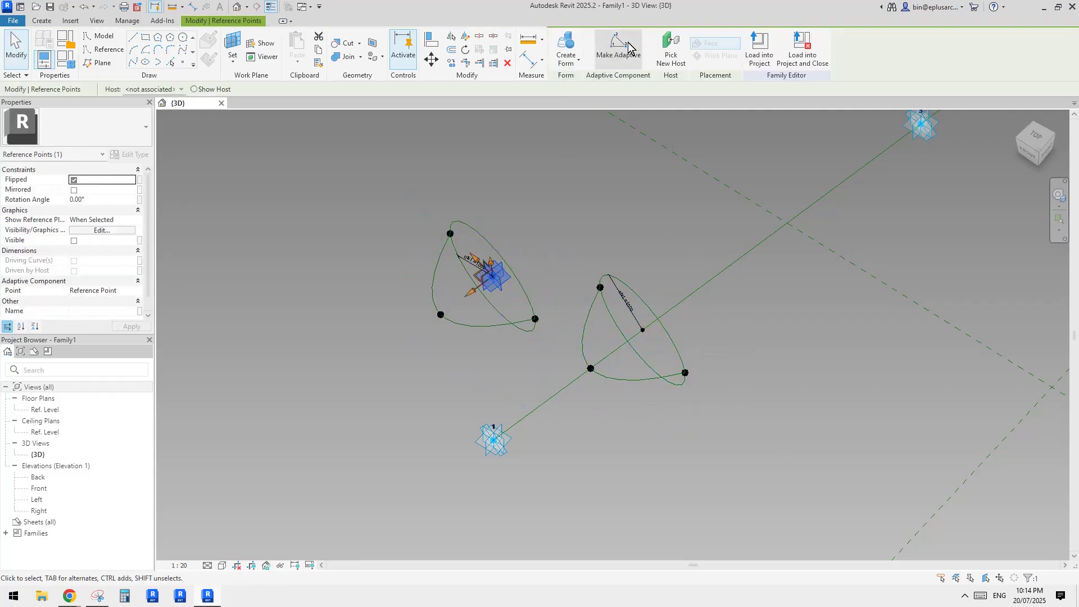
{"action": "left_click", "coordinate": [671, 48]}
{"action": "left_click", "coordinate": [756, 246]}
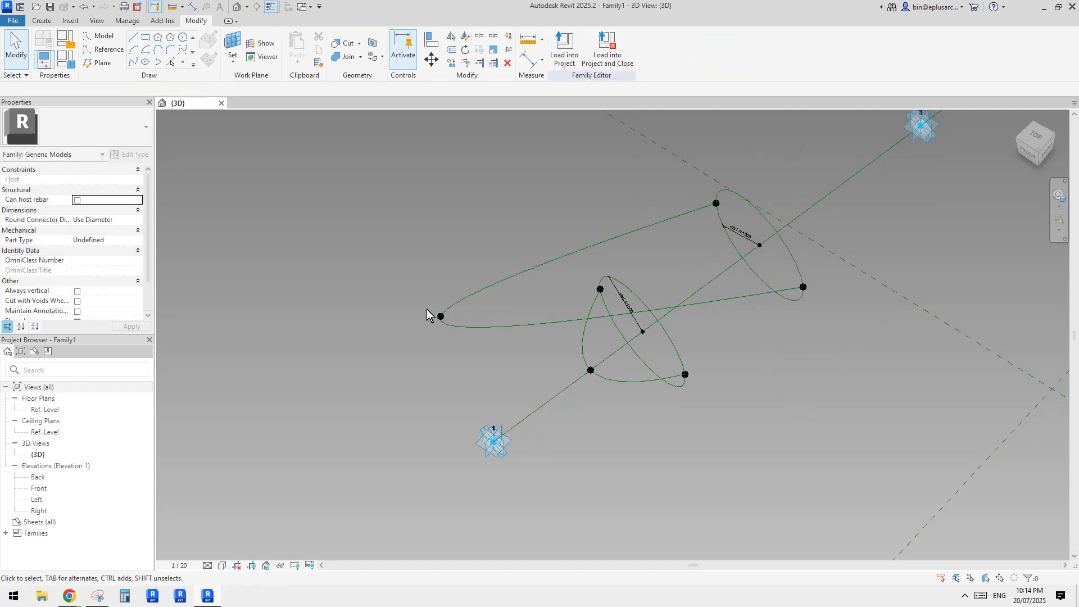
{"action": "left_click", "coordinate": [440, 316]}
{"action": "key", "text": "Delete"}
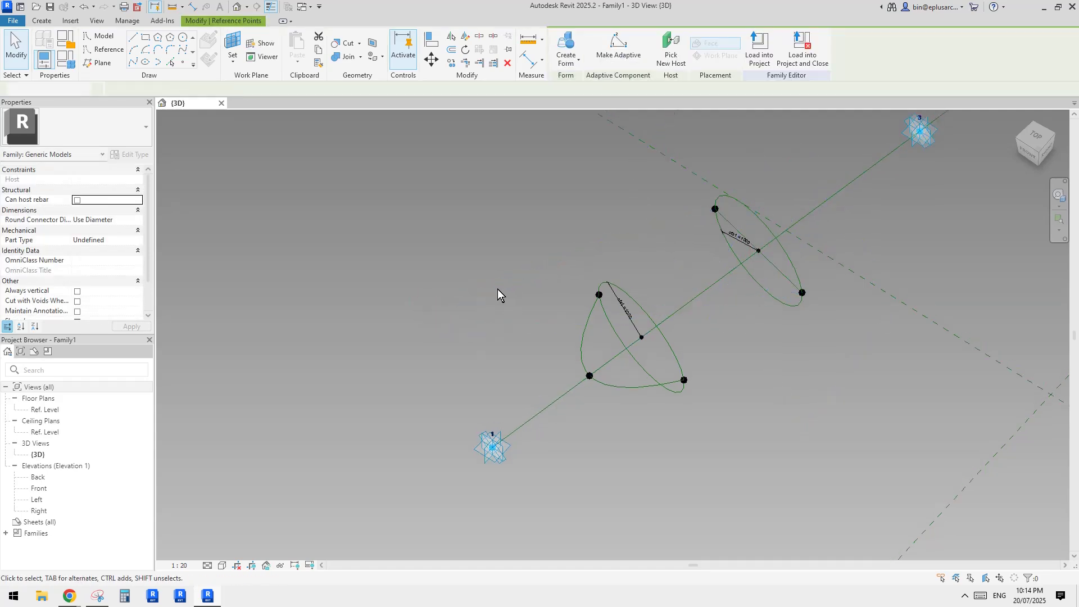
Place a reference point on the work plane of the copied circle's centre point, coincident with that centre
{"action": "left_click", "coordinate": [183, 62]}
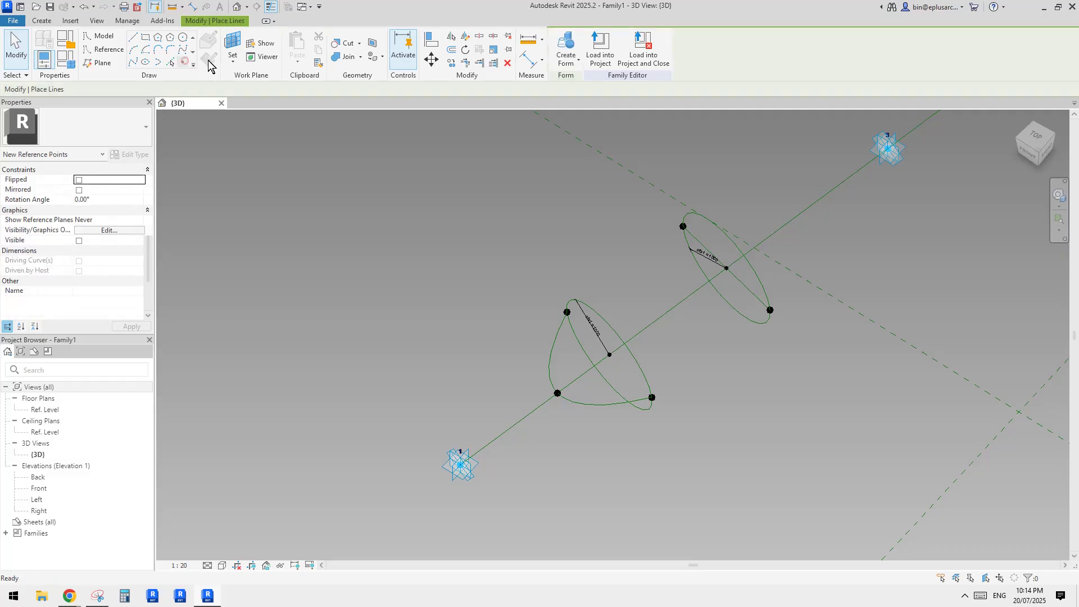
{"action": "left_click", "coordinate": [234, 41]}
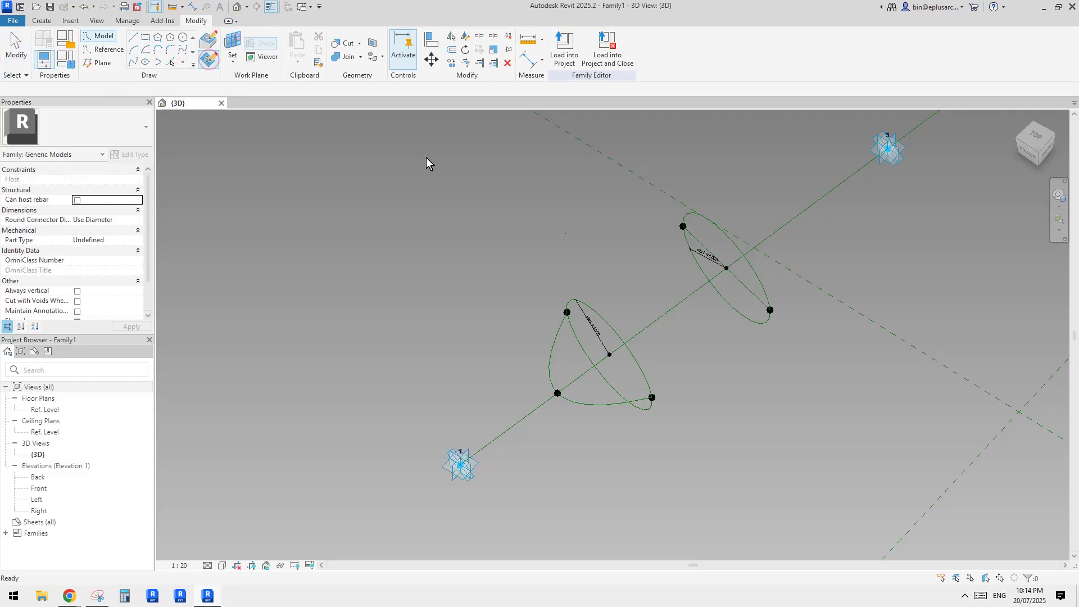
{"action": "left_click", "coordinate": [727, 268]}
{"action": "left_click", "coordinate": [727, 268]}
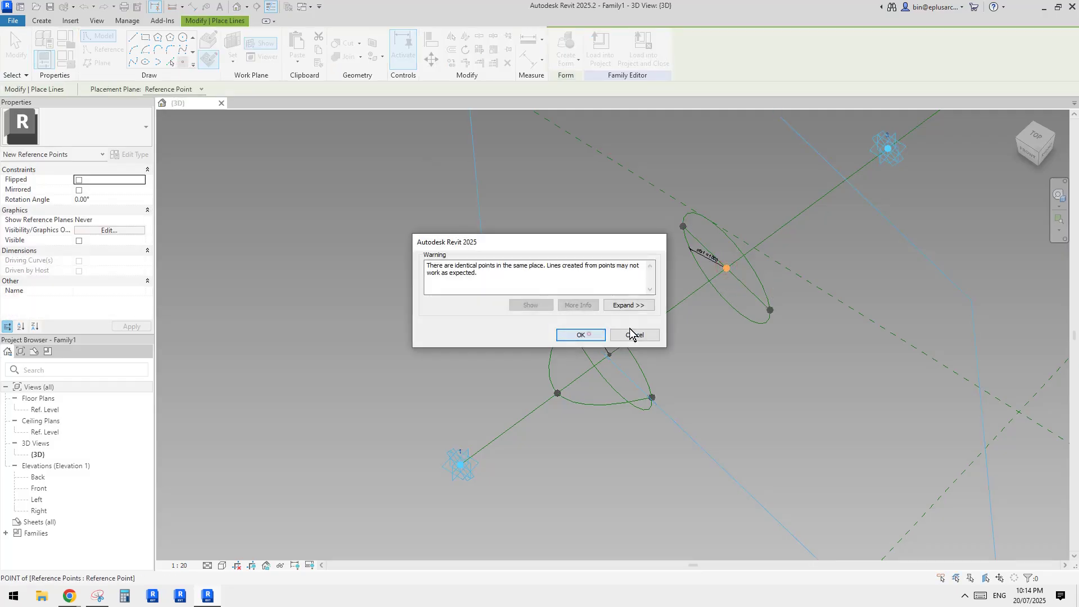
{"action": "left_click", "coordinate": [588, 334]}
{"action": "key", "text": "Escape"}
Associate the new point's Offset with the ofs2 family parameter
{"action": "left_click", "coordinate": [729, 271]}
{"action": "left_click", "coordinate": [139, 291]}
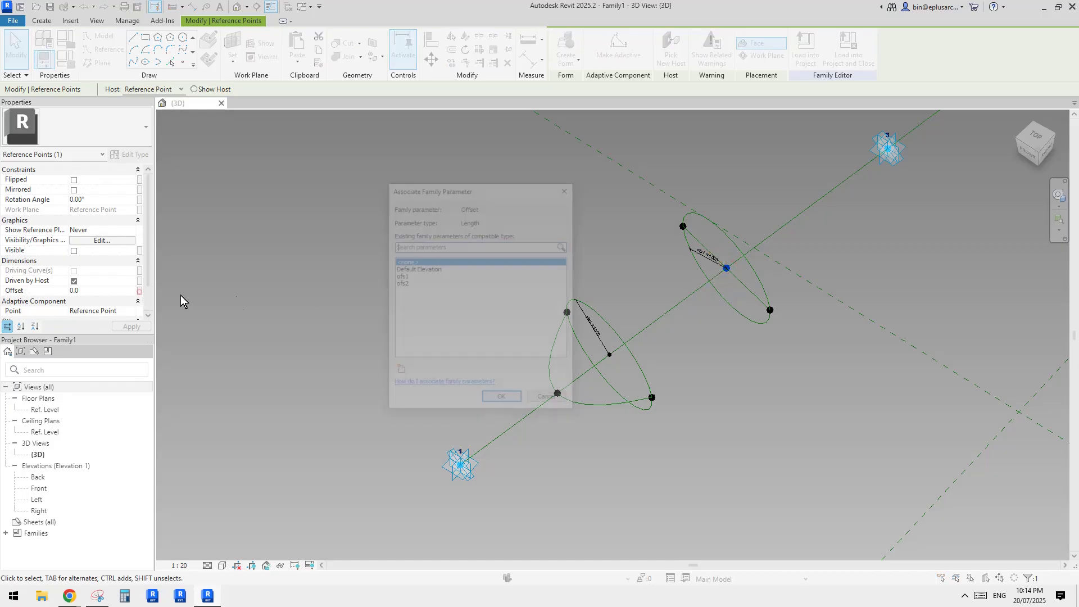
{"action": "left_click", "coordinate": [403, 284]}
{"action": "left_click", "coordinate": [503, 401]}
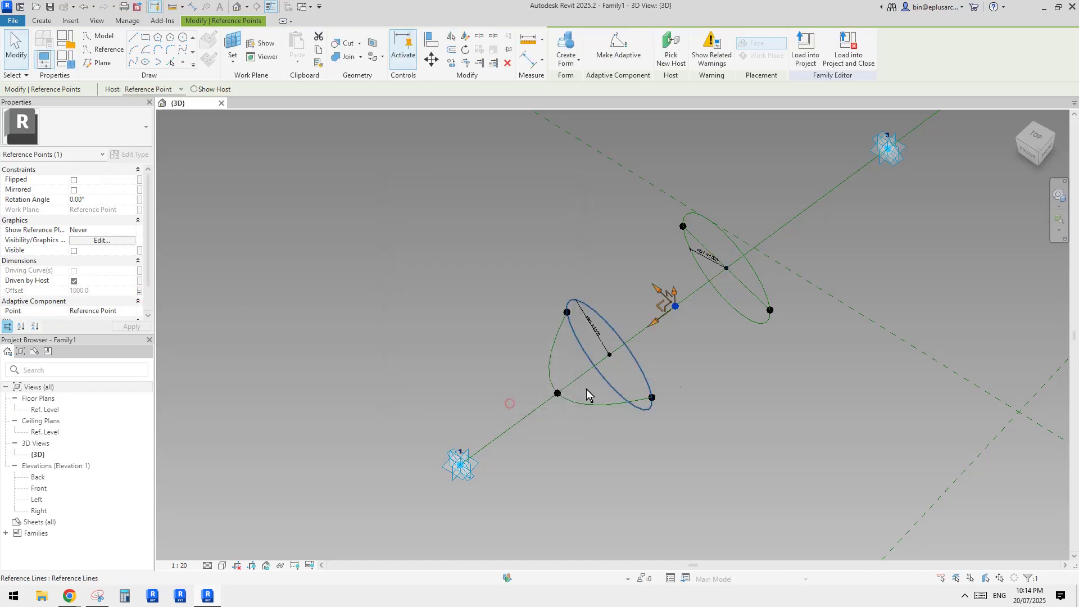
Draw a spline through the copied circle's two side points and its offset point, and make it a reference line
{"action": "left_click_drag", "start_coordinate": [652, 217], "coordinate": [698, 248]}
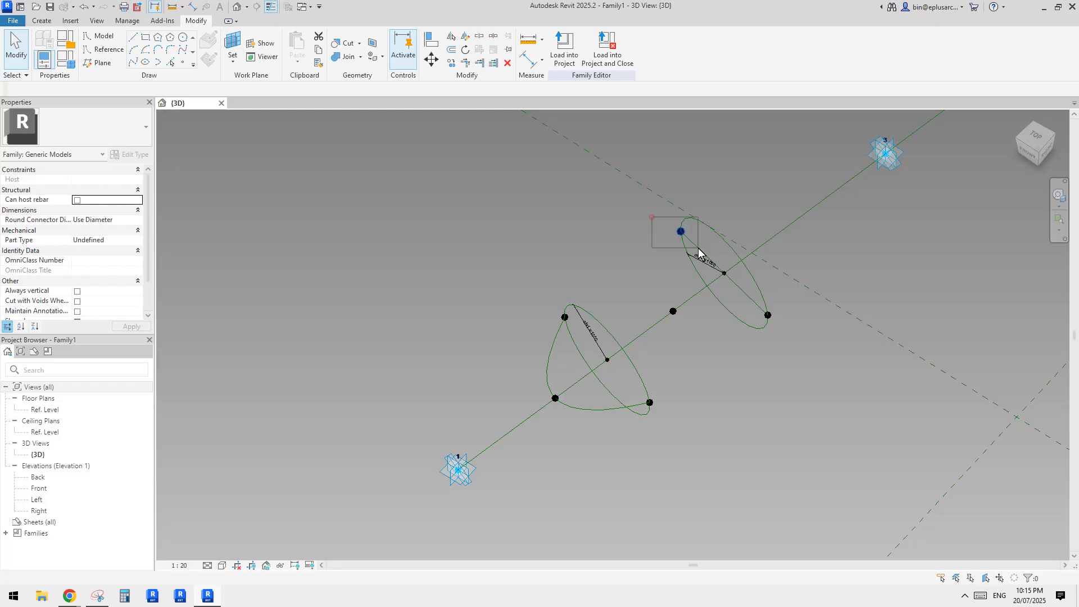
{"action": "left_click", "coordinate": [673, 311], "text": "ctrl"}
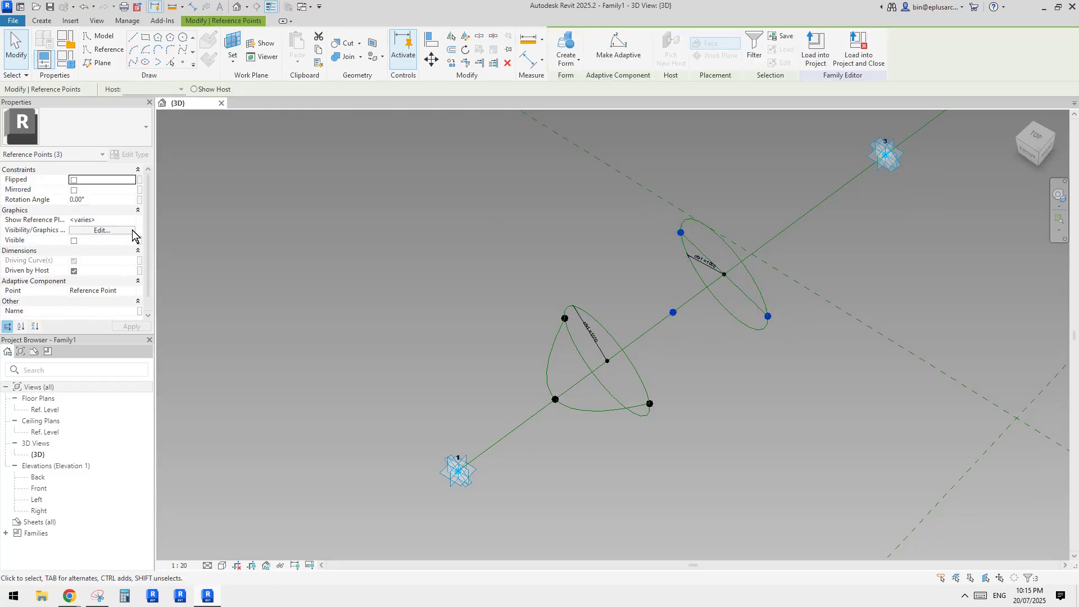
{"action": "left_click", "coordinate": [134, 60]}
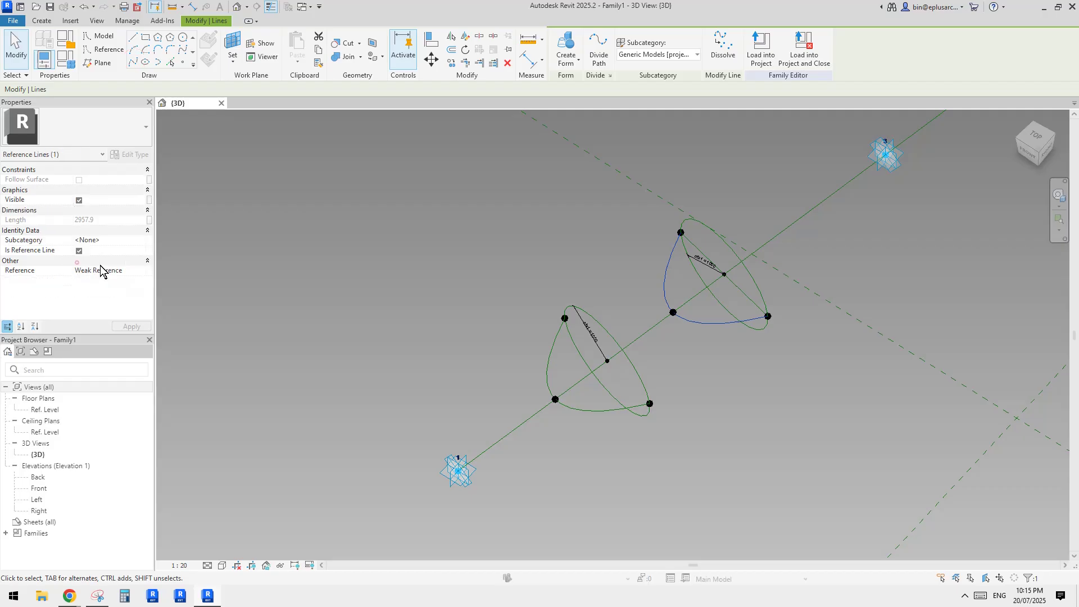
{"action": "key", "text": "Escape"}
Turn off Flipped for the copied circle's centre point so its curved profile faces adaptive point 3
{"action": "key", "text": "Tab"}
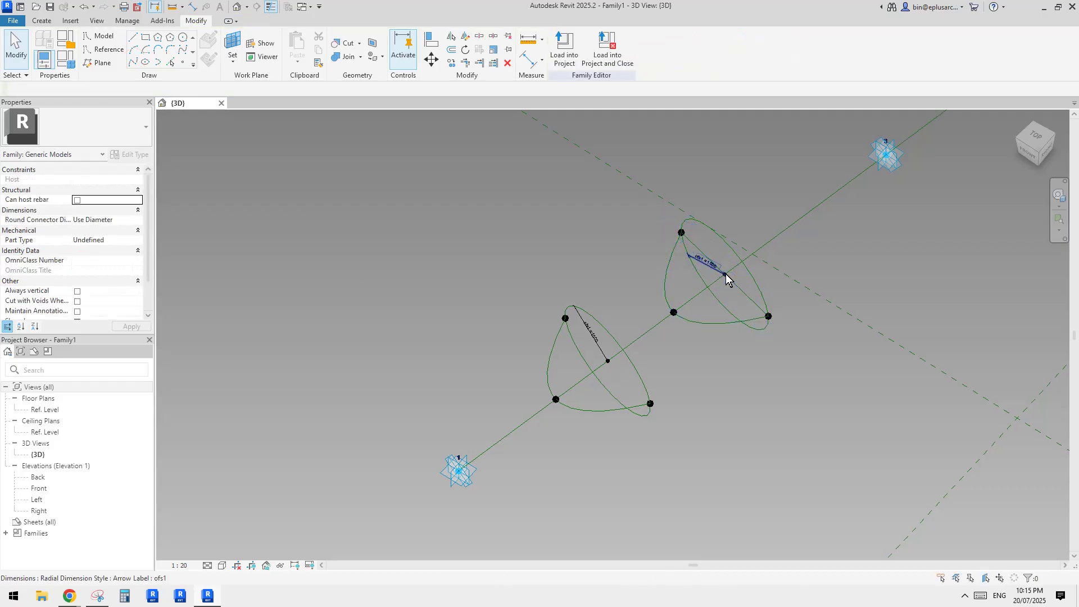
{"action": "left_click", "coordinate": [724, 275]}
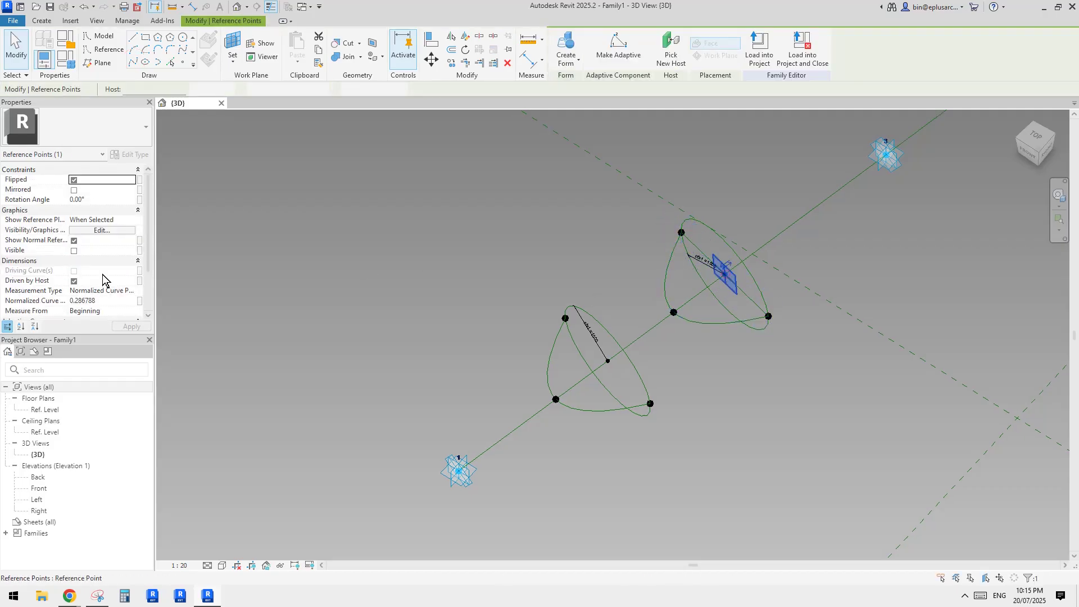
{"action": "left_click", "coordinate": [75, 179]}
{"action": "scroll", "coordinate": [731, 303], "scroll_direction": "down", "scroll_amount": 2}
{"action": "key", "text": "Escape"}
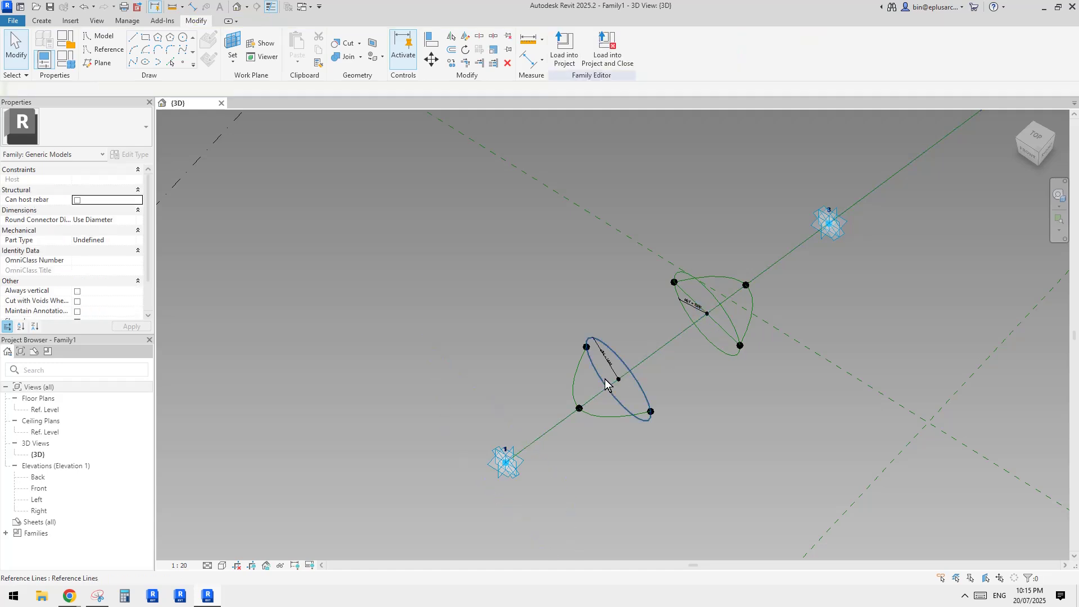
Move the first circle's centre point along the line to its start at adaptive point 1
{"action": "left_click_drag", "start_coordinate": [618, 380], "coordinate": [505, 463]}
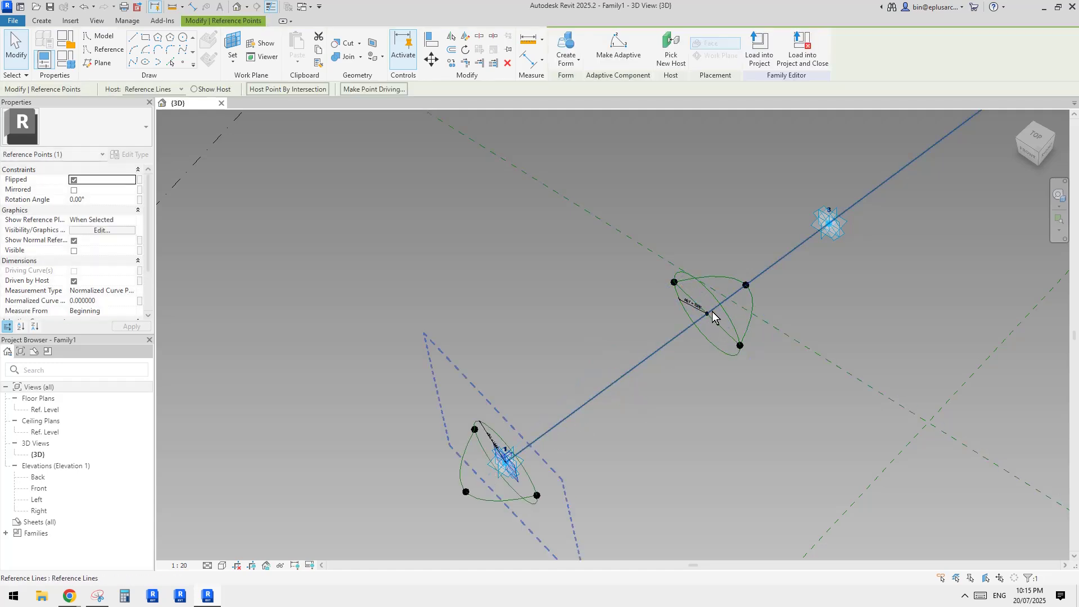
{"action": "key", "text": "Escape"}
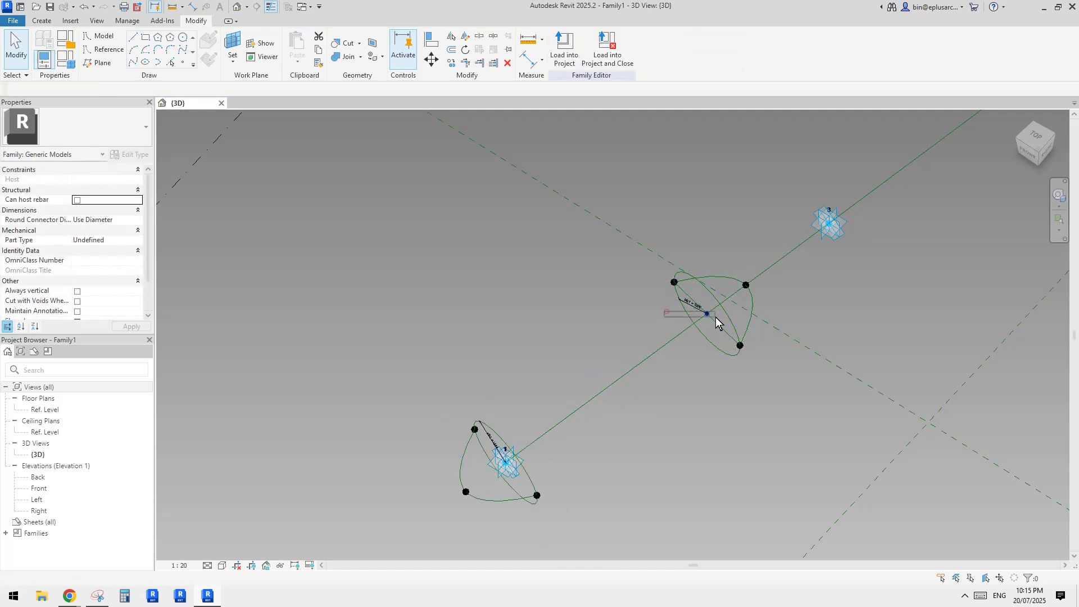
{"action": "left_click_drag", "start_coordinate": [707, 314], "coordinate": [619, 321]}
{"action": "left_click", "coordinate": [104, 301]}
{"action": "type", "text": "1"}
{"action": "key", "text": "Return"}
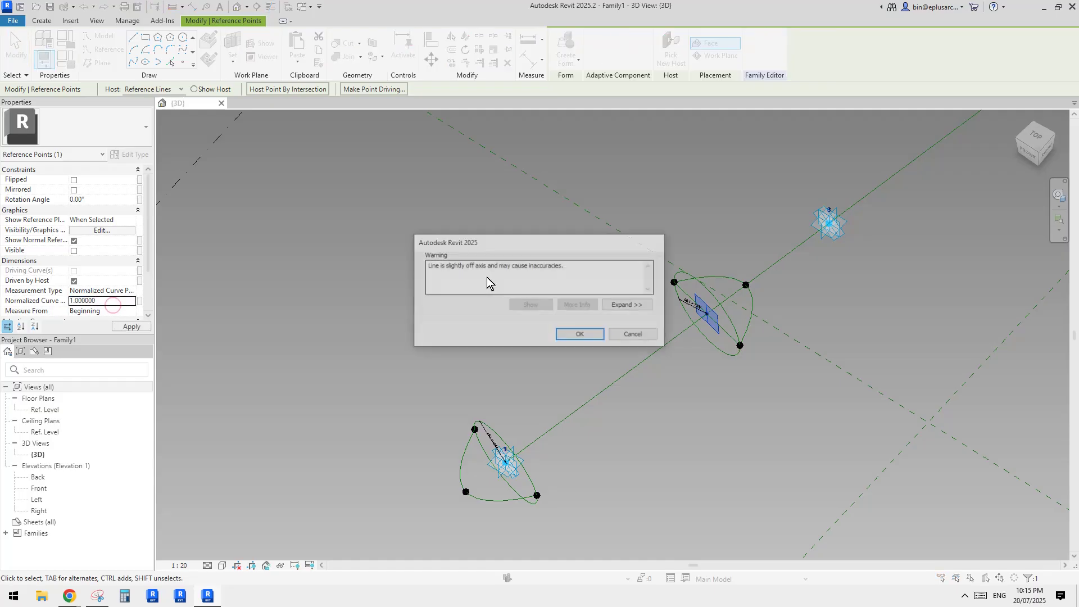
{"action": "left_click", "coordinate": [634, 335]}
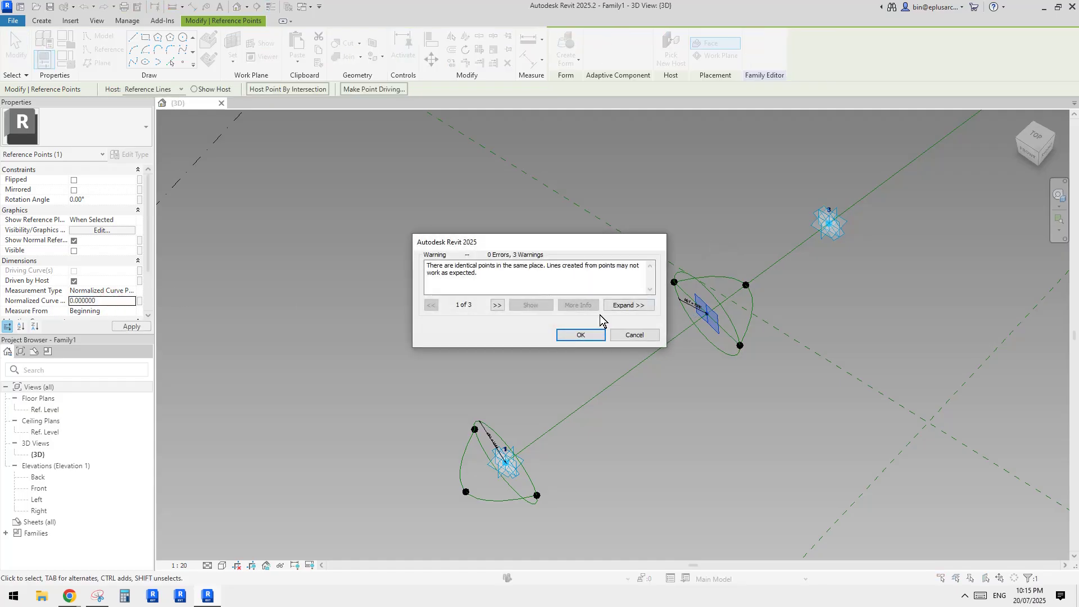
{"action": "key", "text": "Escape"}
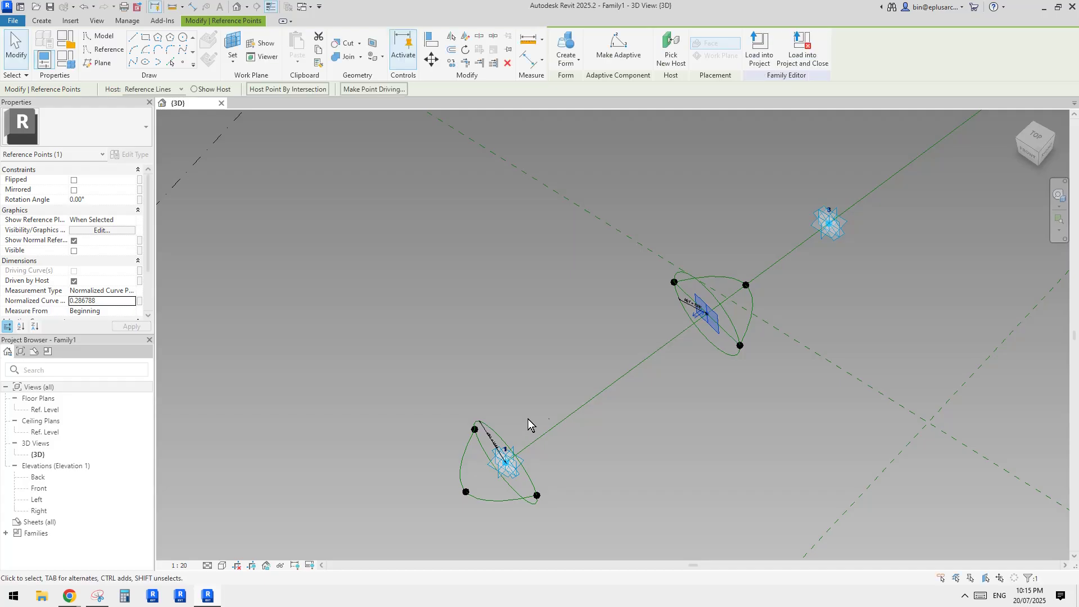
Set the second circle's centre point Normalized Curve Parameter to 1, placing that profile at adaptive point 2
{"action": "mouse_move", "coordinate": [708, 320]}
{"action": "middle_mouse_down", "text": "shift"}
{"action": "mouse_move", "coordinate": [693, 354]}
{"action": "mouse_move", "coordinate": [698, 308]}
{"action": "middle_mouse_up", "text": "shift"}
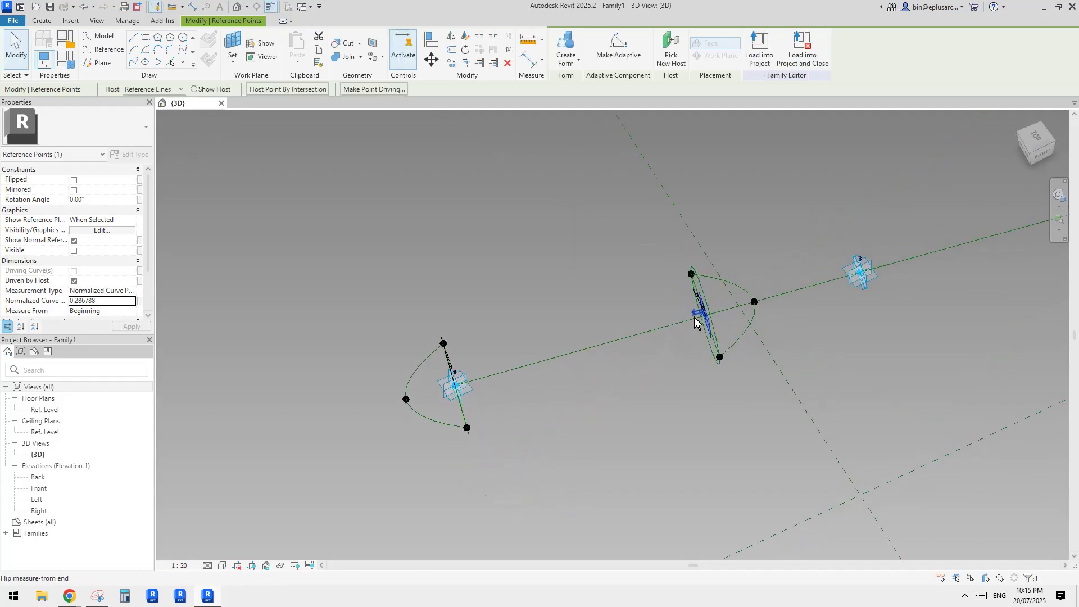
{"action": "left_click", "coordinate": [102, 301]}
{"action": "type", "text": "1"}
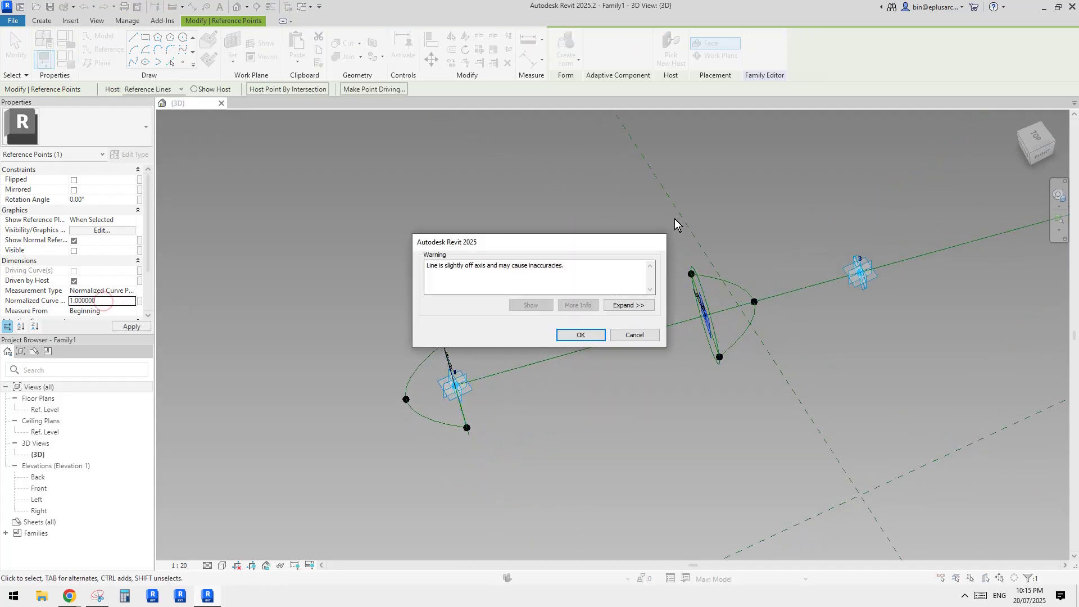
{"action": "left_click", "coordinate": [590, 333]}
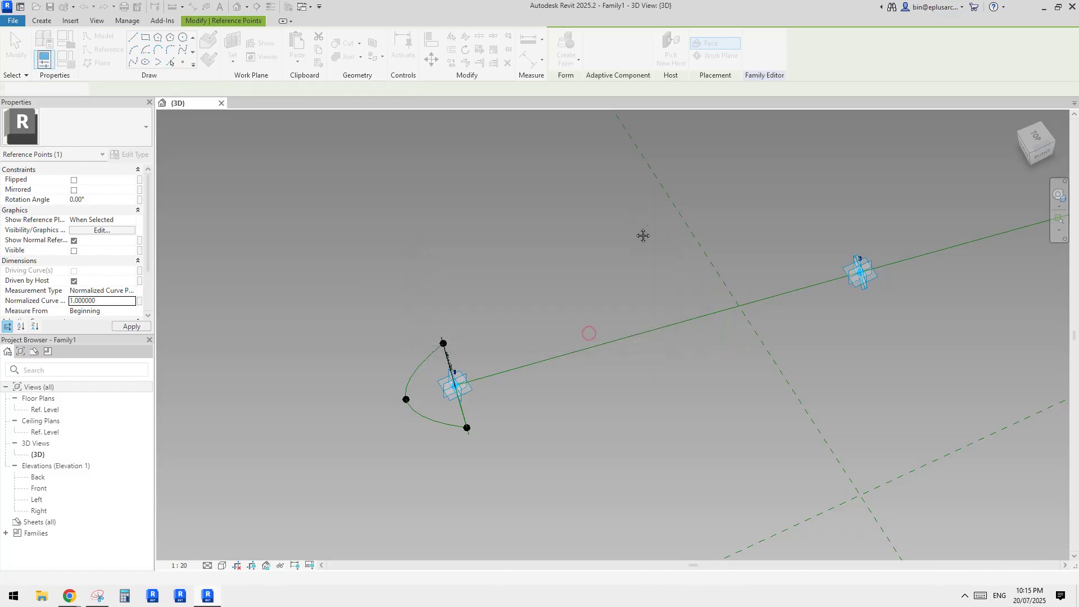
{"action": "scroll", "coordinate": [641, 241], "scroll_direction": "down", "scroll_amount": 5}
{"action": "middle_click_drag", "start_coordinate": [764, 250], "coordinate": [676, 280]}
{"action": "scroll", "coordinate": [677, 272], "scroll_direction": "up", "scroll_amount": 3}
{"action": "key", "text": "Escape"}
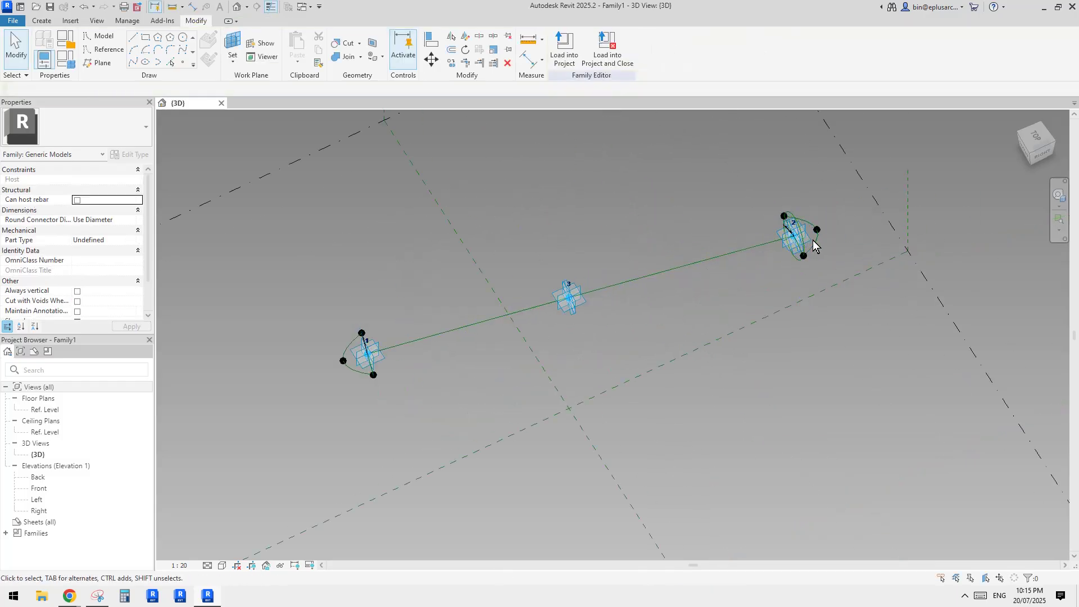
Place a reference point on the line just beside adaptive point 3, on the side towards adaptive point 2
{"action": "scroll", "coordinate": [533, 310], "scroll_direction": "up", "scroll_amount": 2}
{"action": "middle_click_drag", "start_coordinate": [533, 310], "coordinate": [638, 335], "text": "shift"}
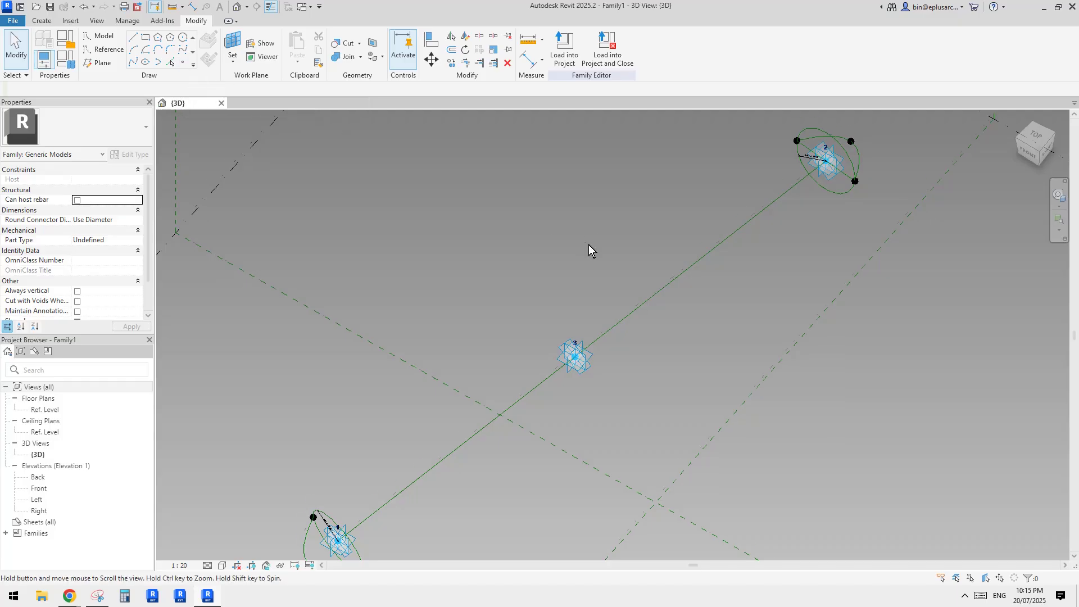
{"action": "middle_click_drag", "start_coordinate": [588, 248], "coordinate": [569, 225], "text": "shift"}
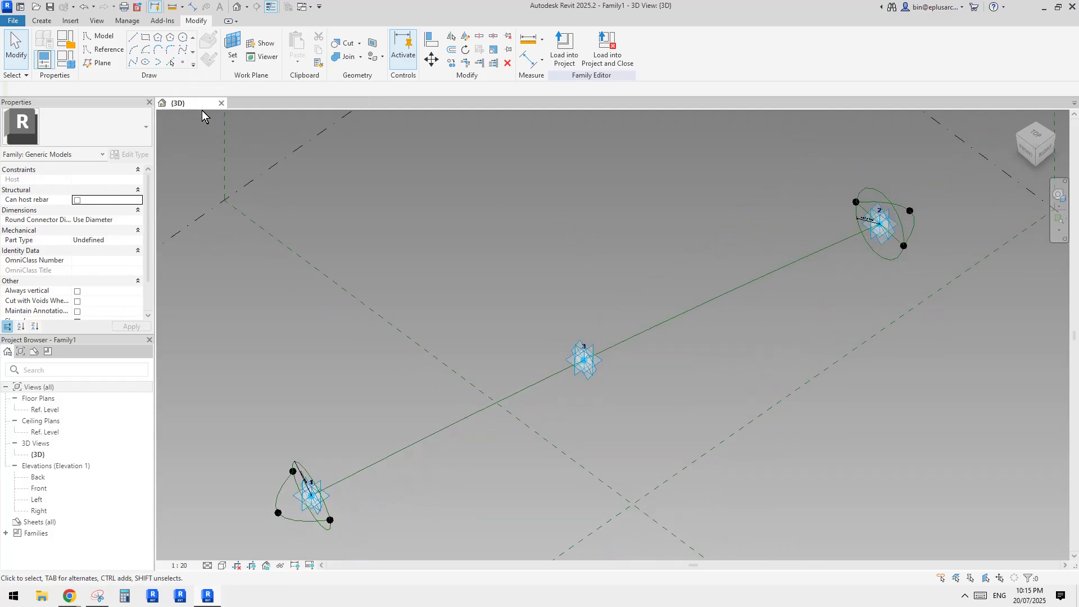
{"action": "left_click", "coordinate": [184, 62]}
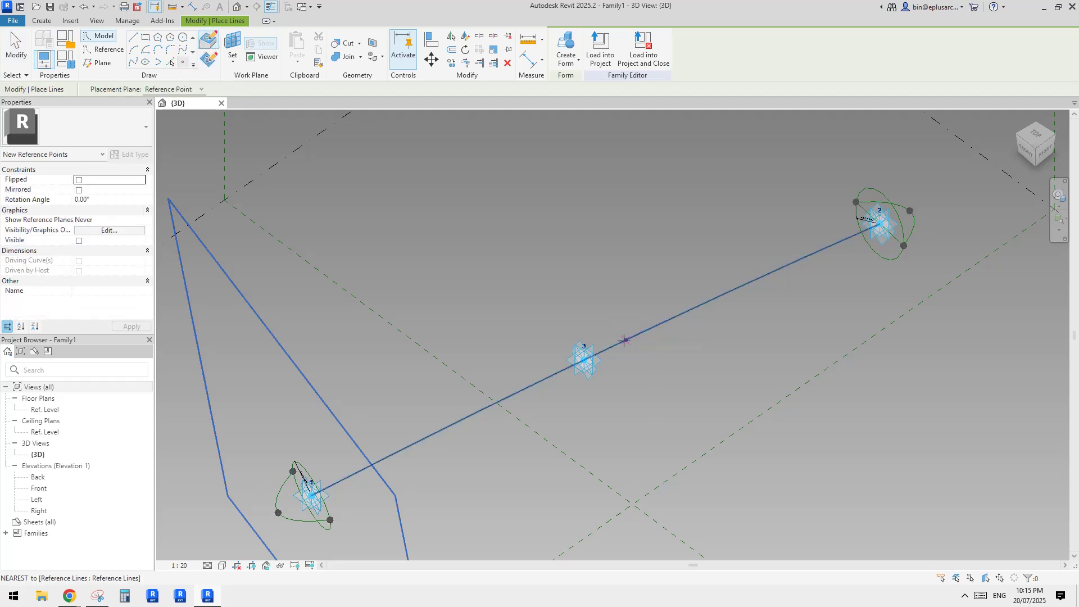
{"action": "left_click", "coordinate": [604, 350]}
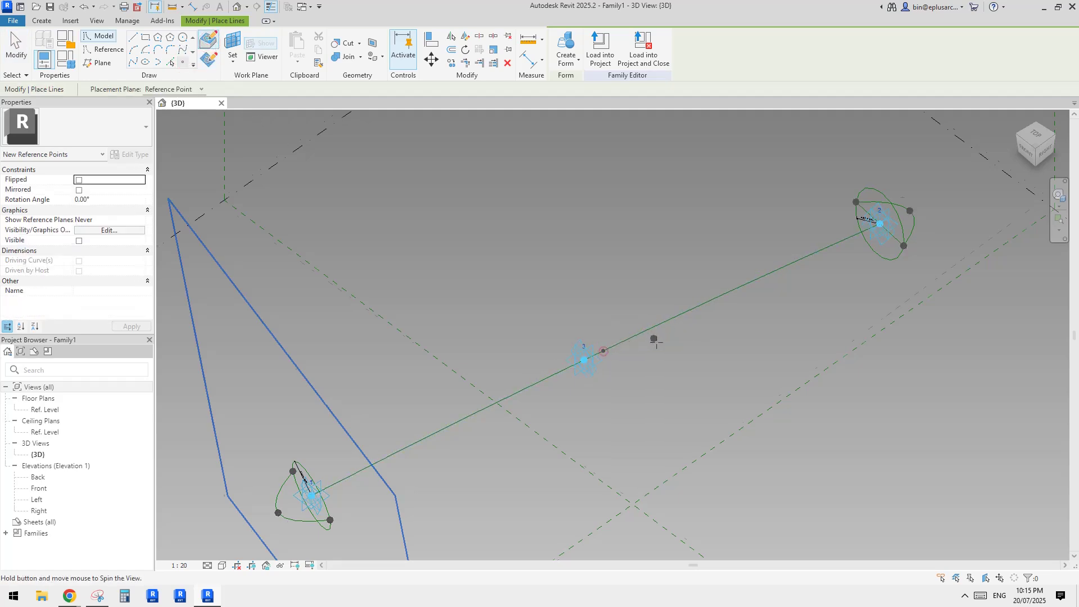
Draw a reference circle about 4400 mm in radius on the new point's work plane, centred there, and make its radius dimension permanent
{"action": "scroll", "coordinate": [596, 317], "scroll_direction": "up", "scroll_amount": 2}
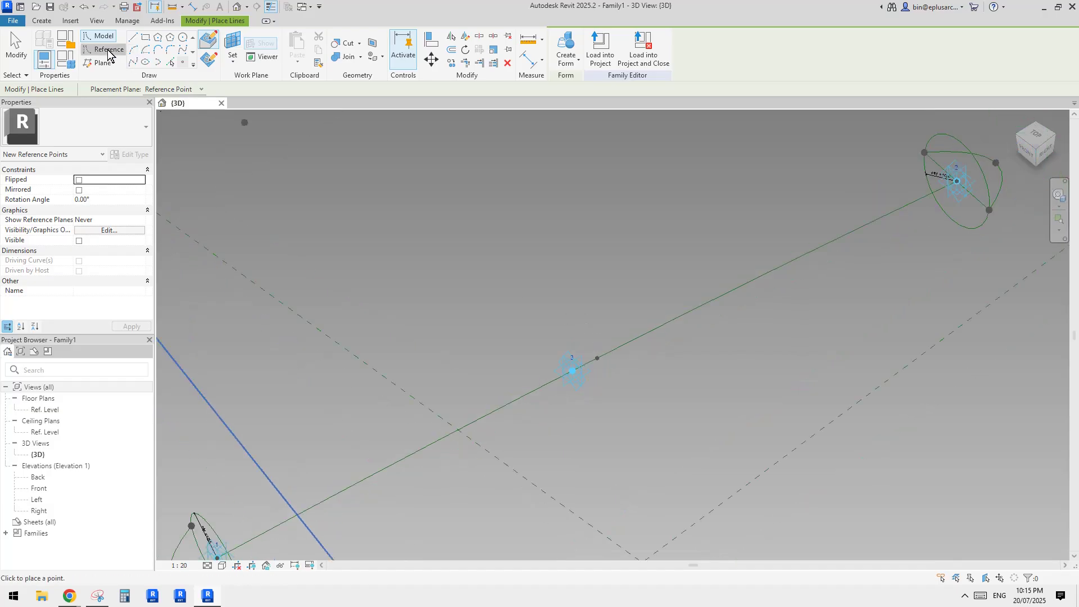
{"action": "left_click", "coordinate": [108, 51]}
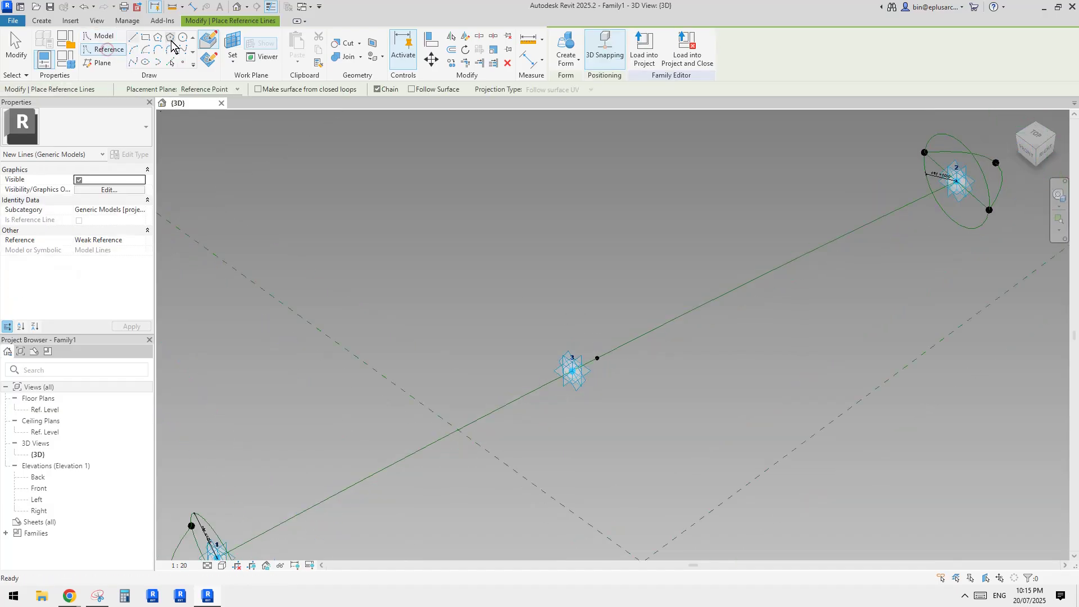
{"action": "left_click", "coordinate": [232, 48]}
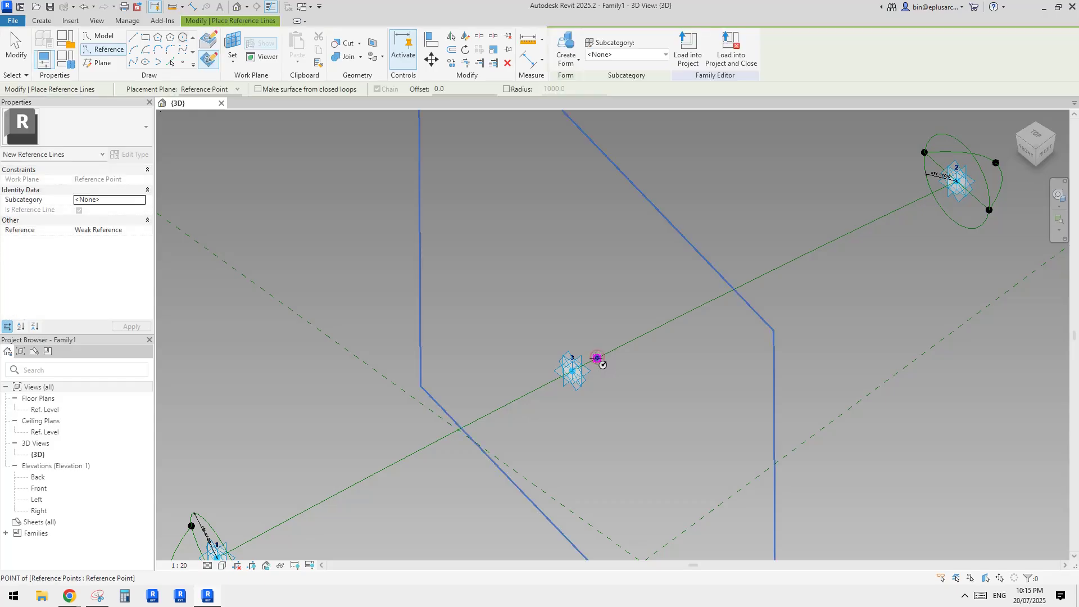
{"action": "left_click", "coordinate": [597, 358]}
{"action": "left_click", "coordinate": [648, 269]}
{"action": "middle_click_drag", "start_coordinate": [615, 276], "coordinate": [648, 275], "text": "shift"}
{"action": "left_click", "coordinate": [541, 266]}
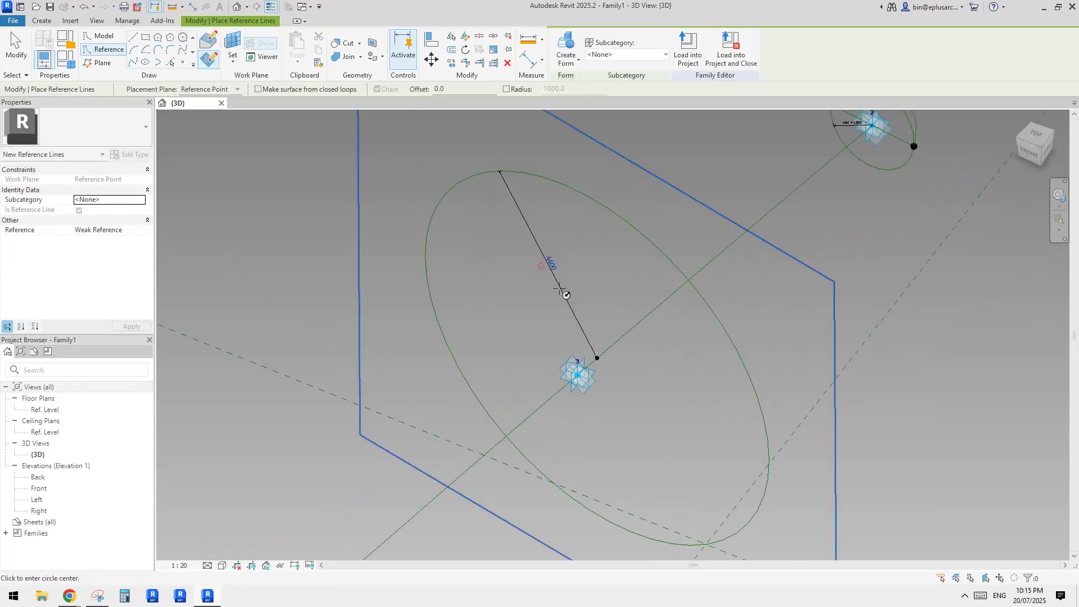
{"action": "key", "text": "Escape"}
Label the large circle's radius dimension with a new instance family parameter named ofs3
{"action": "left_click", "coordinate": [549, 269]}
{"action": "scroll", "coordinate": [549, 323], "scroll_direction": "down", "scroll_amount": 1}
{"action": "middle_click_drag", "start_coordinate": [549, 323], "coordinate": [561, 300]}
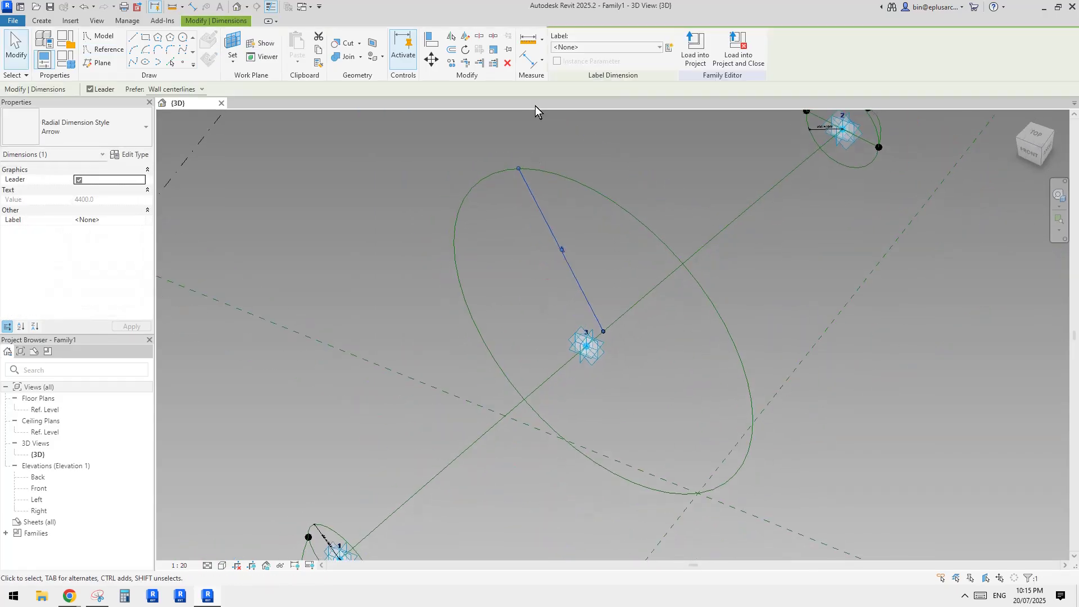
{"action": "left_click", "coordinate": [669, 48]}
{"action": "type", "text": "ofs3"}
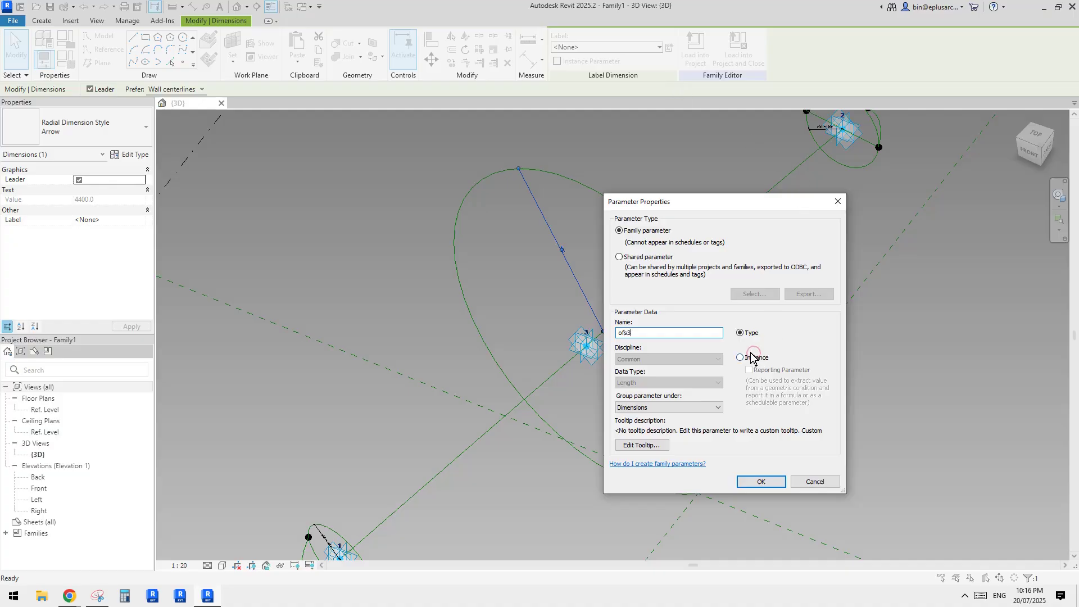
{"action": "left_click", "coordinate": [751, 357]}
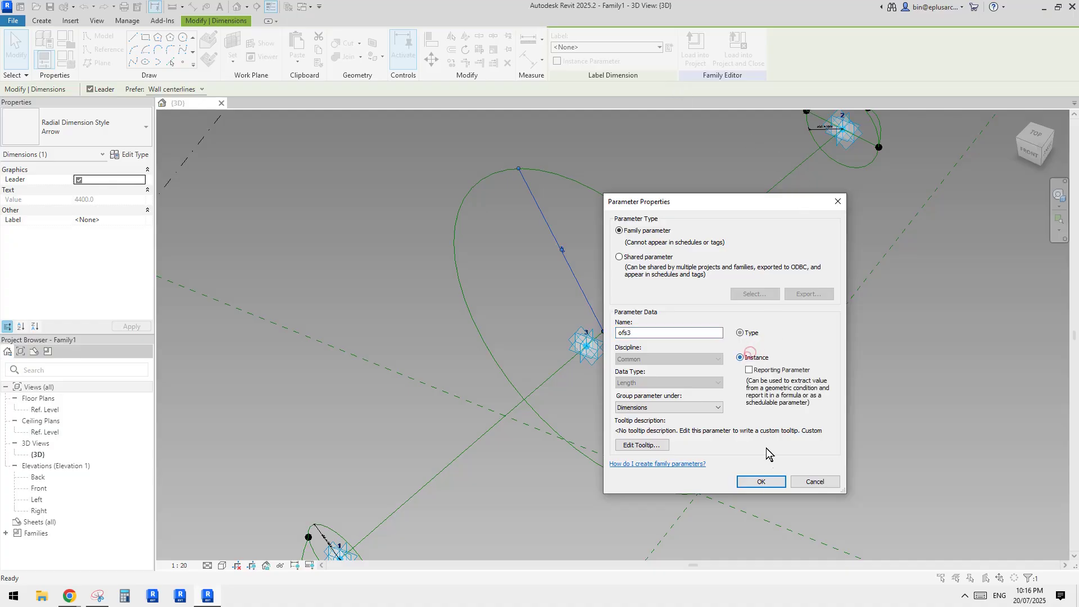
{"action": "left_click", "coordinate": [761, 482]}
Place two reference points on opposite sides of the large circle
{"action": "middle_click_drag", "start_coordinate": [646, 426], "coordinate": [663, 287], "text": "shift"}
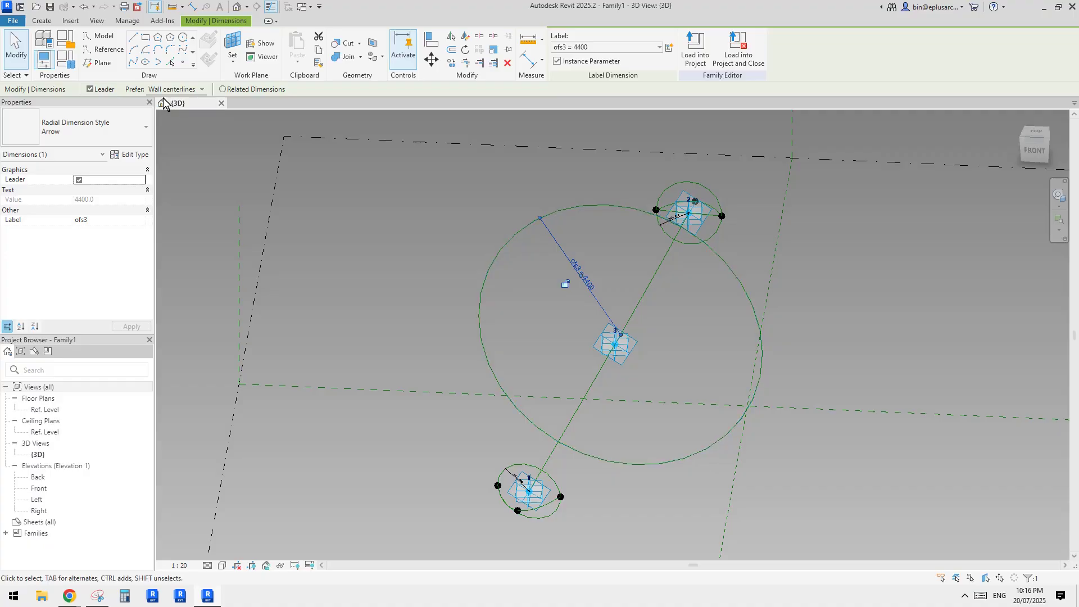
{"action": "left_click", "coordinate": [182, 63]}
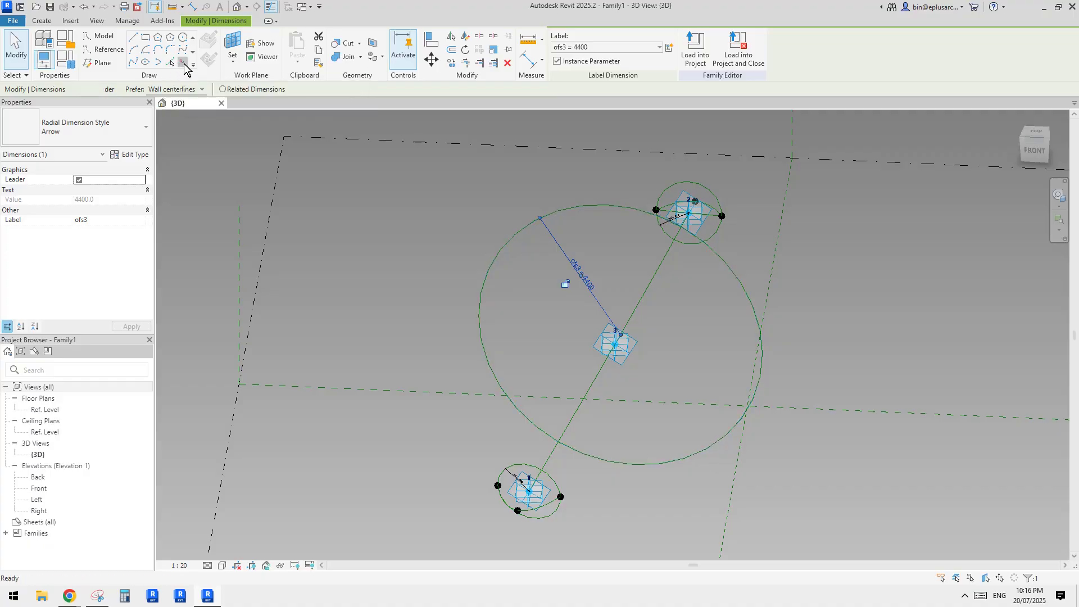
{"action": "left_click", "coordinate": [483, 317]}
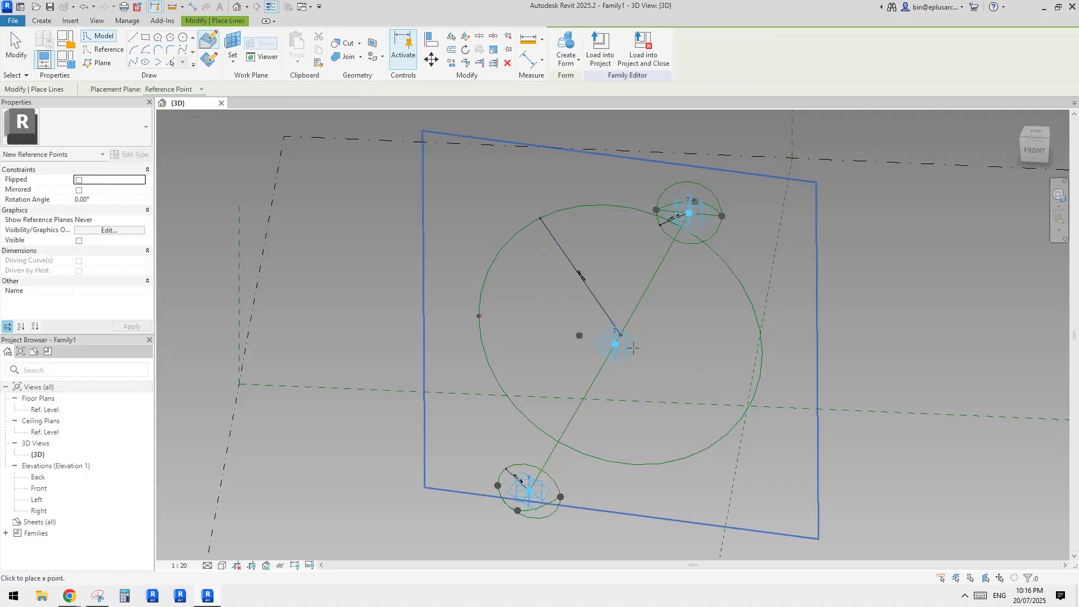
{"action": "left_click", "coordinate": [762, 353]}
{"action": "key", "text": "Escape"}
{"action": "key", "text": "Escape"}
Draw a reference circle about 2400 mm in radius inside the large circle, centred on the same reference point, and make its radius dimension permanent
{"action": "middle_click_drag", "start_coordinate": [762, 353], "coordinate": [196, 105], "text": "shift"}
{"action": "left_click", "coordinate": [190, 59]}
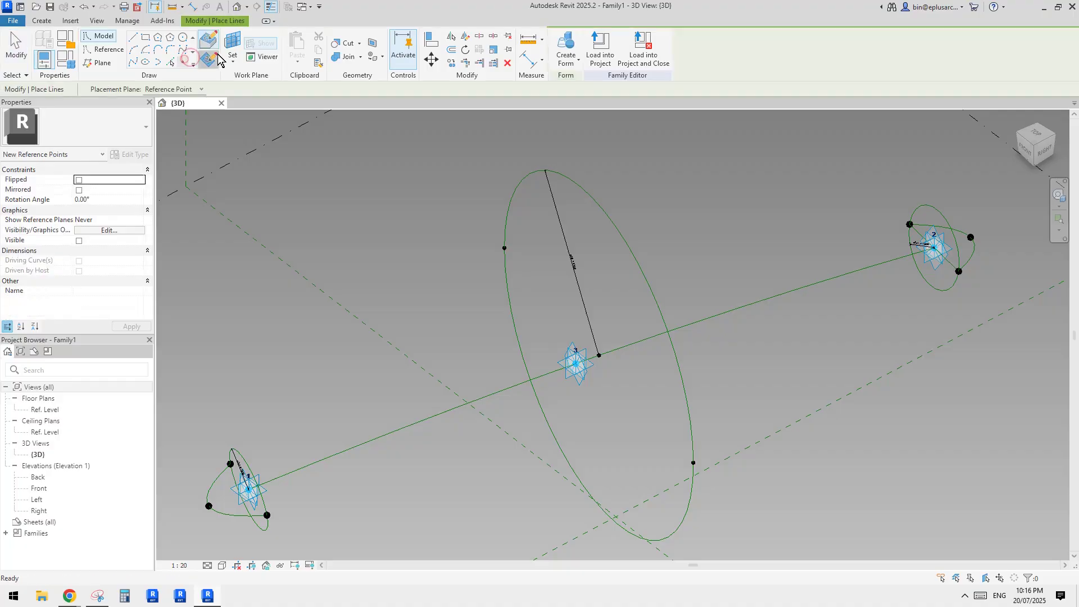
{"action": "left_click", "coordinate": [236, 45]}
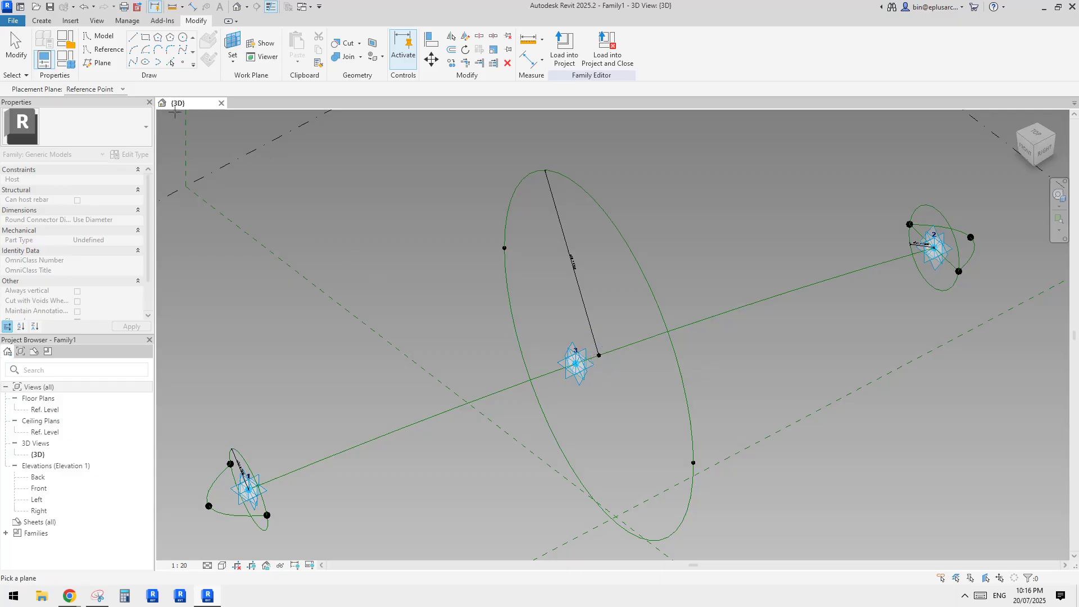
{"action": "left_click", "coordinate": [103, 50]}
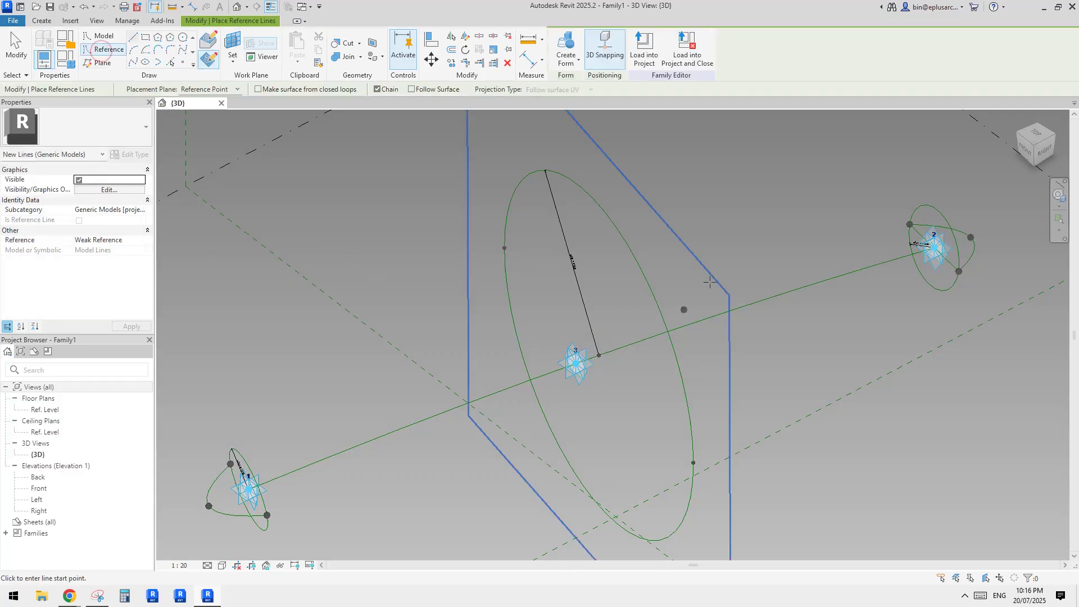
{"action": "left_click", "coordinate": [184, 38]}
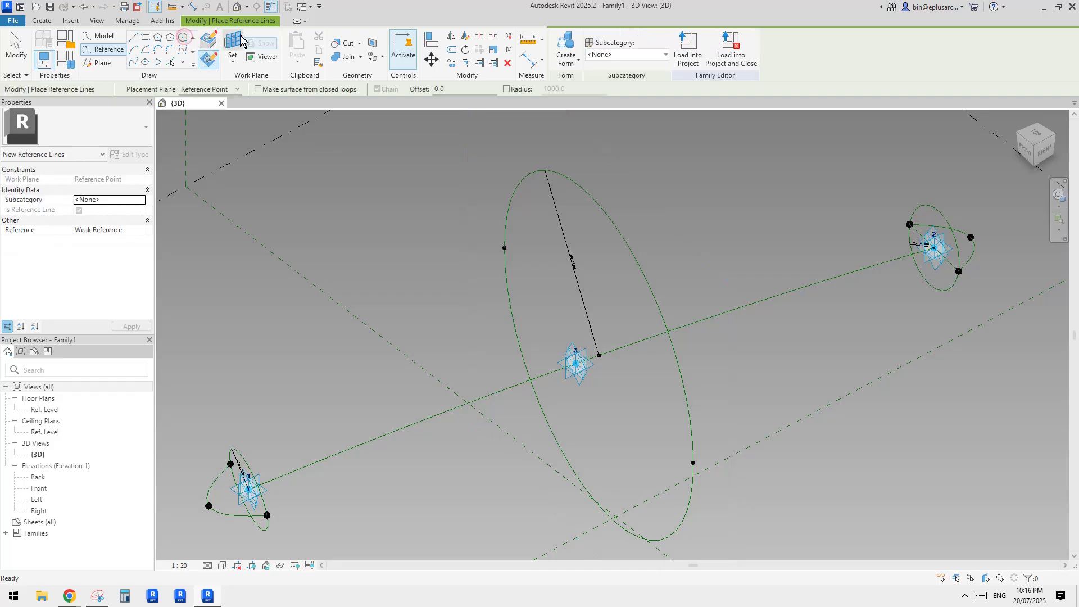
{"action": "key", "text": "Escape"}
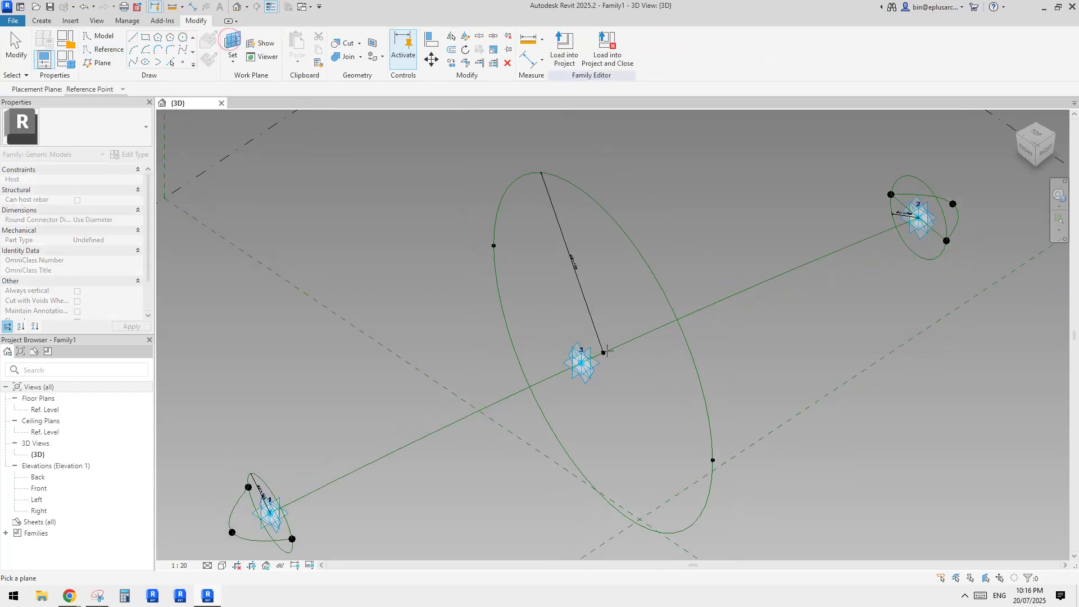
{"action": "key", "text": "Return"}
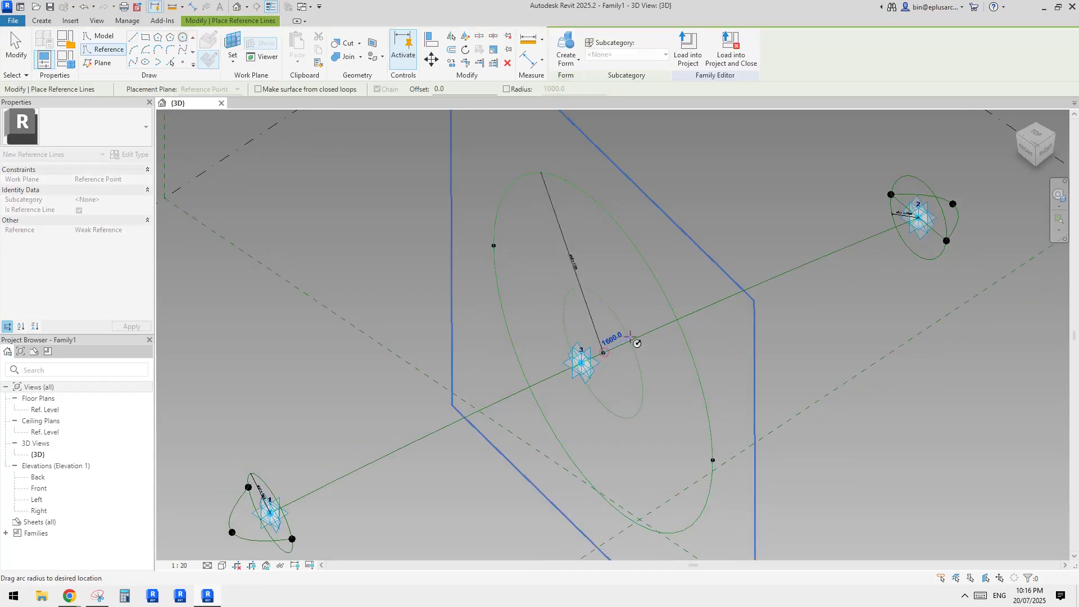
{"action": "left_click", "coordinate": [603, 353]}
{"action": "left_click", "coordinate": [576, 307]}
{"action": "key", "text": "Escape"}
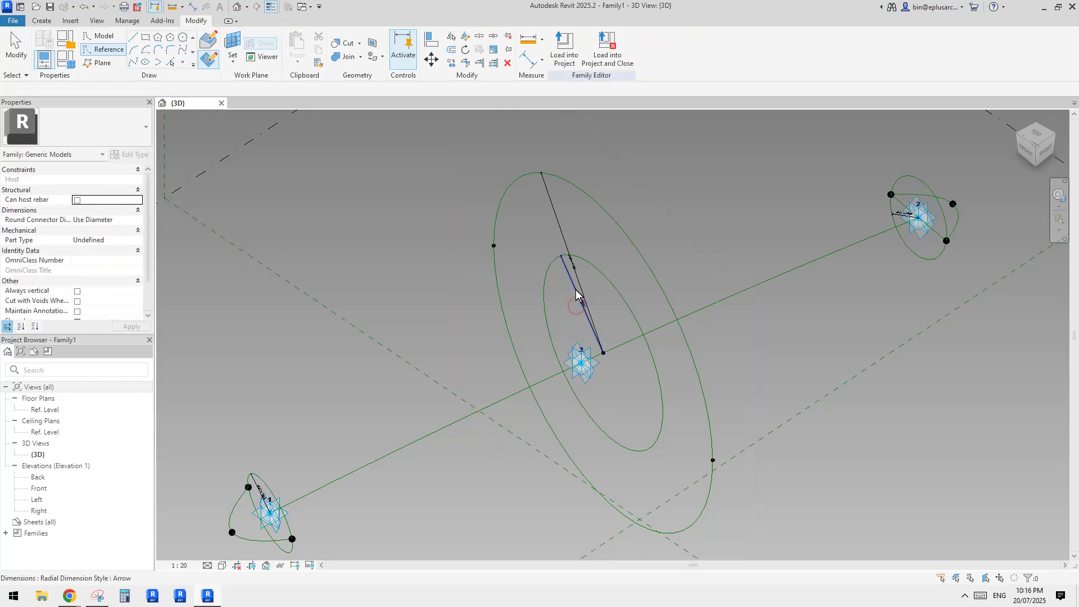
Label the inner circle's radius dimension with a new instance family parameter named ofs4
{"action": "left_click", "coordinate": [574, 288]}
{"action": "left_click", "coordinate": [671, 49]}
{"action": "type", "text": "ofs4"}
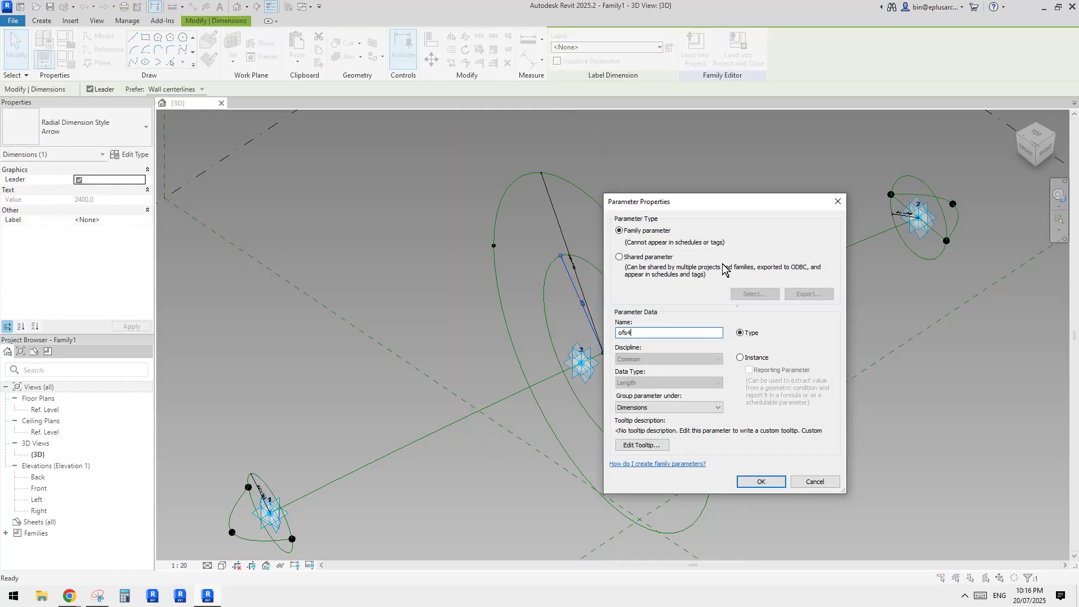
{"action": "left_click", "coordinate": [749, 363]}
{"action": "left_click", "coordinate": [761, 482]}
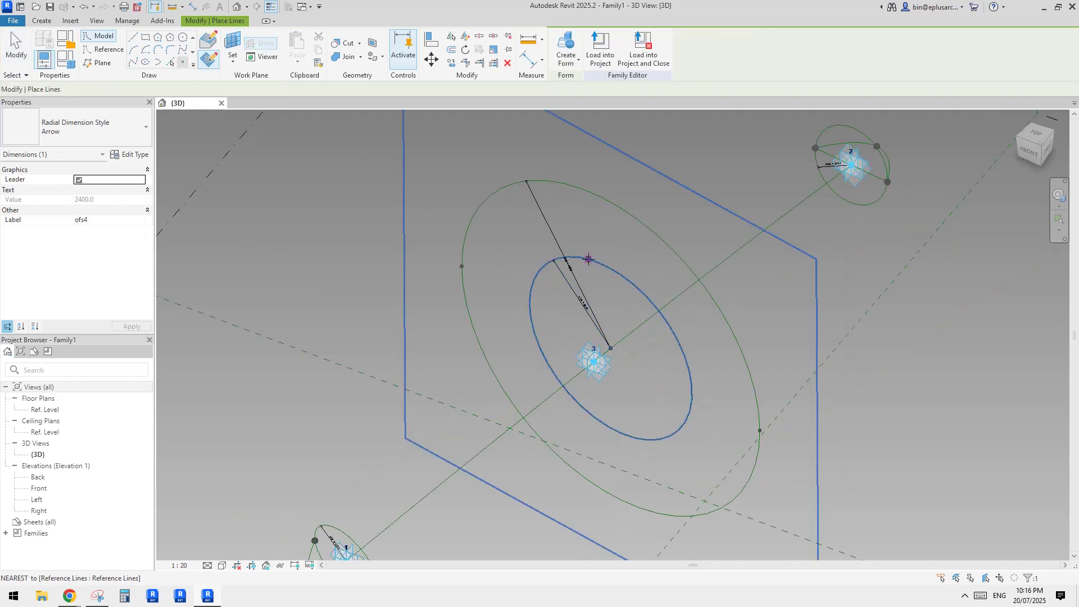
Place two reference points on the inner circle, one at its upper side and one directly below at its lower side
{"action": "key", "text": "Escape"}
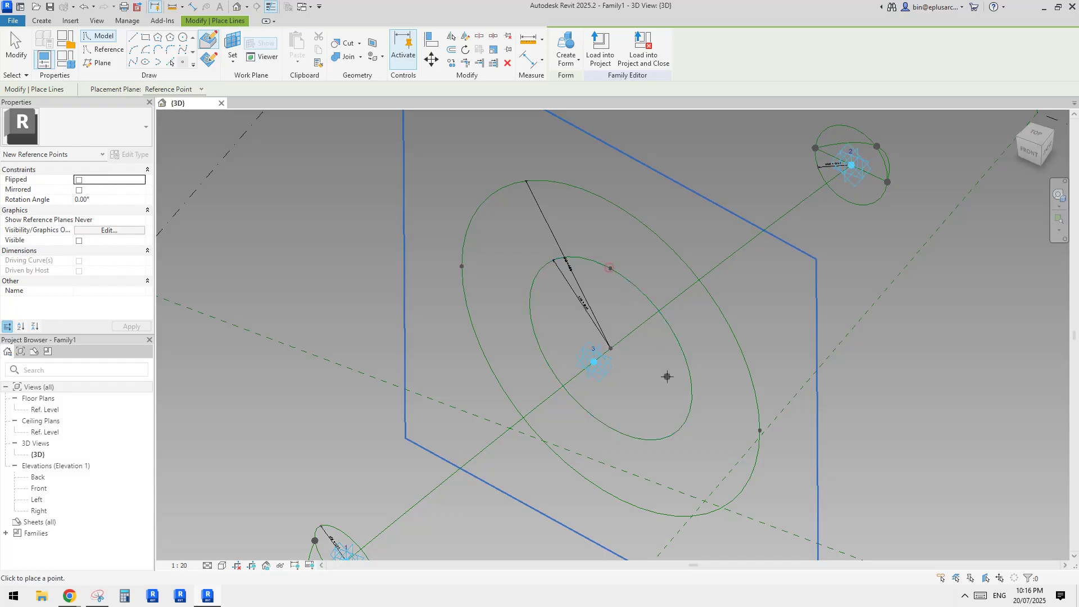
{"action": "middle_click_drag", "start_coordinate": [667, 376], "coordinate": [647, 418], "text": "shift"}
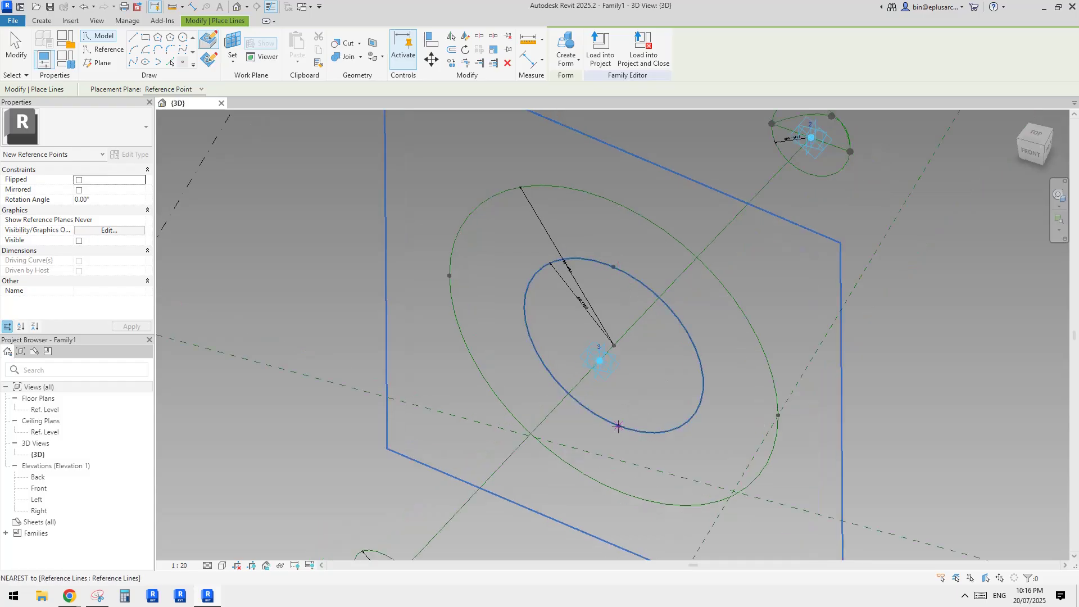
{"action": "middle_click_drag", "start_coordinate": [617, 407], "coordinate": [564, 309]}
{"action": "key", "text": "Escape"}
{"action": "scroll", "coordinate": [649, 371], "scroll_direction": "down", "scroll_amount": 2}
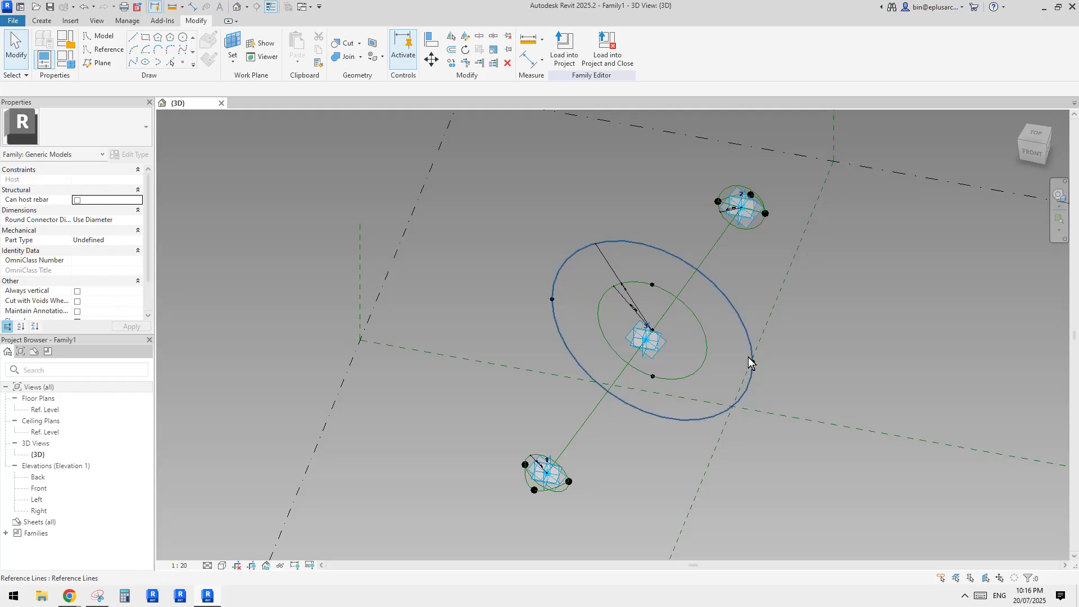
Draw a spline through the large circle's two points and the inner circle's upper point, and make it a reference line
{"action": "middle_click_drag", "start_coordinate": [753, 339], "coordinate": [642, 341], "text": "shift"}
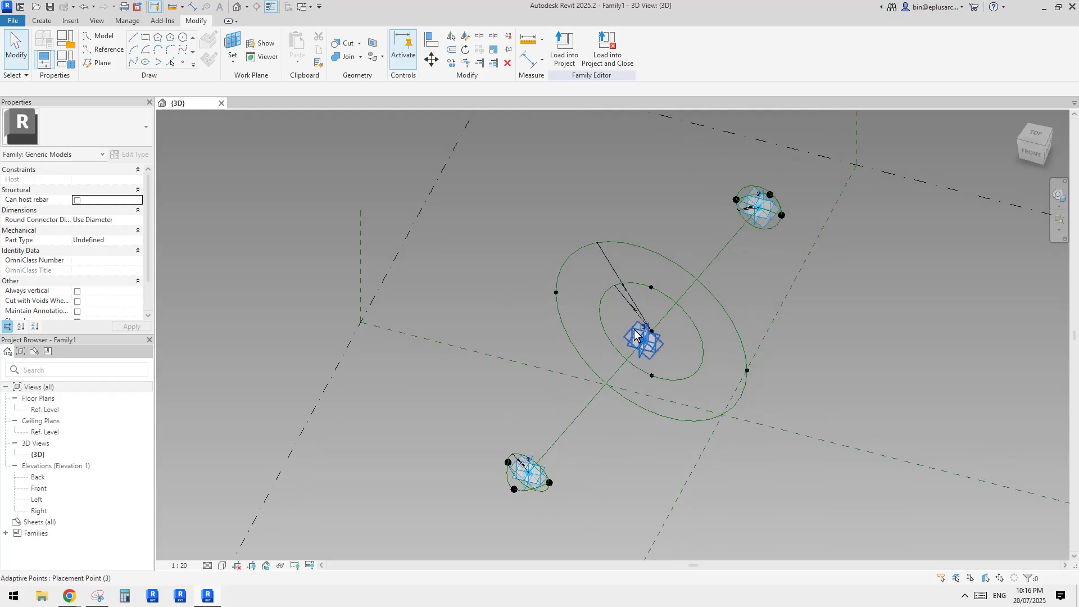
{"action": "middle_click_drag", "start_coordinate": [676, 372], "coordinate": [519, 265], "text": "shift"}
{"action": "left_click", "coordinate": [557, 293]}
{"action": "left_click_drag", "start_coordinate": [789, 383], "coordinate": [850, 419], "text": "ctrl"}
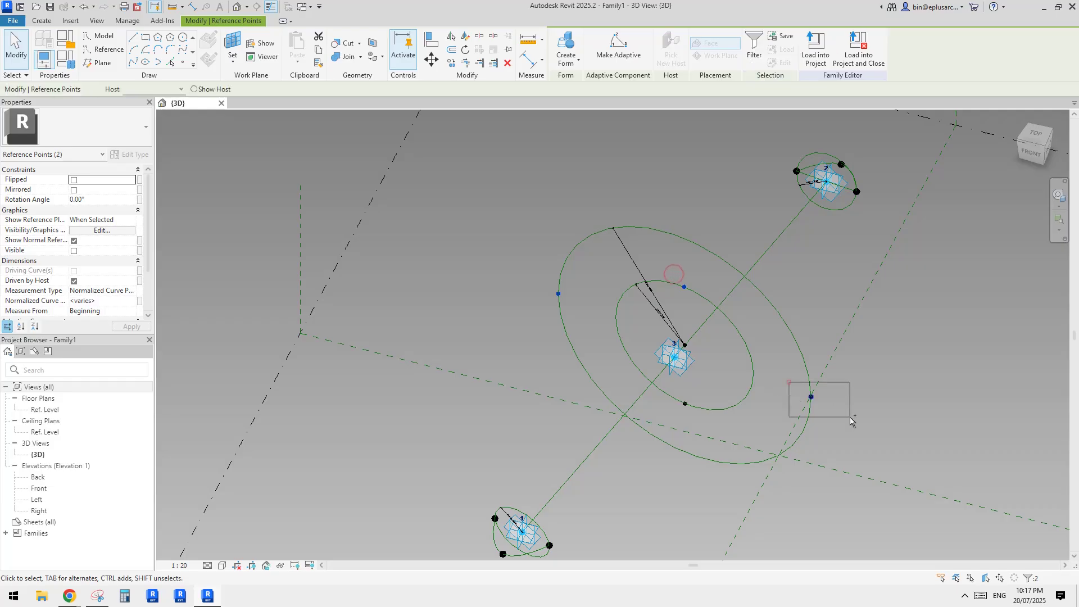
{"action": "left_click", "coordinate": [134, 63]}
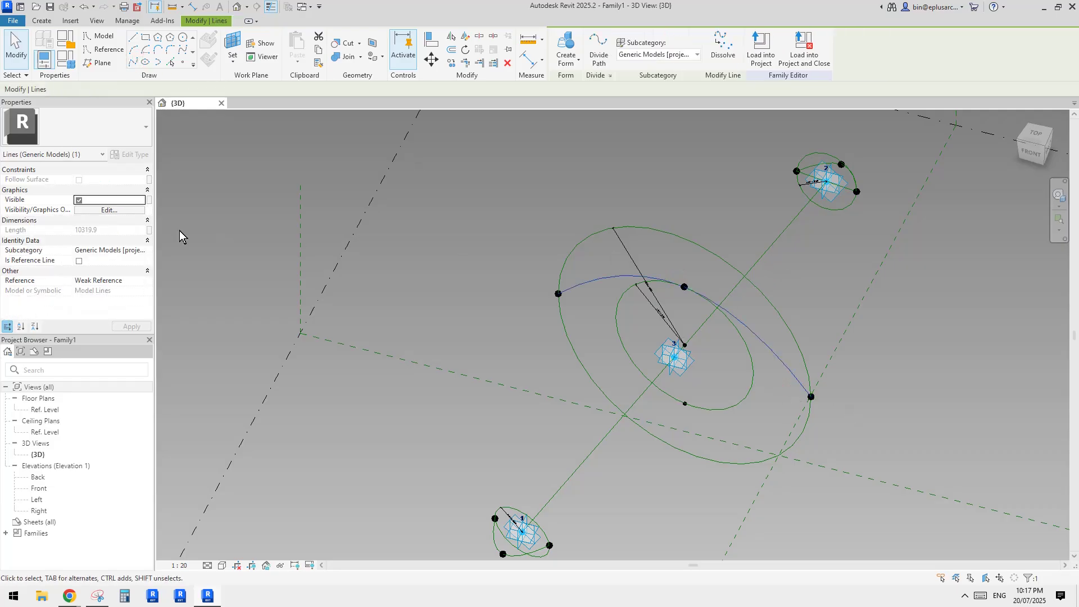
{"action": "left_click", "coordinate": [636, 323]}
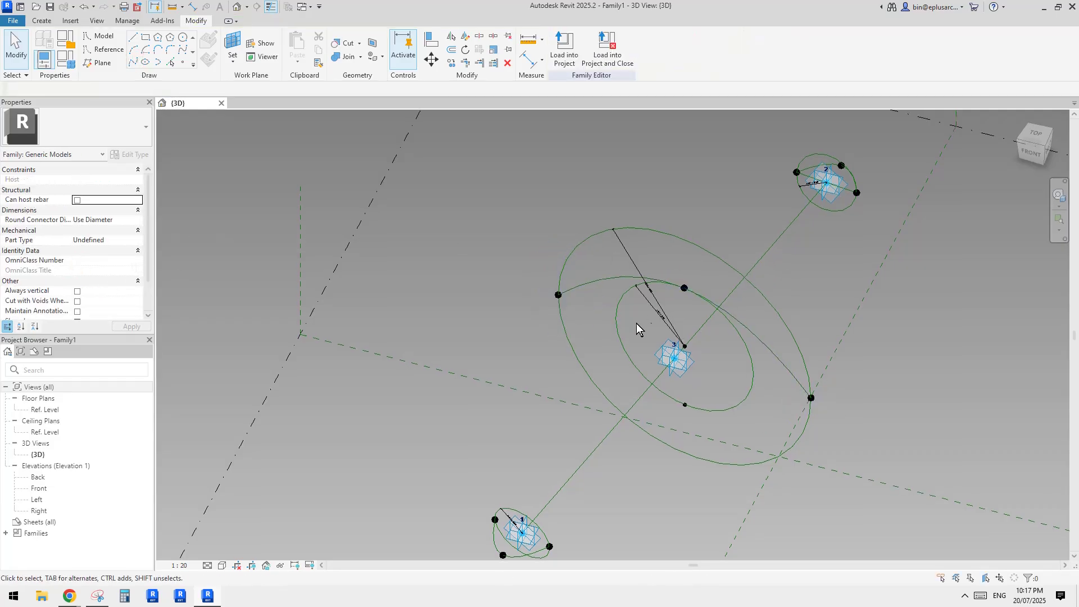
Draw a spline through the large circle's two points and the inner circle's lower point, and make it a reference line
{"action": "left_click_drag", "start_coordinate": [597, 331], "coordinate": [713, 446]}
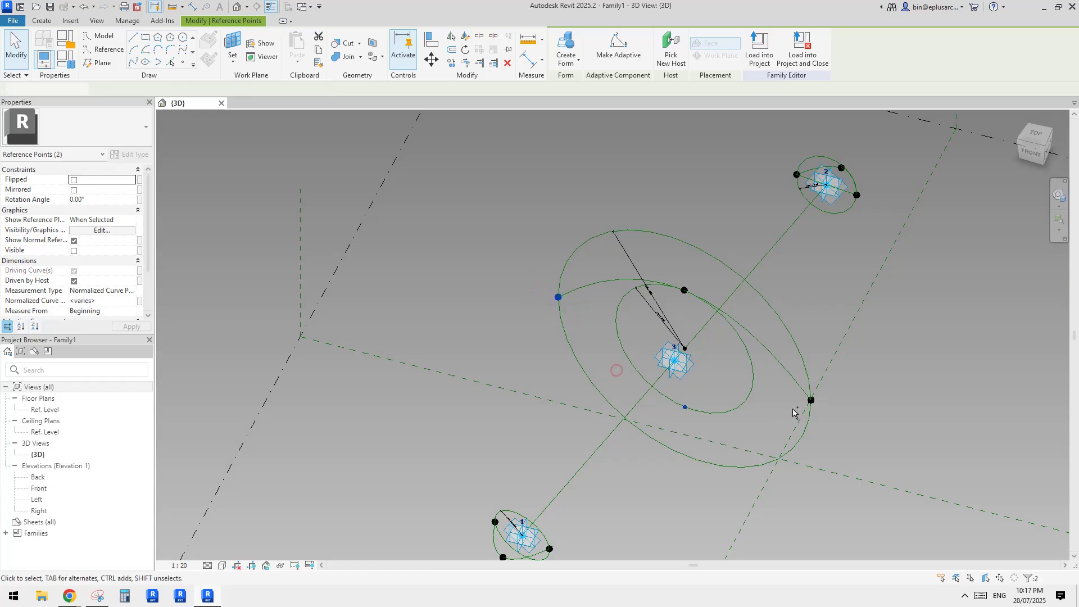
{"action": "left_click_drag", "start_coordinate": [787, 394], "coordinate": [835, 423], "text": "ctrl"}
{"action": "middle_click_drag", "start_coordinate": [261, 247], "coordinate": [258, 249]}
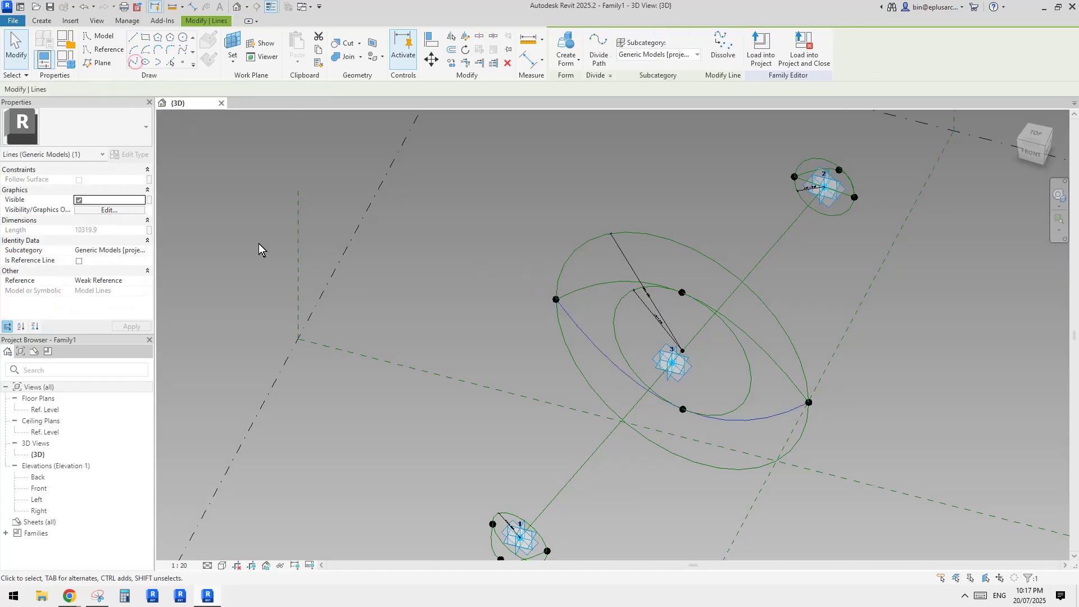
{"action": "left_click", "coordinate": [79, 260]}
{"action": "left_click", "coordinate": [626, 294]}
{"action": "scroll", "coordinate": [626, 294], "scroll_direction": "down", "scroll_amount": 2}
{"action": "middle_click_drag", "start_coordinate": [629, 294], "coordinate": [686, 302], "text": "shift"}
{"action": "scroll", "coordinate": [819, 220], "scroll_direction": "up", "scroll_amount": 3}
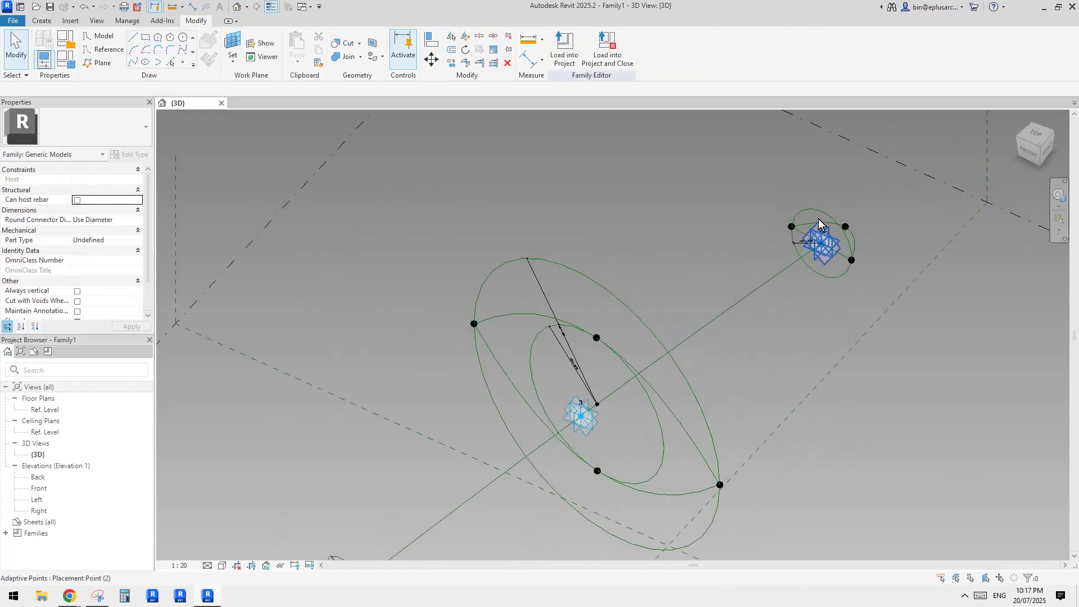
{"action": "left_click", "coordinate": [854, 243]}
{"action": "scroll", "coordinate": [653, 329], "scroll_direction": "down", "scroll_amount": 1}
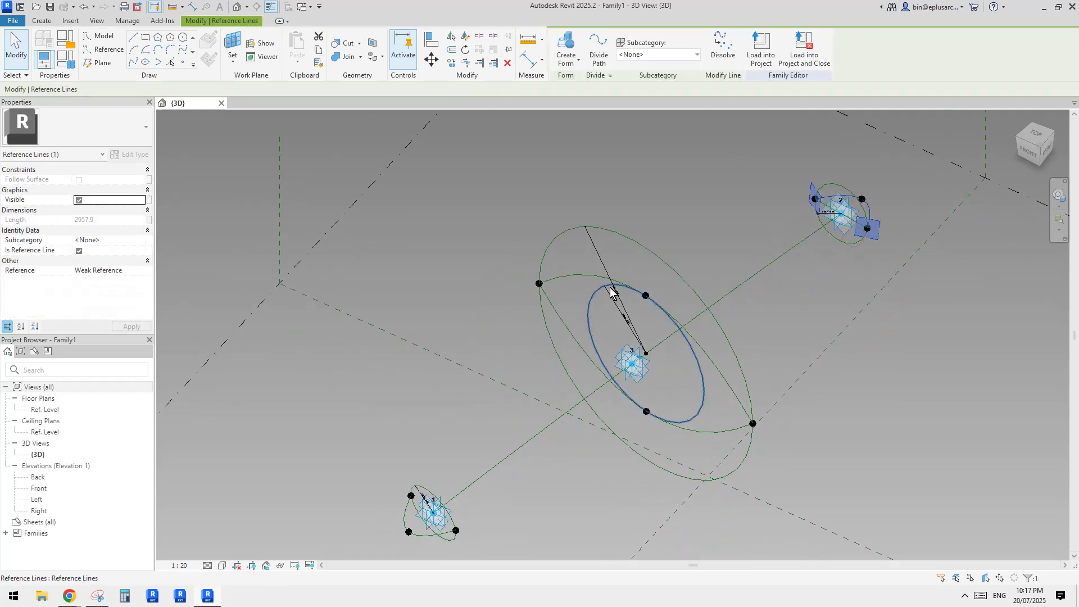
{"action": "key", "text": "Tab"}
{"action": "key", "text": "Tab"}
{"action": "left_click", "coordinate": [582, 273], "text": "ctrl"}
{"action": "middle_click_drag", "start_coordinate": [489, 416], "coordinate": [532, 347]}
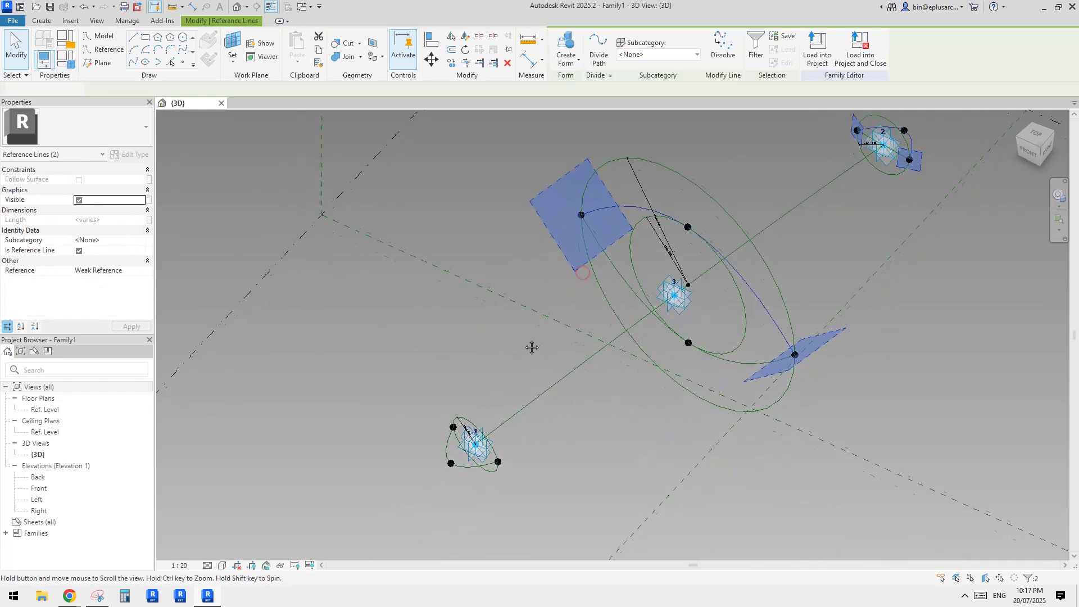
{"action": "middle_click_drag", "start_coordinate": [757, 319], "coordinate": [683, 389]}
{"action": "key", "text": "Escape"}
{"action": "left_click", "coordinate": [837, 205]}
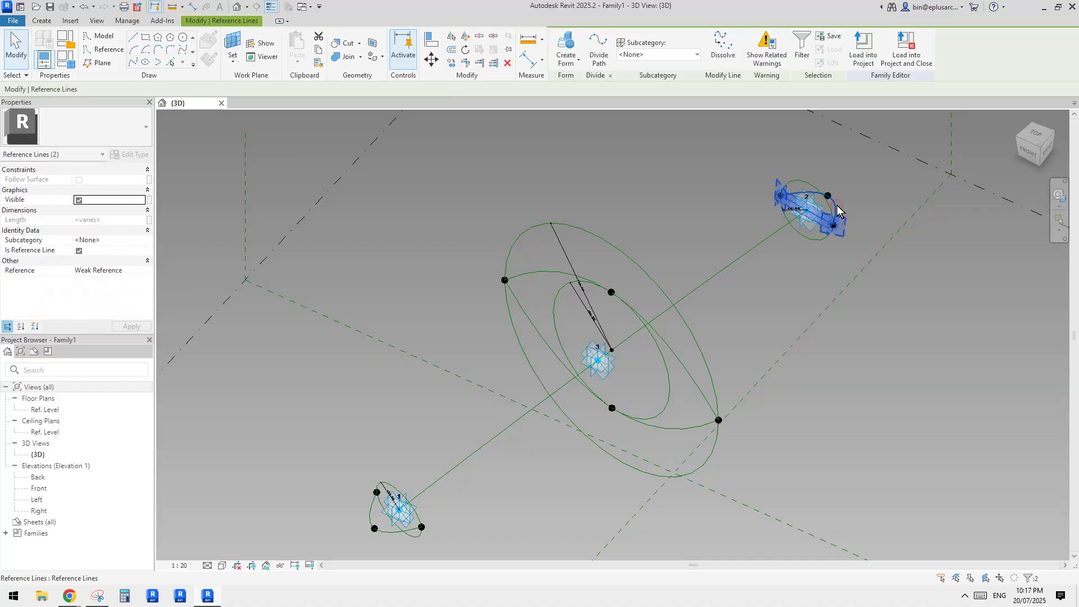
{"action": "key", "text": "Escape"}
Create a form from the curve profile at adaptive point 2, both middle splines and the curve profile at adaptive point 1
{"action": "left_click", "coordinate": [838, 204]}
{"action": "middle_click_drag", "start_coordinate": [533, 321], "coordinate": [588, 269]}
{"action": "key", "text": "Tab"}
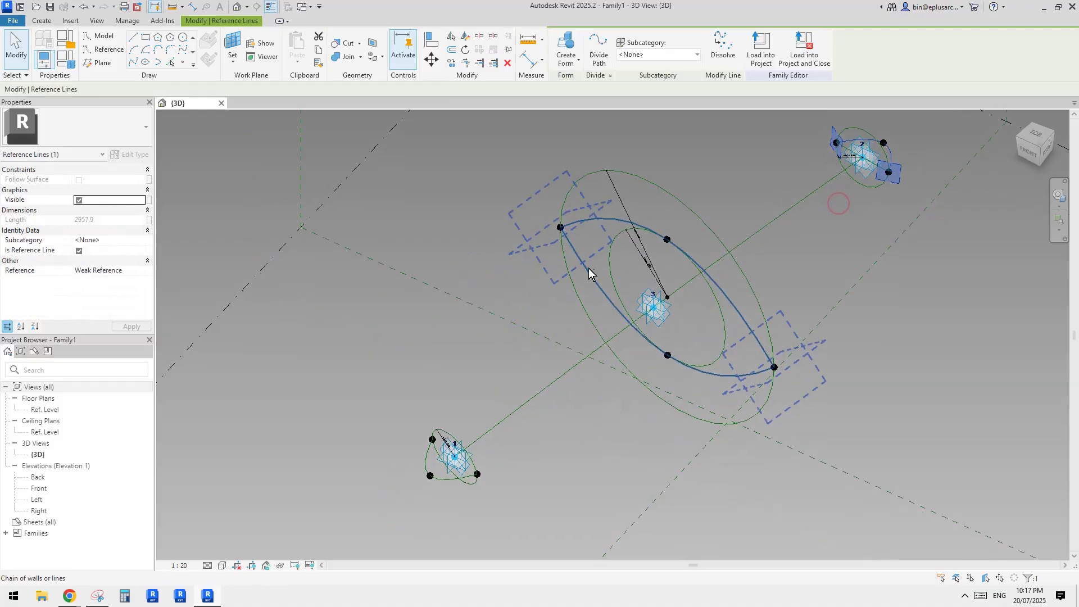
{"action": "left_click", "coordinate": [582, 257]}
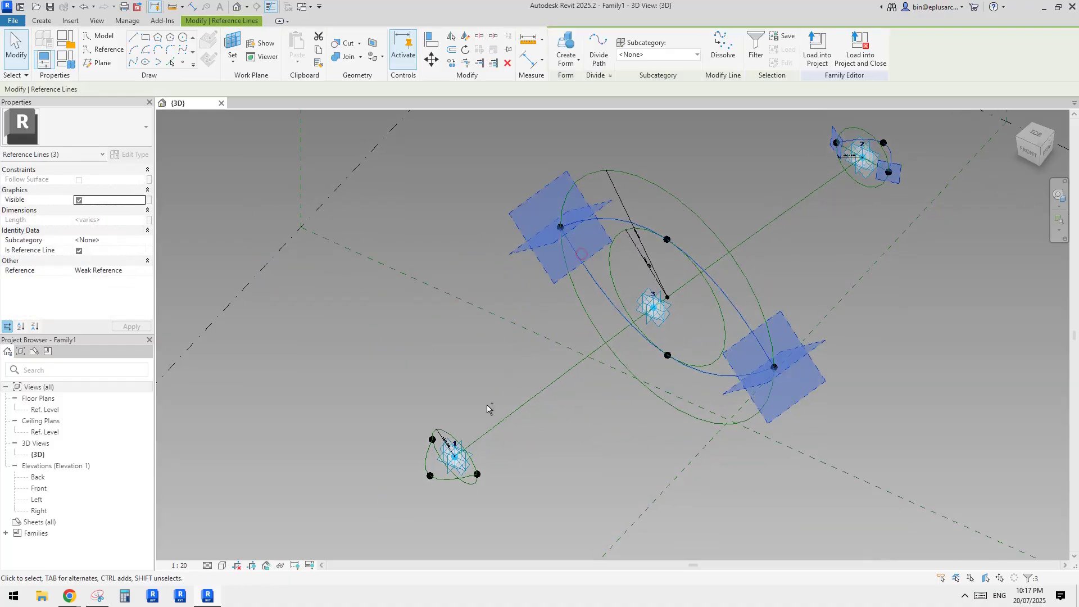
{"action": "left_click", "coordinate": [427, 465], "text": "ctrl"}
{"action": "scroll", "coordinate": [540, 398], "scroll_direction": "down", "scroll_amount": 2}
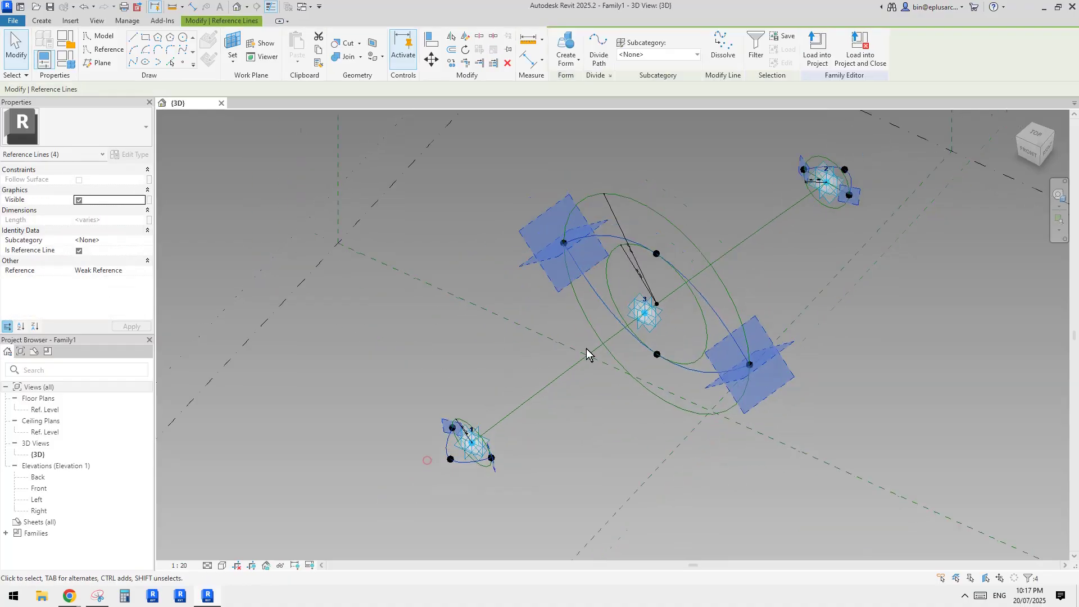
{"action": "left_click", "coordinate": [566, 44]}
{"action": "middle_click_drag", "start_coordinate": [802, 383], "coordinate": [695, 336], "text": "shift"}
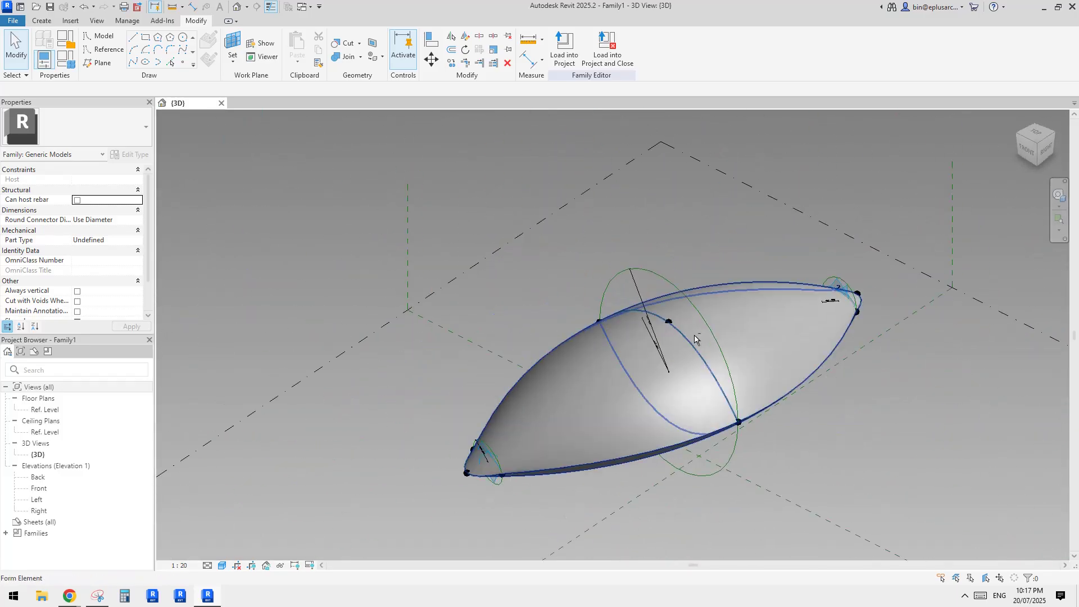
{"action": "left_click", "coordinate": [648, 389]}
{"action": "middle_click_drag", "start_coordinate": [647, 389], "coordinate": [719, 316], "text": "shift"}
{"action": "key", "text": "Escape"}
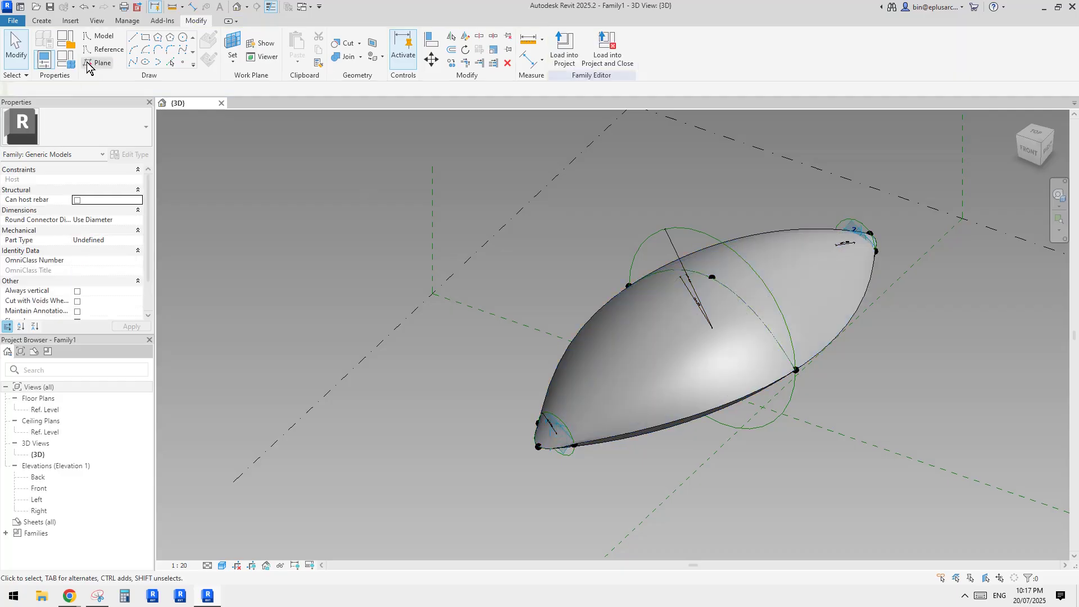
Set the ofs4 family parameter to 1500 and apply it to the form
{"action": "left_click", "coordinate": [66, 59]}
{"action": "left_click", "coordinate": [265, 252]}
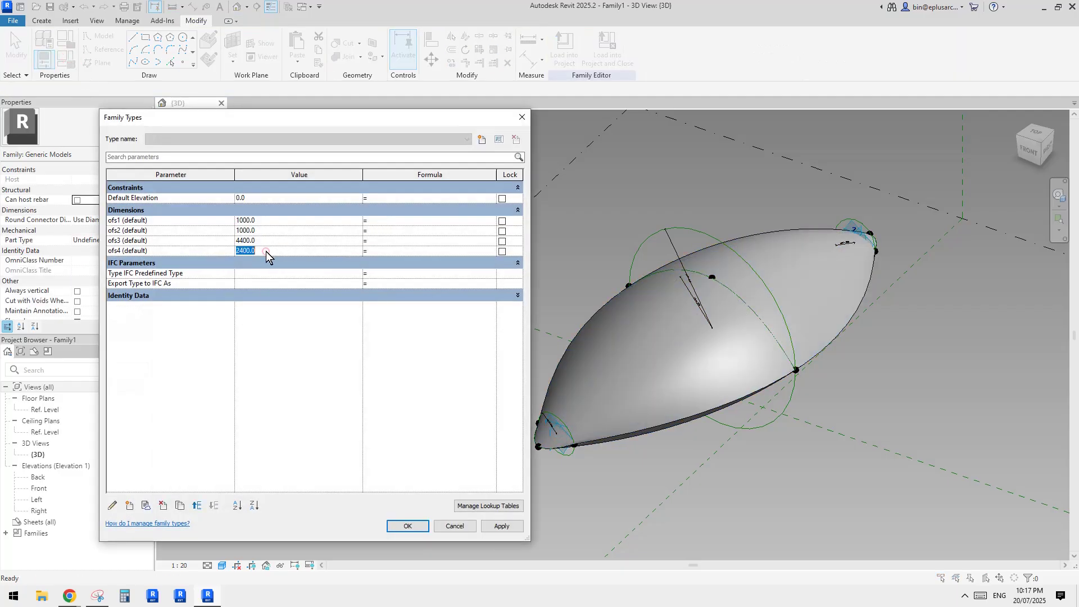
{"action": "type", "text": "15"}
{"action": "left_click", "coordinate": [504, 525]}
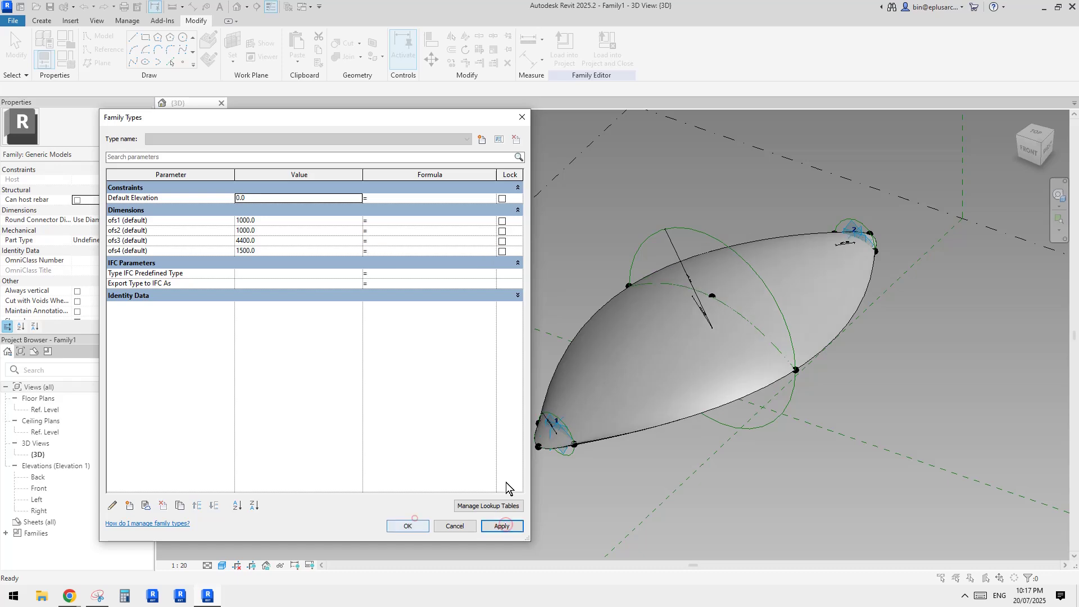
{"action": "left_click", "coordinate": [408, 524]}
Raise adaptive point 3 well above points 1 and 2 in wireframe to arch the form upward
{"action": "middle_click_drag", "start_coordinate": [588, 470], "coordinate": [727, 355], "text": "shift"}
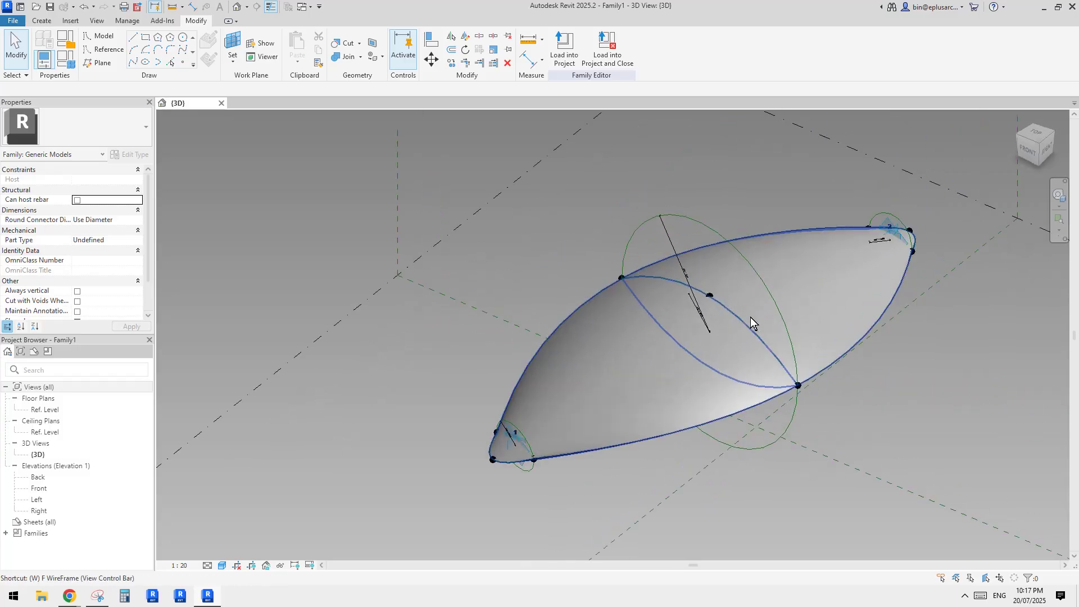
{"action": "key", "text": "f"}
{"action": "left_click", "coordinate": [713, 349]}
{"action": "middle_click_drag", "start_coordinate": [719, 358], "coordinate": [702, 318], "text": "shift"}
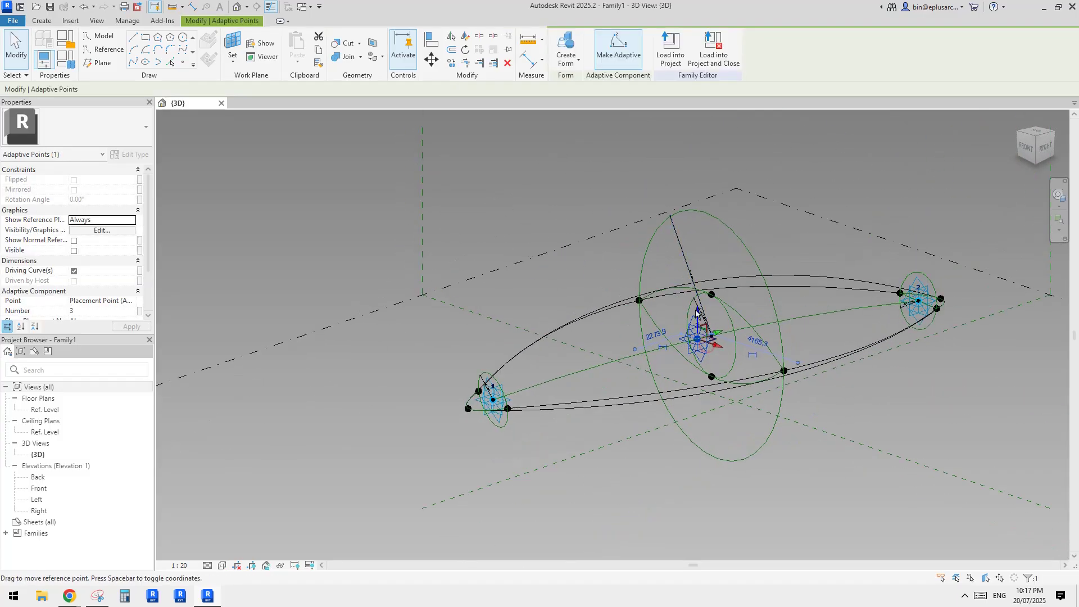
{"action": "left_click_drag", "start_coordinate": [700, 317], "coordinate": [698, 205]}
{"action": "middle_click_drag", "start_coordinate": [825, 301], "coordinate": [771, 281], "text": "shift"}
{"action": "left_click", "coordinate": [785, 335]}
{"action": "key", "text": "s"}
{"action": "key", "text": "d"}
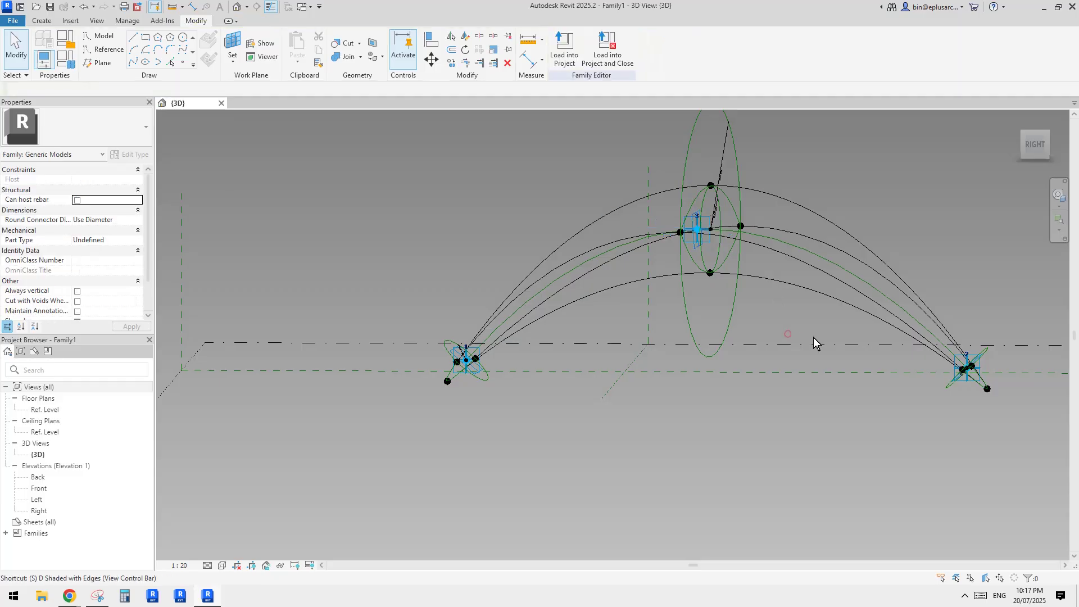
{"action": "mouse_move", "coordinate": [778, 352]}
{"action": "middle_mouse_down", "text": "shift"}
{"action": "mouse_move", "coordinate": [868, 317]}
{"action": "mouse_move", "coordinate": [568, 369]}
{"action": "mouse_move", "coordinate": [458, 290]}
{"action": "mouse_move", "coordinate": [669, 238]}
{"action": "mouse_move", "coordinate": [722, 382]}
{"action": "mouse_move", "coordinate": [856, 364]}
{"action": "mouse_move", "coordinate": [919, 284]}
{"action": "middle_mouse_up", "text": "shift"}
Lower adaptive point 3 below points 1 and 2 in wireframe to sag the form, and display it shaded with edges
{"action": "key", "text": "w"}
{"action": "key", "text": "f"}
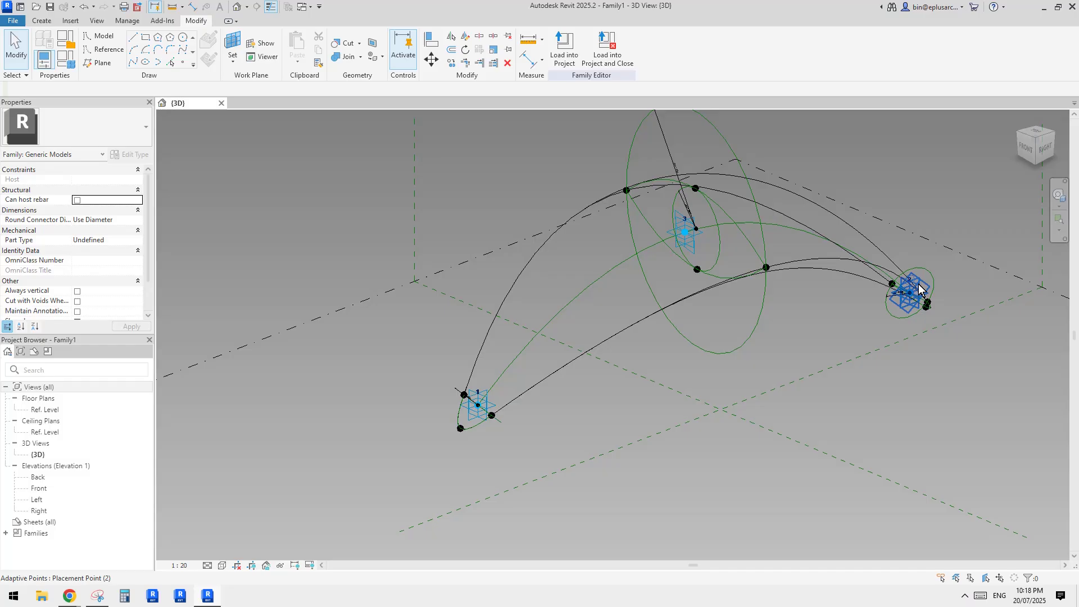
{"action": "left_click", "coordinate": [682, 238]}
{"action": "left_click_drag", "start_coordinate": [686, 224], "coordinate": [686, 413]}
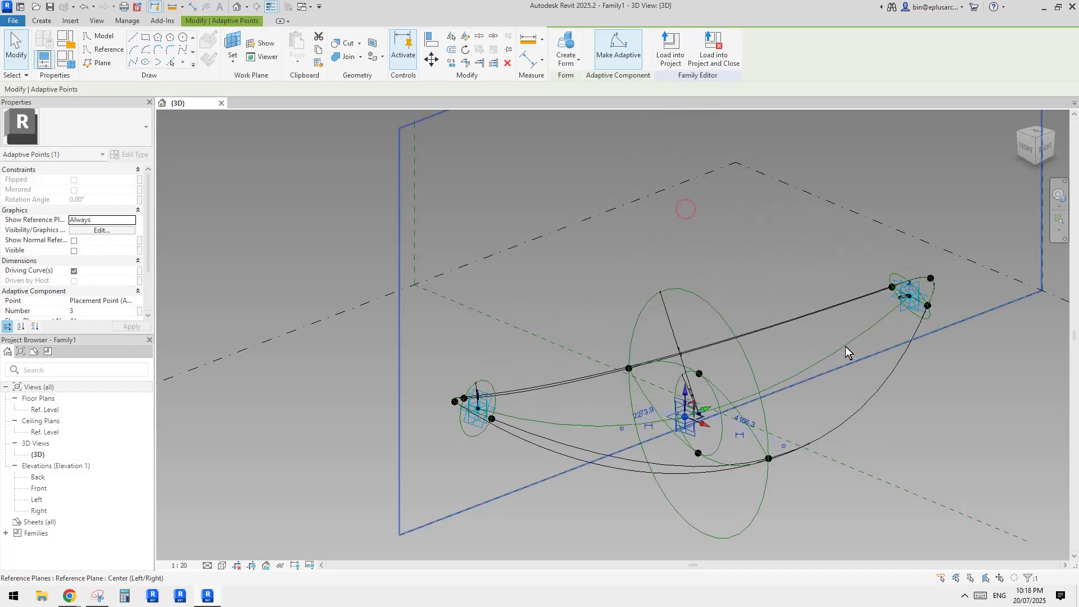
{"action": "key", "text": "s"}
{"action": "key", "text": "d"}
{"action": "mouse_move", "coordinate": [862, 371]}
{"action": "middle_mouse_down", "text": "shift"}
{"action": "mouse_move", "coordinate": [754, 316]}
{"action": "mouse_move", "coordinate": [732, 367]}
{"action": "mouse_move", "coordinate": [792, 359]}
{"action": "middle_mouse_up", "text": "shift"}
{"action": "left_click", "coordinate": [406, 223]}
{"action": "middle_click_drag", "start_coordinate": [406, 224], "coordinate": [416, 263], "text": "shift"}
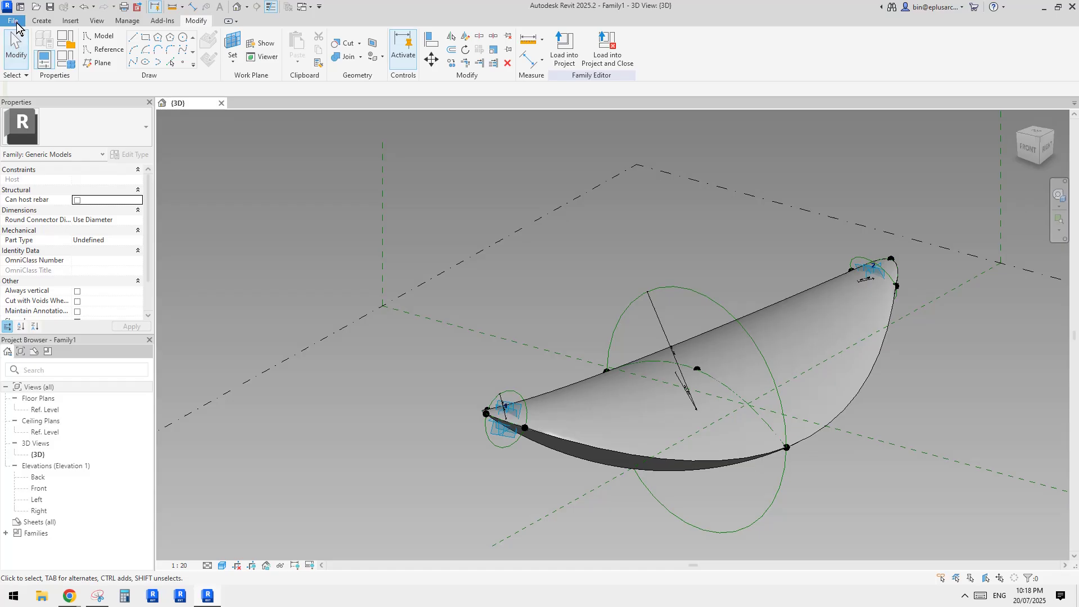
Create a new project from the Architectural Template using the metric system of measurement
{"action": "left_click", "coordinate": [13, 22]}
{"action": "mouse_move", "coordinate": [71, 66]}
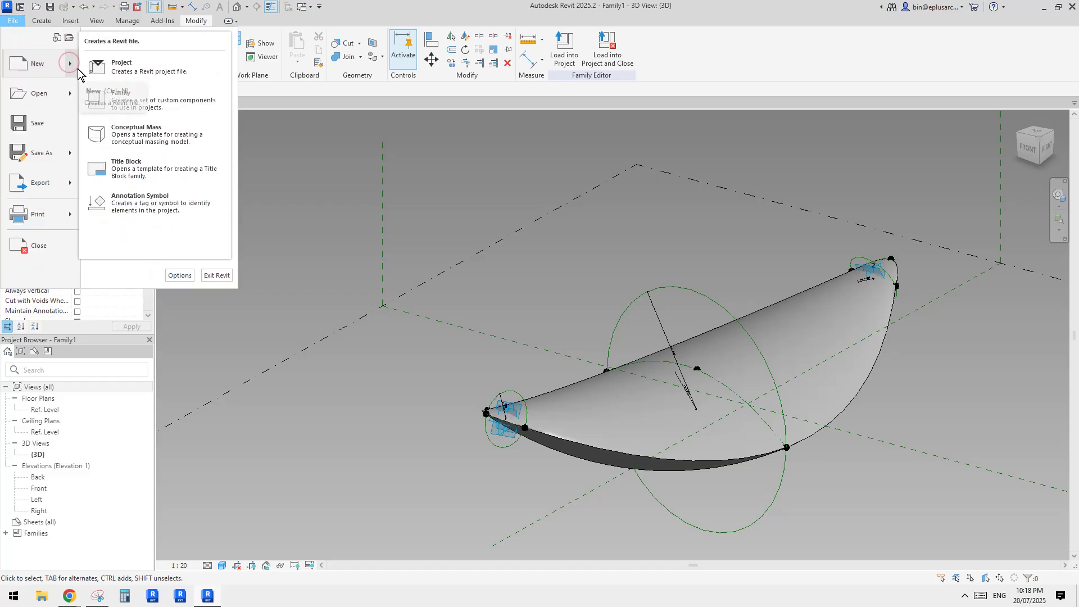
{"action": "left_click", "coordinate": [131, 74]}
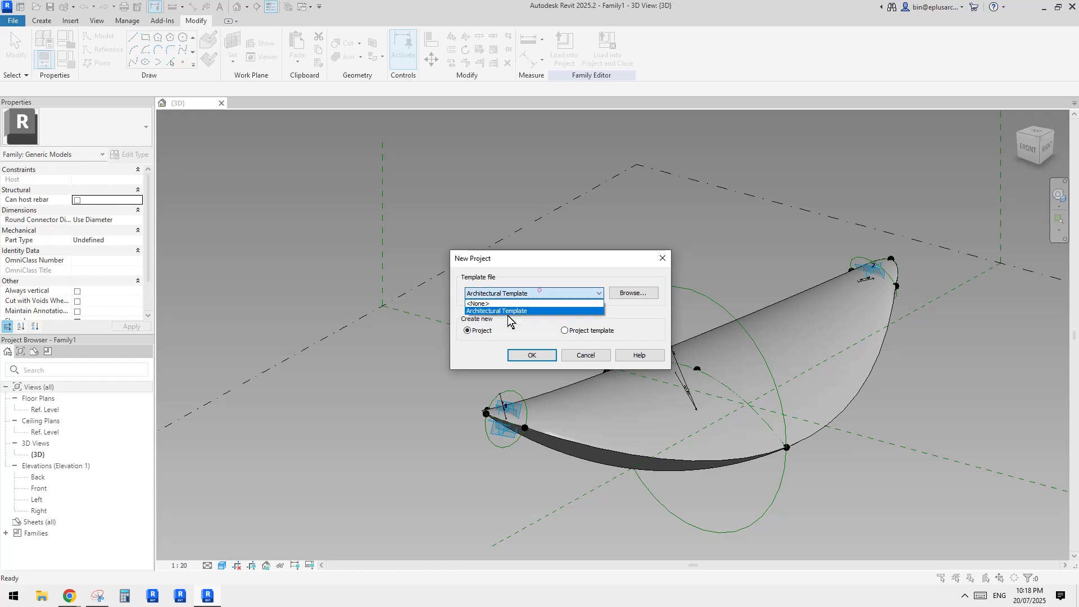
{"action": "left_click", "coordinate": [531, 355]}
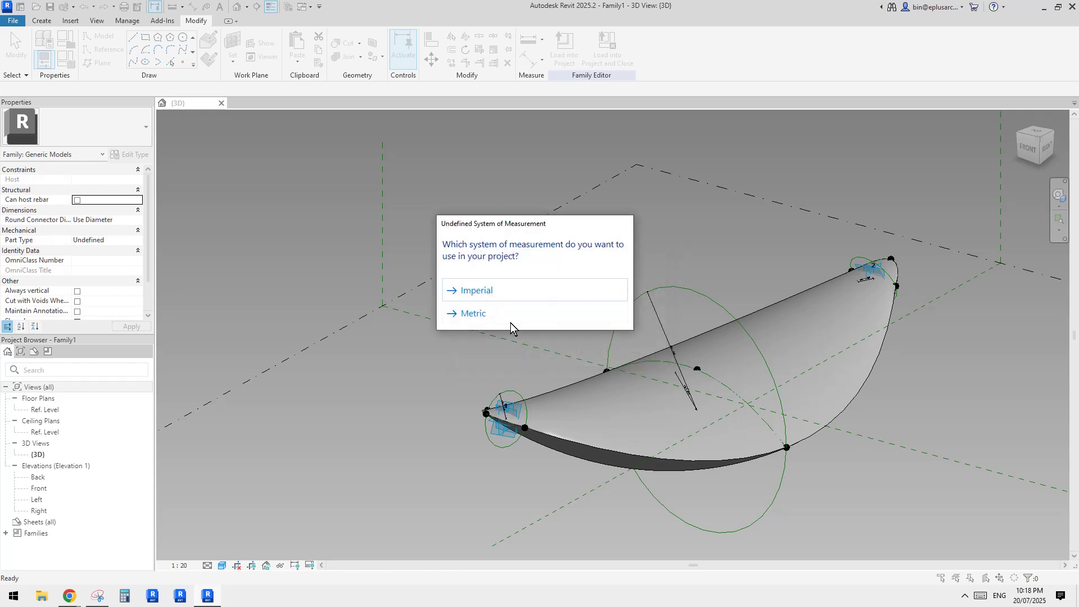
{"action": "left_click", "coordinate": [507, 316]}
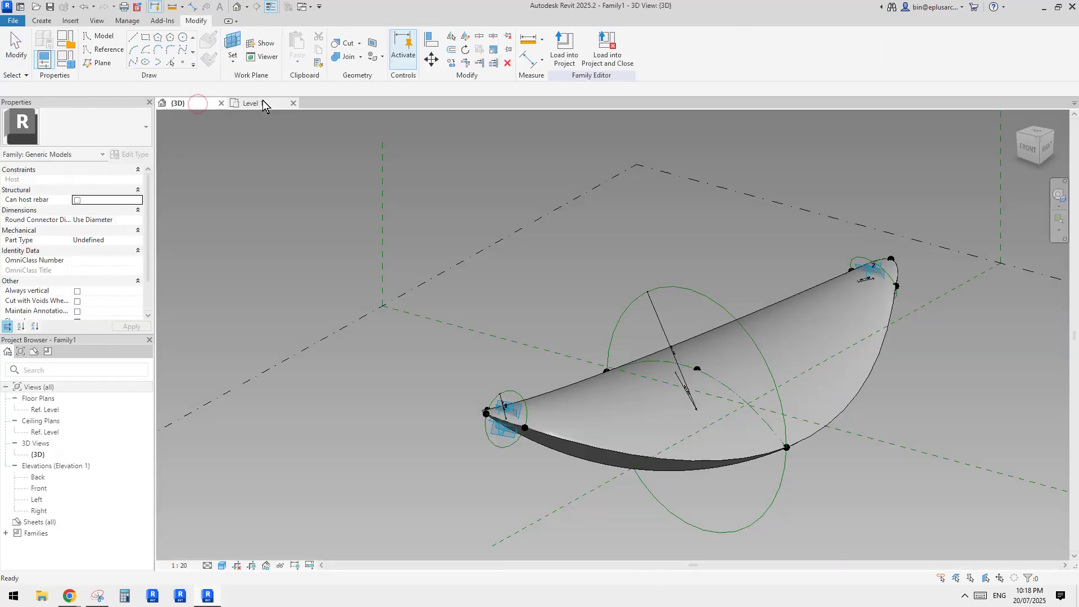
Draw three separate 4000 high walls on the Level 1 plan, two crossing diagonally and one shorter wall beside them
{"action": "left_click", "coordinate": [263, 103]}
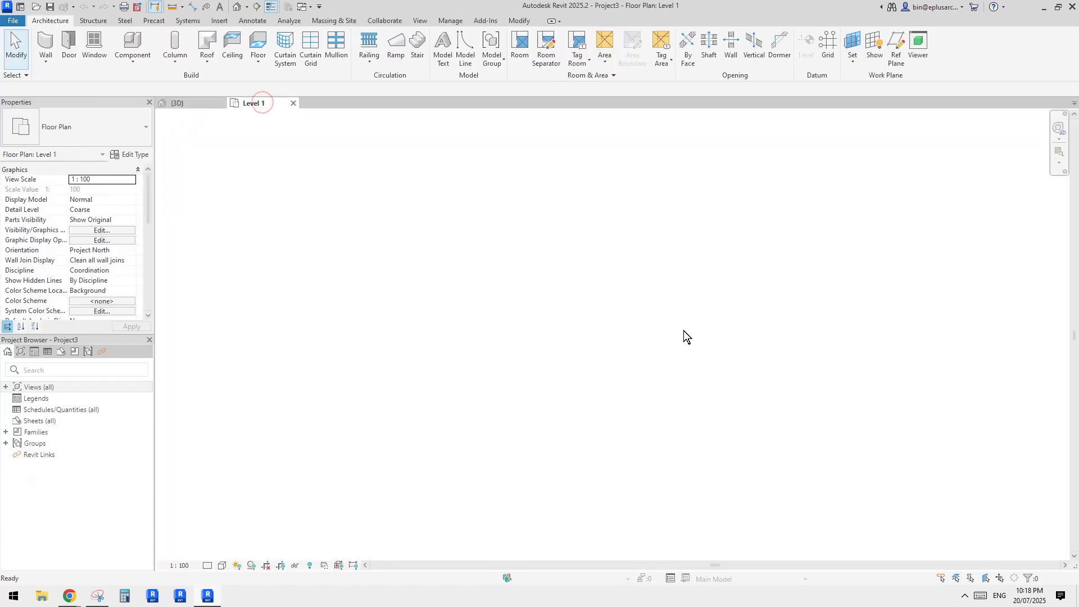
{"action": "left_click", "coordinate": [45, 44]}
{"action": "left_click", "coordinate": [427, 365]}
{"action": "left_click", "coordinate": [838, 330]}
{"action": "key", "text": "Escape"}
{"action": "scroll", "coordinate": [661, 285], "scroll_direction": "down", "scroll_amount": 2}
{"action": "middle_click_drag", "start_coordinate": [746, 329], "coordinate": [707, 359]}
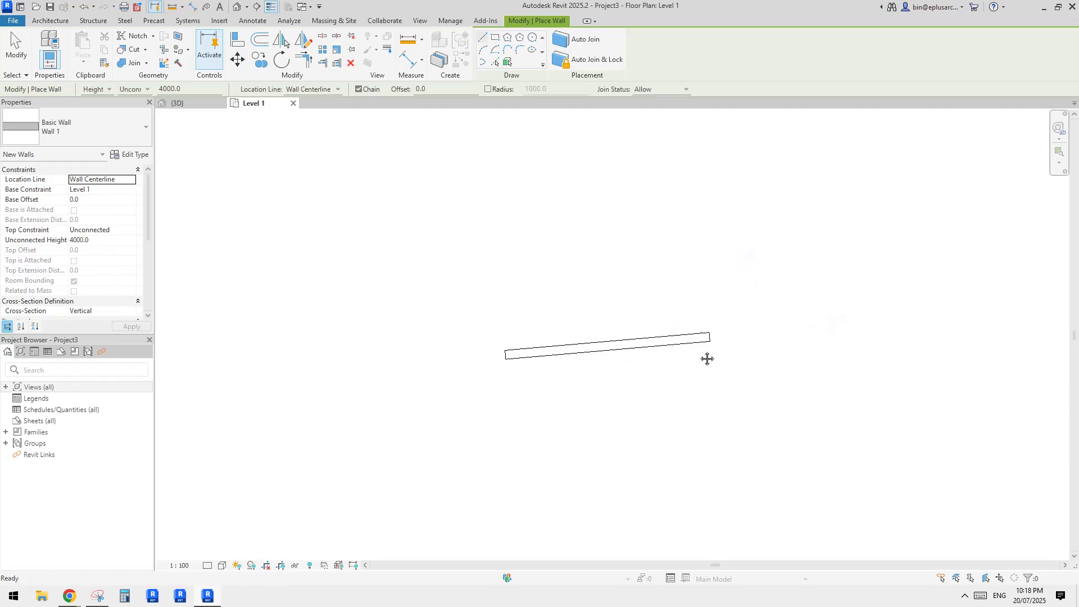
{"action": "left_click", "coordinate": [654, 146]}
{"action": "left_click", "coordinate": [999, 500]}
{"action": "key", "text": "Escape"}
{"action": "left_click", "coordinate": [563, 502]}
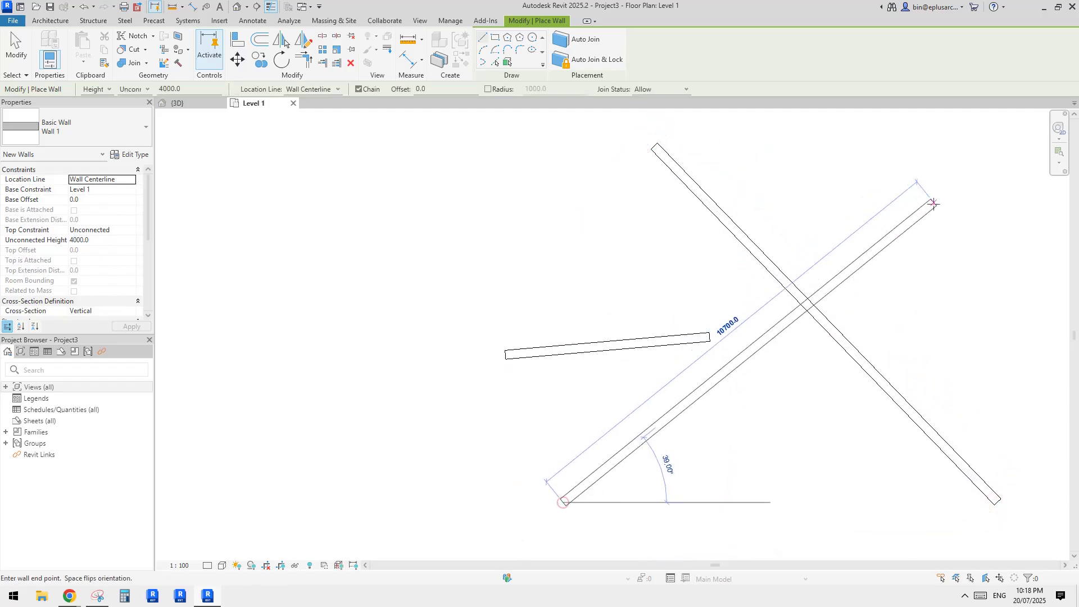
{"action": "left_click", "coordinate": [934, 203]}
{"action": "key", "text": "Escape"}
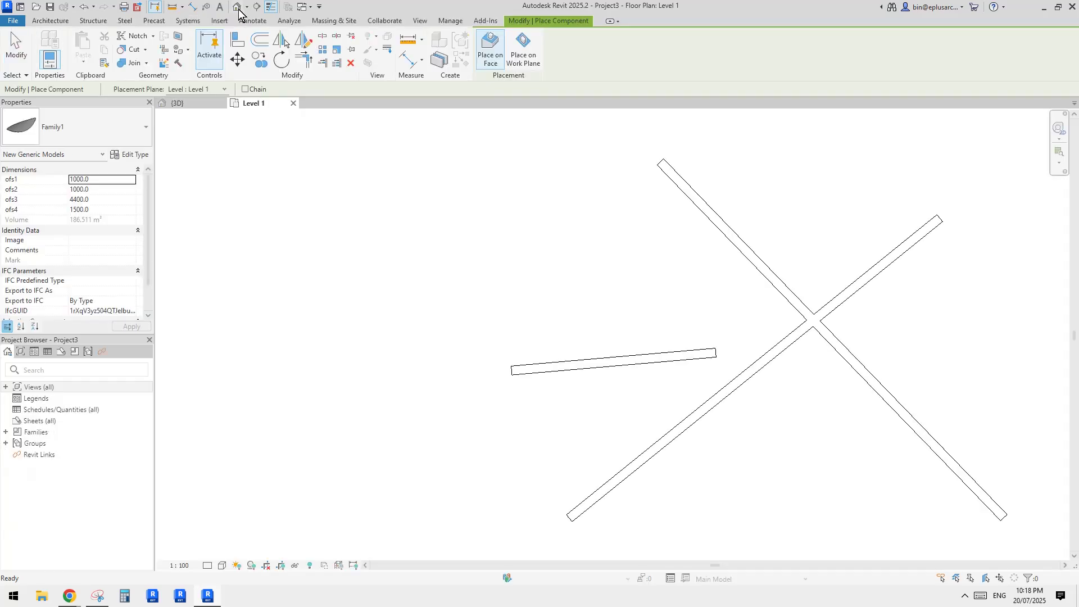
Place the Family1 roof in the project's 3D view with points 1 and 2 on opposite sides of the walls and point 3 between them
{"action": "left_click", "coordinate": [236, 6]}
{"action": "middle_click_drag", "start_coordinate": [733, 227], "coordinate": [803, 323], "text": "shift"}
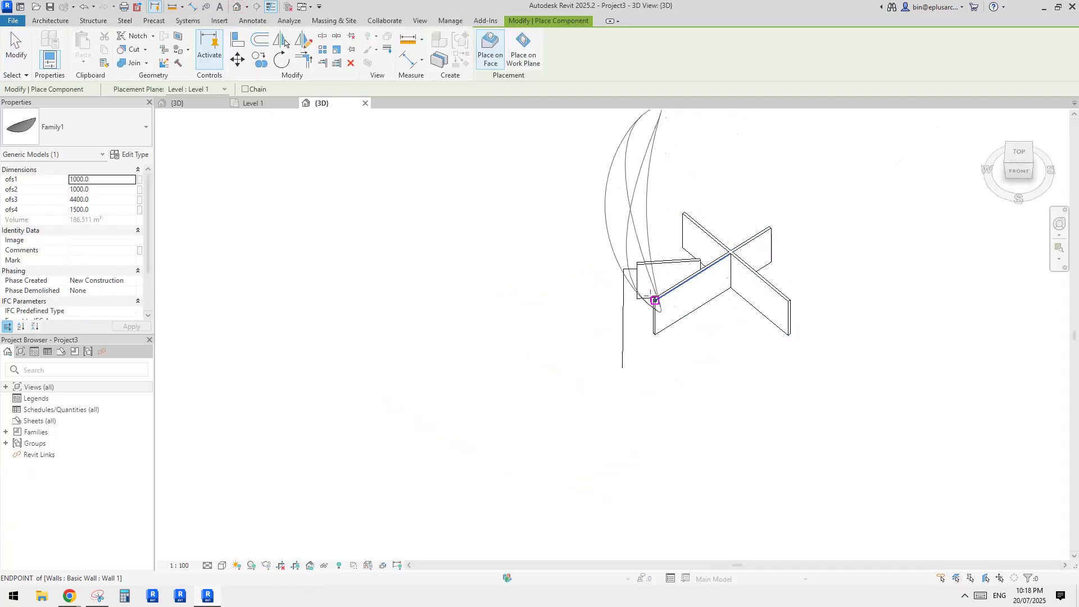
{"action": "mouse_move", "coordinate": [655, 301]}
{"action": "middle_mouse_down", "text": "shift"}
{"action": "mouse_move", "coordinate": [757, 298]}
{"action": "mouse_move", "coordinate": [592, 303]}
{"action": "mouse_move", "coordinate": [723, 246]}
{"action": "mouse_move", "coordinate": [571, 267]}
{"action": "middle_mouse_up", "text": "shift"}
{"action": "middle_click_drag", "start_coordinate": [745, 268], "coordinate": [533, 296], "text": "shift"}
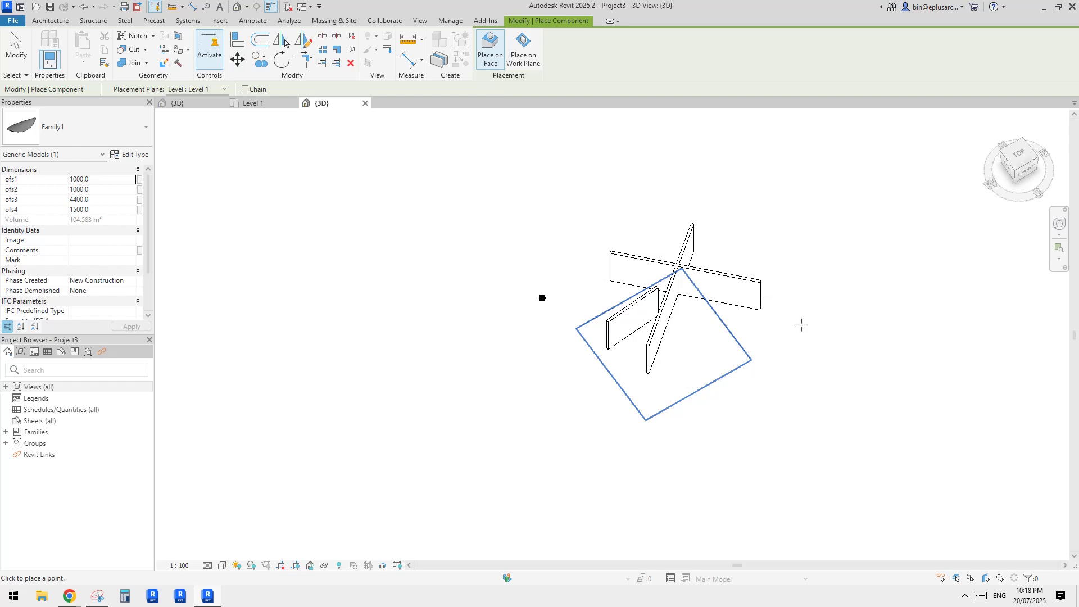
{"action": "left_click", "coordinate": [812, 325]}
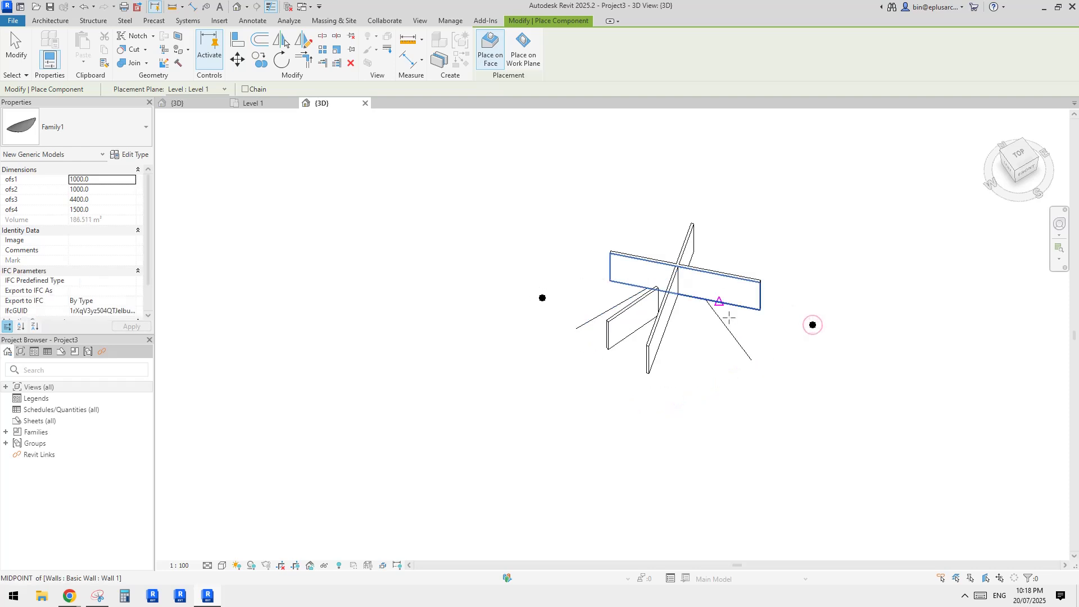
{"action": "left_click", "coordinate": [668, 331]}
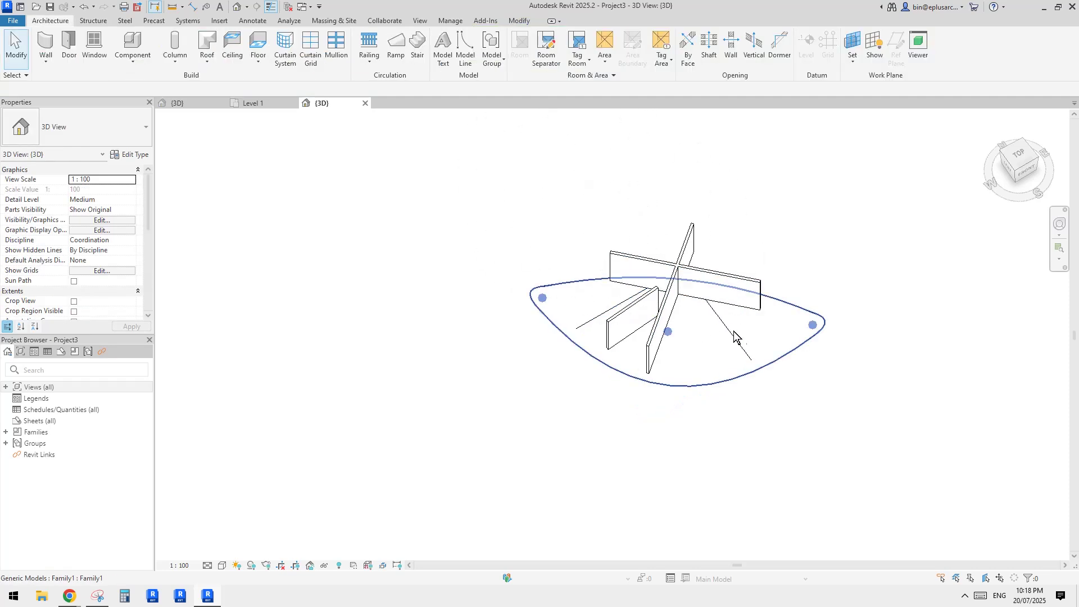
Select the placed roof and open its family for editing
{"action": "middle_click_drag", "start_coordinate": [679, 351], "coordinate": [724, 374], "text": "shift"}
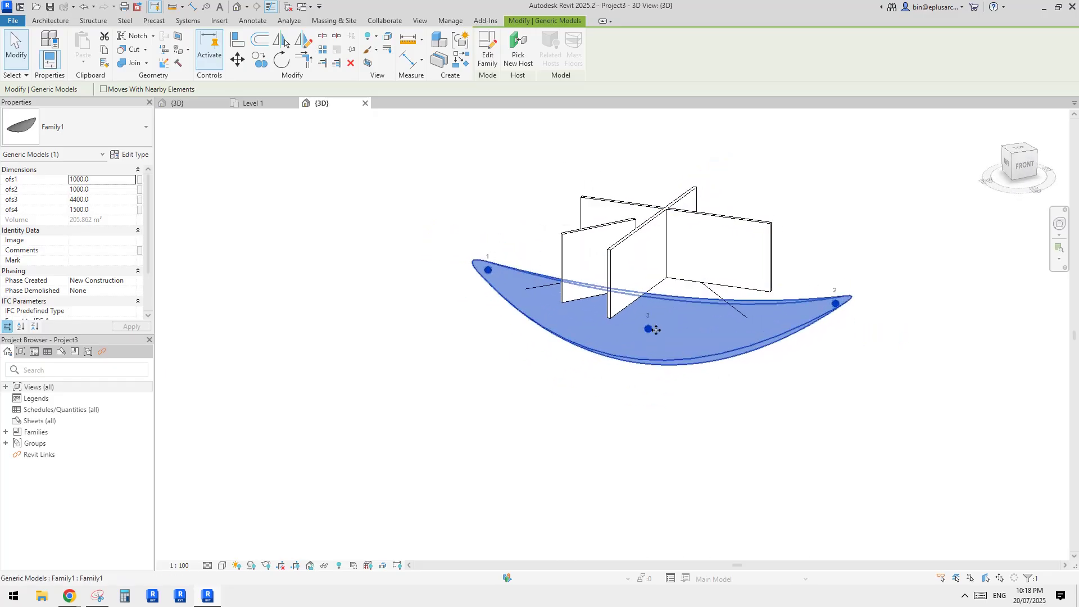
{"action": "left_click", "coordinate": [703, 337]}
{"action": "key", "text": "Escape"}
{"action": "left_click", "coordinate": [685, 327]}
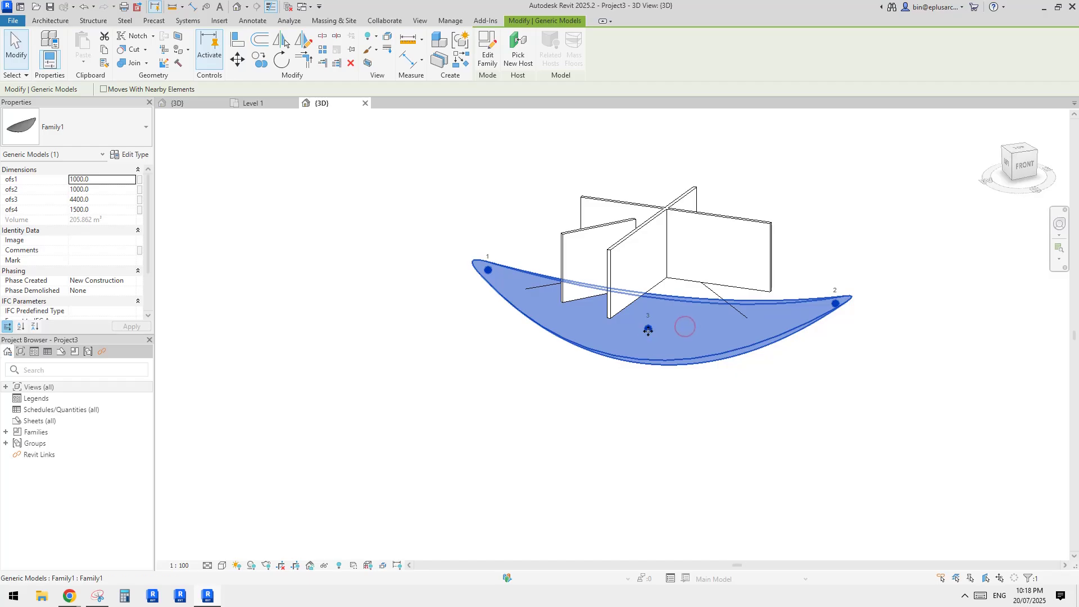
{"action": "key", "text": "Escape"}
{"action": "left_click", "coordinate": [528, 283]}
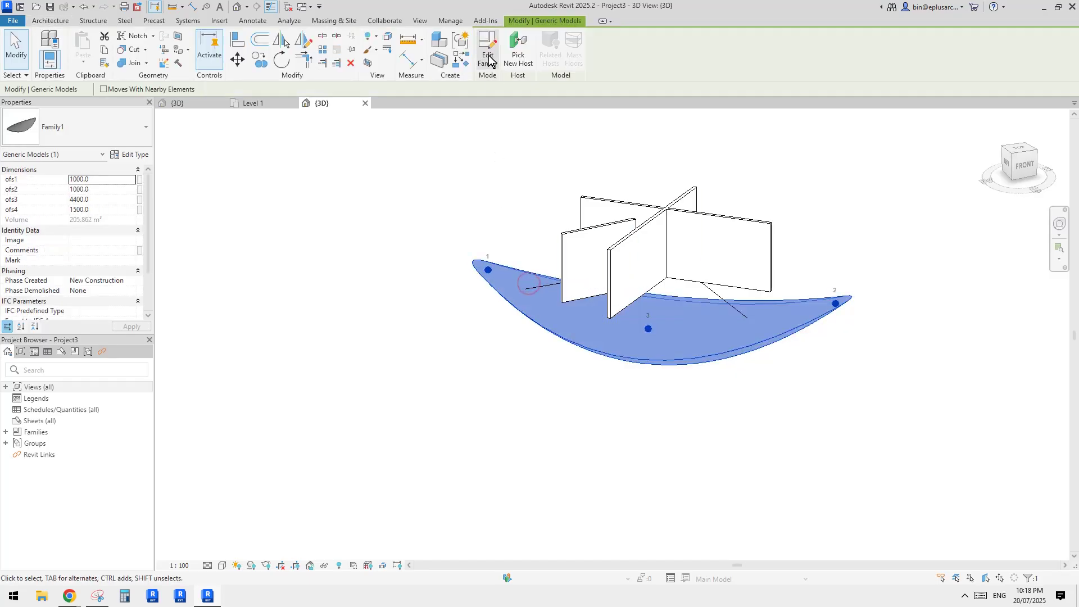
{"action": "left_click", "coordinate": [488, 56]}
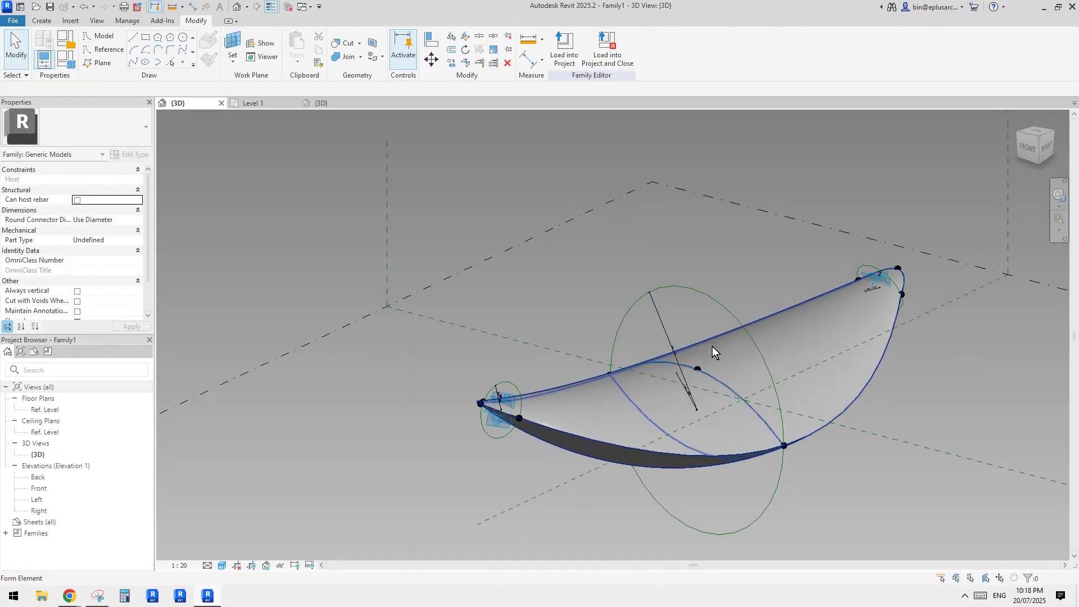
Raise adaptive point 3 in the family well above points 1 and 2 in wireframe so the form arches upward
{"action": "middle_click_drag", "start_coordinate": [712, 346], "coordinate": [640, 353], "text": "shift"}
{"action": "left_click", "coordinate": [620, 337]}
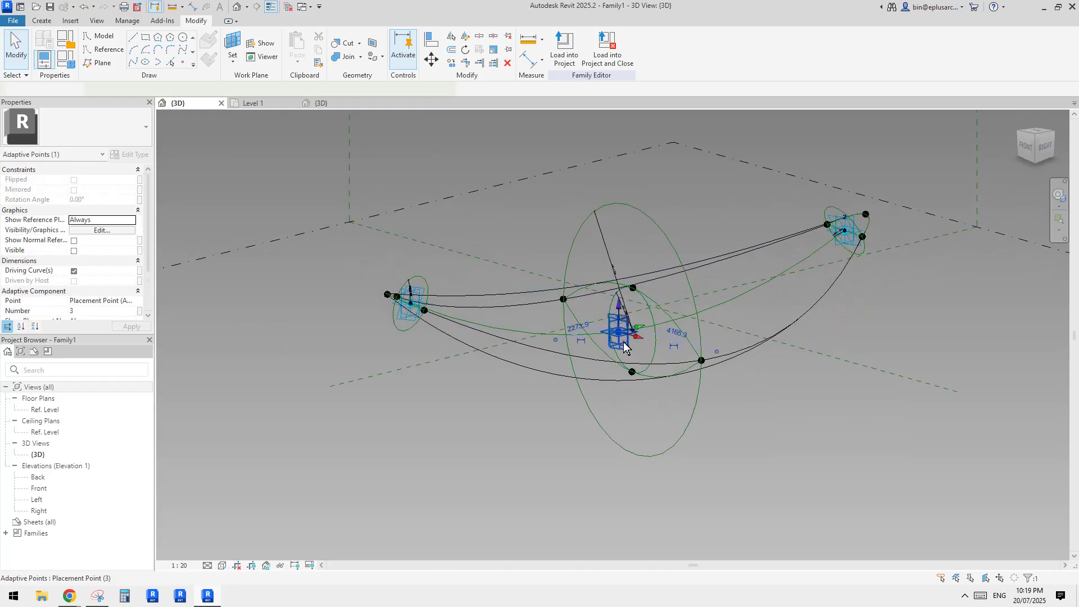
{"action": "left_click_drag", "start_coordinate": [622, 344], "coordinate": [634, 157]}
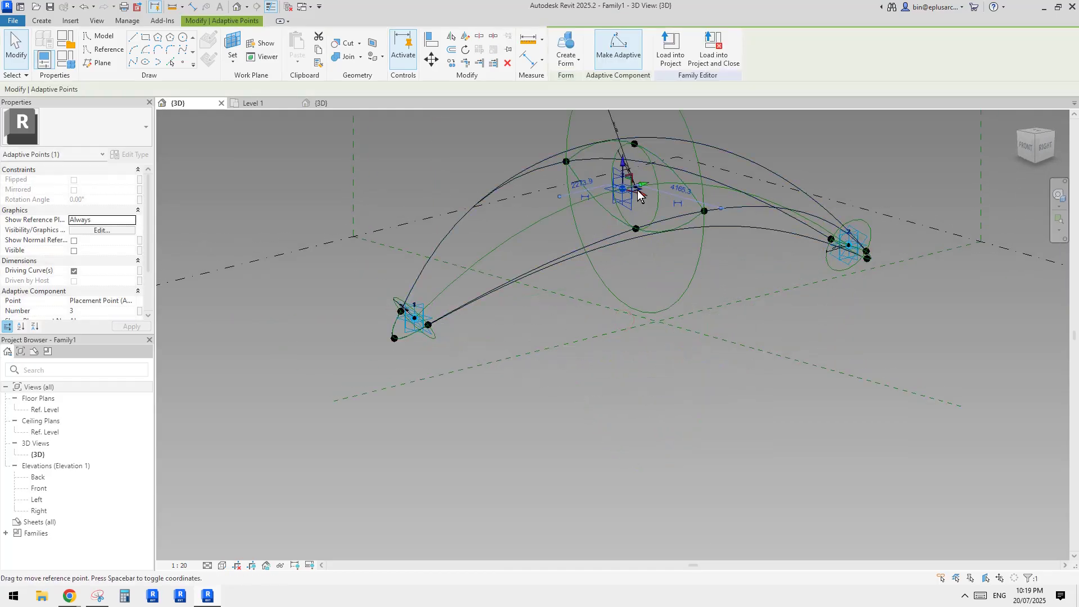
{"action": "middle_click_drag", "start_coordinate": [636, 193], "coordinate": [652, 251]}
{"action": "middle_click_drag", "start_coordinate": [652, 251], "coordinate": [643, 222], "text": "shift"}
{"action": "left_click_drag", "start_coordinate": [642, 219], "coordinate": [645, 161]}
{"action": "middle_click_drag", "start_coordinate": [646, 164], "coordinate": [680, 135], "text": "shift"}
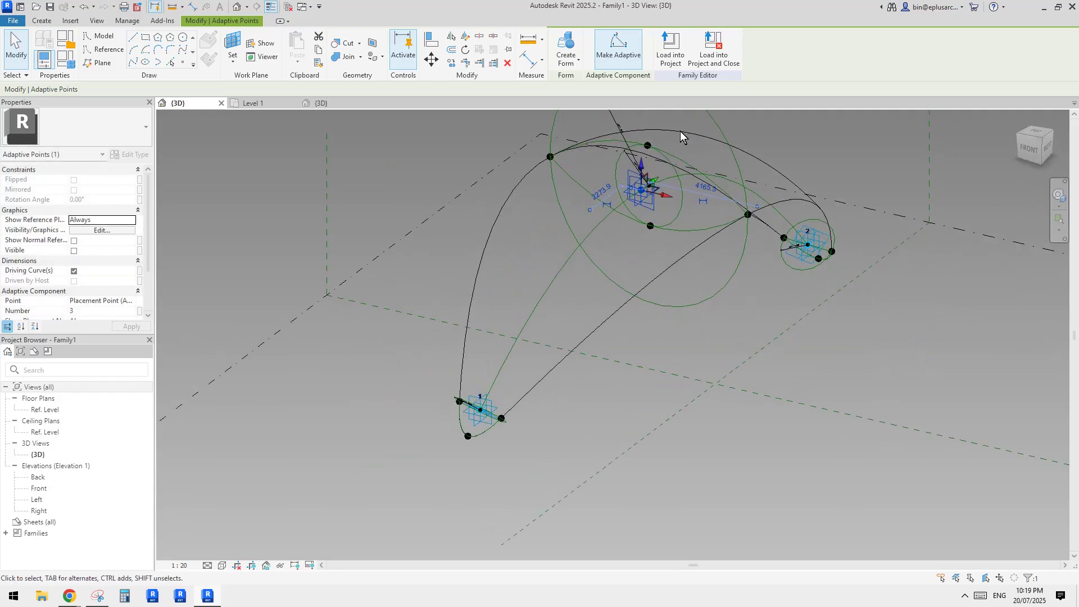
Reload the modified Family1 into the project and select the placed roof
{"action": "left_click", "coordinate": [670, 56]}
{"action": "left_click", "coordinate": [510, 263]}
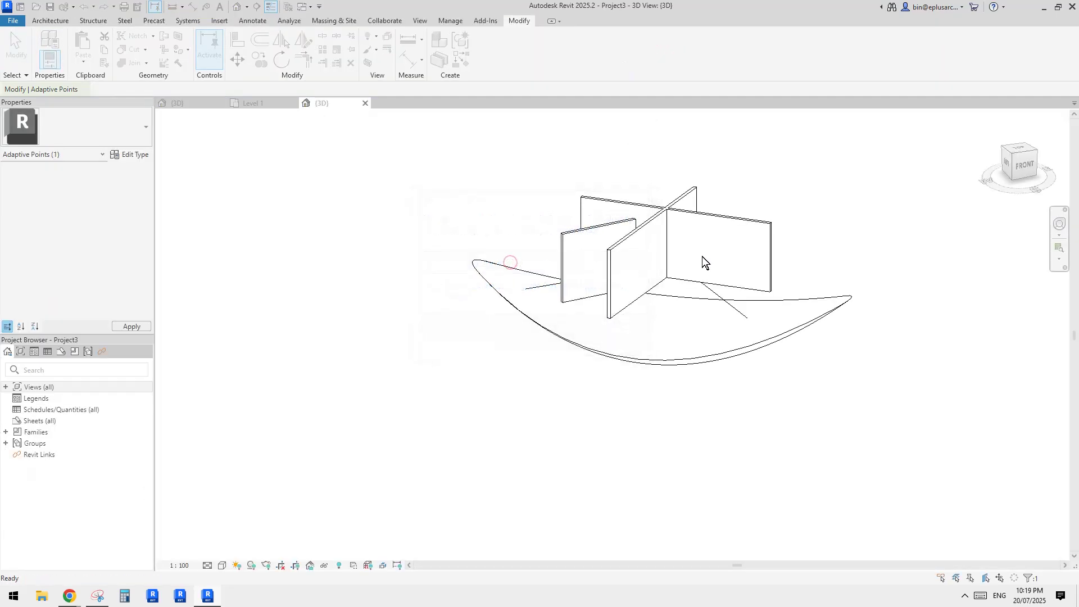
{"action": "left_click", "coordinate": [688, 319]}
{"action": "middle_click_drag", "start_coordinate": [844, 329], "coordinate": [653, 324]}
{"action": "scroll", "coordinate": [668, 315], "scroll_direction": "down", "scroll_amount": 1}
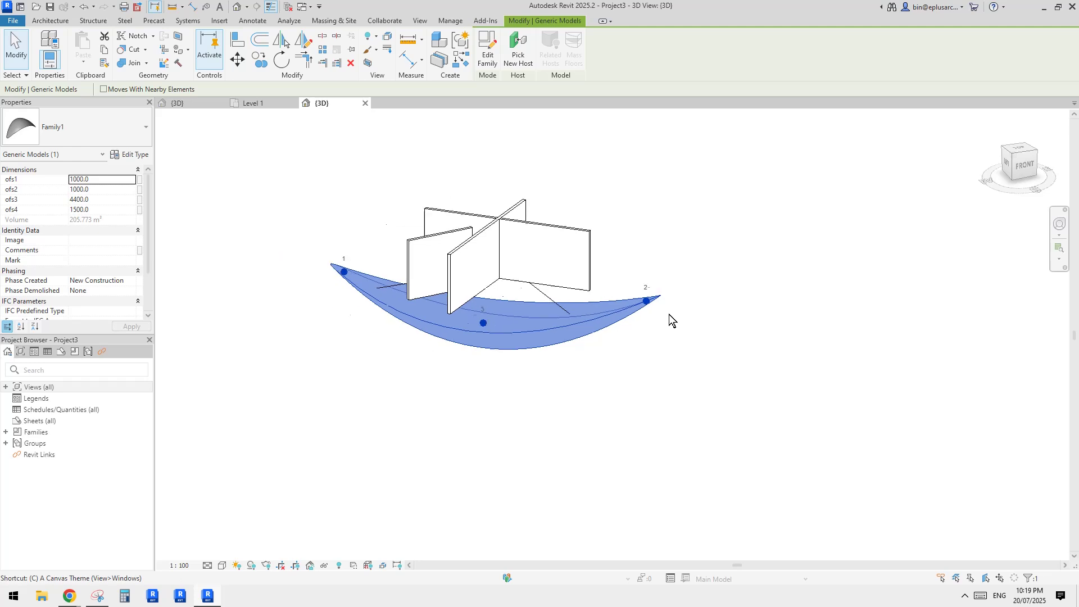
Place a second, similar Family1 roof arching over the walls and select it
{"action": "key", "text": "s"}
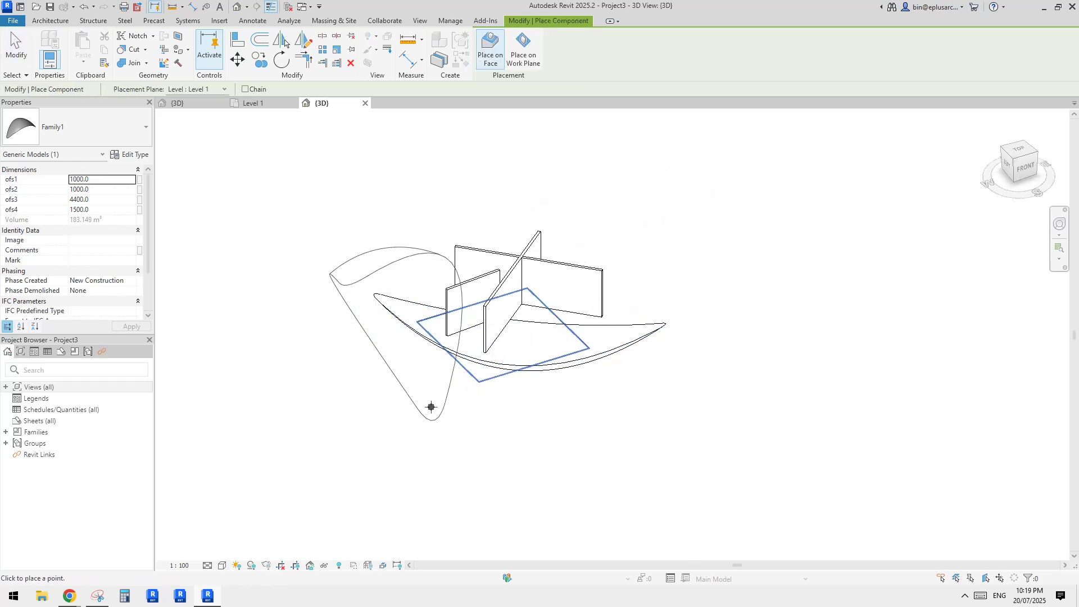
{"action": "left_click", "coordinate": [595, 203]}
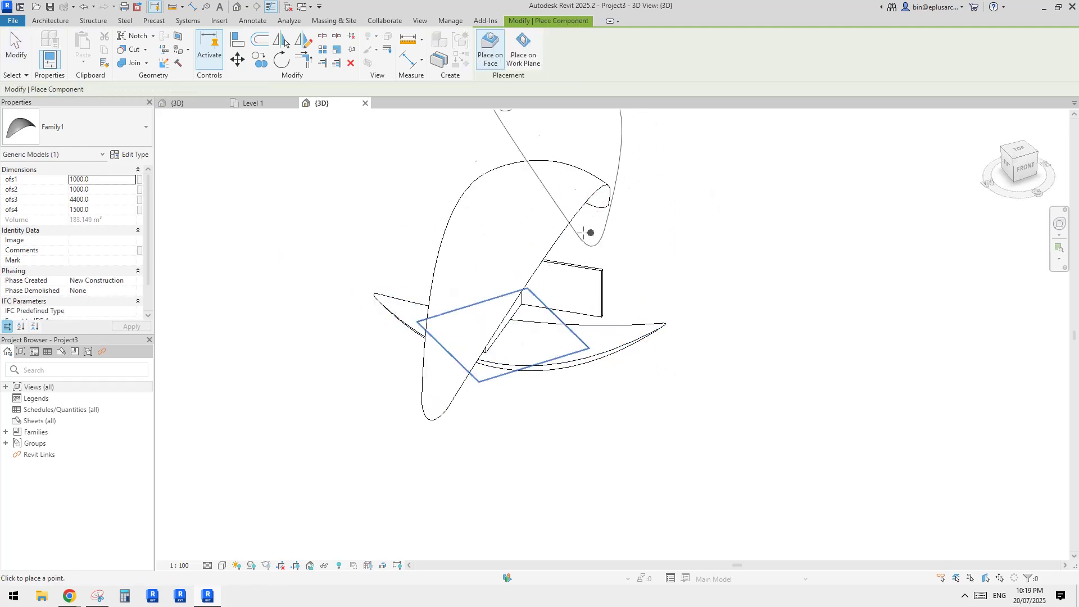
{"action": "middle_click_drag", "start_coordinate": [589, 231], "coordinate": [550, 227], "text": "shift"}
{"action": "key", "text": "Escape"}
{"action": "key", "text": "Escape"}
{"action": "left_click", "coordinate": [583, 194]}
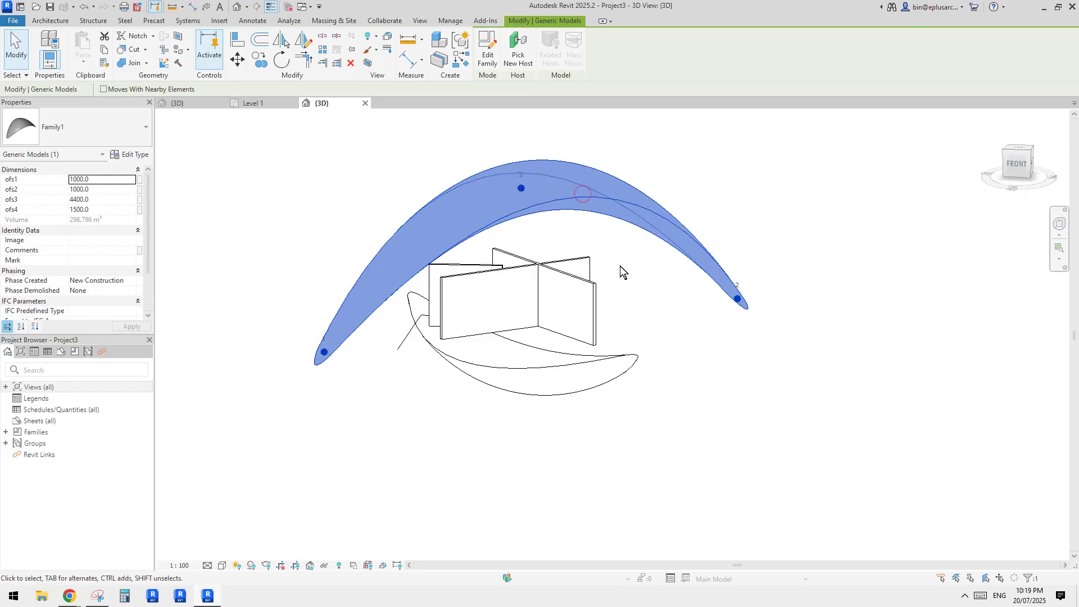
Raise adaptive point 3 of the first roof high above the walls in wireframe to turn it into an arch
{"action": "middle_click_drag", "start_coordinate": [622, 272], "coordinate": [597, 366], "text": "shift"}
{"action": "mouse_move", "coordinate": [531, 360]}
{"action": "middle_mouse_down", "text": "shift"}
{"action": "mouse_move", "coordinate": [548, 348]}
{"action": "mouse_move", "coordinate": [506, 368]}
{"action": "middle_mouse_up", "text": "shift"}
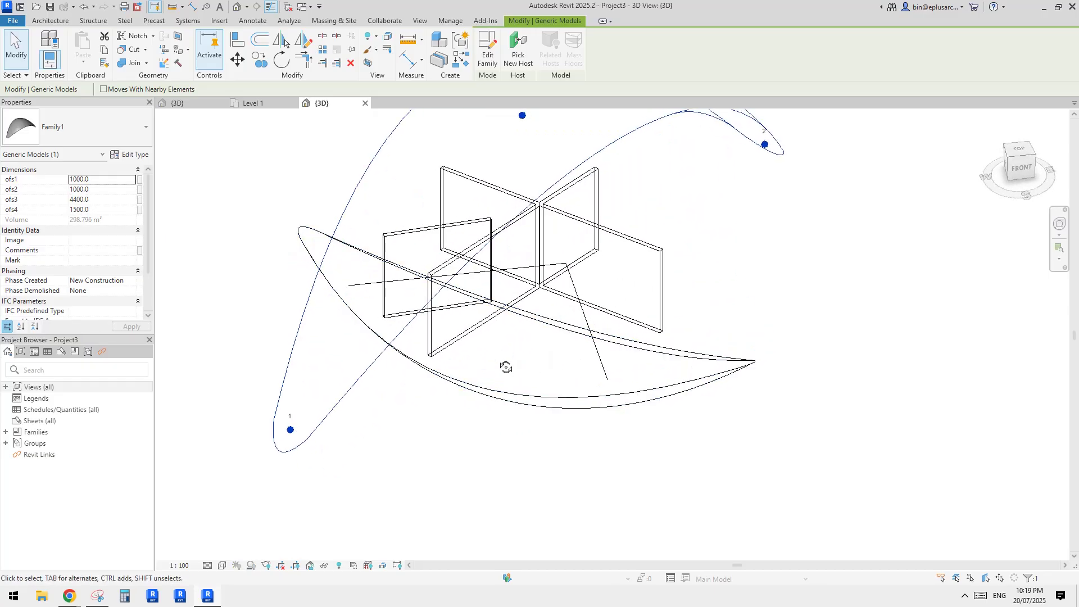
{"action": "left_click", "coordinate": [507, 356]}
{"action": "scroll", "coordinate": [507, 359], "scroll_direction": "down", "scroll_amount": 4}
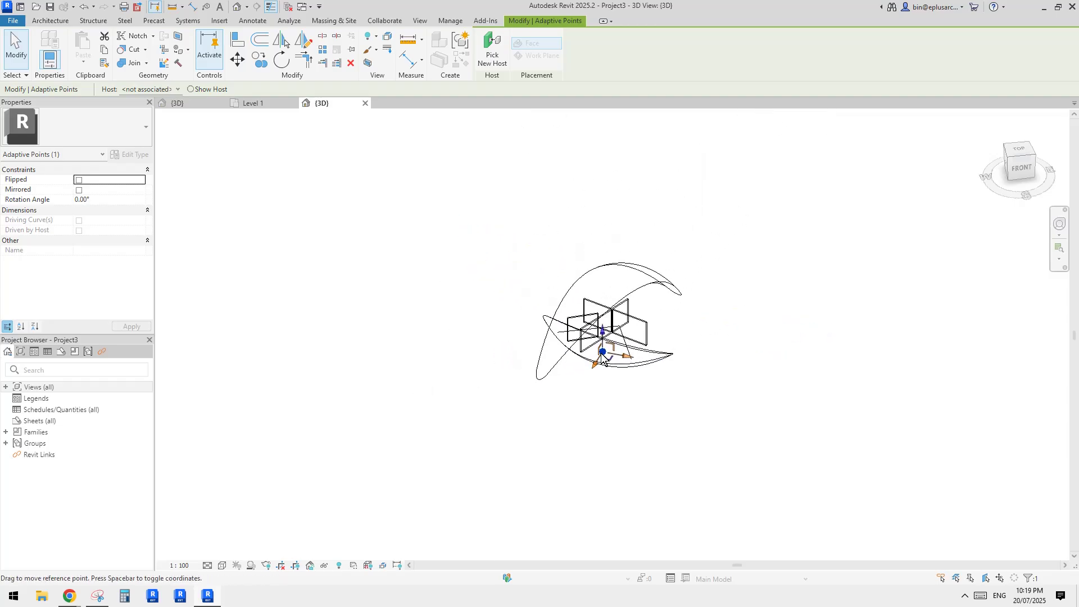
{"action": "left_click_drag", "start_coordinate": [617, 272], "coordinate": [618, 255]}
{"action": "scroll", "coordinate": [630, 272], "scroll_direction": "up", "scroll_amount": 5}
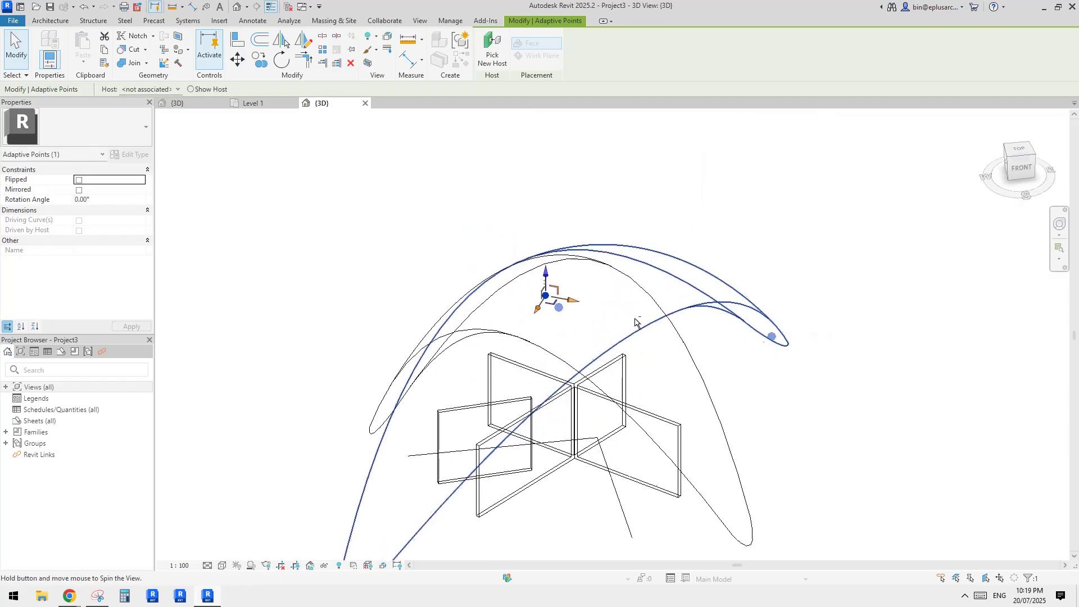
{"action": "middle_click_drag", "start_coordinate": [635, 322], "coordinate": [560, 259], "text": "shift"}
{"action": "middle_click_drag", "start_coordinate": [594, 299], "coordinate": [776, 352], "text": "shift"}
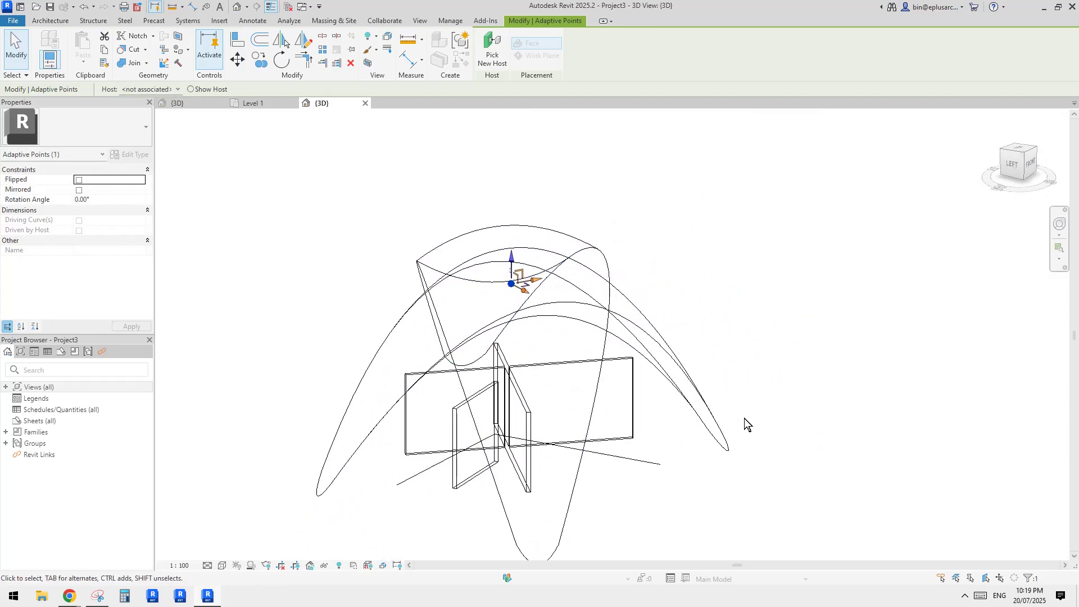
Raise adaptive point 2 of the first roof to an offset of about 8650 above Level 1
{"action": "left_click", "coordinate": [719, 436]}
{"action": "middle_click_drag", "start_coordinate": [752, 434], "coordinate": [721, 429], "text": "shift"}
{"action": "left_click_drag", "start_coordinate": [723, 415], "coordinate": [727, 234]}
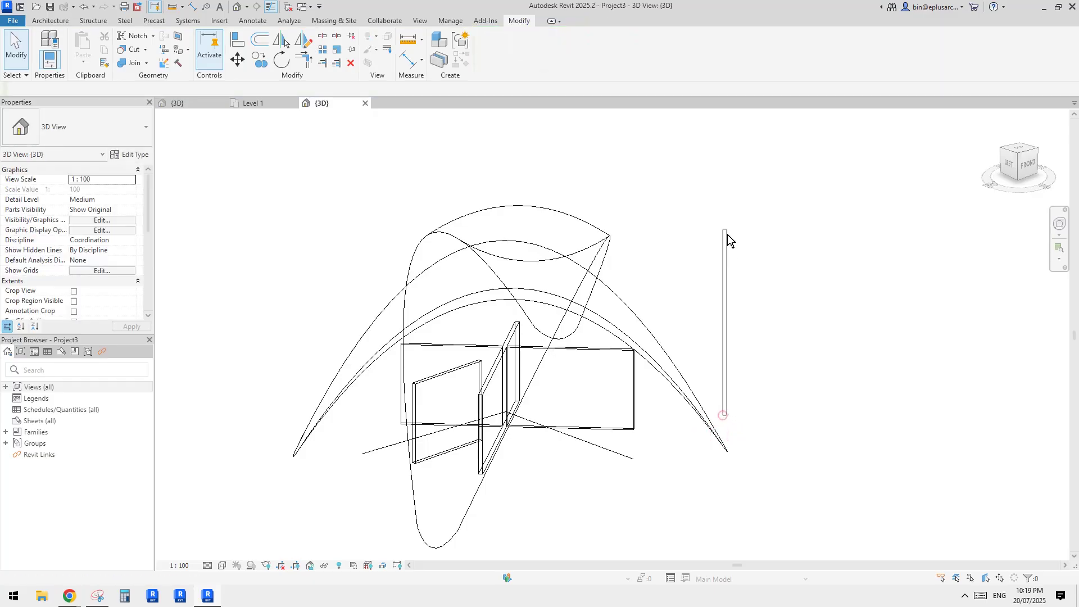
{"action": "left_click", "coordinate": [718, 431]}
{"action": "middle_click_drag", "start_coordinate": [718, 432], "coordinate": [719, 414], "text": "shift"}
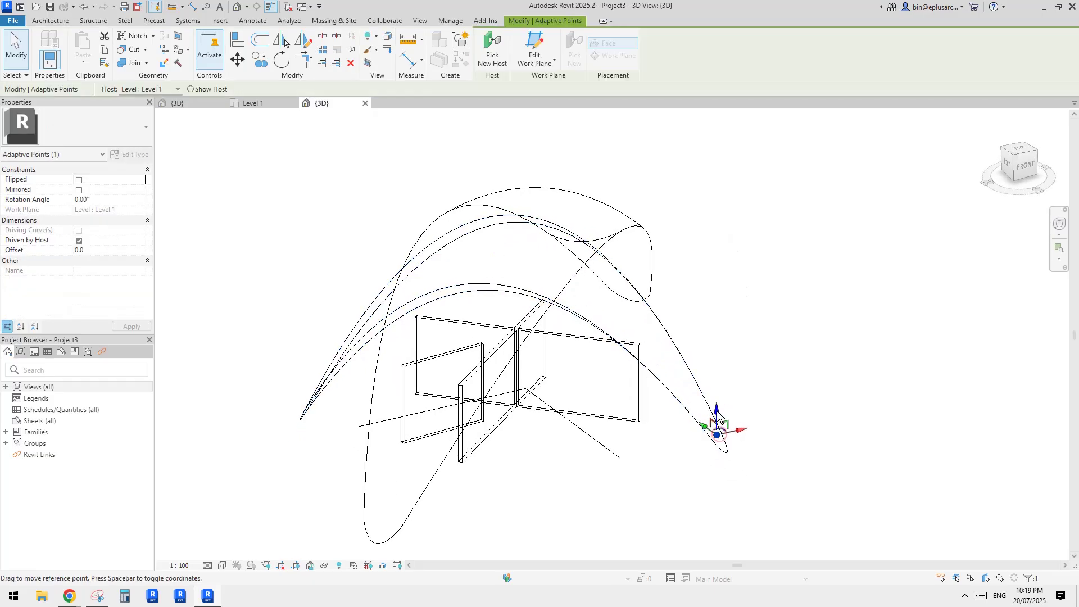
{"action": "left_click_drag", "start_coordinate": [723, 251], "coordinate": [723, 262]}
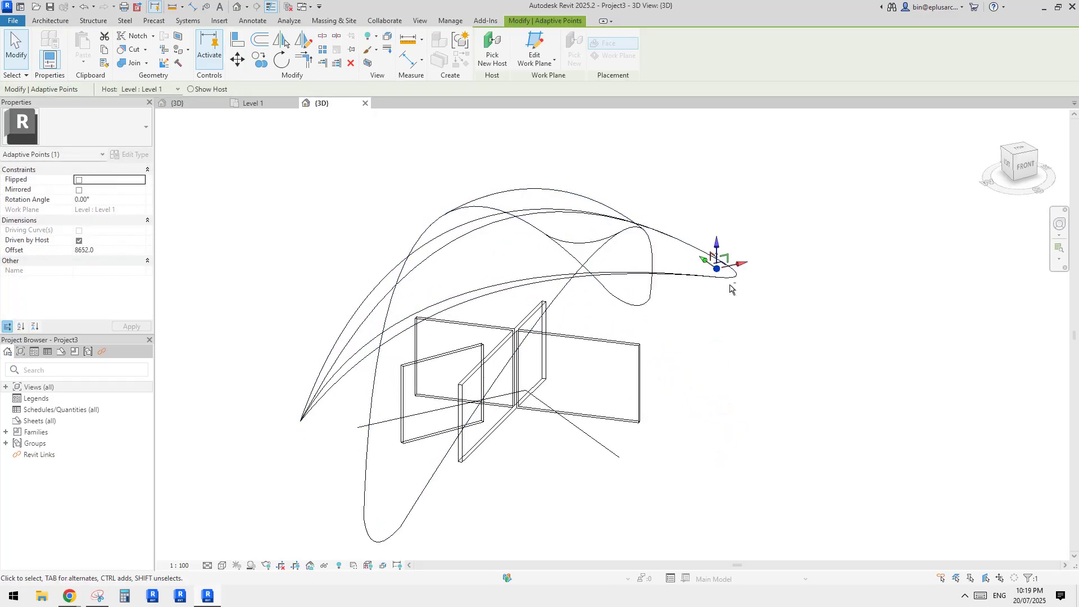
Display the project shaded and move the raised end point of the first roof horizontally across to the same side as its other end
{"action": "mouse_move", "coordinate": [667, 291]}
{"action": "middle_mouse_down", "text": "shift"}
{"action": "mouse_move", "coordinate": [826, 373]}
{"action": "mouse_move", "coordinate": [662, 303]}
{"action": "mouse_move", "coordinate": [720, 294]}
{"action": "middle_mouse_up", "text": "shift"}
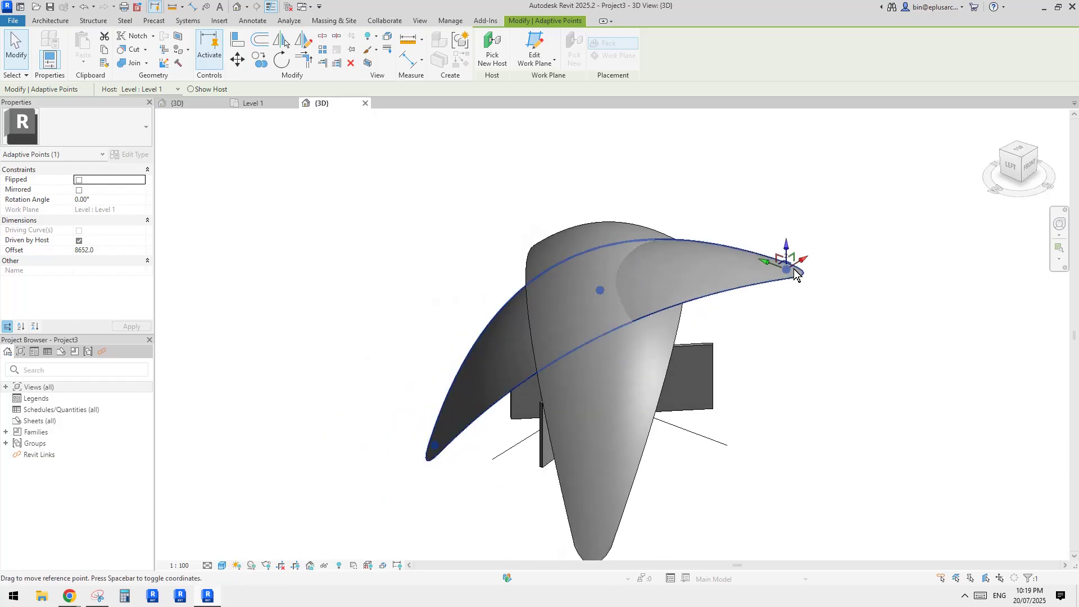
{"action": "middle_click_drag", "start_coordinate": [794, 275], "coordinate": [613, 349], "text": "shift"}
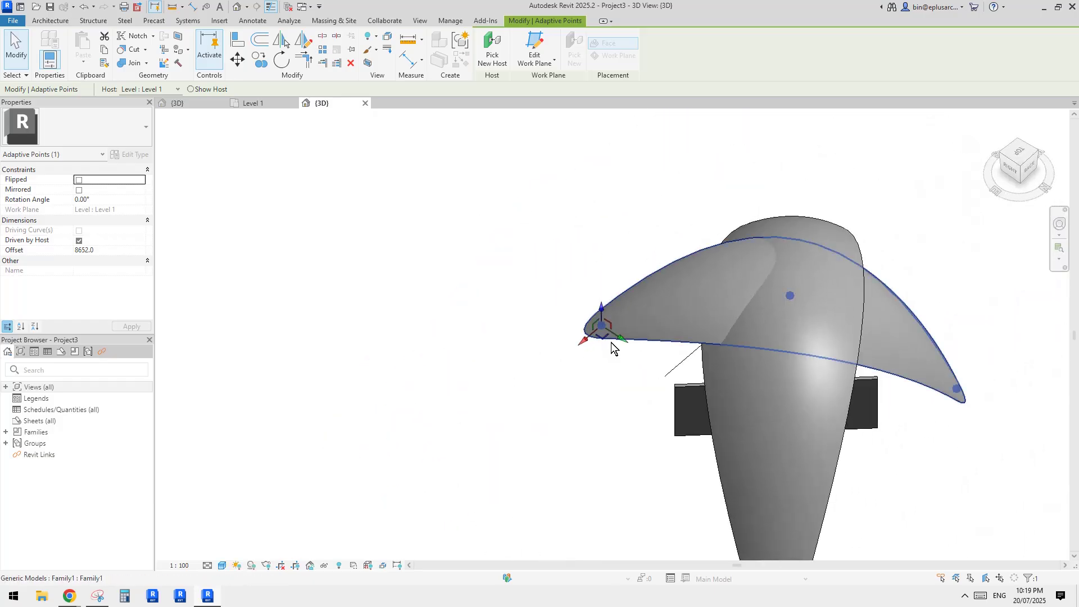
{"action": "left_click_drag", "start_coordinate": [887, 376], "coordinate": [970, 321]}
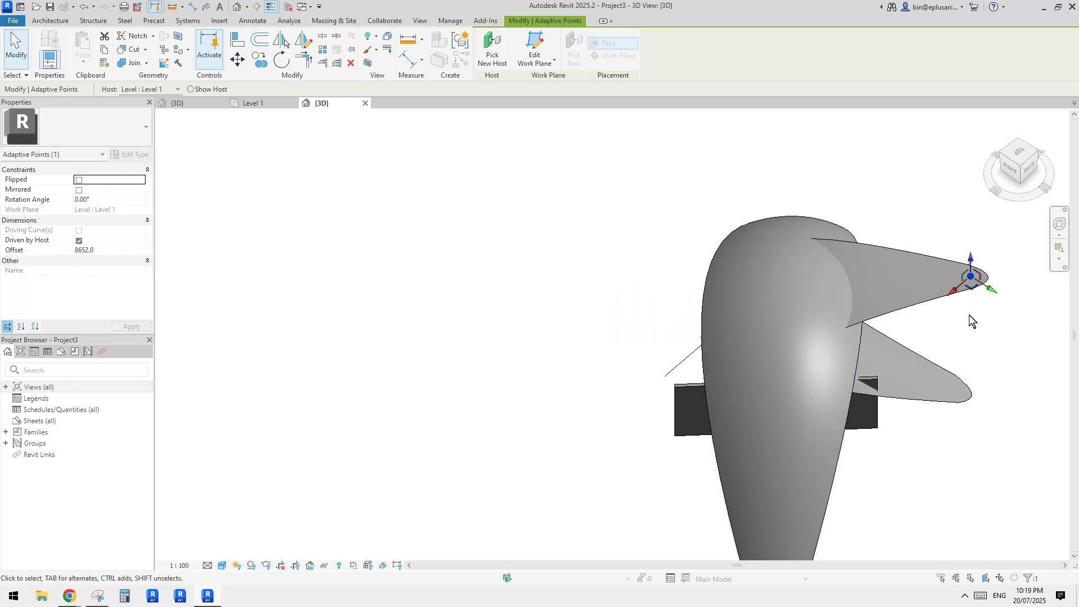
{"action": "middle_click_drag", "start_coordinate": [988, 286], "coordinate": [705, 241]}
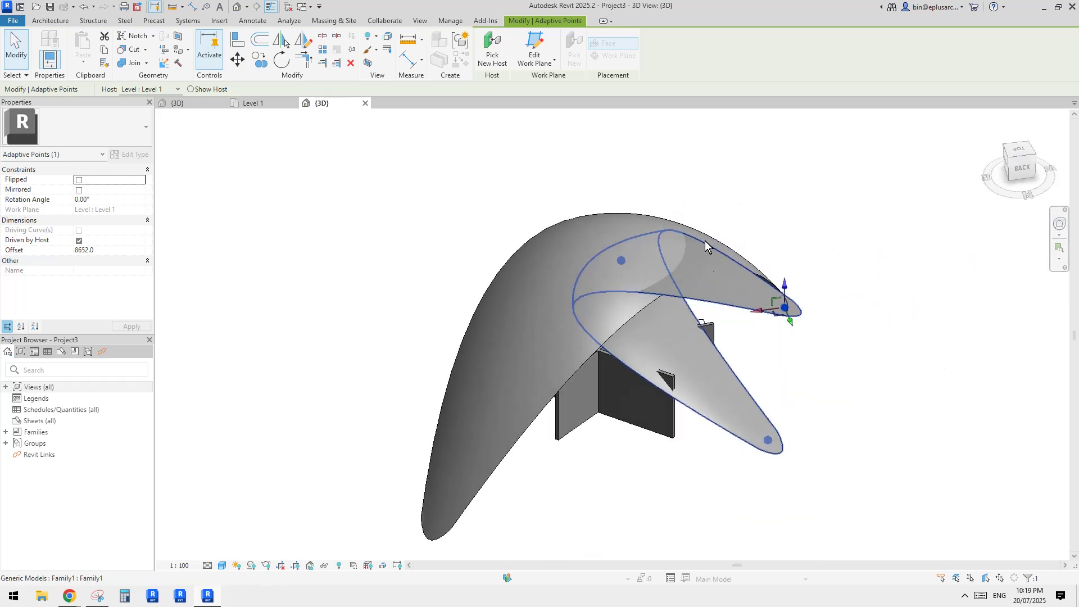
Display the project in wireframe and move adaptive point 3 of the larger roof horizontally to reshape its arch
{"action": "left_click", "coordinate": [614, 263]}
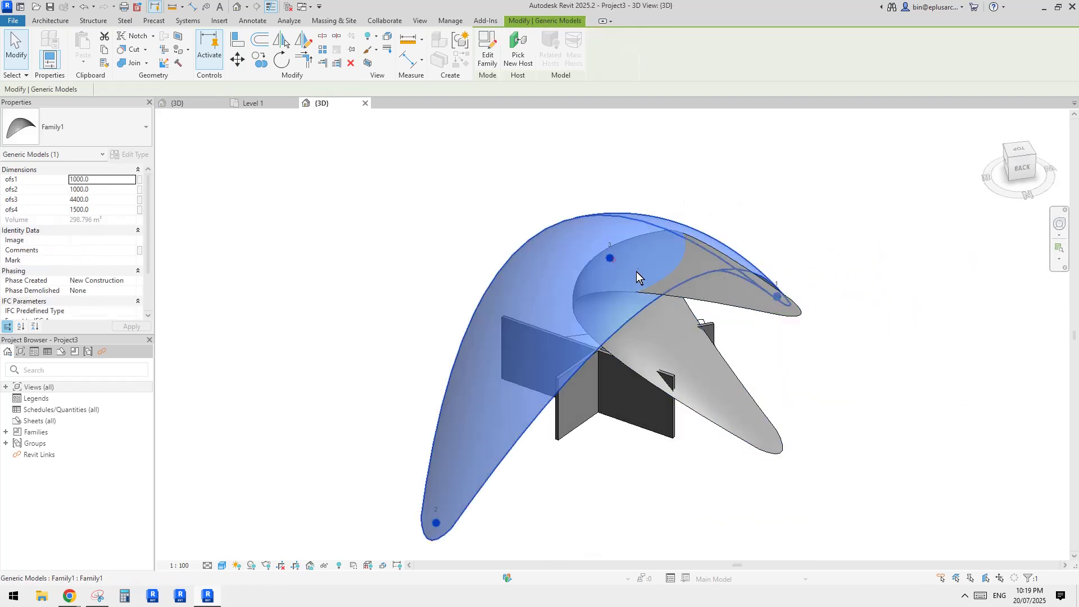
{"action": "key", "text": "Escape"}
{"action": "key", "text": "w"}
{"action": "key", "text": "f"}
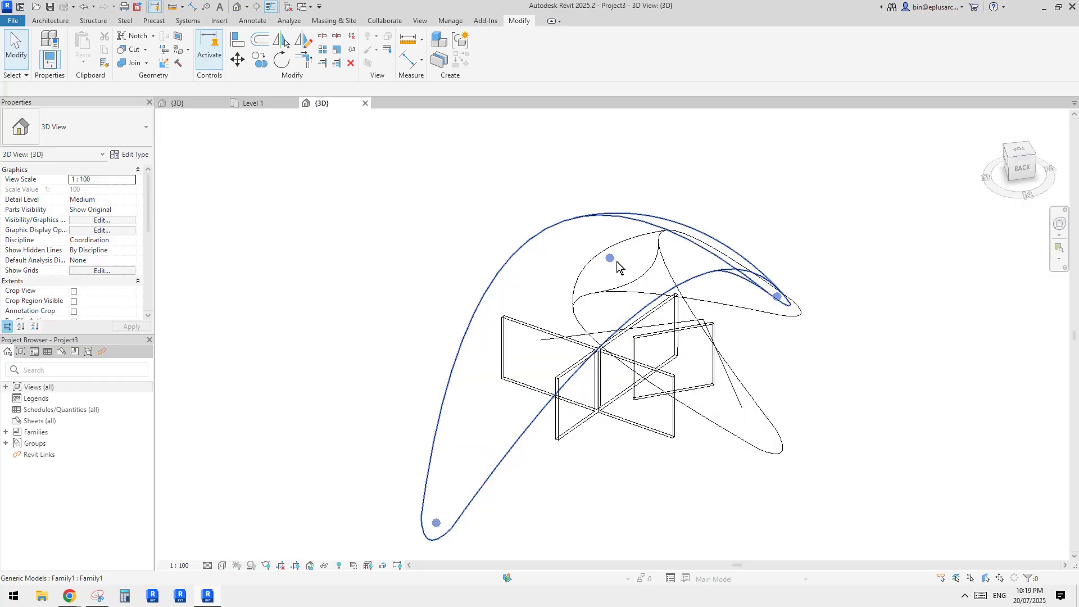
{"action": "left_click", "coordinate": [612, 258]}
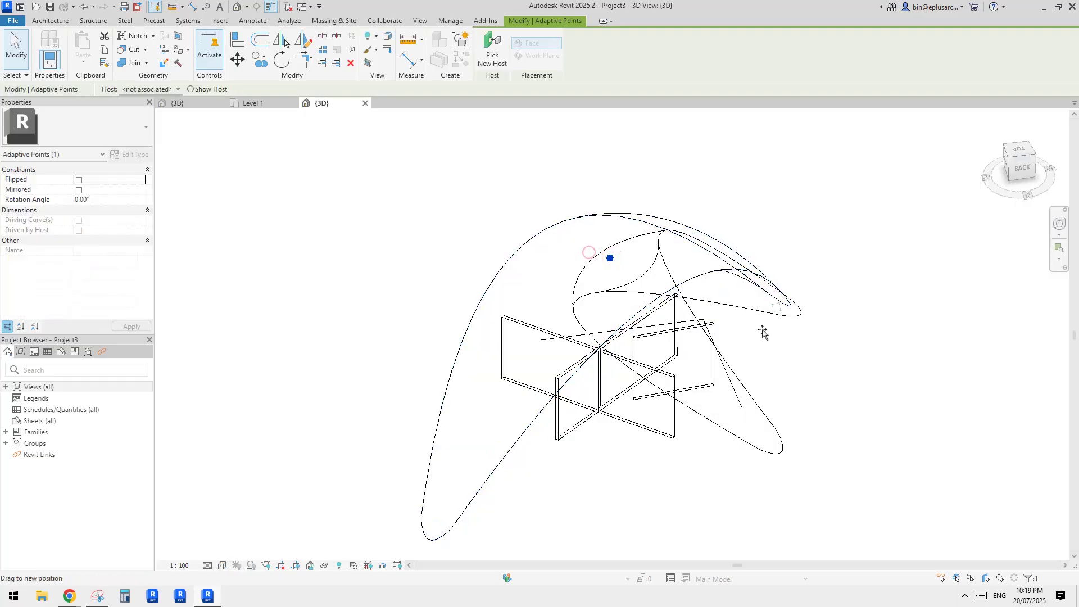
{"action": "middle_click_drag", "start_coordinate": [828, 349], "coordinate": [860, 368], "text": "shift"}
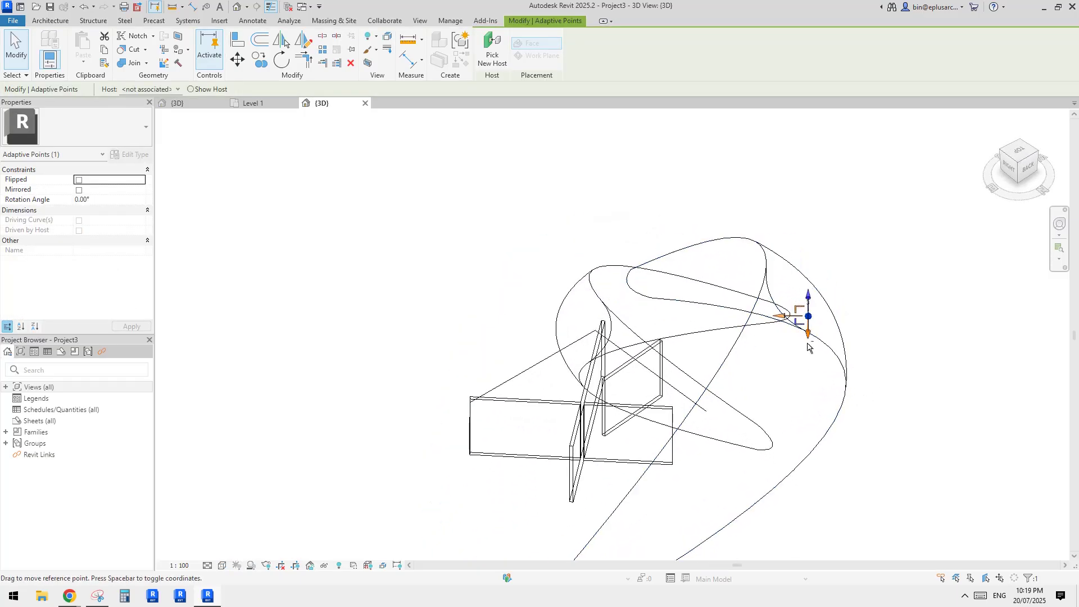
{"action": "left_click_drag", "start_coordinate": [529, 288], "coordinate": [540, 293]}
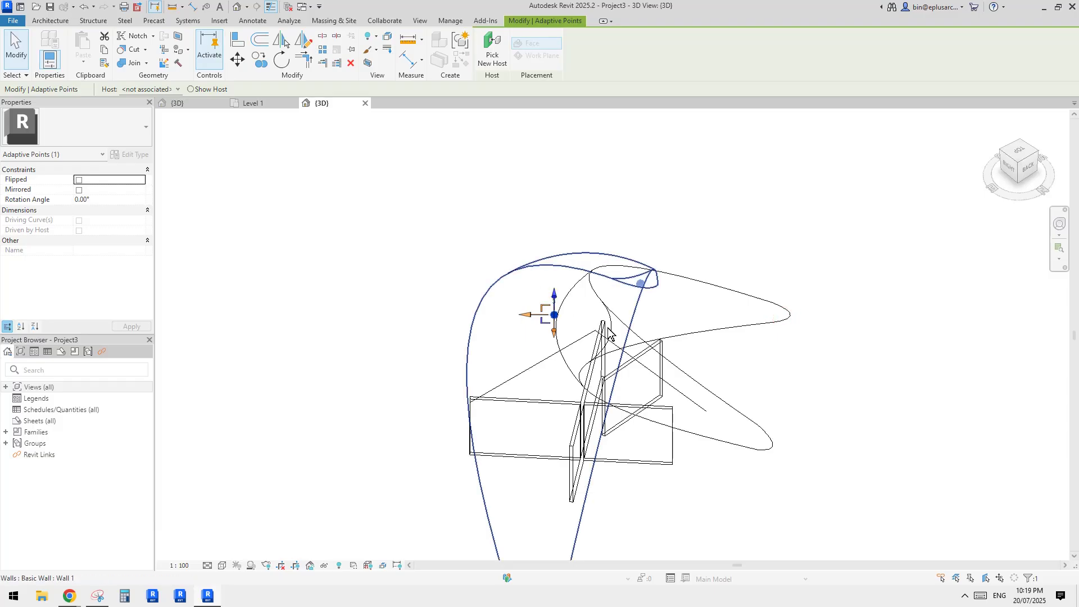
{"action": "middle_click_drag", "start_coordinate": [609, 331], "coordinate": [595, 326], "text": "shift"}
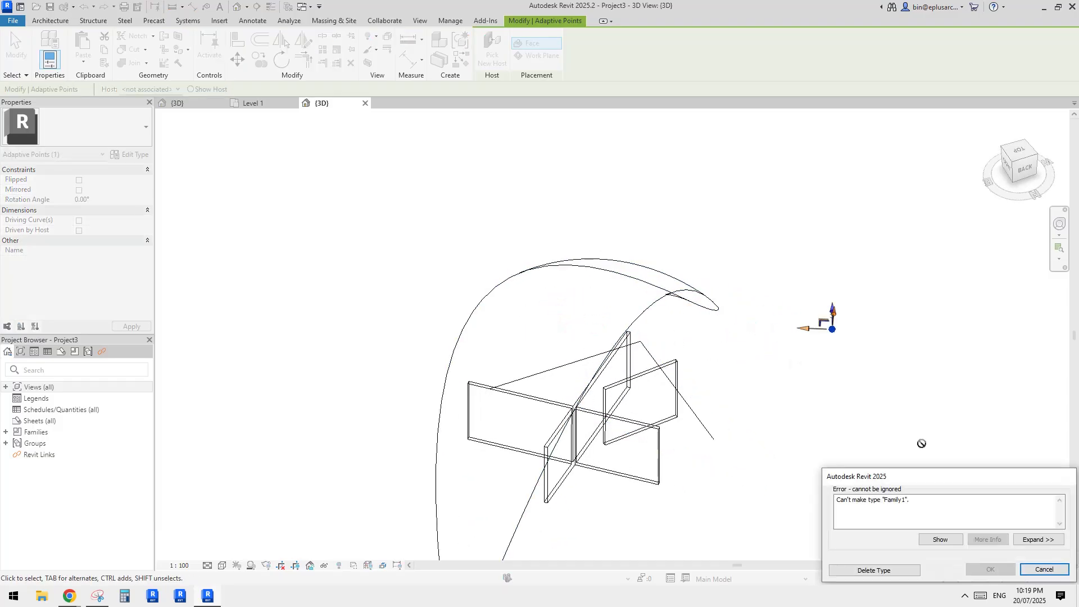
{"action": "left_click", "coordinate": [1043, 569]}
Move adaptive point 3 of the smaller folded roof horizontally
{"action": "scroll", "coordinate": [732, 365], "scroll_direction": "down", "scroll_amount": 1}
{"action": "middle_click_drag", "start_coordinate": [732, 364], "coordinate": [648, 412], "text": "shift"}
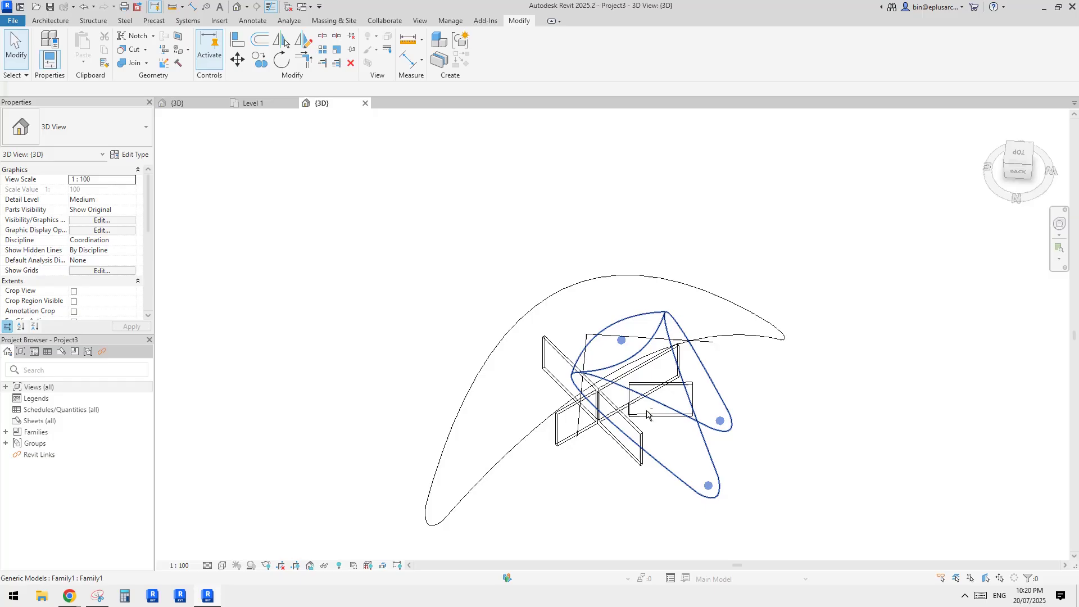
{"action": "left_click", "coordinate": [623, 341]}
{"action": "middle_click_drag", "start_coordinate": [623, 341], "coordinate": [640, 337], "text": "shift"}
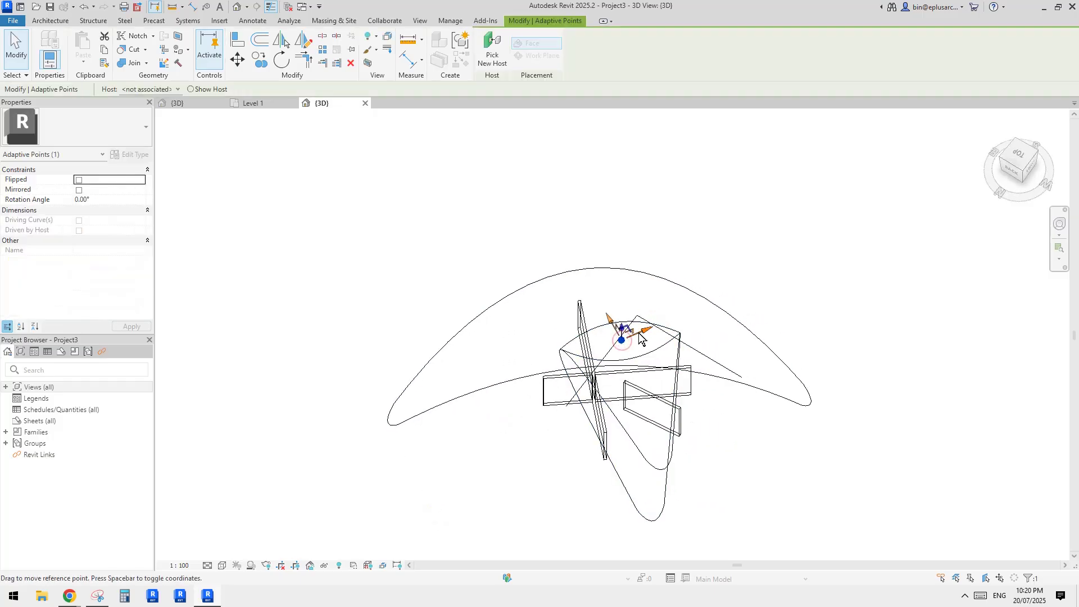
{"action": "left_click_drag", "start_coordinate": [549, 383], "coordinate": [669, 405]}
Delete the smaller folded roof and display the project shaded
{"action": "middle_click_drag", "start_coordinate": [591, 413], "coordinate": [680, 376], "text": "shift"}
{"action": "left_click", "coordinate": [661, 368]}
{"action": "key", "text": "Delete"}
{"action": "scroll", "coordinate": [671, 392], "scroll_direction": "down", "scroll_amount": 1}
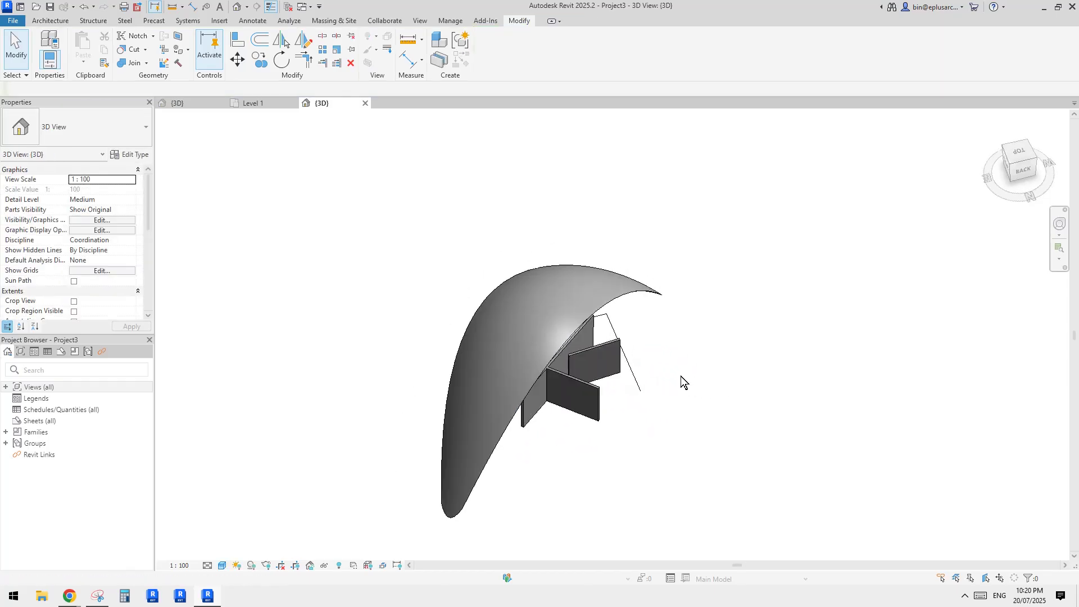
Create two similar Family1 roofs on Level 1, one beside the existing roof over the walls and a shorter one farther out
{"action": "left_click", "coordinate": [605, 285]}
{"action": "key", "text": "c"}
{"action": "key", "text": "s"}
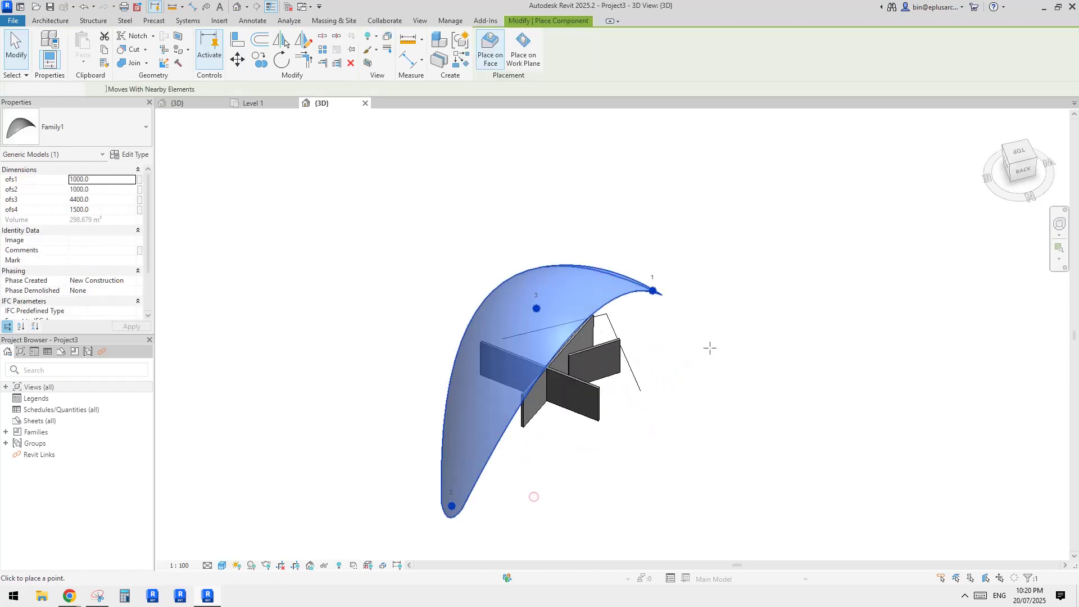
{"action": "left_click", "coordinate": [764, 344]}
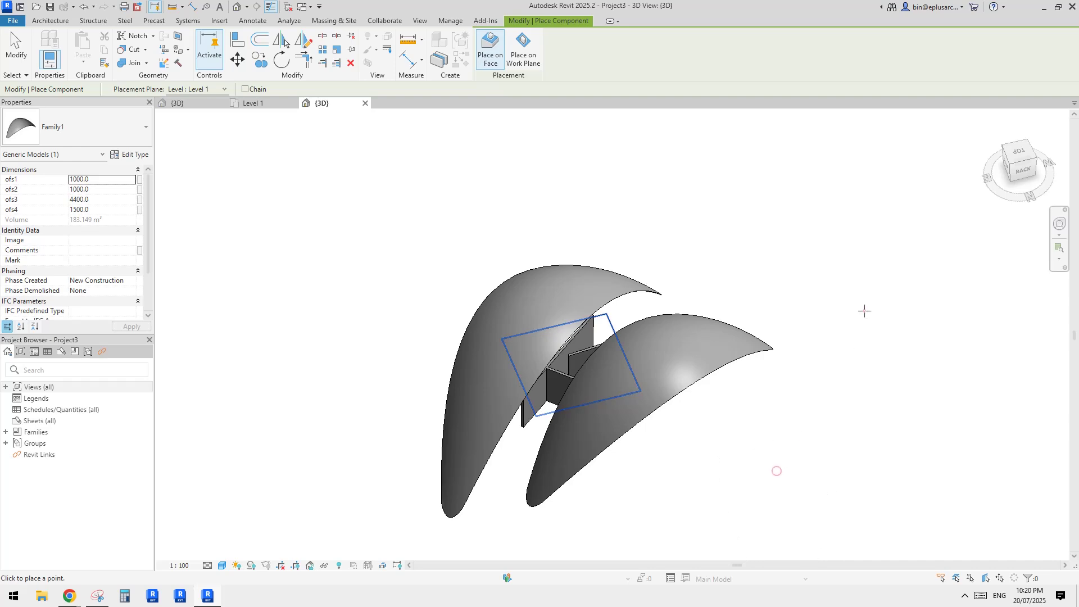
{"action": "middle_click_drag", "start_coordinate": [865, 312], "coordinate": [875, 373], "text": "shift"}
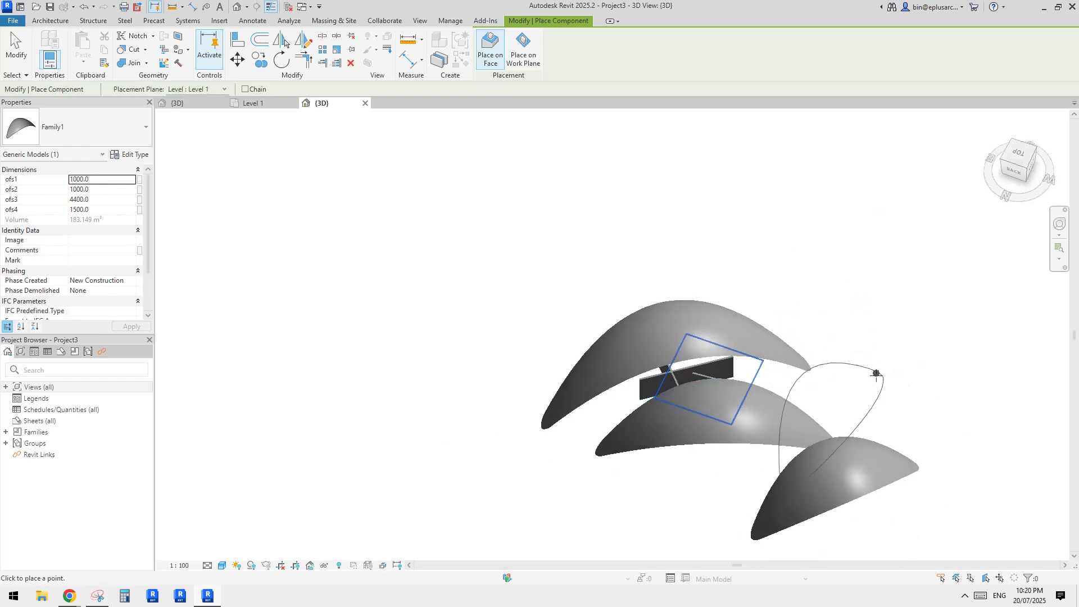
Place two more Family1 roofs, a short one outside the group and a long one crossing over the others
{"action": "left_click", "coordinate": [814, 250]}
{"action": "left_click", "coordinate": [695, 236]}
{"action": "left_click", "coordinate": [682, 512]}
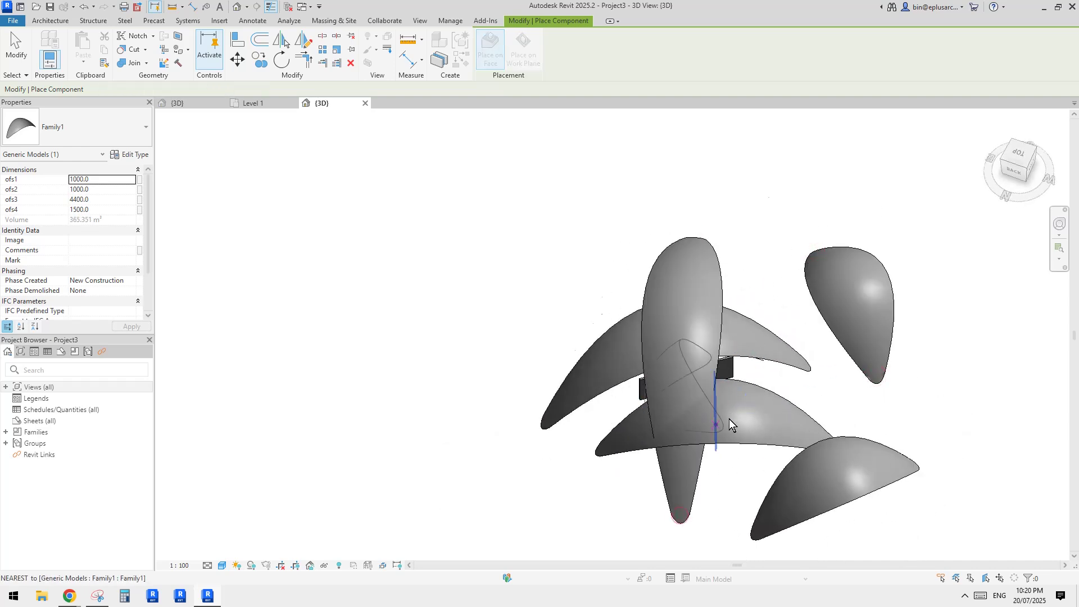
{"action": "middle_click_drag", "start_coordinate": [730, 419], "coordinate": [631, 275], "text": "shift"}
{"action": "key", "text": "Escape"}
{"action": "key", "text": "Escape"}
Raise adaptive point 3 of the long crossing roof so it arches higher above the other roofs
{"action": "left_click", "coordinate": [571, 316]}
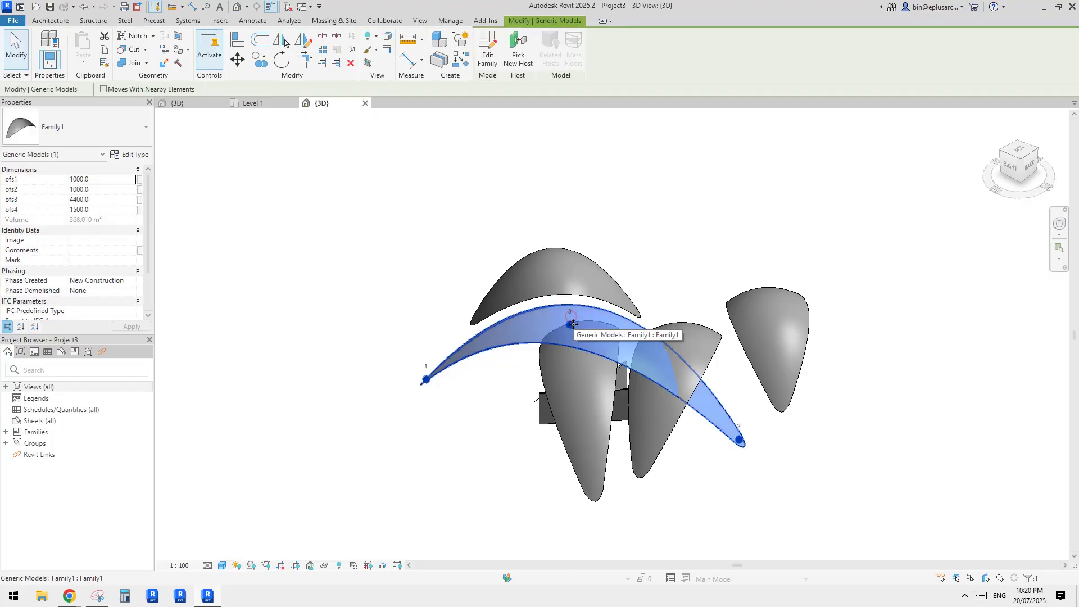
{"action": "middle_click_drag", "start_coordinate": [573, 324], "coordinate": [579, 331], "text": "shift"}
{"action": "key", "text": "Escape"}
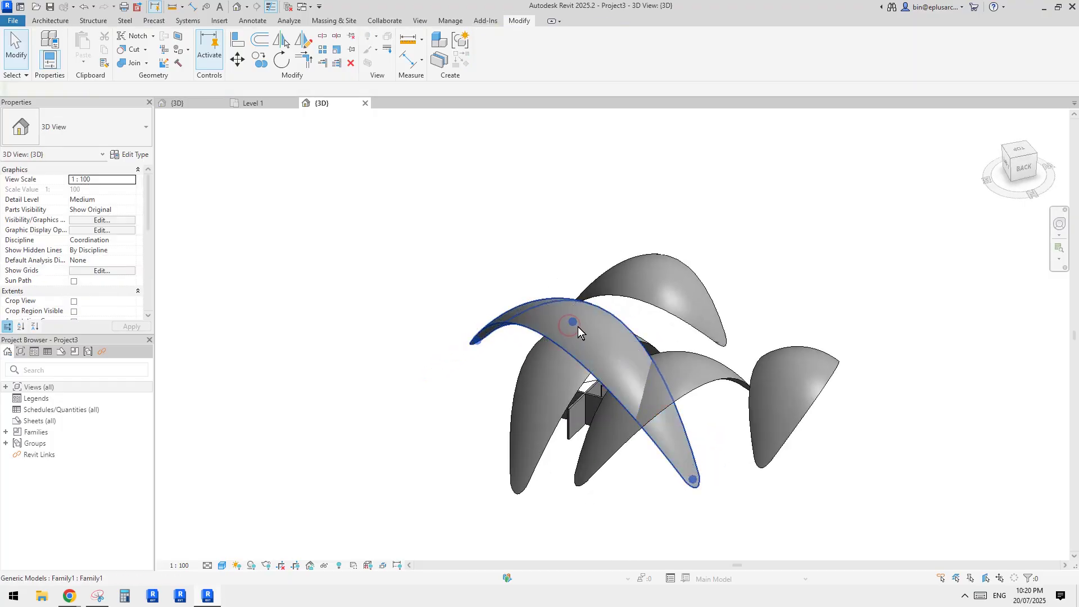
{"action": "left_click", "coordinate": [573, 322]}
{"action": "middle_click_drag", "start_coordinate": [760, 336], "coordinate": [452, 350], "text": "shift"}
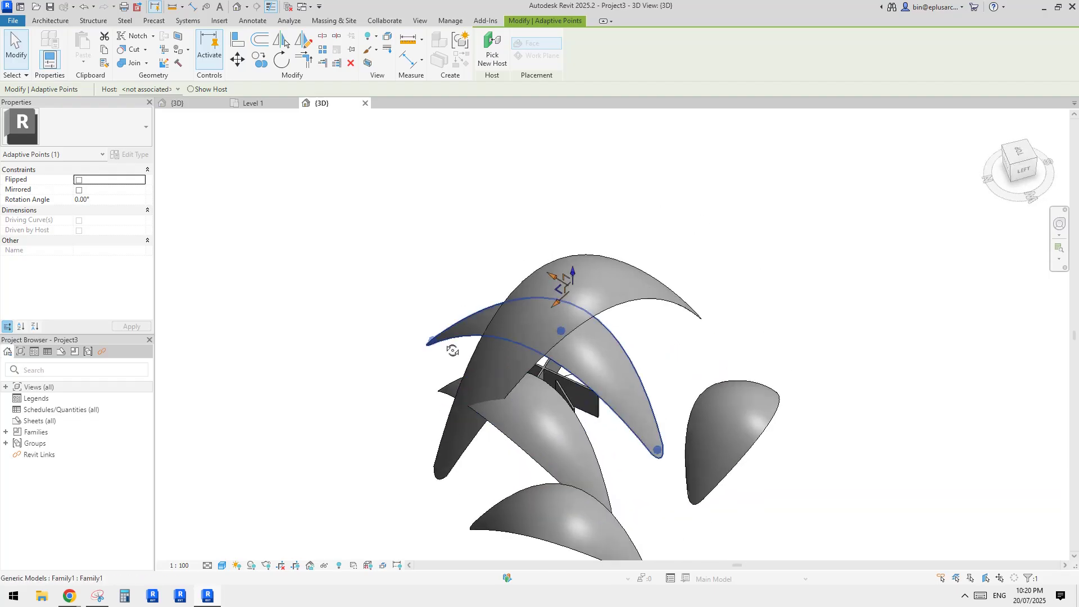
Move adaptive point 3 of the second roof beneath the long crossing roof horizontally
{"action": "left_click", "coordinate": [517, 402]}
{"action": "left_click_drag", "start_coordinate": [500, 415], "coordinate": [542, 398]}
{"action": "middle_click_drag", "start_coordinate": [574, 410], "coordinate": [519, 387], "text": "shift"}
{"action": "left_click_drag", "start_coordinate": [518, 382], "coordinate": [501, 381]}
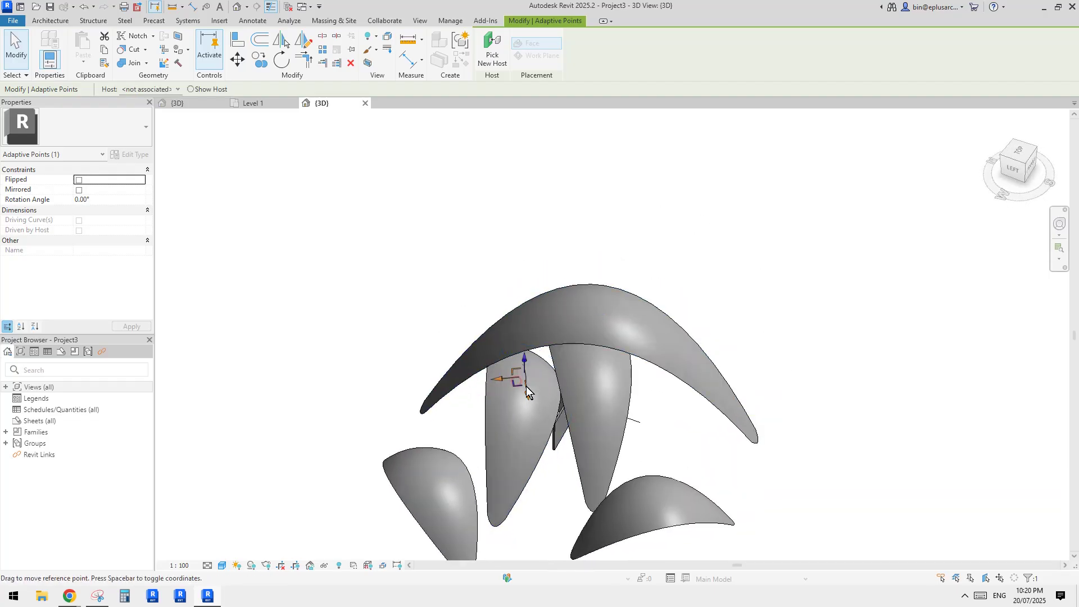
{"action": "middle_click_drag", "start_coordinate": [526, 392], "coordinate": [730, 315], "text": "shift"}
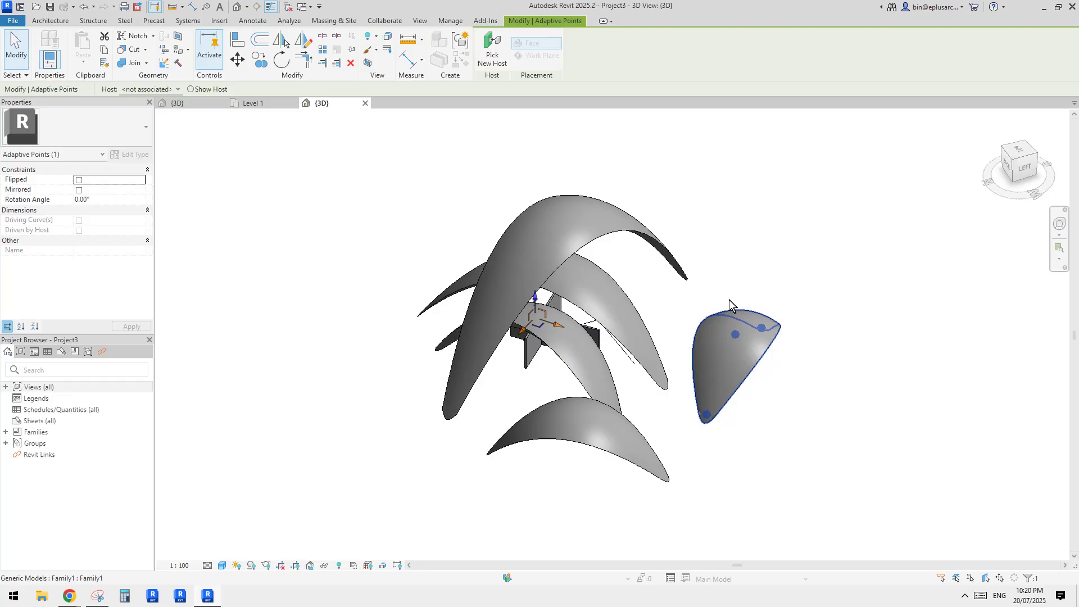
Widen the long crossing roof by setting its ofs3 to 9000
{"action": "left_click", "coordinate": [547, 235]}
{"action": "middle_click_drag", "start_coordinate": [546, 235], "coordinate": [731, 354], "text": "shift"}
{"action": "middle_click_drag", "start_coordinate": [654, 243], "coordinate": [579, 304], "text": "shift"}
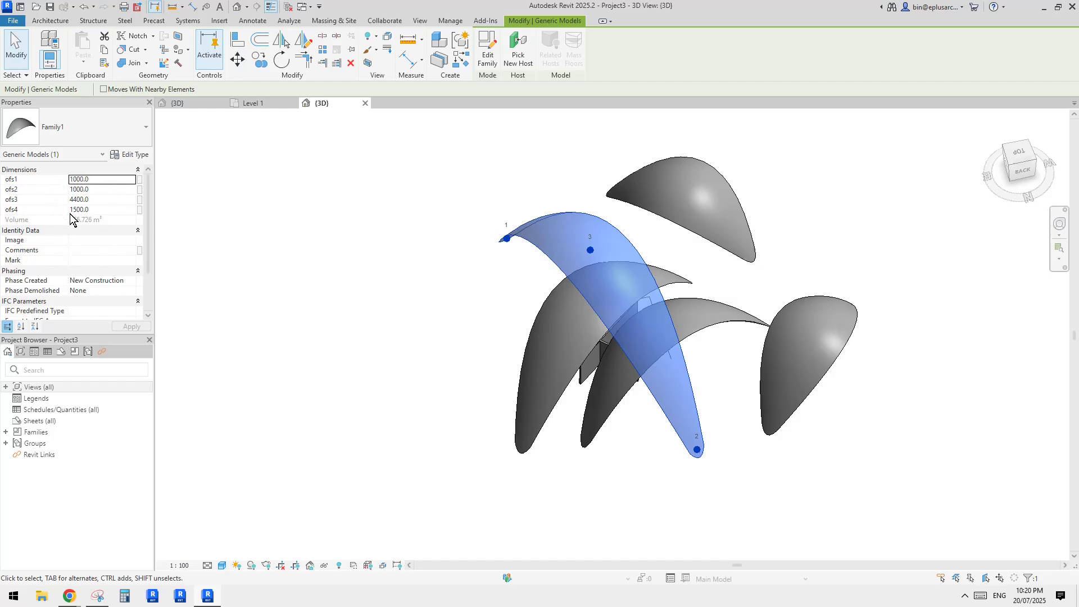
{"action": "left_click", "coordinate": [107, 201]}
{"action": "type", "text": "60"}
{"action": "middle_click_drag", "start_coordinate": [389, 218], "coordinate": [559, 243], "text": "shift"}
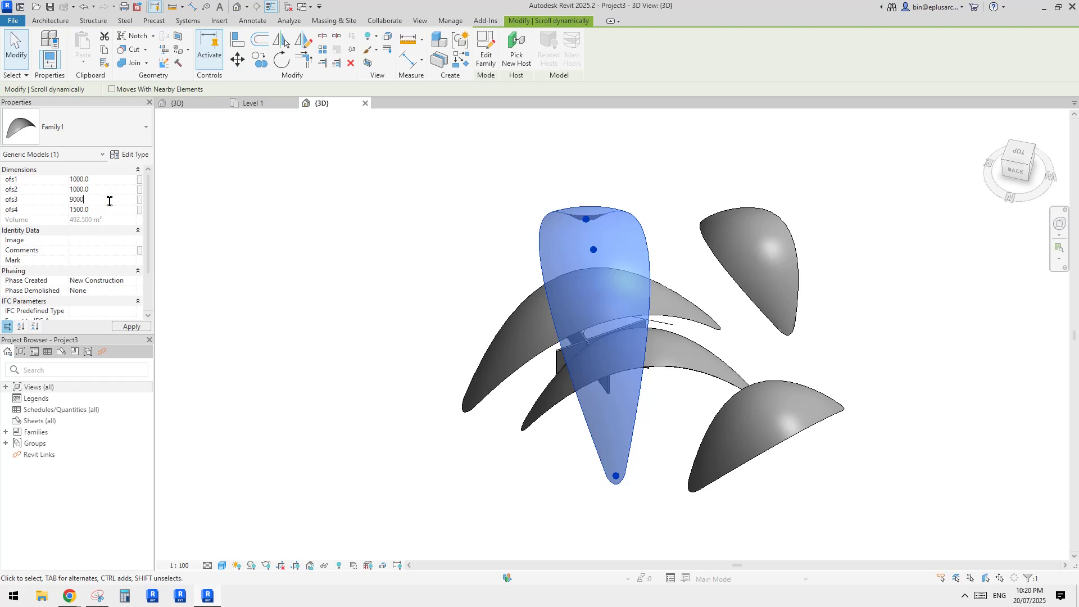
{"action": "middle_click_drag", "start_coordinate": [622, 265], "coordinate": [663, 216], "text": "shift"}
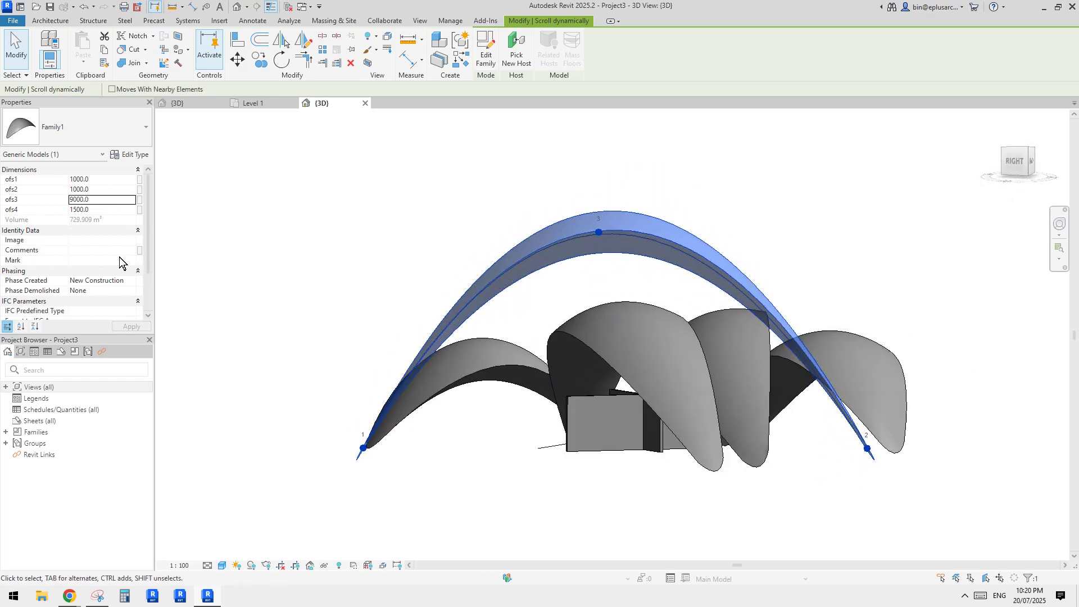
Set the long crossing roof's ofs4 to 1000 and then increase it to 2000
{"action": "left_click", "coordinate": [98, 210]}
{"action": "type", "text": "1000"}
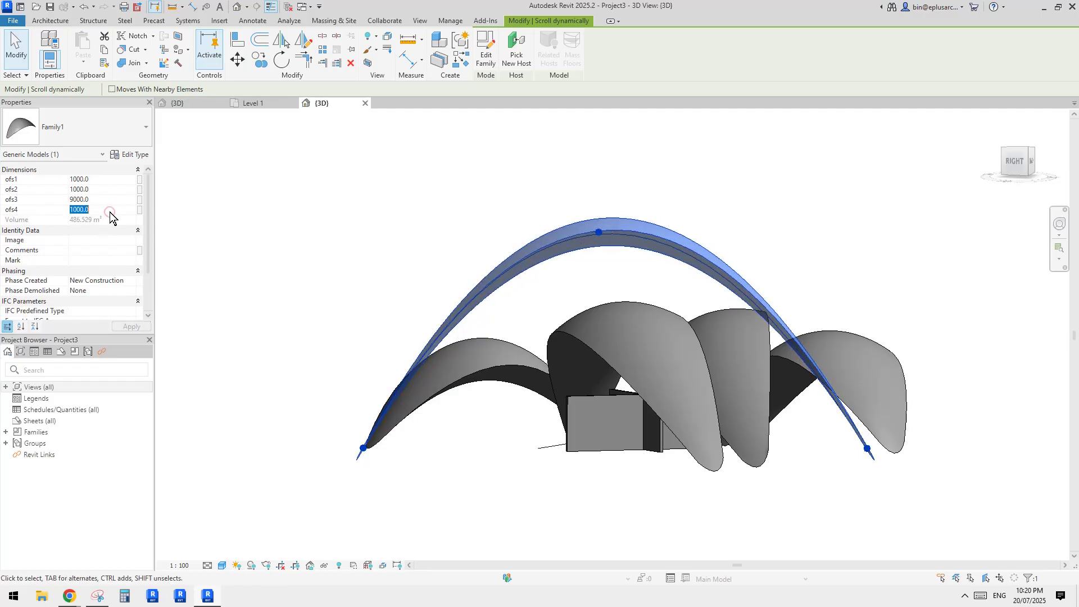
{"action": "type", "text": "2000"}
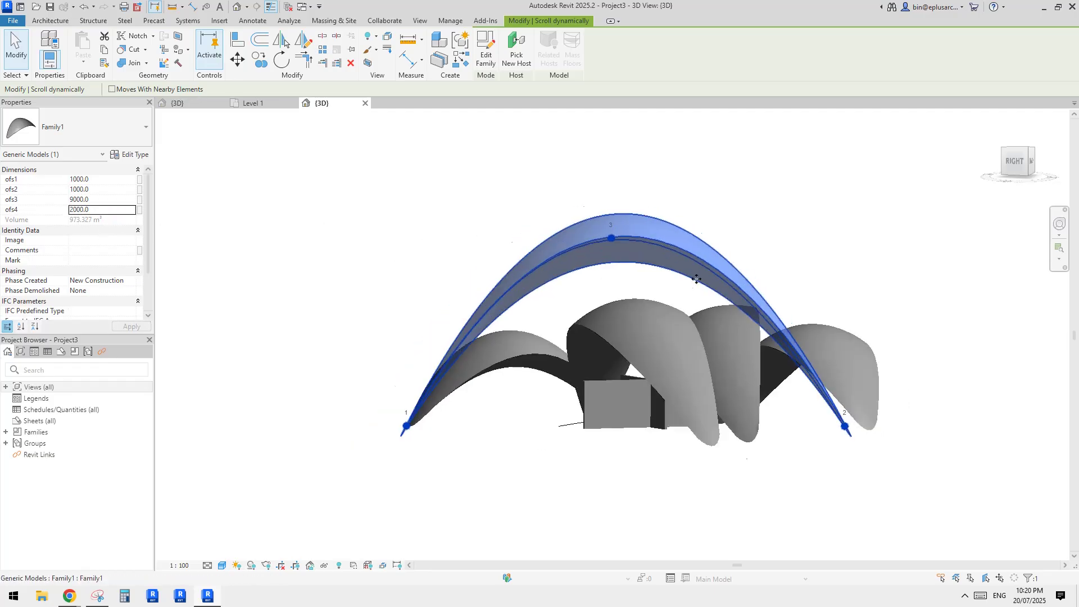
{"action": "middle_click_drag", "start_coordinate": [697, 279], "coordinate": [560, 408], "text": "shift"}
Narrow the short outer roof near the second roof's tip by setting its ofs3 to 2000
{"action": "left_click", "coordinate": [683, 490]}
{"action": "middle_click_drag", "start_coordinate": [682, 490], "coordinate": [749, 508], "text": "shift"}
{"action": "left_click", "coordinate": [827, 372]}
{"action": "middle_click_drag", "start_coordinate": [854, 372], "coordinate": [736, 399], "text": "shift"}
{"action": "scroll", "coordinate": [591, 486], "scroll_direction": "up", "scroll_amount": 3}
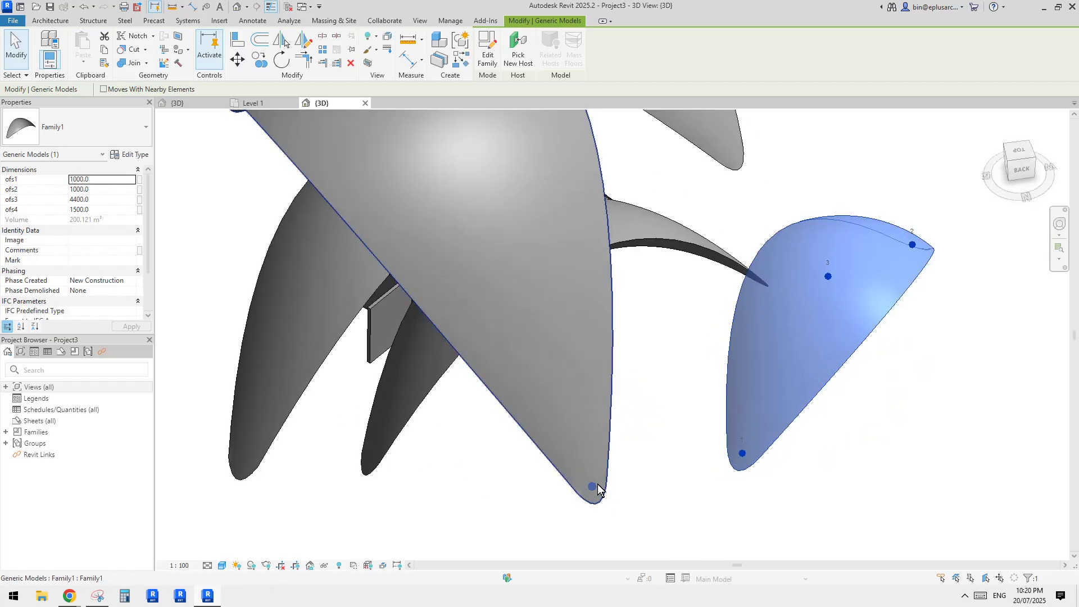
{"action": "middle_click_drag", "start_coordinate": [598, 488], "coordinate": [673, 417], "text": "shift"}
{"action": "left_click", "coordinate": [105, 201]}
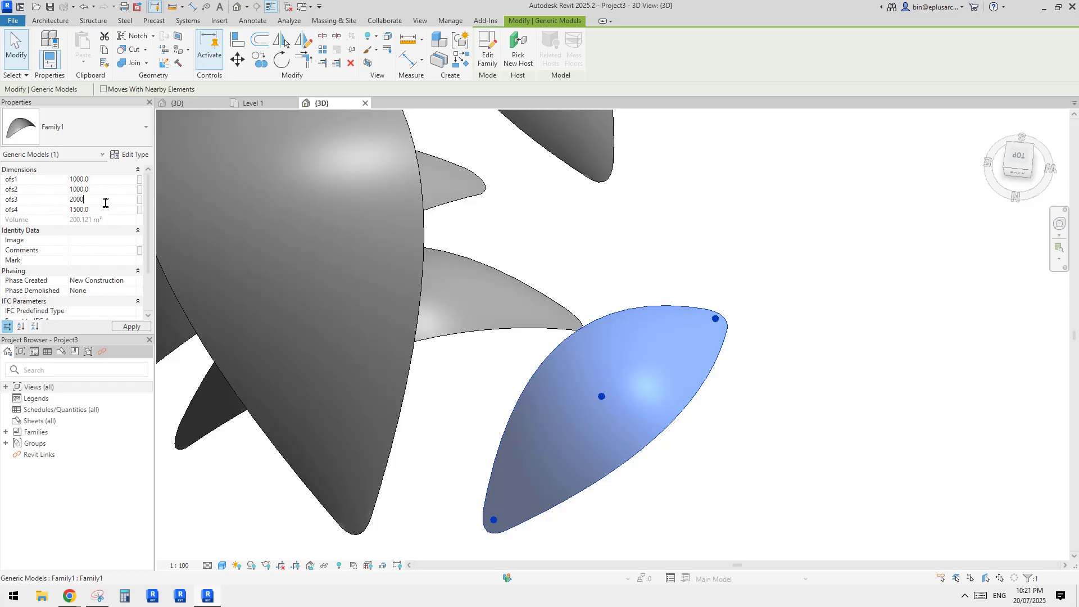
{"action": "middle_click_drag", "start_coordinate": [630, 368], "coordinate": [650, 347]}
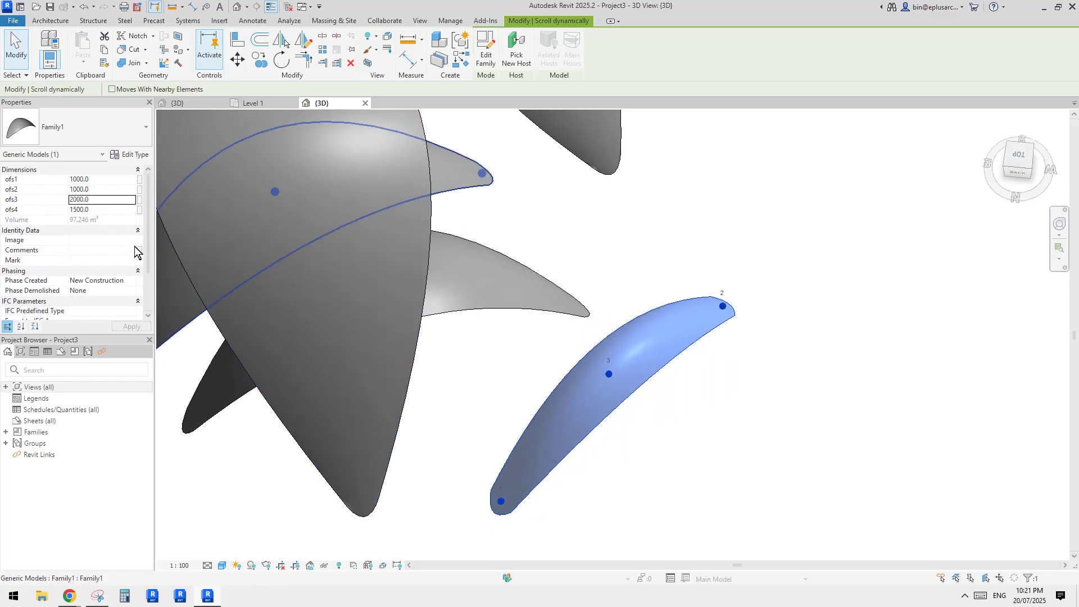
Set ofs4 of the short outer roof to 500
{"action": "type", "text": "500"}
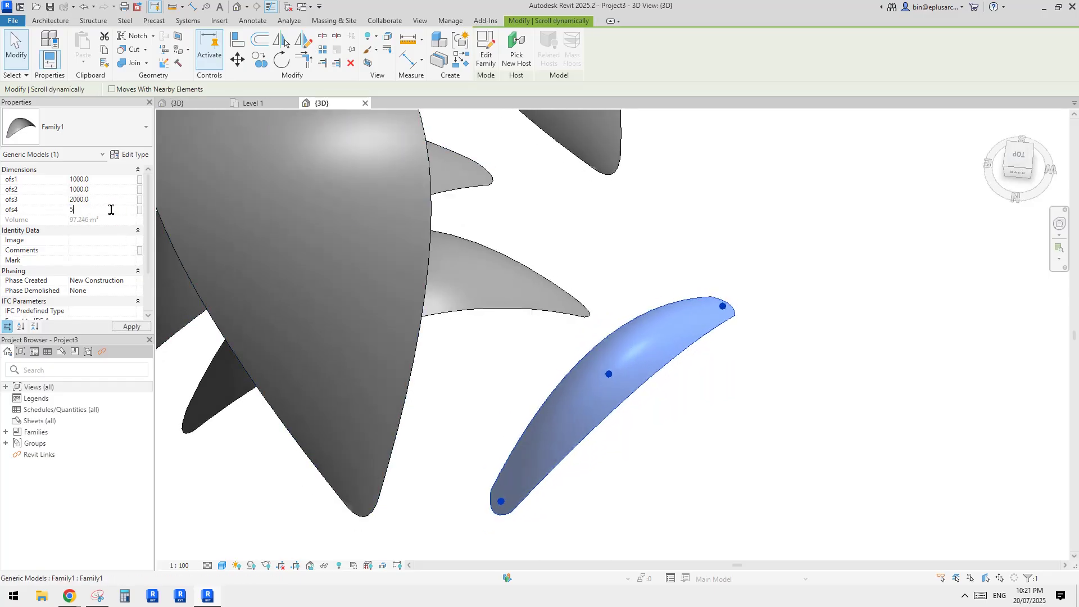
{"action": "middle_click_drag", "start_coordinate": [616, 376], "coordinate": [502, 399], "text": "shift"}
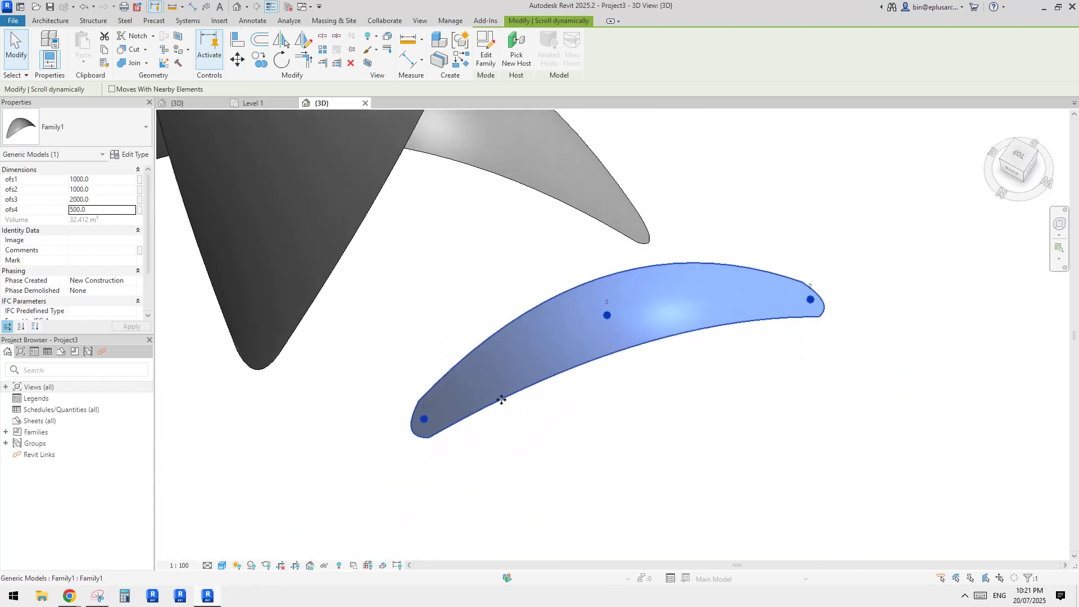
{"action": "middle_click_drag", "start_coordinate": [430, 416], "coordinate": [506, 349], "text": "shift"}
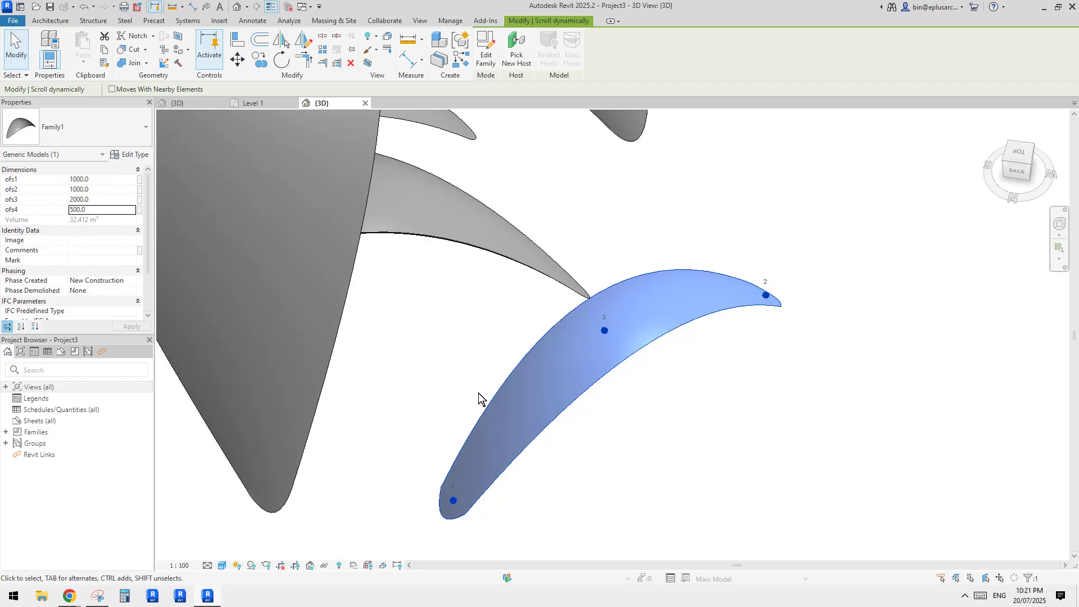
Set both ofs1 and ofs2 of the short outer roof to 500 to shrink its end tips
{"action": "left_click", "coordinate": [103, 181]}
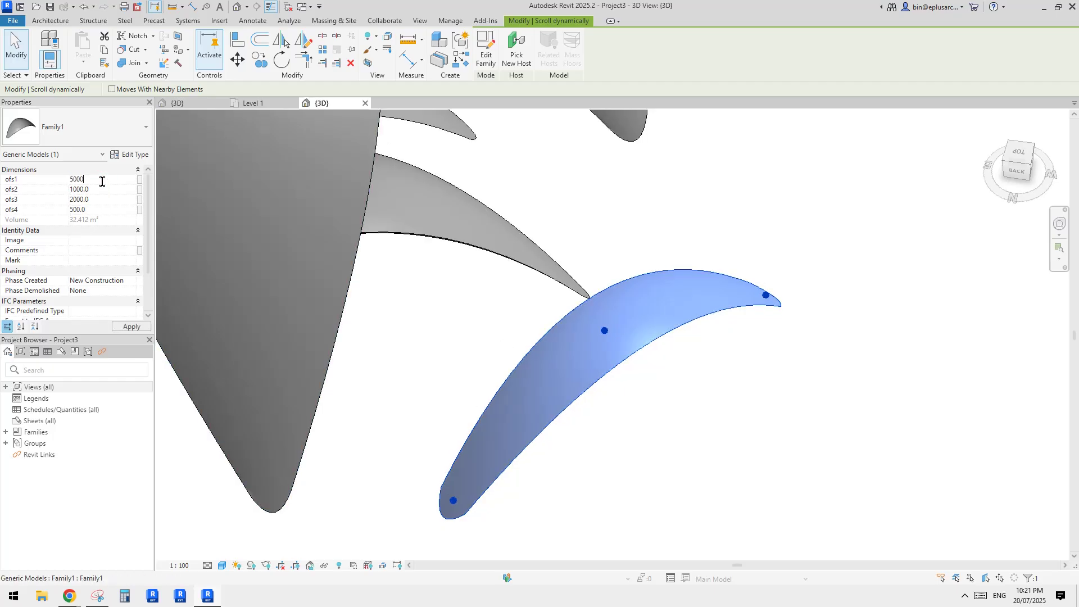
{"action": "key", "text": "Return"}
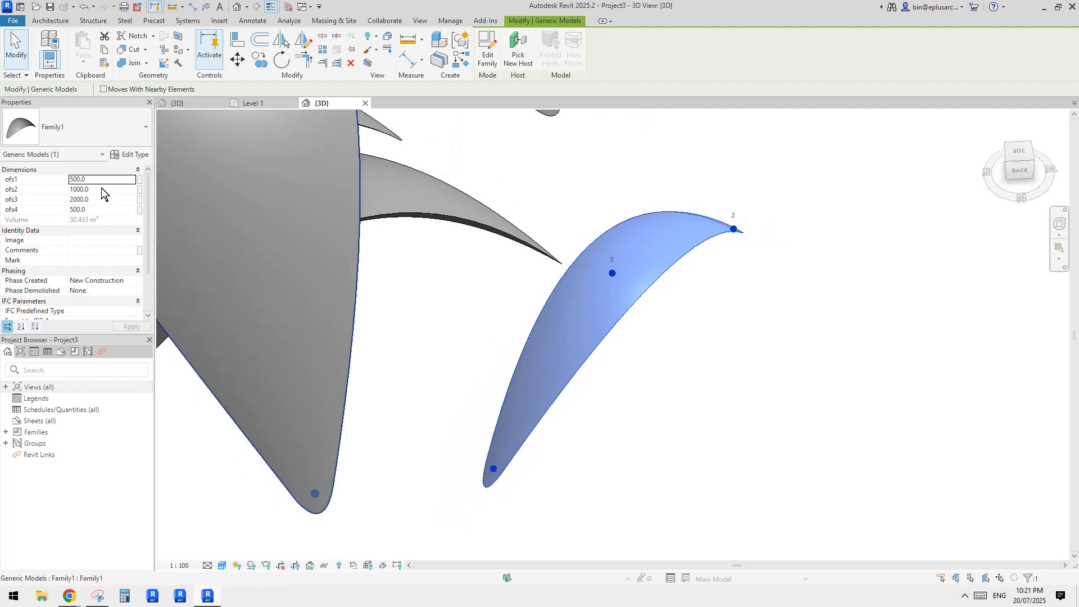
{"action": "left_click", "coordinate": [101, 190]}
{"action": "type", "text": "500"}
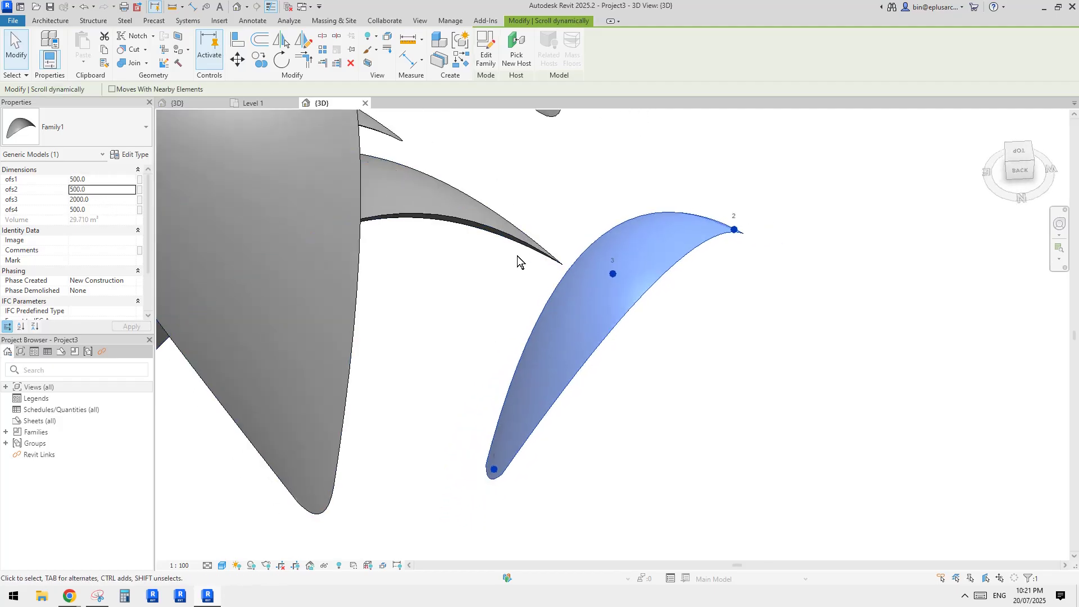
Change ofs2 of the short outer roof to 900
{"action": "left_click", "coordinate": [115, 190]}
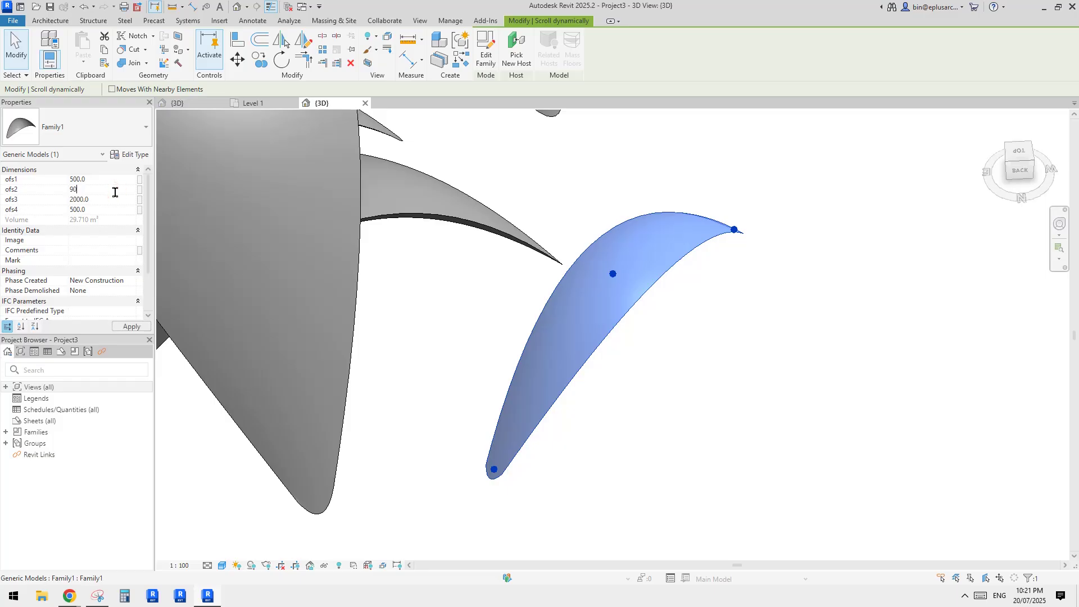
{"action": "type", "text": "900"}
{"action": "scroll", "coordinate": [594, 378], "scroll_direction": "up", "scroll_amount": 5}
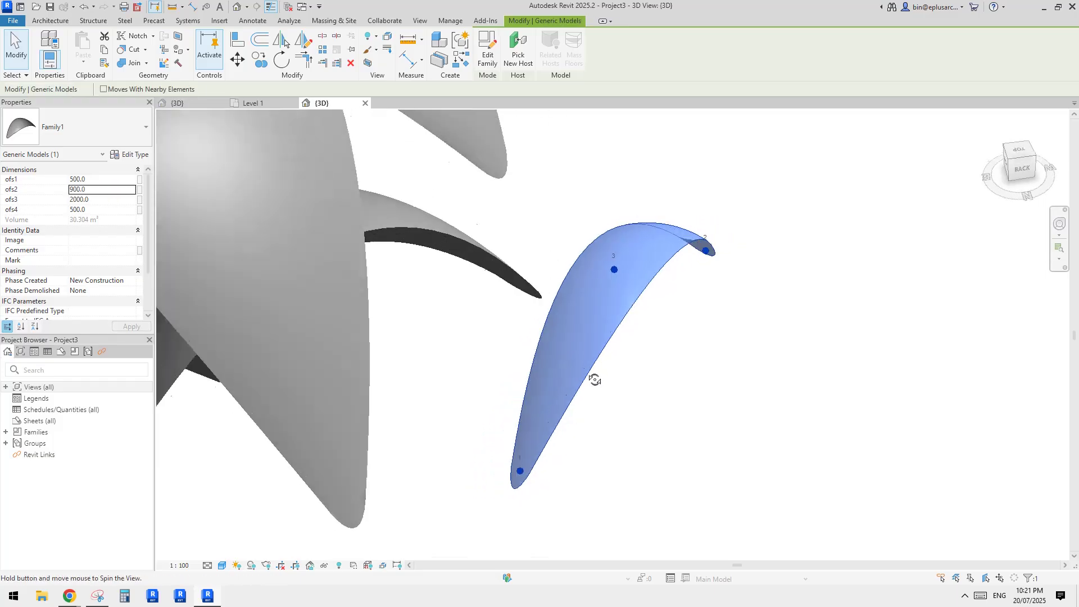
{"action": "middle_click_drag", "start_coordinate": [532, 485], "coordinate": [624, 410], "text": "shift"}
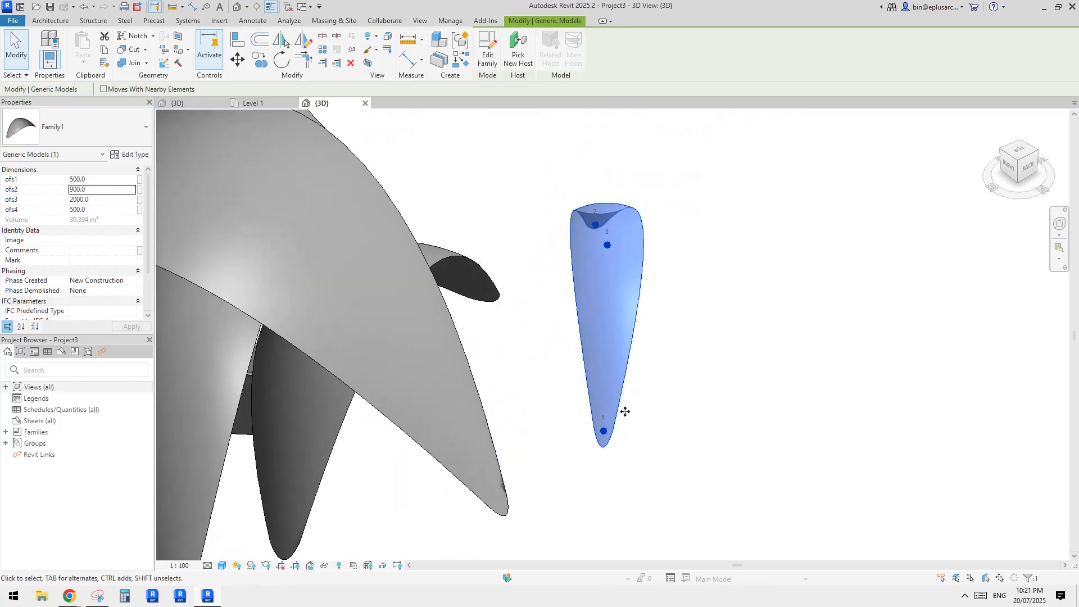
Set ofs1 of the short outer roof to 400, and finally reduce it to 300
{"action": "left_click", "coordinate": [102, 180]}
{"action": "type", "text": "400"}
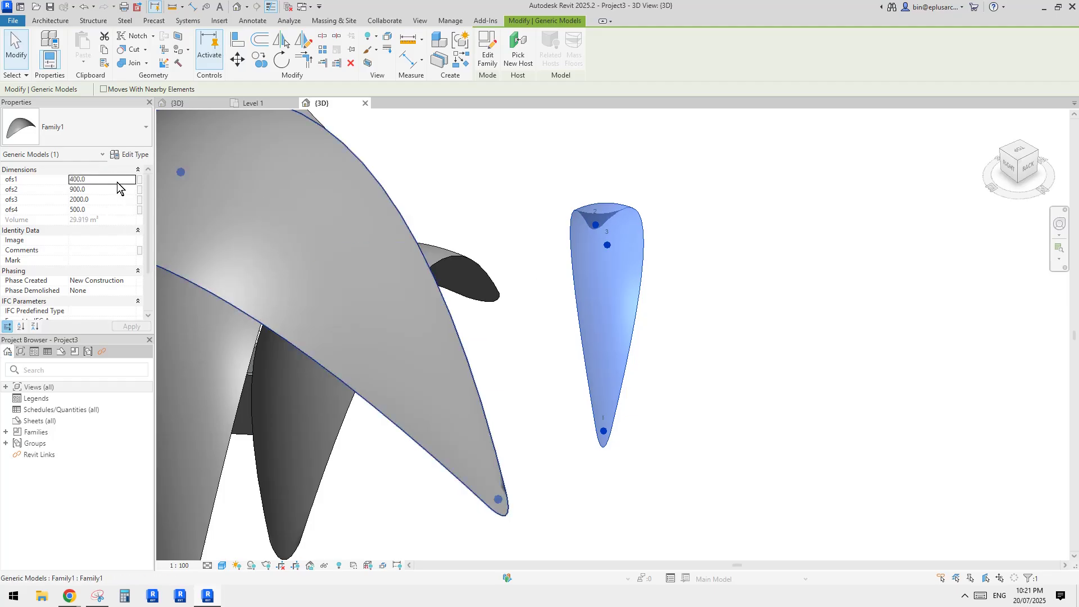
{"action": "left_click", "coordinate": [116, 179]}
{"action": "type", "text": "300"}
Create six more narrow roofs similar to the short outer roof, spread out around it with varied directions and lengths
{"action": "middle_click_drag", "start_coordinate": [741, 359], "coordinate": [694, 376], "text": "shift"}
{"action": "left_click", "coordinate": [730, 361]}
{"action": "left_click", "coordinate": [624, 298]}
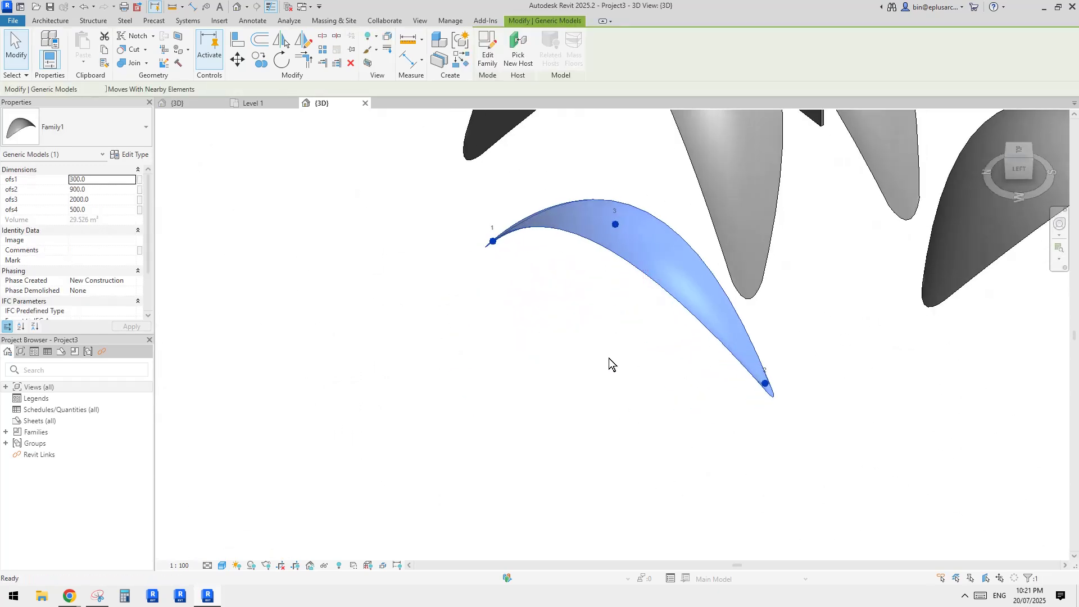
{"action": "key", "text": "c"}
{"action": "key", "text": "s"}
{"action": "left_click", "coordinate": [361, 330]}
{"action": "left_click", "coordinate": [513, 319]}
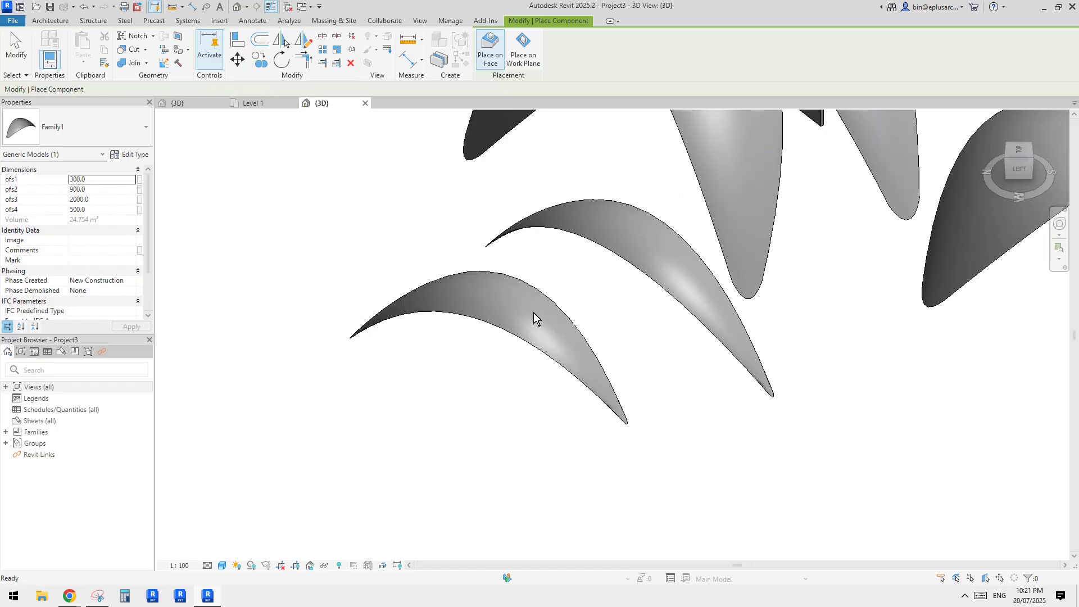
{"action": "middle_click_drag", "start_coordinate": [534, 315], "coordinate": [662, 440], "text": "shift"}
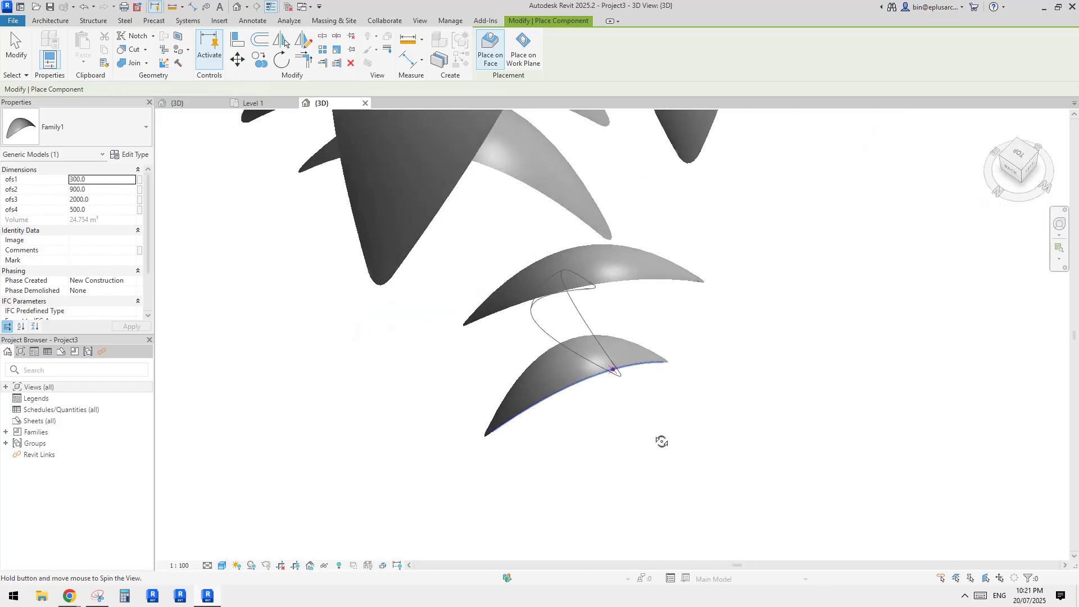
{"action": "left_click", "coordinate": [768, 337]}
{"action": "left_click", "coordinate": [750, 451]}
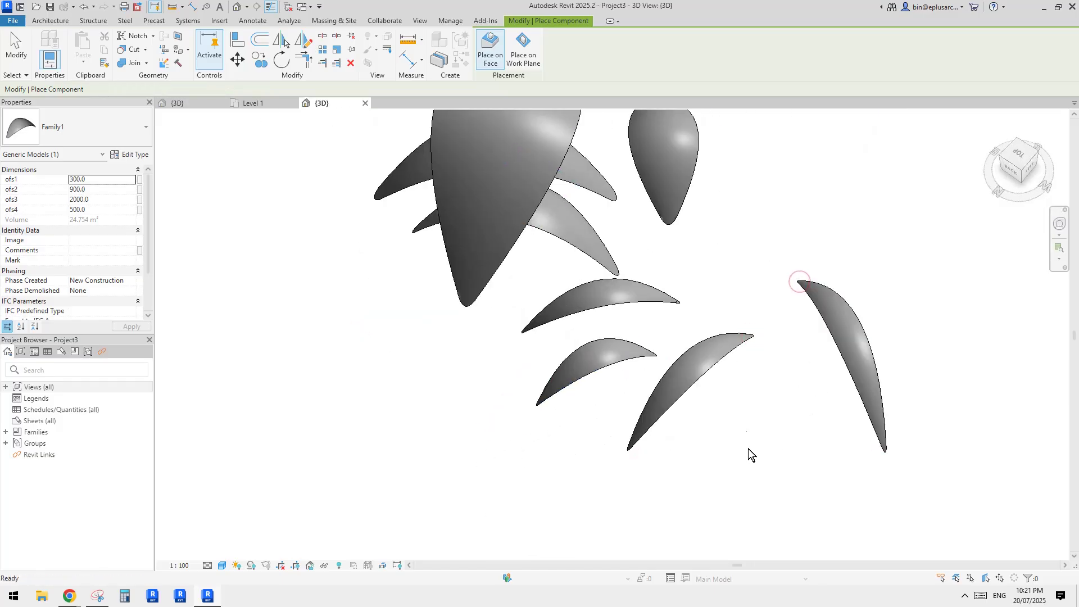
{"action": "left_click", "coordinate": [799, 323]}
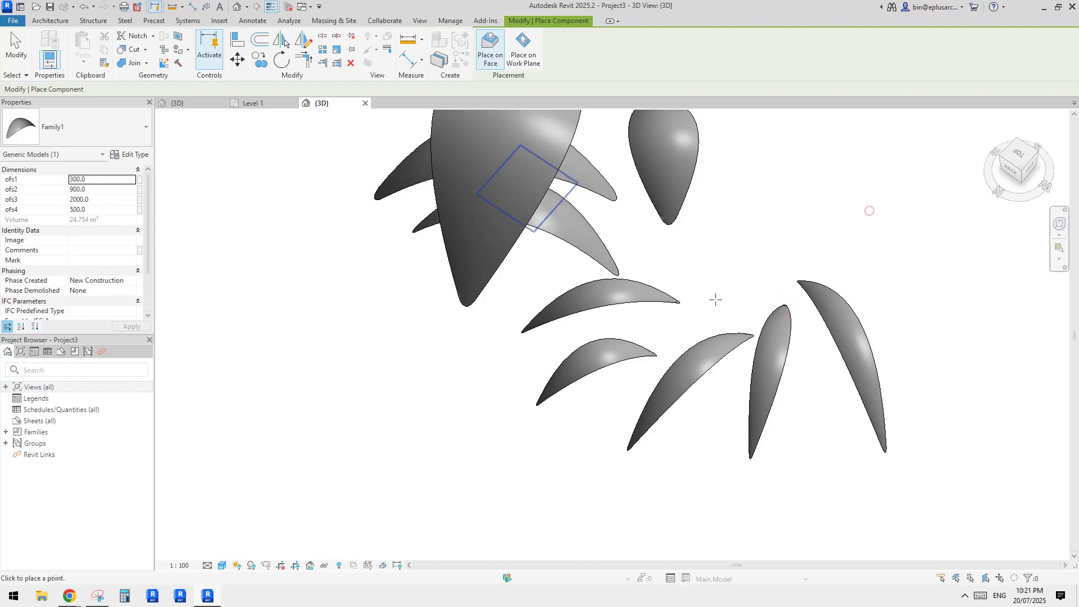
{"action": "middle_click_drag", "start_coordinate": [909, 294], "coordinate": [826, 343]}
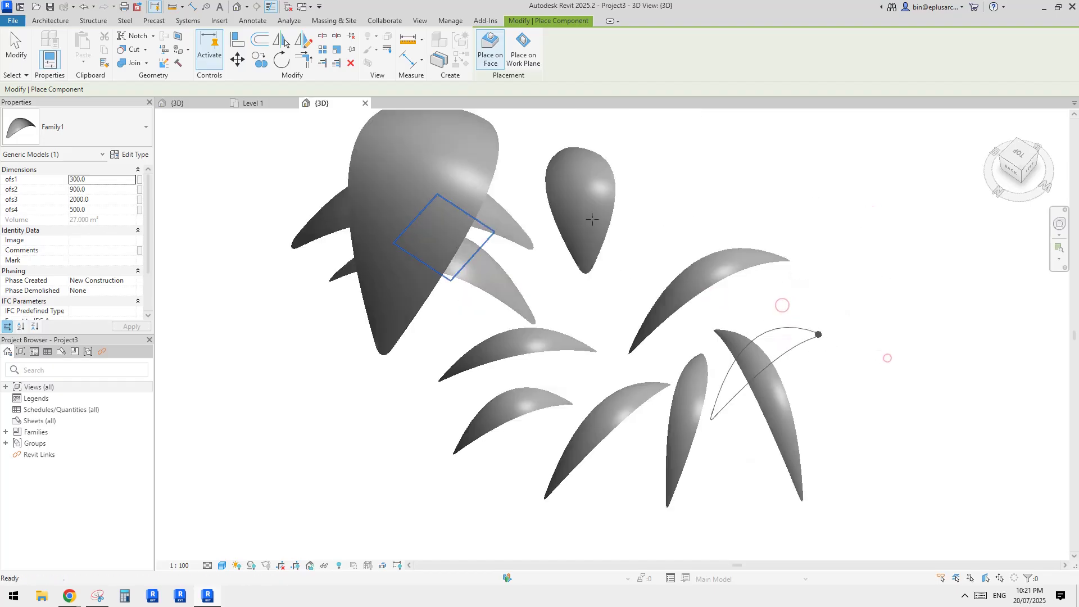
{"action": "scroll", "coordinate": [590, 221], "scroll_direction": "down", "scroll_amount": 2}
{"action": "key", "text": "Escape"}
{"action": "key", "text": "Escape"}
Create three more wide roofs similar to the large roof over the walls, placed in the open area beyond the small wide roof
{"action": "left_click", "coordinate": [487, 184]}
{"action": "middle_click_drag", "start_coordinate": [505, 192], "coordinate": [590, 297]}
{"action": "key", "text": "c"}
{"action": "key", "text": "s"}
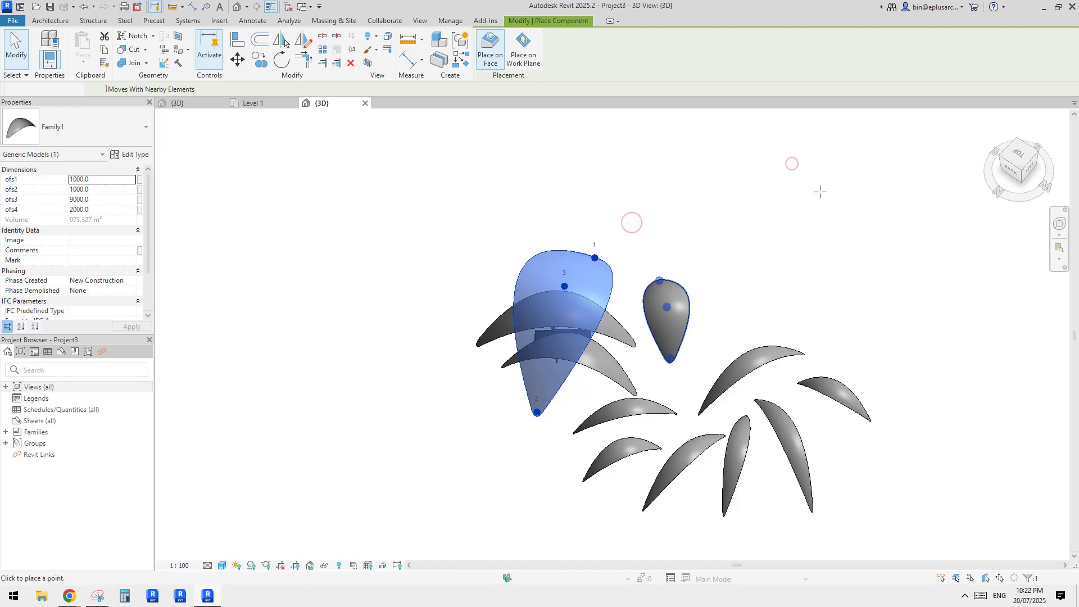
{"action": "left_click", "coordinate": [869, 188]}
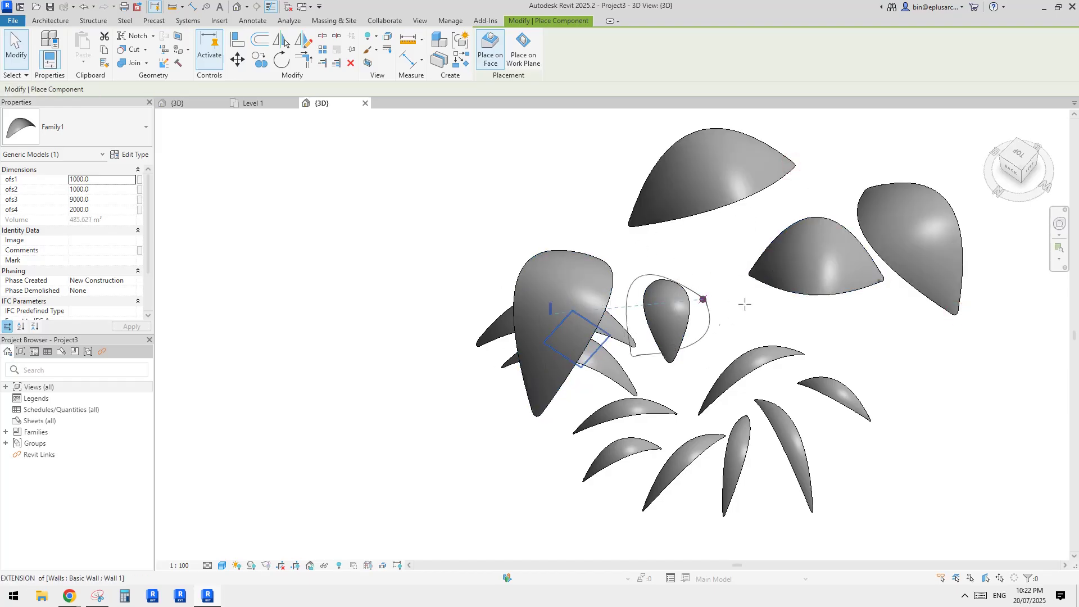
{"action": "middle_click_drag", "start_coordinate": [703, 301], "coordinate": [666, 295], "text": "shift"}
{"action": "key", "text": "Escape"}
Match two of the new wide roofs to the properties of the short narrow roof
{"action": "middle_click_drag", "start_coordinate": [754, 371], "coordinate": [618, 289]}
{"action": "middle_click_drag", "start_coordinate": [683, 348], "coordinate": [673, 358]}
{"action": "key", "text": "m"}
{"action": "key", "text": "a"}
{"action": "left_click", "coordinate": [694, 384]}
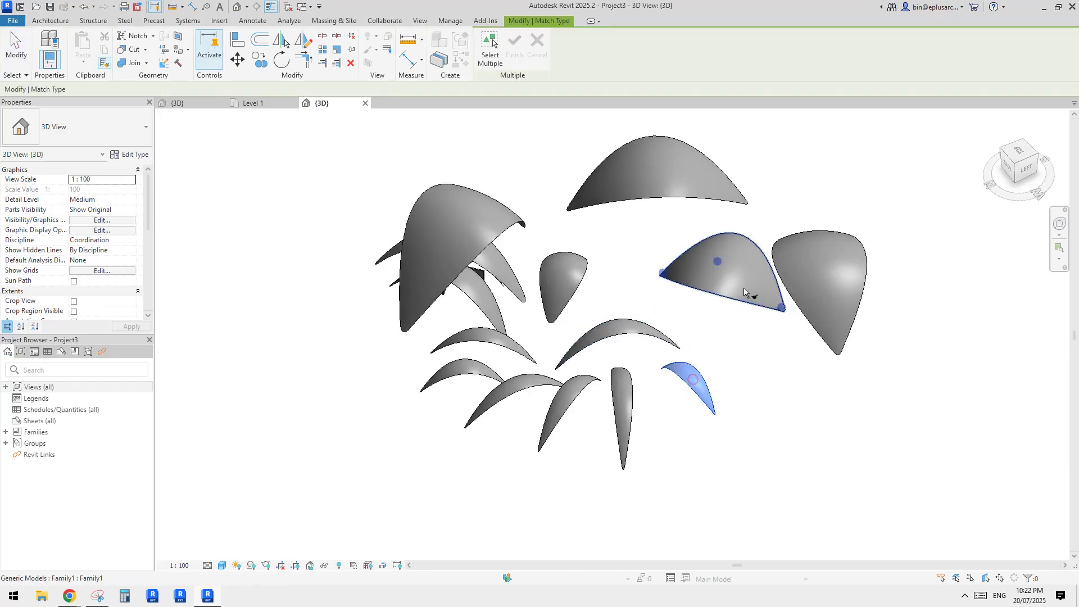
{"action": "left_click", "coordinate": [747, 298]}
{"action": "left_click", "coordinate": [837, 300]}
{"action": "key", "text": "Escape"}
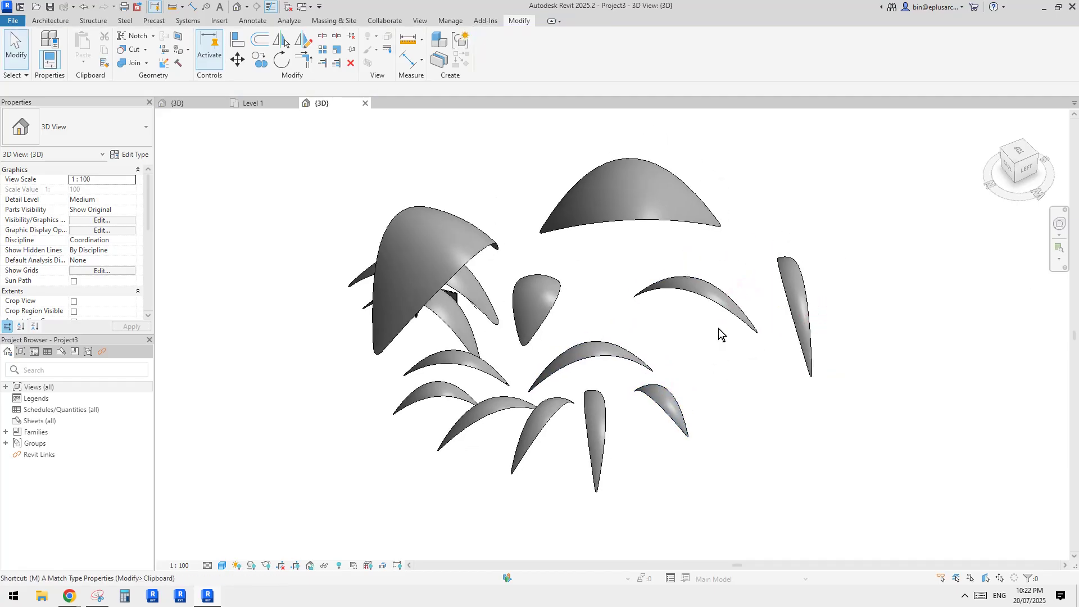
Match the two narrowed roofs to the properties of the remaining new wide roof
{"action": "key", "text": "m"}
{"action": "key", "text": "a"}
{"action": "left_click", "coordinate": [656, 176]}
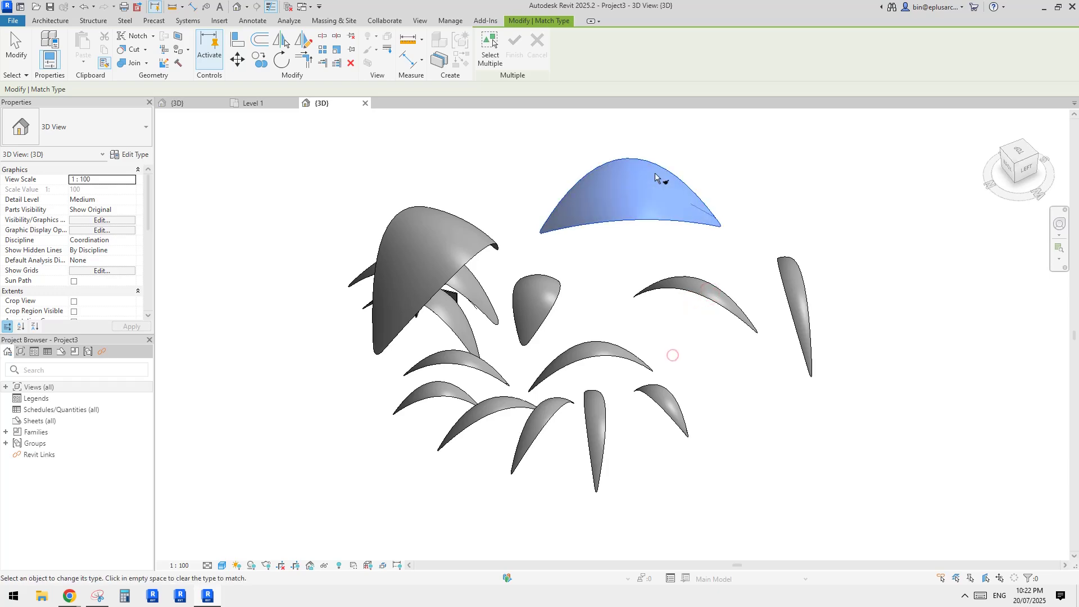
{"action": "left_click", "coordinate": [703, 284]}
{"action": "left_click", "coordinate": [793, 282]}
{"action": "key", "text": "Escape"}
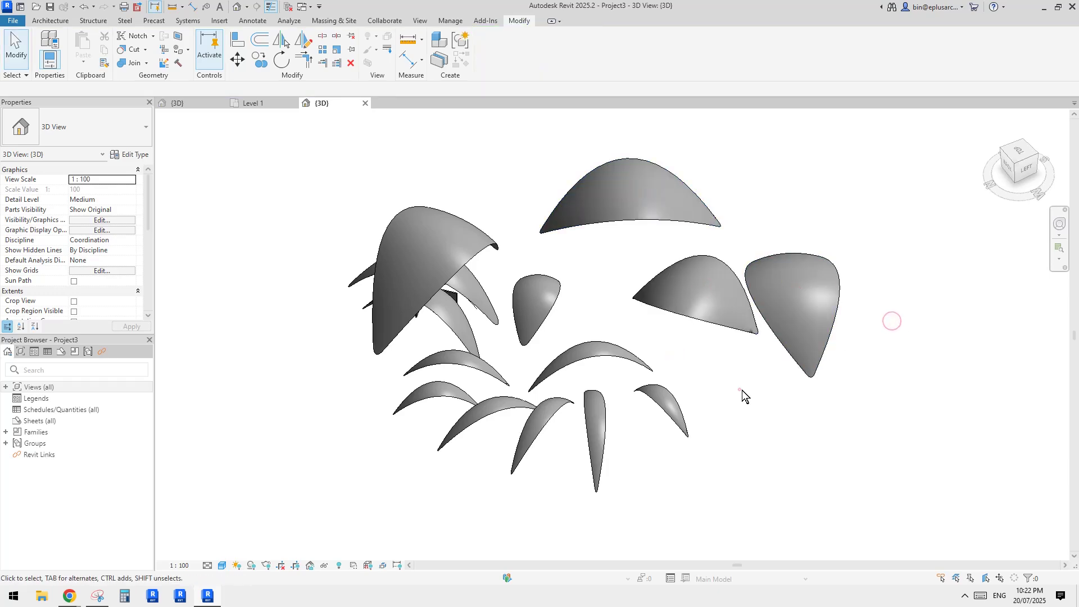
Delete the tall arched roof that rises above the cluster of narrow roofs
{"action": "middle_click_drag", "start_coordinate": [742, 394], "coordinate": [427, 296], "text": "shift"}
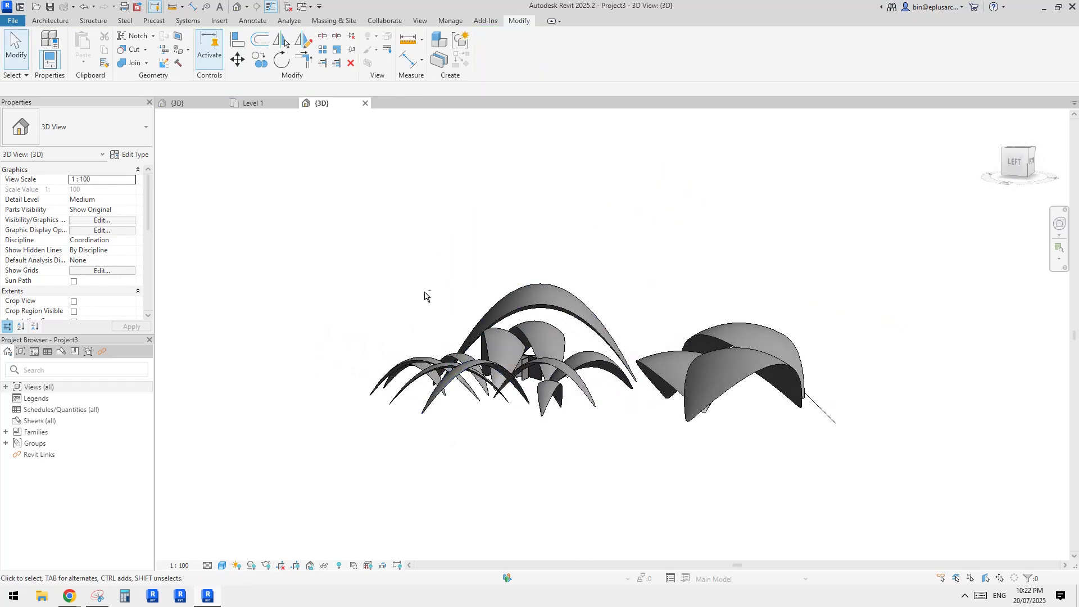
{"action": "left_click", "coordinate": [571, 302]}
{"action": "key", "text": "Delete"}
{"action": "middle_click_drag", "start_coordinate": [602, 307], "coordinate": [676, 332], "text": "shift"}
{"action": "scroll", "coordinate": [676, 332], "scroll_direction": "up", "scroll_amount": 3}
{"action": "middle_click_drag", "start_coordinate": [585, 349], "coordinate": [774, 379], "text": "shift"}
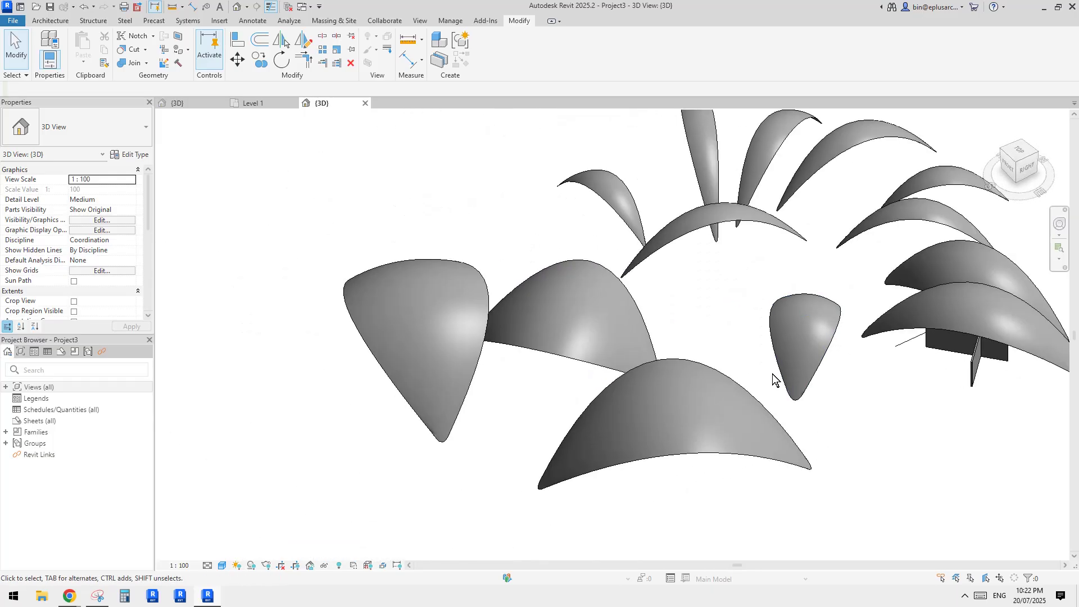
Compare the roof arrangement with the bamboo leaf-shaped roof reference image in Chrome and return to Revit
{"action": "mouse_move", "coordinate": [71, 595]}
{"action": "left_click", "coordinate": [191, 553]}
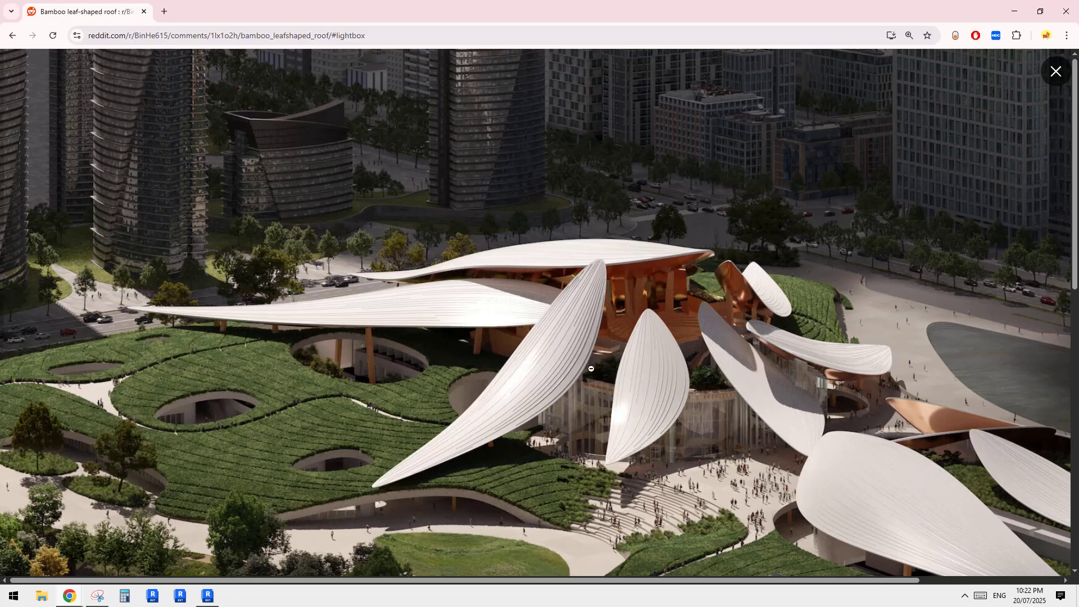
{"action": "key", "text": "alt+Tab"}
{"action": "middle_click_drag", "start_coordinate": [636, 416], "coordinate": [740, 472], "text": "shift"}
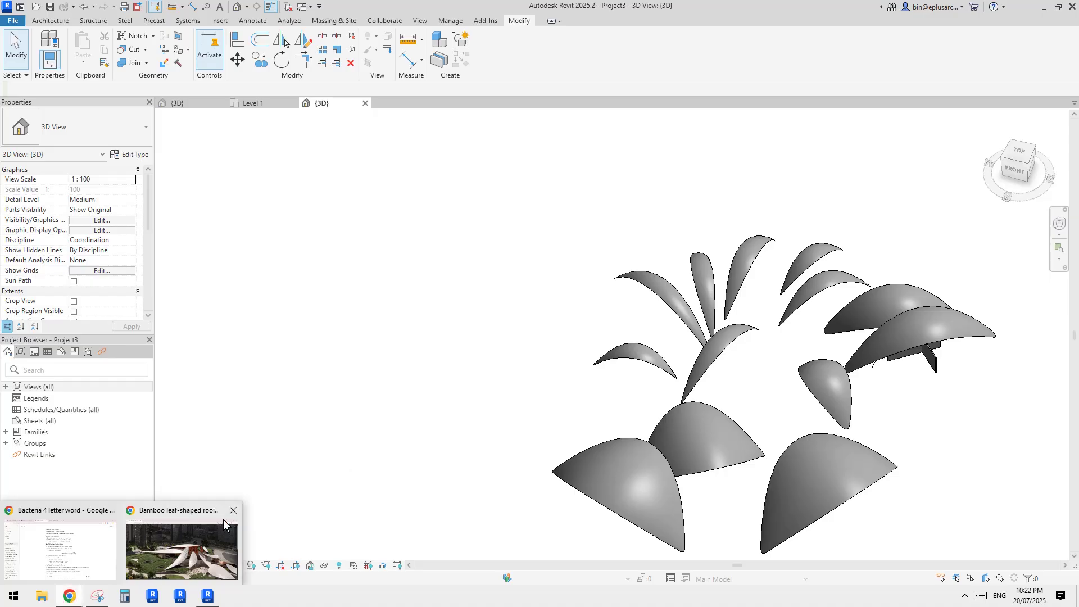
{"action": "left_click", "coordinate": [224, 519]}
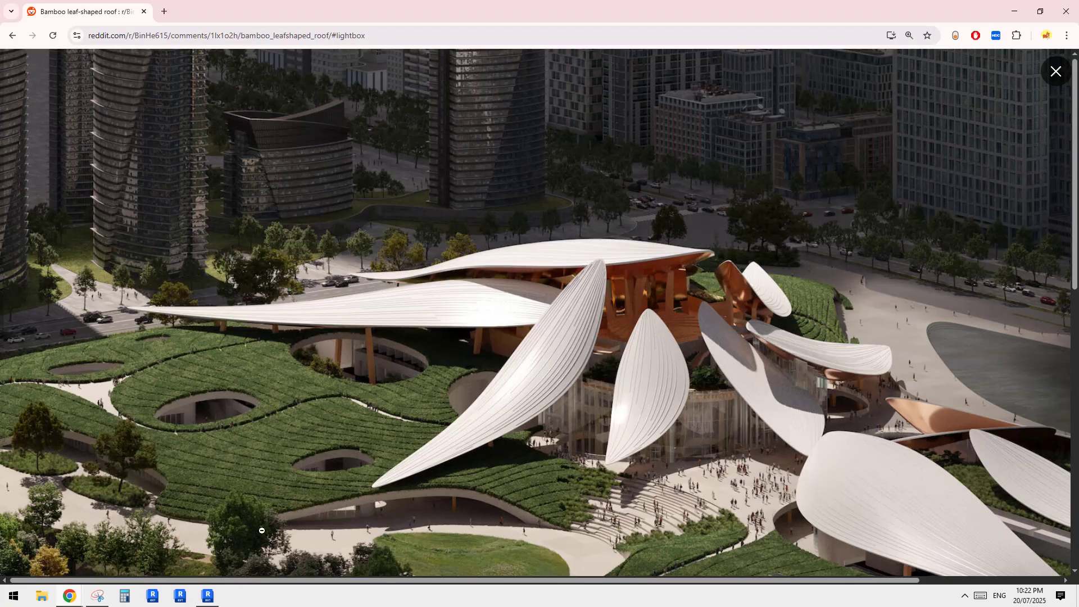
{"action": "key", "text": "alt+Tab"}
{"action": "middle_click_drag", "start_coordinate": [751, 450], "coordinate": [678, 443], "text": "shift"}
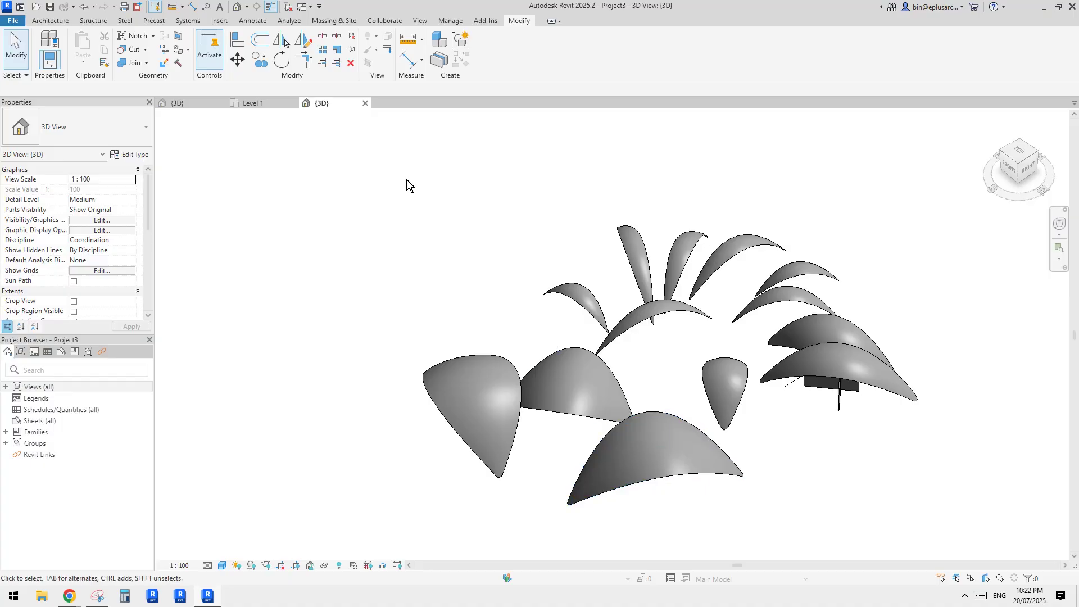
Open the 3D view of the Family1 roof family and display it shaded
{"action": "left_click", "coordinate": [192, 103]}
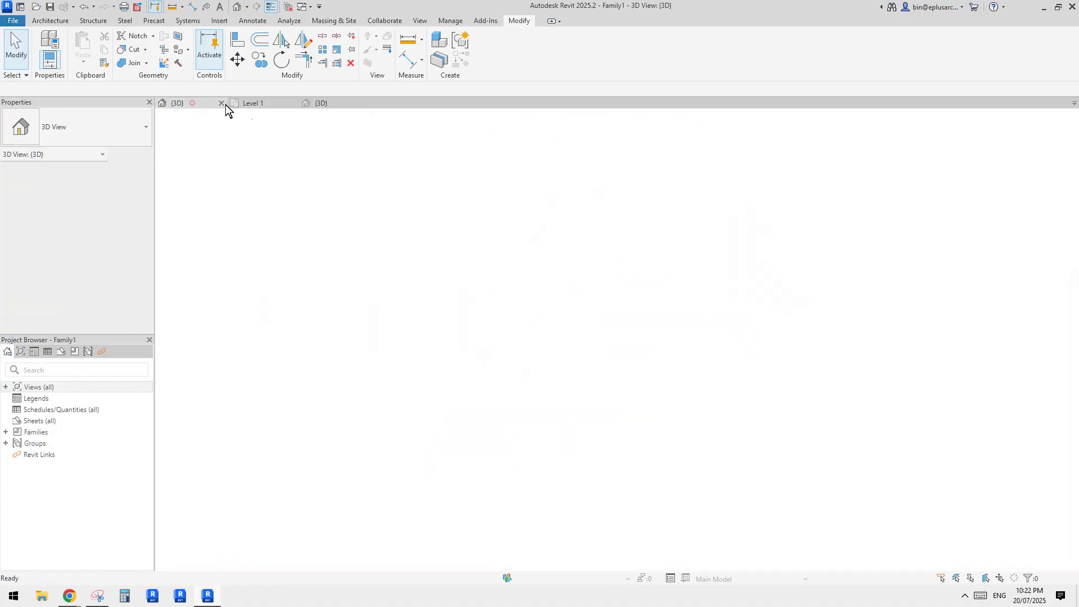
{"action": "left_click", "coordinate": [263, 103]}
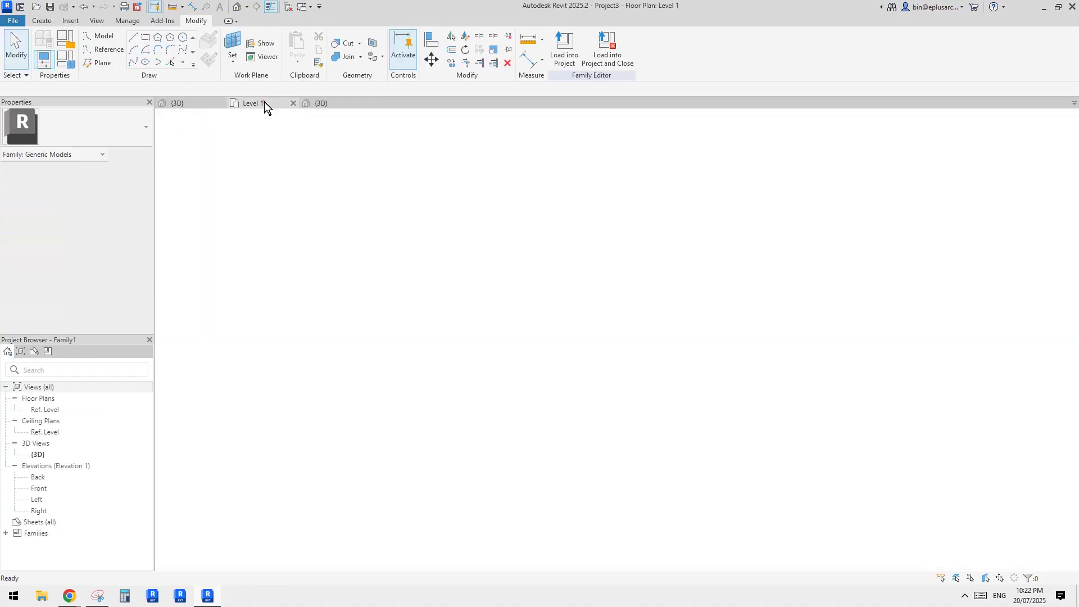
{"action": "left_click", "coordinate": [190, 103]}
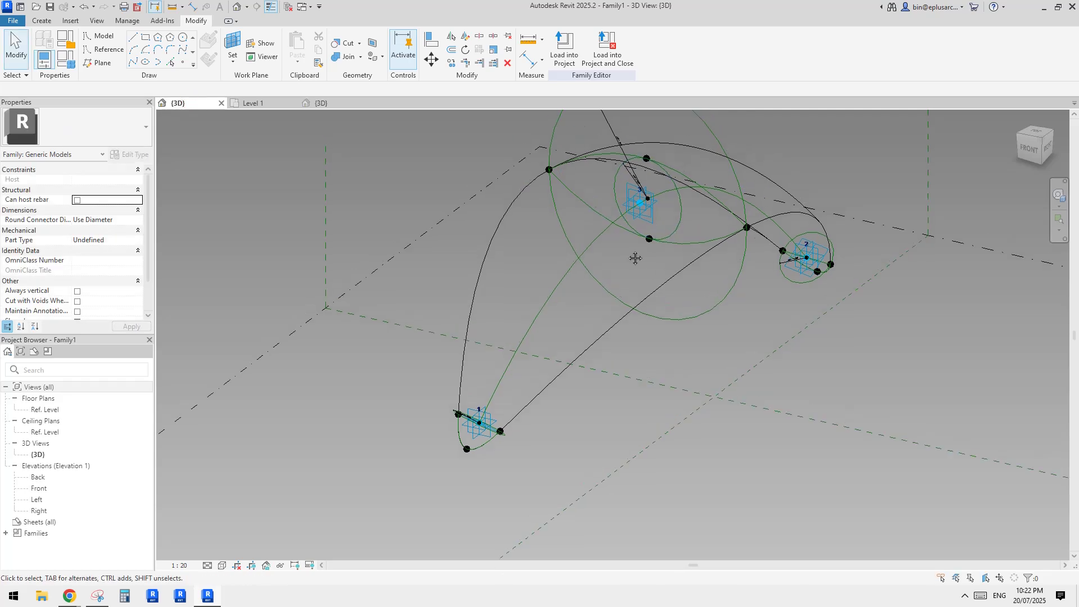
{"action": "key", "text": "s"}
{"action": "key", "text": "d"}
{"action": "middle_click_drag", "start_coordinate": [634, 249], "coordinate": [595, 308], "text": "shift"}
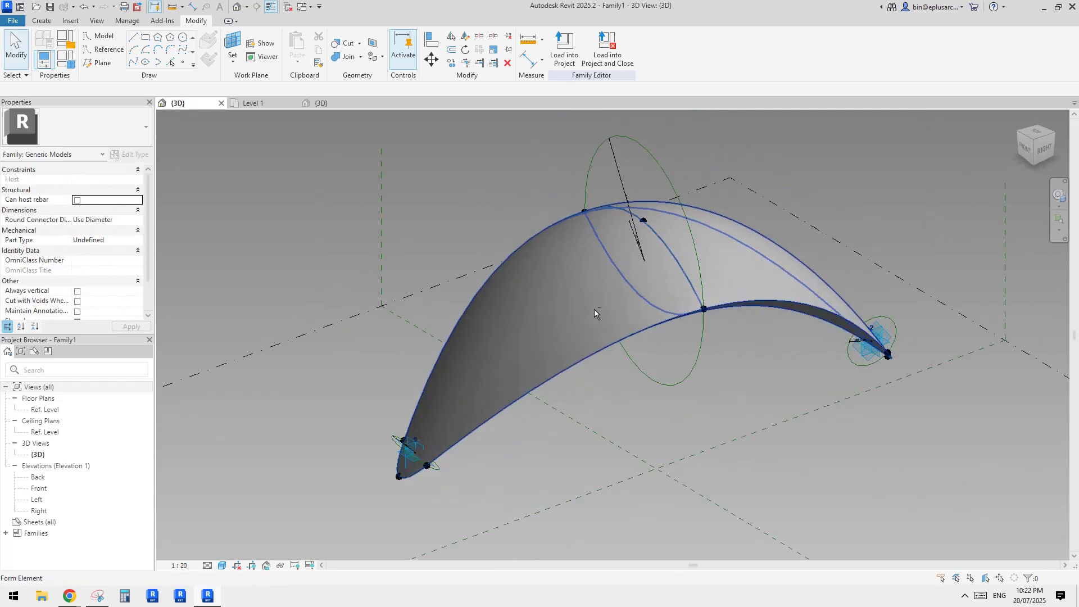
Try dividing the roof form's surface with only the V grid enabled, at a fixed number of 10
{"action": "left_click", "coordinate": [534, 283]}
{"action": "middle_click_drag", "start_coordinate": [534, 283], "coordinate": [549, 304], "text": "shift"}
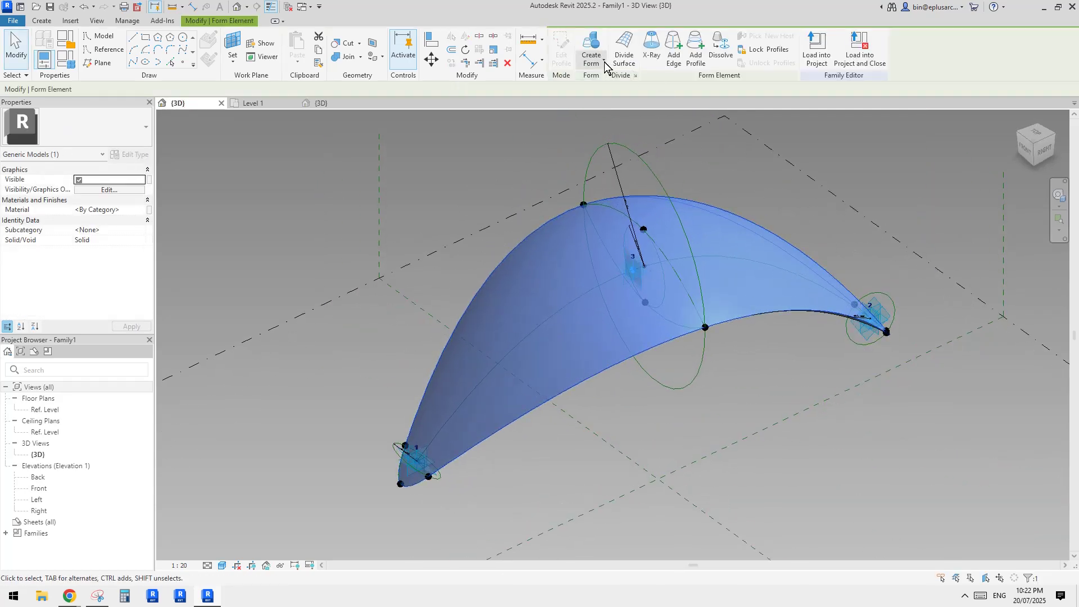
{"action": "middle_click_drag", "start_coordinate": [627, 131], "coordinate": [625, 156]}
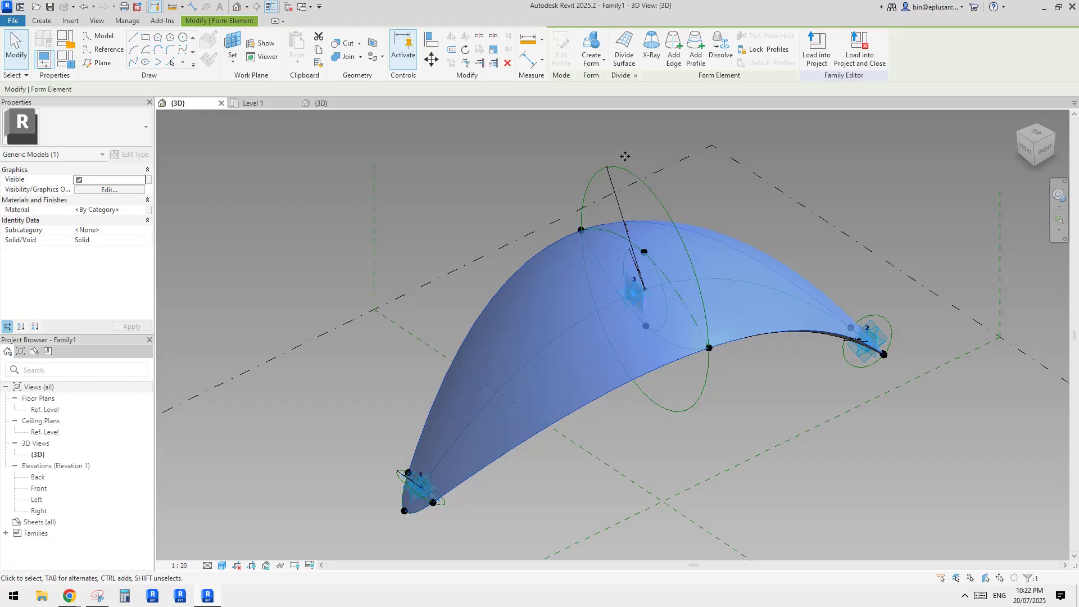
{"action": "left_click", "coordinate": [618, 66]}
{"action": "middle_click_drag", "start_coordinate": [702, 337], "coordinate": [730, 332], "text": "shift"}
{"action": "left_click", "coordinate": [561, 51]}
{"action": "middle_click_drag", "start_coordinate": [739, 181], "coordinate": [543, 288], "text": "shift"}
{"action": "middle_click_drag", "start_coordinate": [612, 278], "coordinate": [848, 255], "text": "shift"}
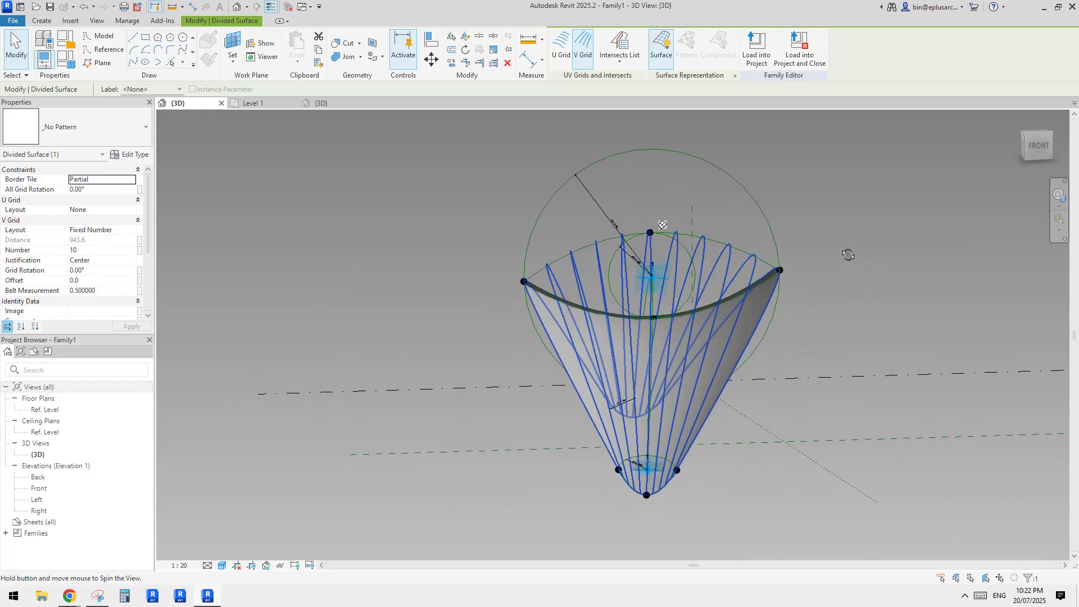
{"action": "mouse_move", "coordinate": [694, 275]}
{"action": "middle_mouse_down", "text": "shift"}
{"action": "mouse_move", "coordinate": [707, 266]}
{"action": "mouse_move", "coordinate": [692, 283]}
{"action": "middle_mouse_up", "text": "shift"}
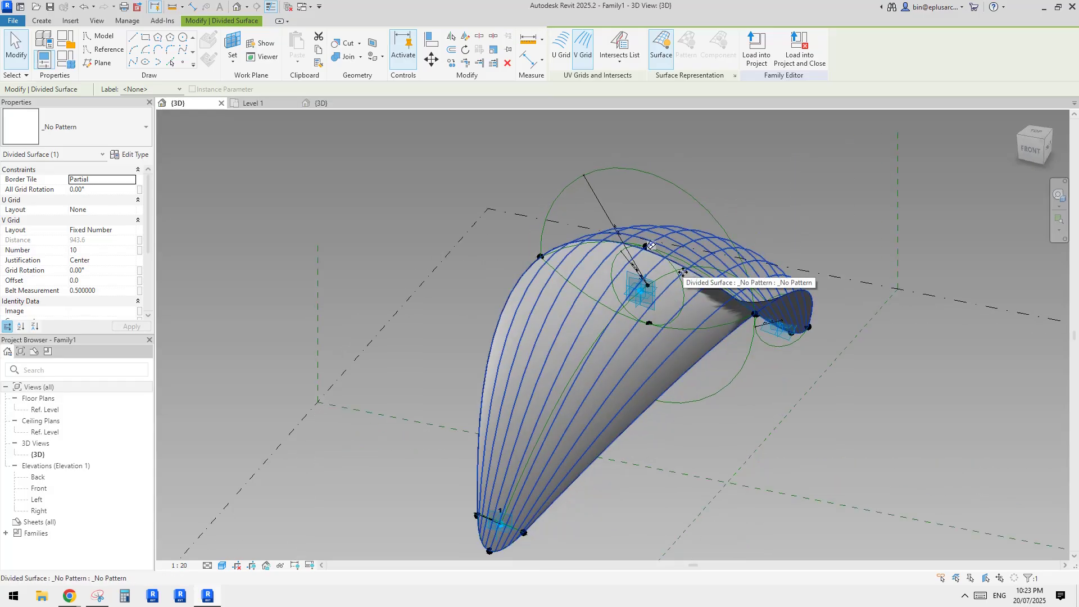
Try the surface and U grid display options on the divided surface, and delete the divided surface
{"action": "left_click", "coordinate": [659, 55]}
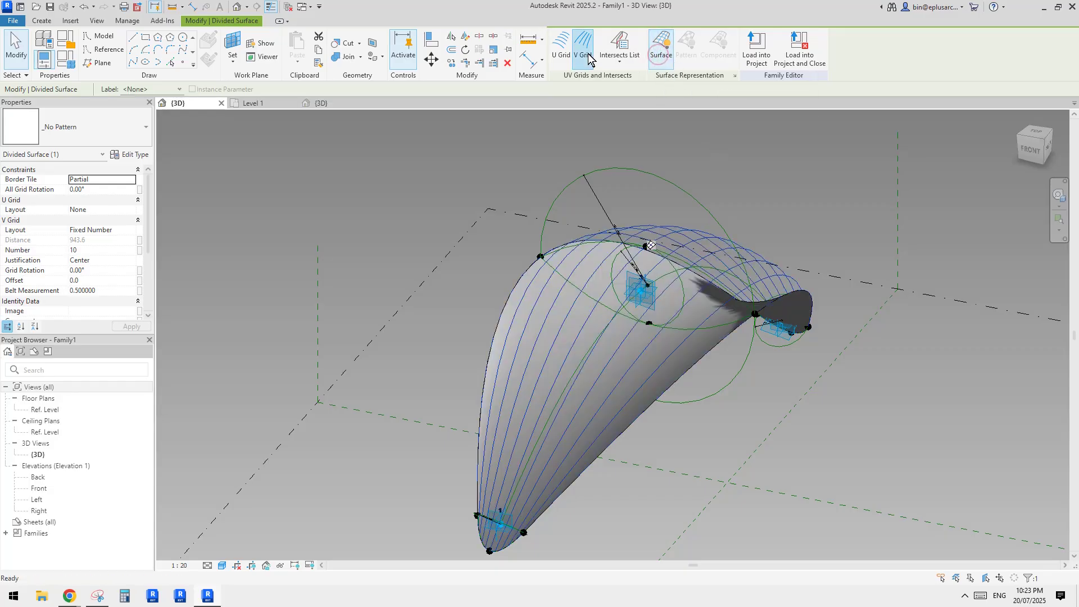
{"action": "left_click", "coordinate": [561, 46]}
{"action": "left_click", "coordinate": [556, 46]}
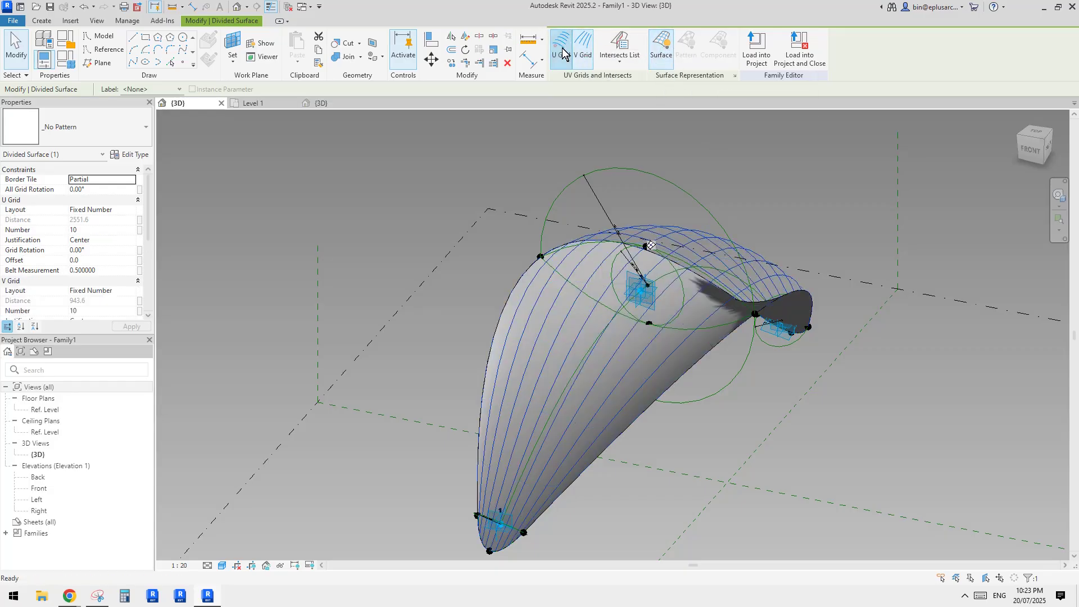
{"action": "middle_click_drag", "start_coordinate": [736, 253], "coordinate": [586, 300], "text": "shift"}
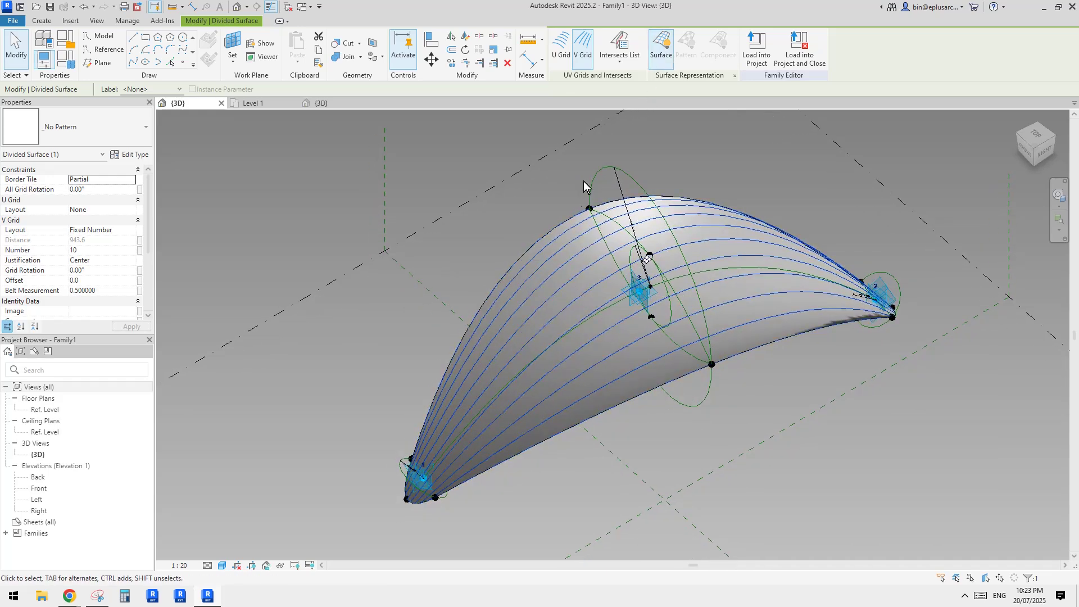
{"action": "key", "text": "Delete"}
Associate the roof form's material with a new instance family parameter named material
{"action": "left_click", "coordinate": [592, 294]}
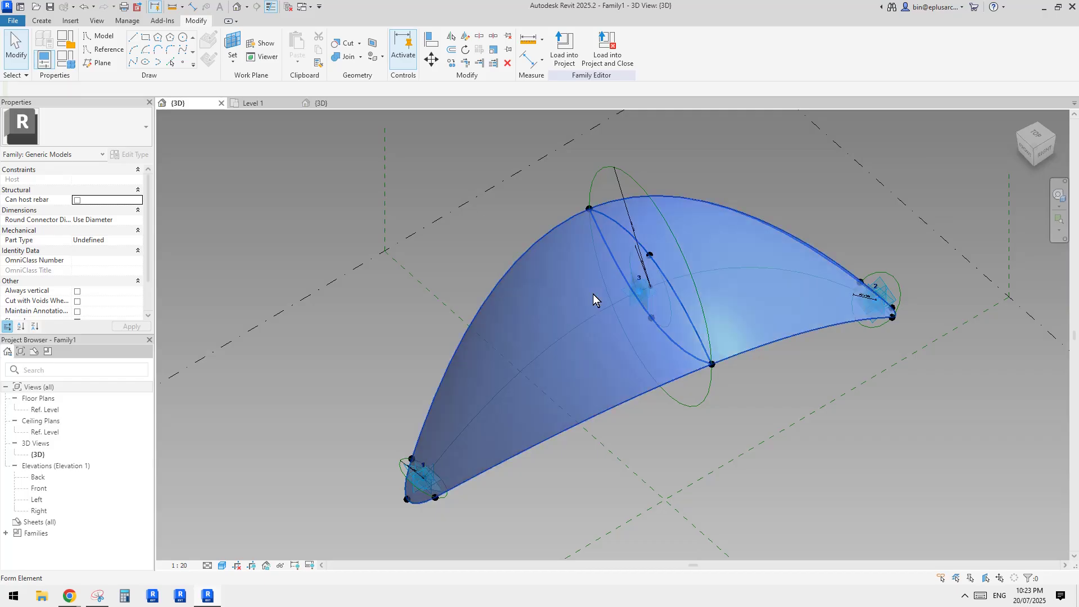
{"action": "left_click", "coordinate": [149, 210]}
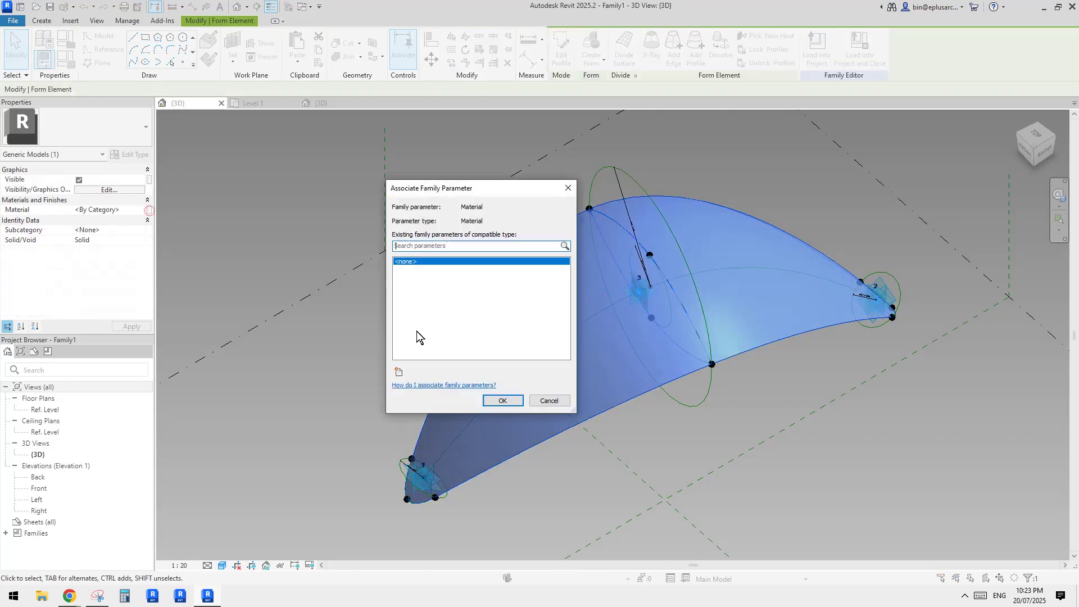
{"action": "left_click", "coordinate": [399, 372]}
{"action": "type", "text": "material"}
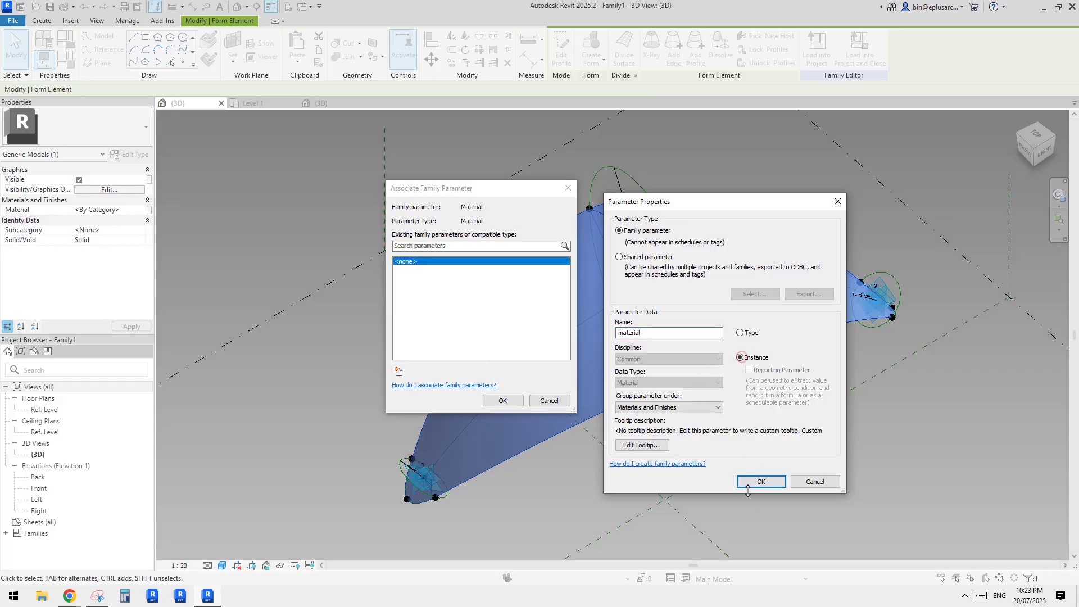
{"action": "left_click", "coordinate": [741, 357]}
{"action": "left_click", "coordinate": [760, 482]}
{"action": "left_click", "coordinate": [512, 402]}
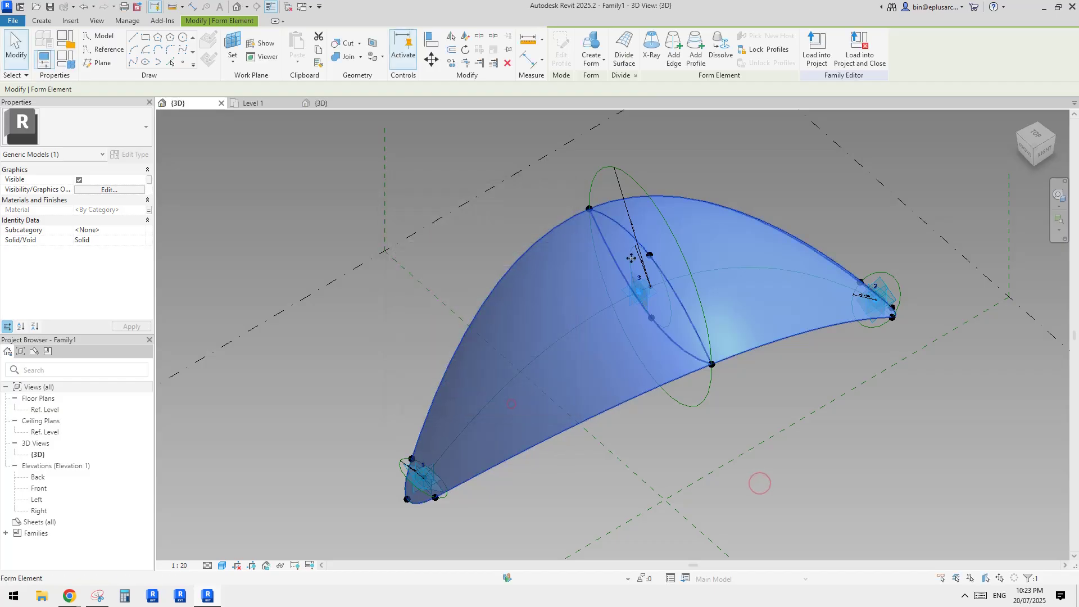
Load the updated roof family into Project3, overwriting the existing version
{"action": "left_click", "coordinate": [809, 57]}
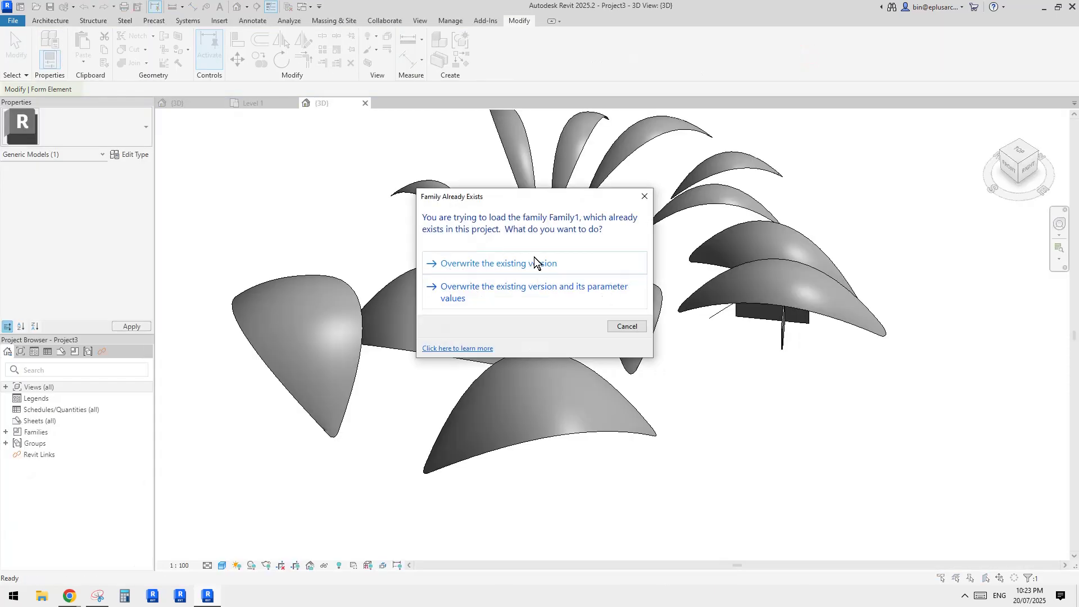
{"action": "left_click", "coordinate": [531, 261]}
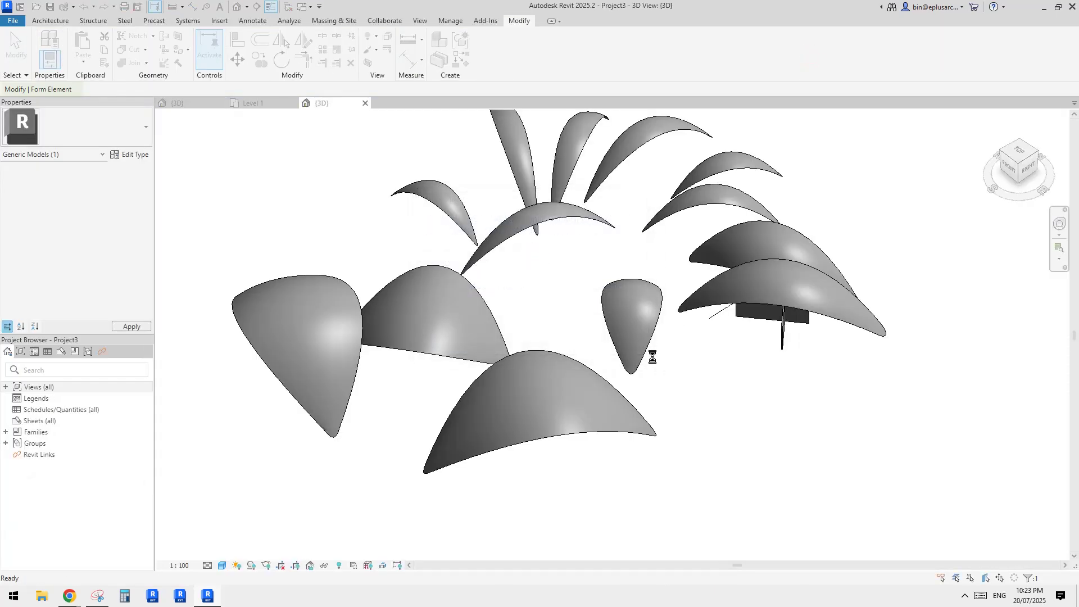
Create a new material for the material parameter of the large roof instance at the front of the group
{"action": "left_click", "coordinate": [536, 389]}
{"action": "scroll", "coordinate": [536, 389], "scroll_direction": "up", "scroll_amount": 3}
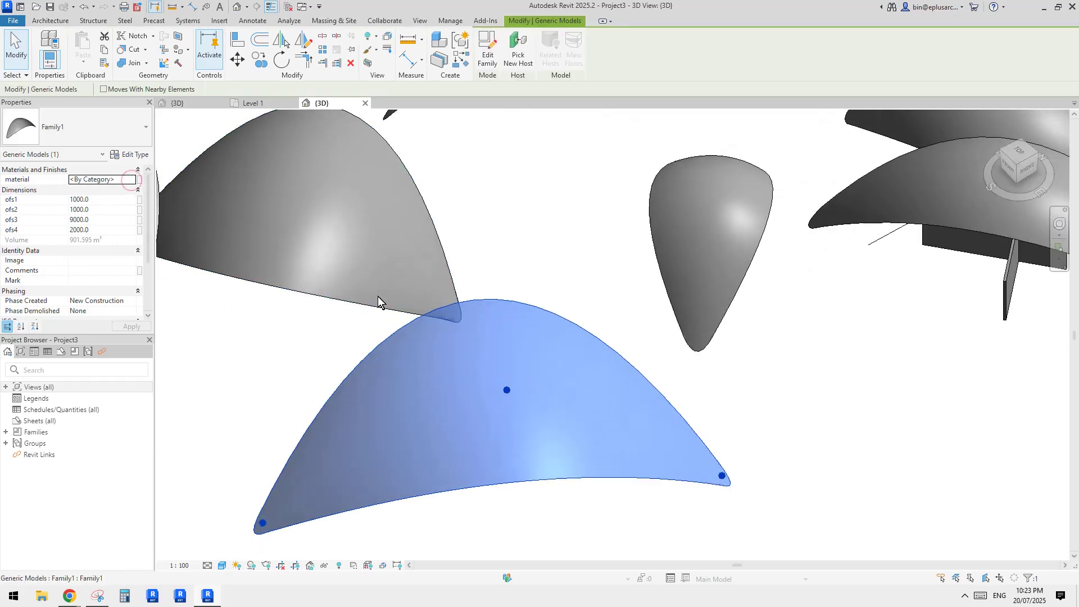
{"action": "middle_click_drag", "start_coordinate": [549, 308], "coordinate": [551, 309], "text": "shift"}
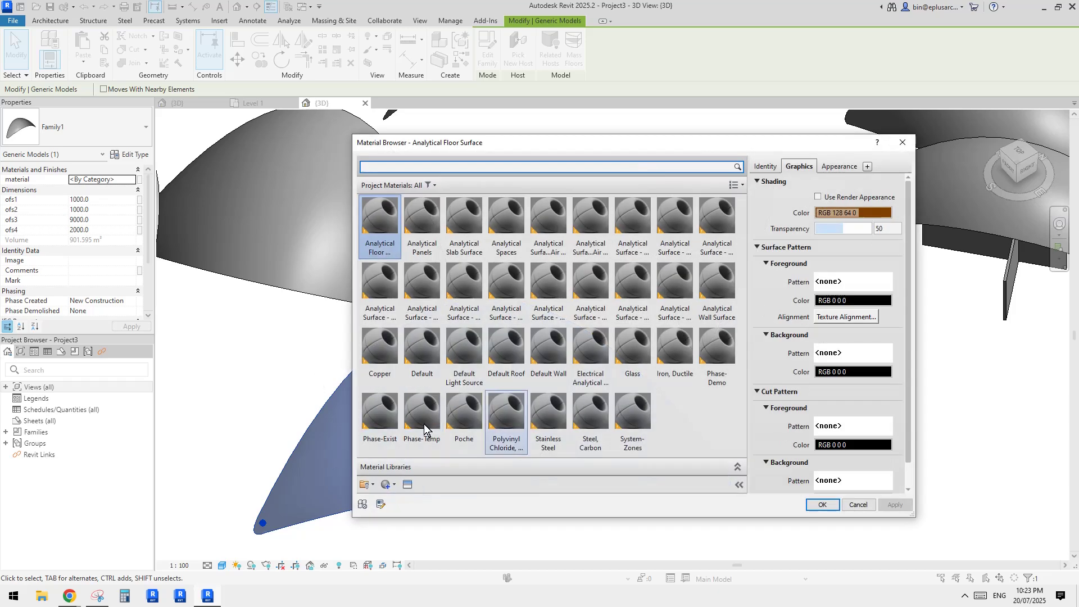
{"action": "left_click", "coordinate": [385, 485]}
{"action": "left_click", "coordinate": [411, 449]}
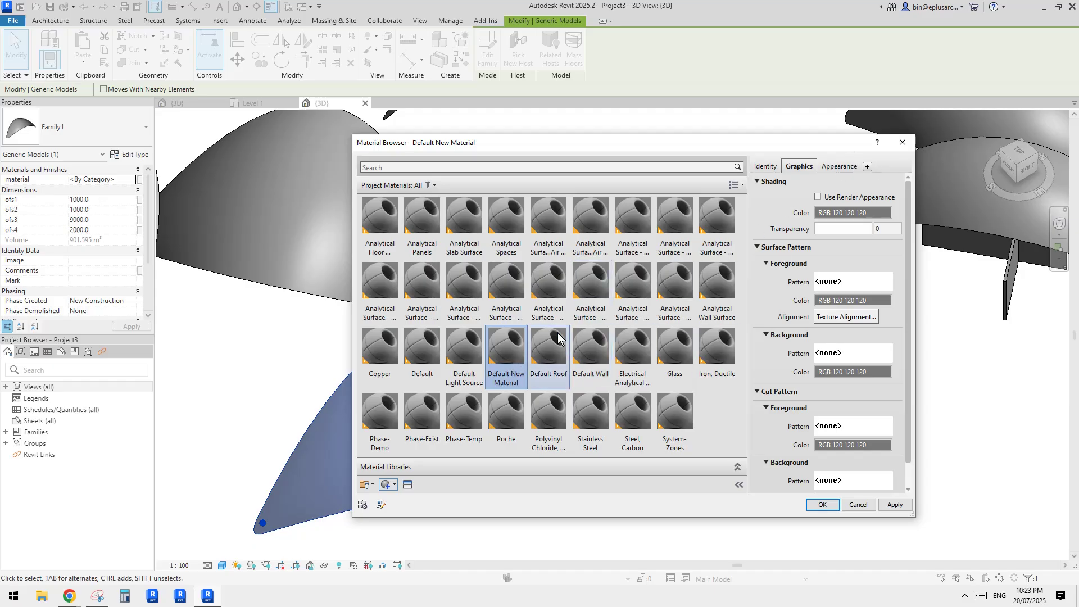
{"action": "right_click", "coordinate": [507, 356]}
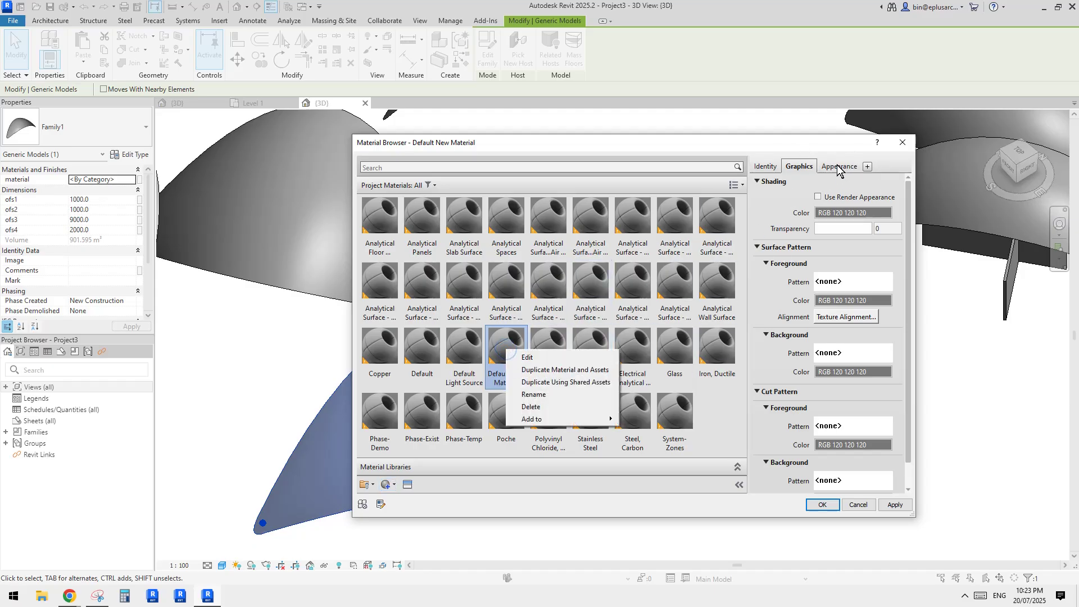
{"action": "left_click", "coordinate": [507, 333]}
{"action": "right_click", "coordinate": [501, 340]}
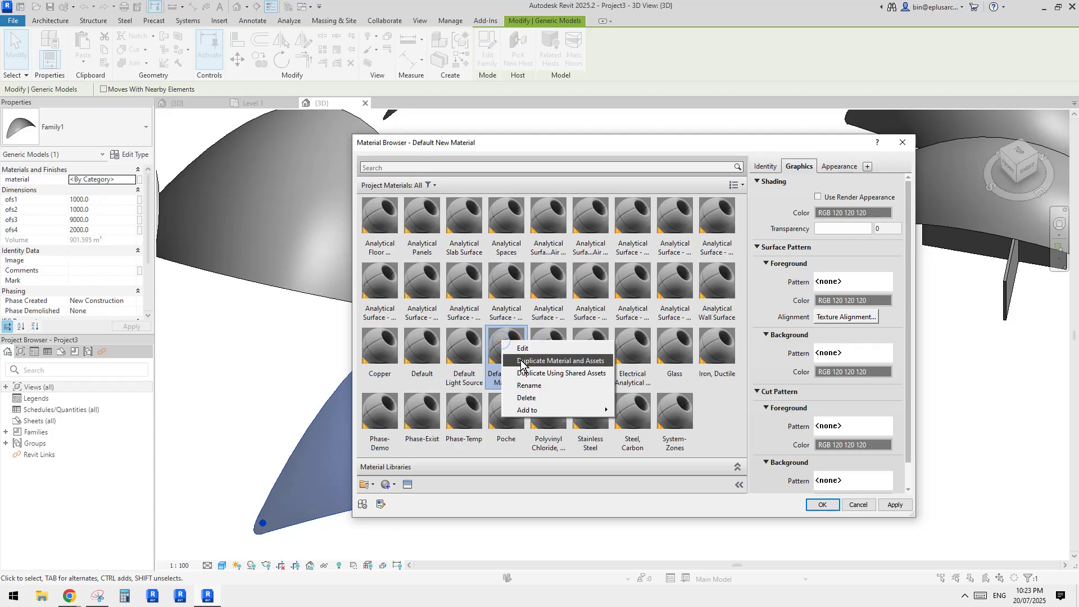
{"action": "left_click", "coordinate": [496, 339]}
{"action": "right_click", "coordinate": [510, 343]}
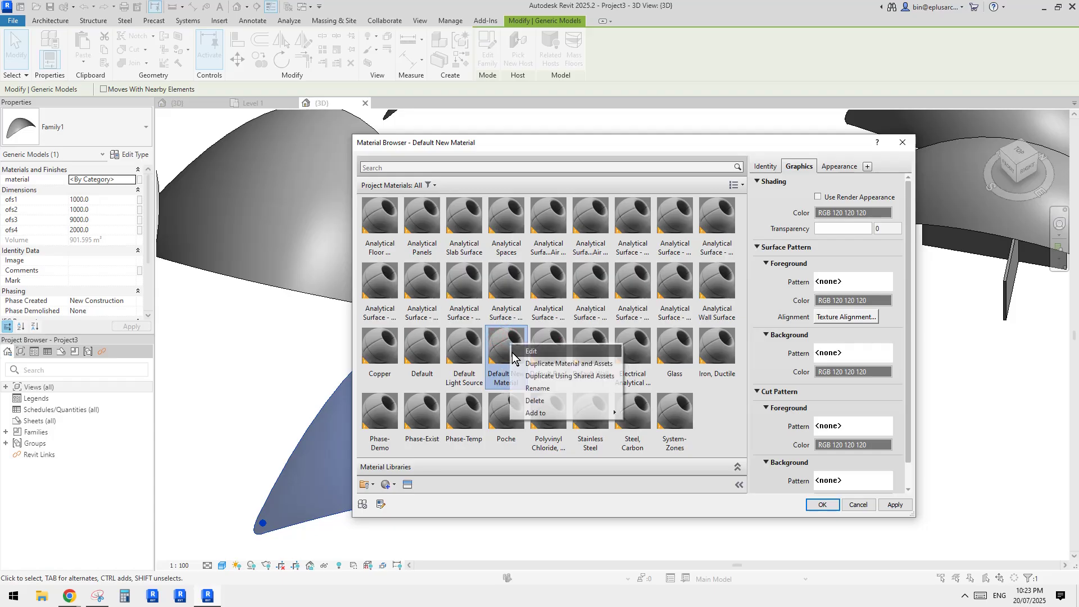
{"action": "left_click", "coordinate": [501, 336]}
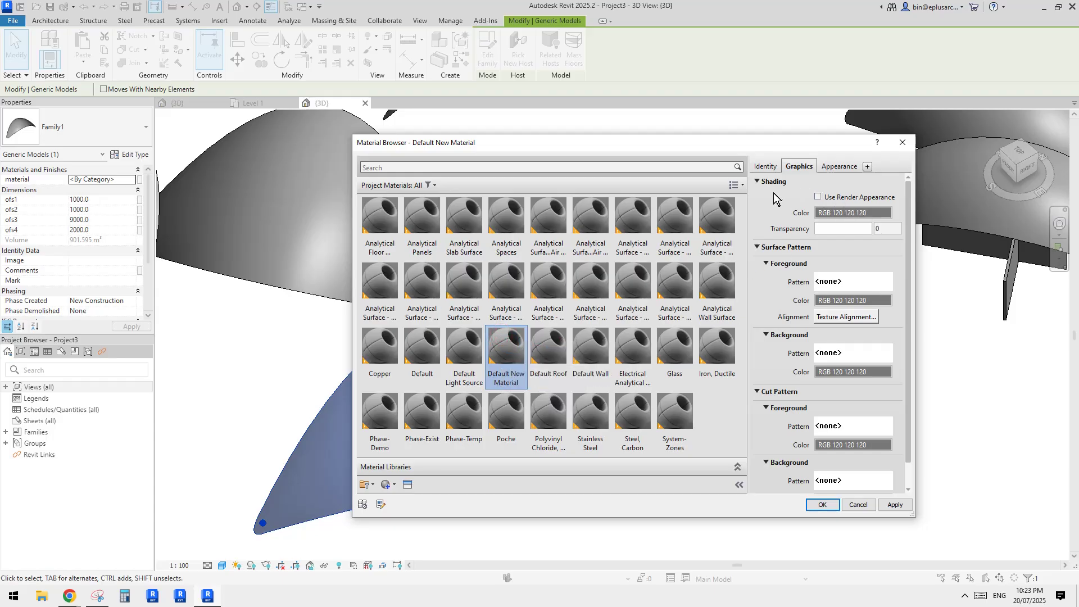
Give the new material a new model-type foreground surface pattern of parallel lines at 0° with 500 mm spacing, and apply it to the roof
{"action": "left_click", "coordinate": [833, 283]}
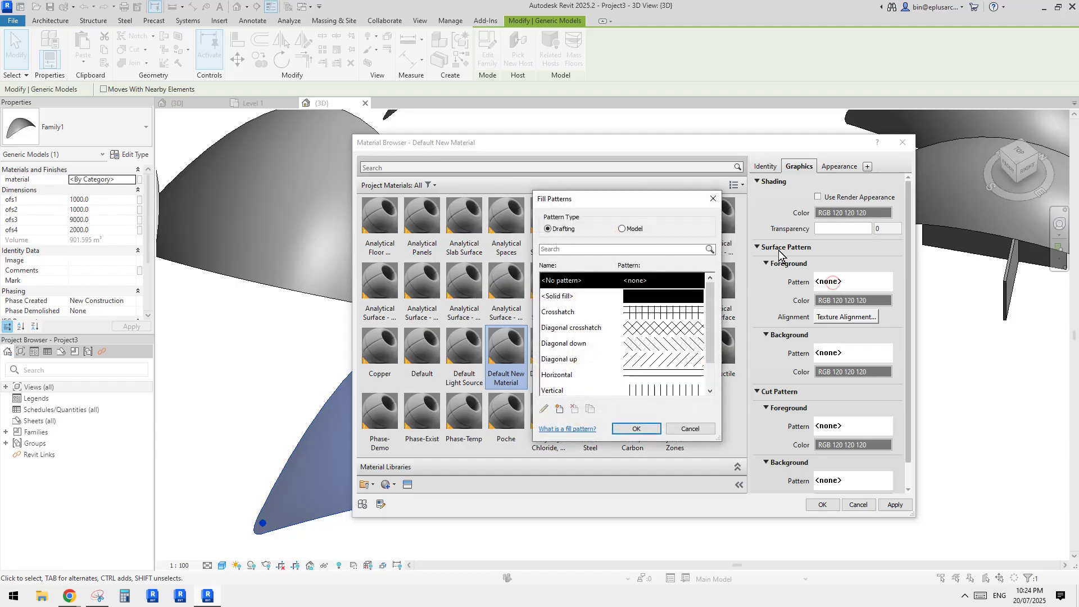
{"action": "left_click", "coordinate": [628, 229]}
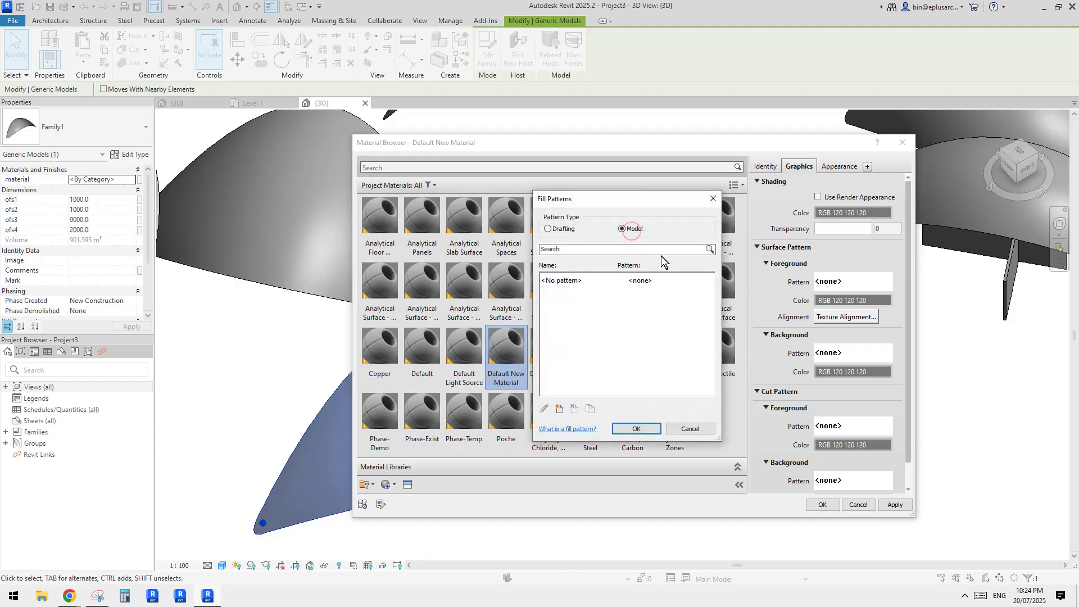
{"action": "left_click", "coordinate": [557, 230]}
{"action": "left_click", "coordinate": [628, 230]}
{"action": "left_click", "coordinate": [559, 409]}
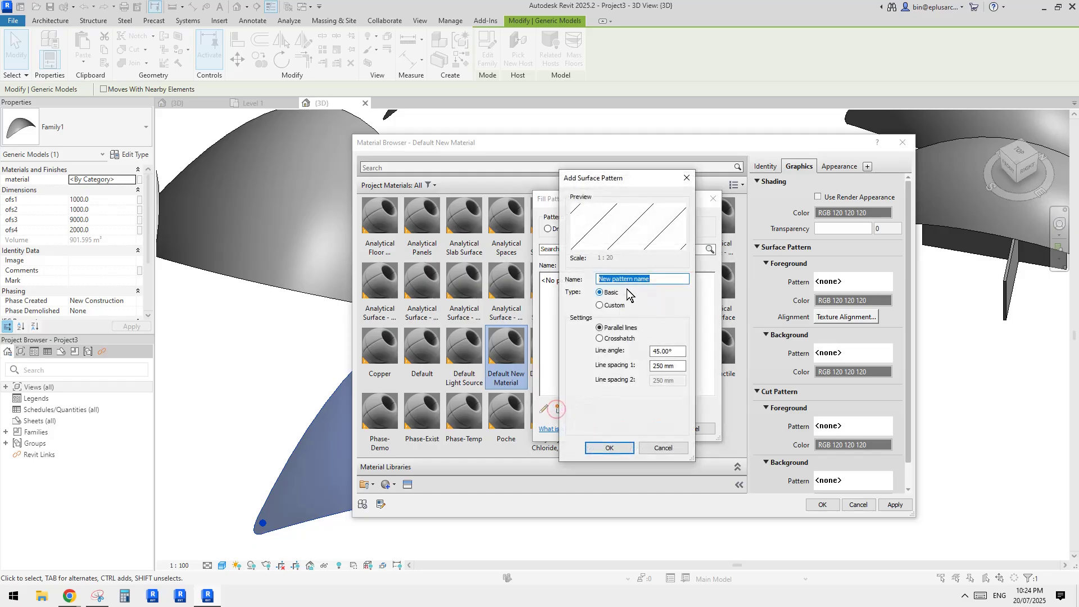
{"action": "double_click", "coordinate": [665, 352]}
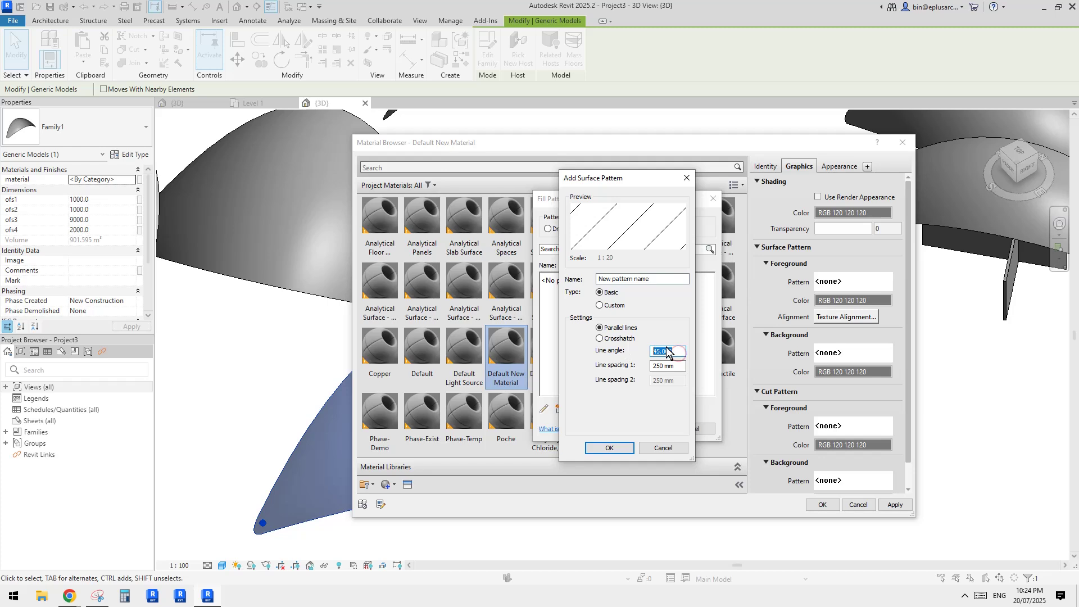
{"action": "type", "text": "0"}
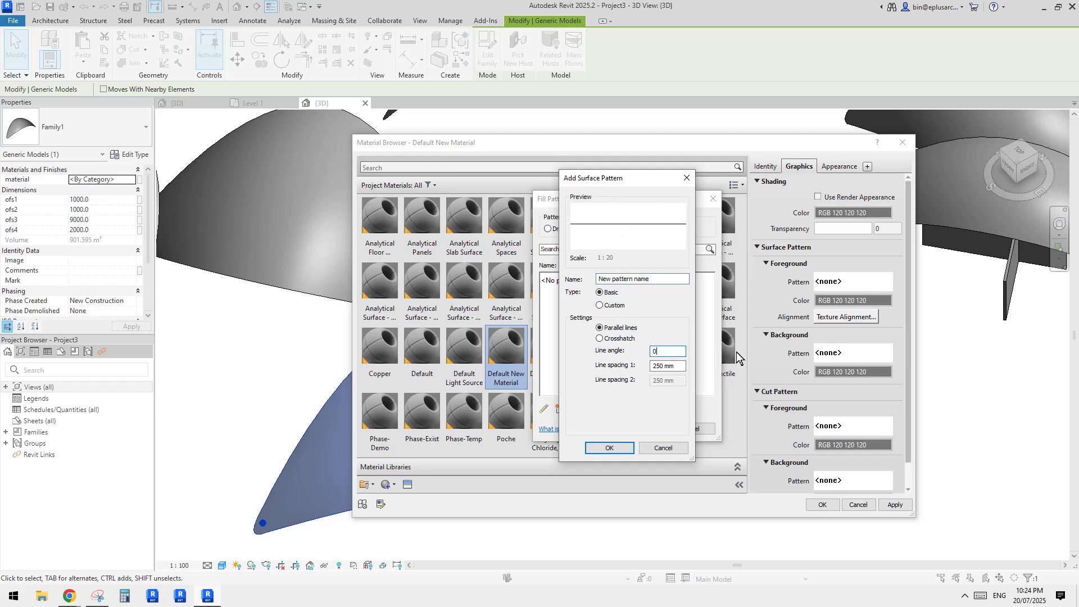
{"action": "double_click", "coordinate": [666, 366]}
{"action": "type", "text": "500"}
{"action": "left_click", "coordinate": [609, 448]}
{"action": "left_click", "coordinate": [646, 430]}
{"action": "left_click", "coordinate": [824, 506]}
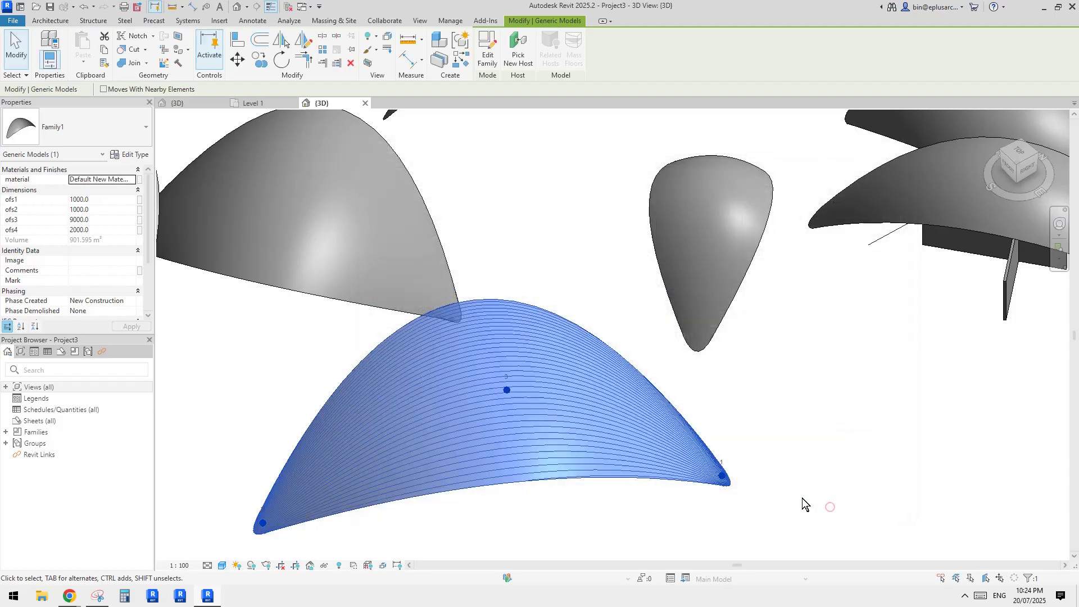
Copy the material name from the patterned roof instance's material parameter
{"action": "left_click", "coordinate": [783, 448]}
{"action": "mouse_move", "coordinate": [765, 465]}
{"action": "middle_mouse_down"}
{"action": "mouse_move", "coordinate": [804, 433]}
{"action": "mouse_move", "coordinate": [686, 433]}
{"action": "mouse_move", "coordinate": [766, 414]}
{"action": "mouse_move", "coordinate": [787, 428]}
{"action": "mouse_move", "coordinate": [761, 446]}
{"action": "middle_mouse_up"}
{"action": "middle_click_drag", "start_coordinate": [659, 217], "coordinate": [604, 317], "text": "shift"}
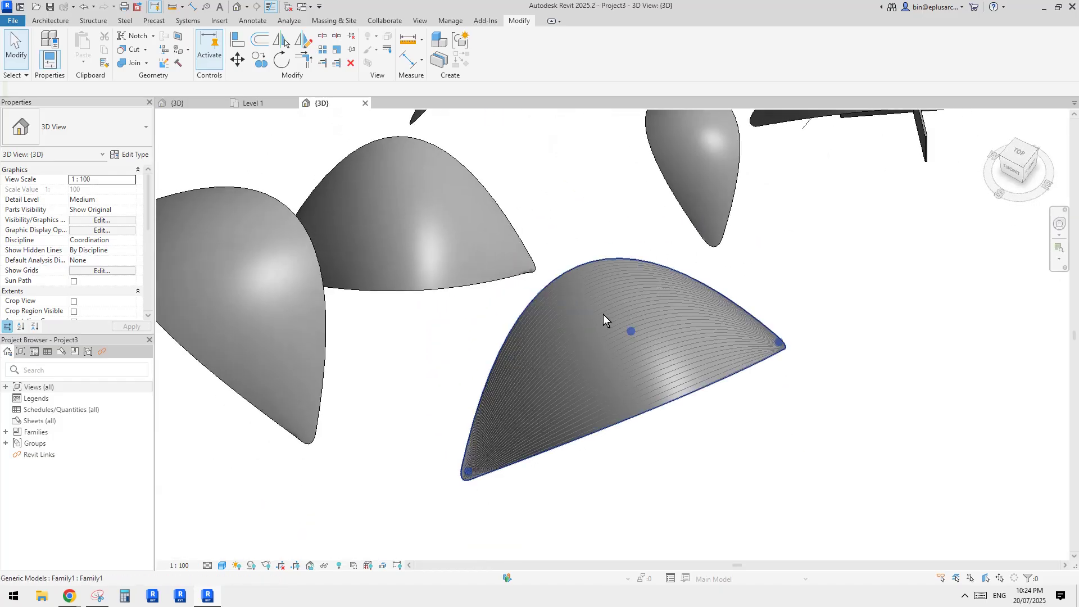
{"action": "left_click", "coordinate": [603, 314]}
{"action": "left_click", "coordinate": [105, 175]}
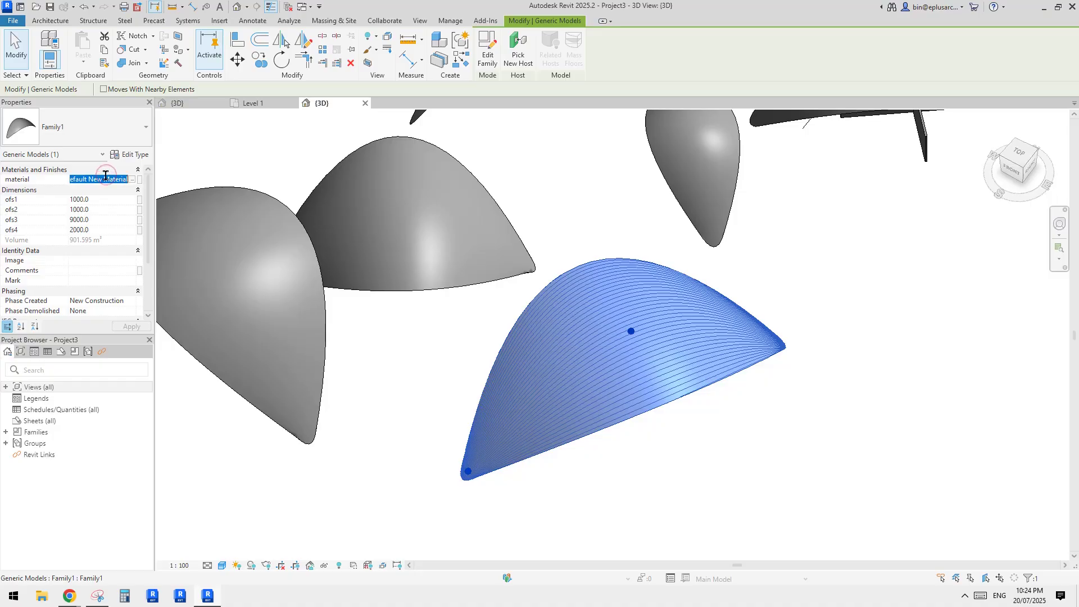
Assign Default New Material to the six other roof instances surrounding the patterned one
{"action": "scroll", "coordinate": [449, 226], "scroll_direction": "down", "scroll_amount": 1}
{"action": "middle_click_drag", "start_coordinate": [494, 234], "coordinate": [506, 348]}
{"action": "left_click", "coordinate": [572, 305]}
{"action": "left_click", "coordinate": [436, 320]}
{"action": "left_click", "coordinate": [254, 363], "text": "ctrl"}
{"action": "left_click", "coordinate": [674, 279], "text": "ctrl"}
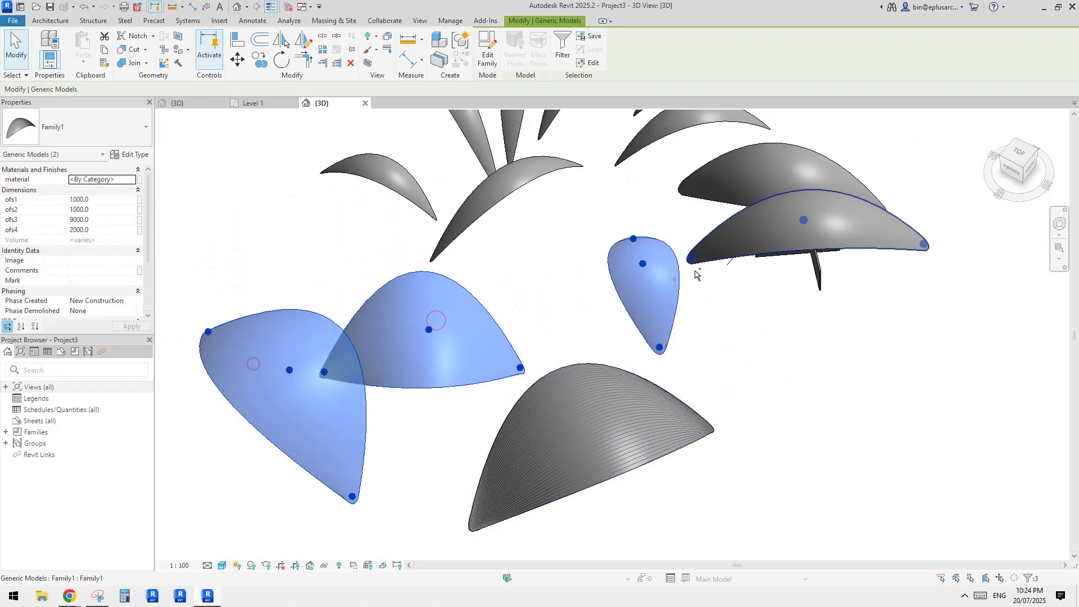
{"action": "left_click", "coordinate": [696, 274], "text": "ctrl"}
{"action": "left_click", "coordinate": [689, 185], "text": "ctrl"}
{"action": "left_click", "coordinate": [528, 168], "text": "ctrl"}
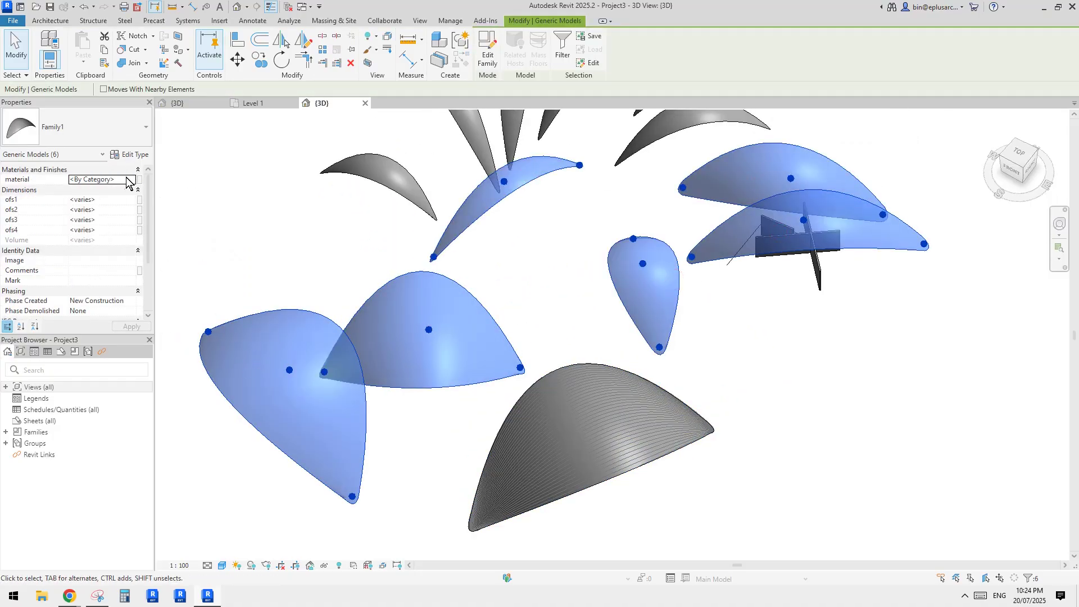
{"action": "left_click", "coordinate": [598, 275]}
Compare the patterned roofs from several angles with the bamboo leaf-shaped roof reference image in the Chrome browser
{"action": "middle_click_drag", "start_coordinate": [714, 291], "coordinate": [262, 442], "text": "shift"}
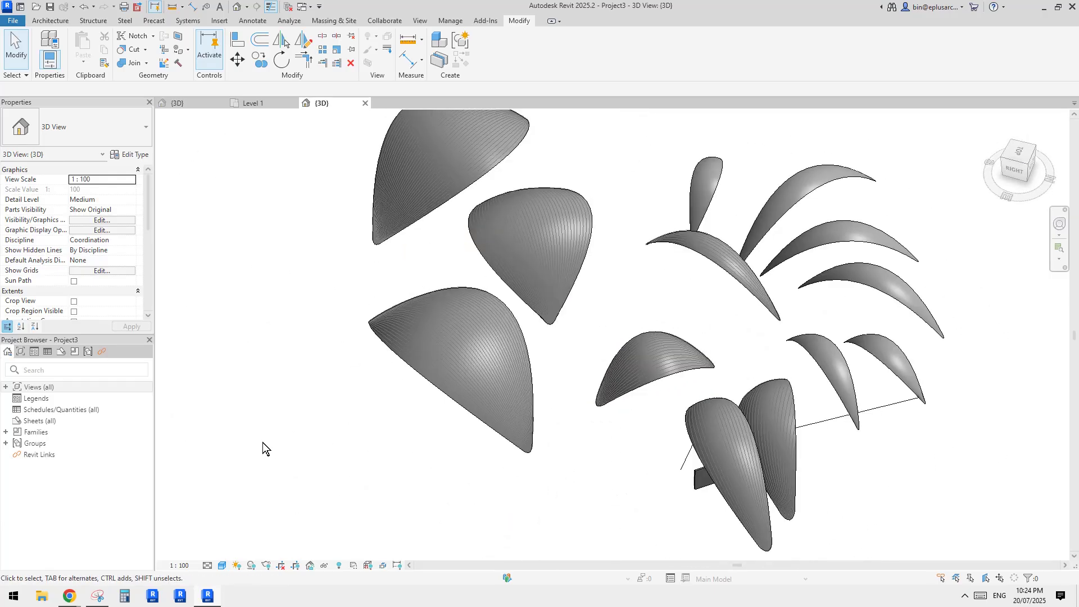
{"action": "left_click", "coordinate": [68, 597]}
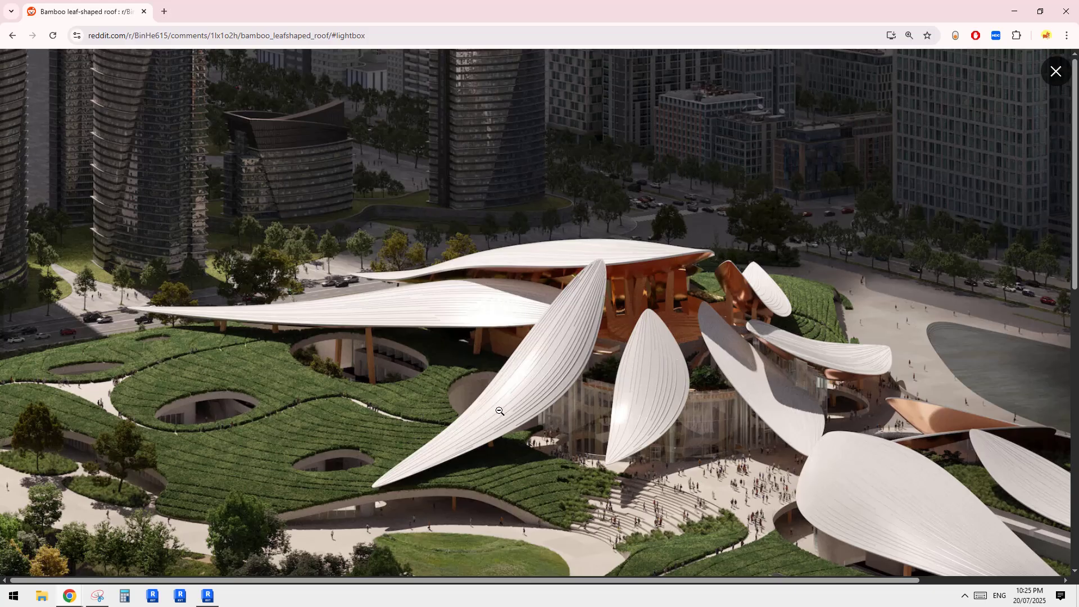
{"action": "left_click", "coordinate": [211, 597]}
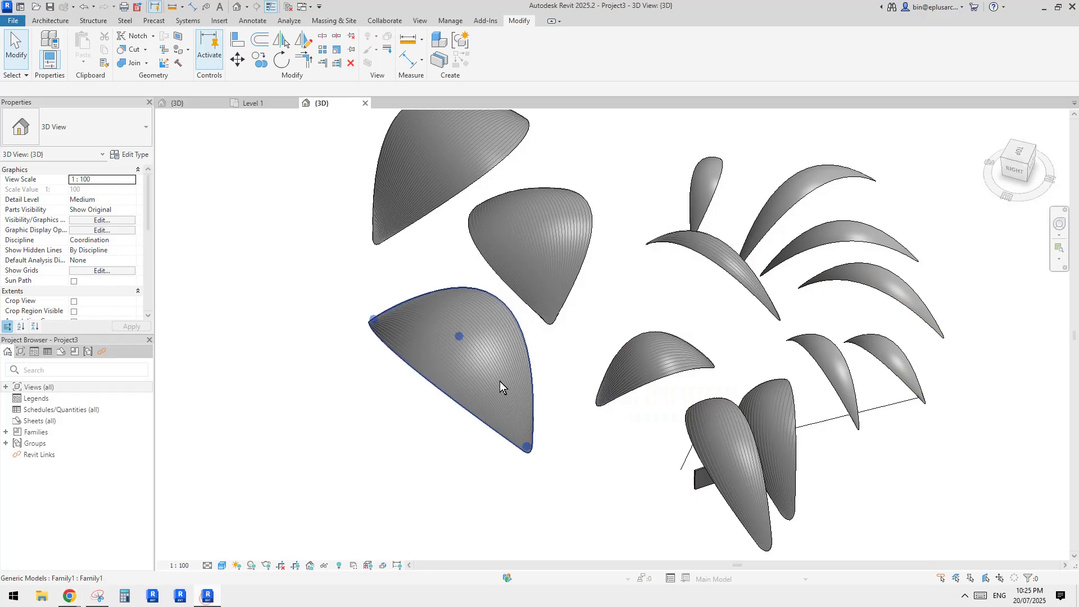
{"action": "left_click", "coordinate": [684, 375]}
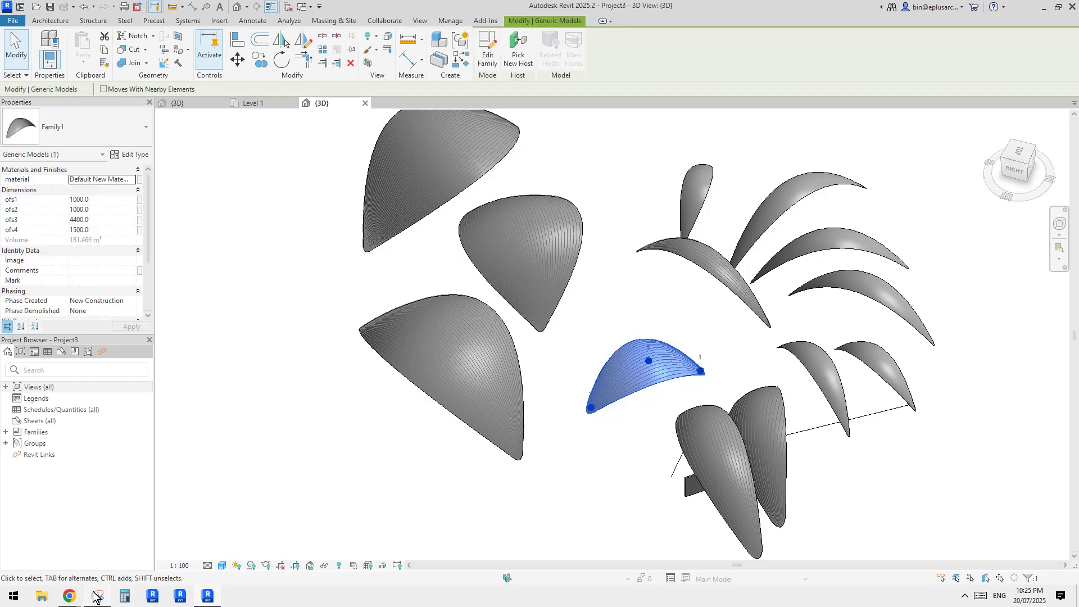
{"action": "left_click", "coordinate": [180, 542]}
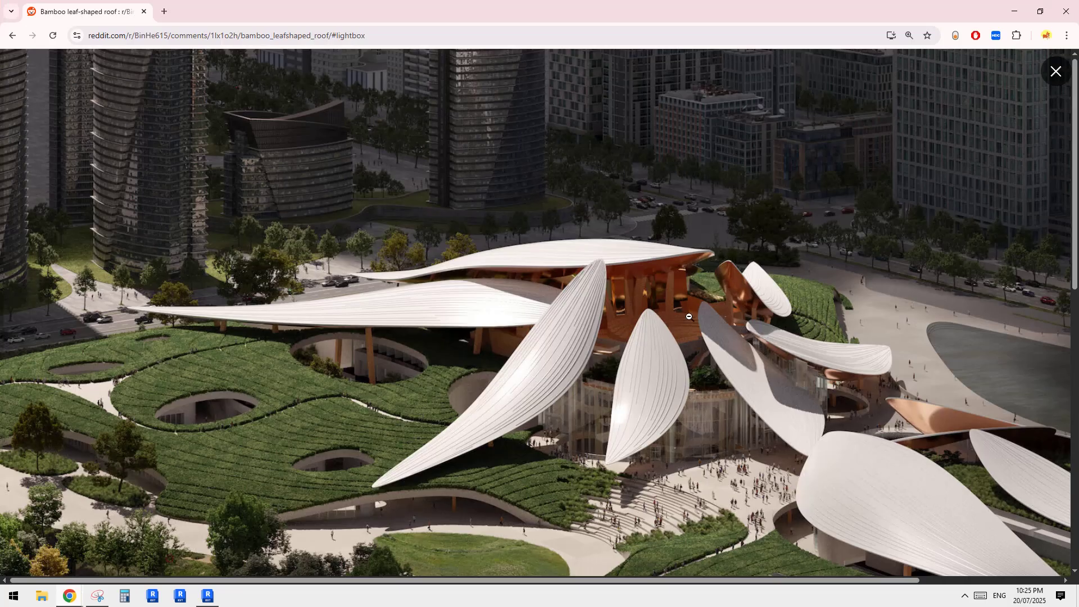
{"action": "left_click", "coordinate": [207, 596]}
{"action": "scroll", "coordinate": [629, 405], "scroll_direction": "up", "scroll_amount": 3}
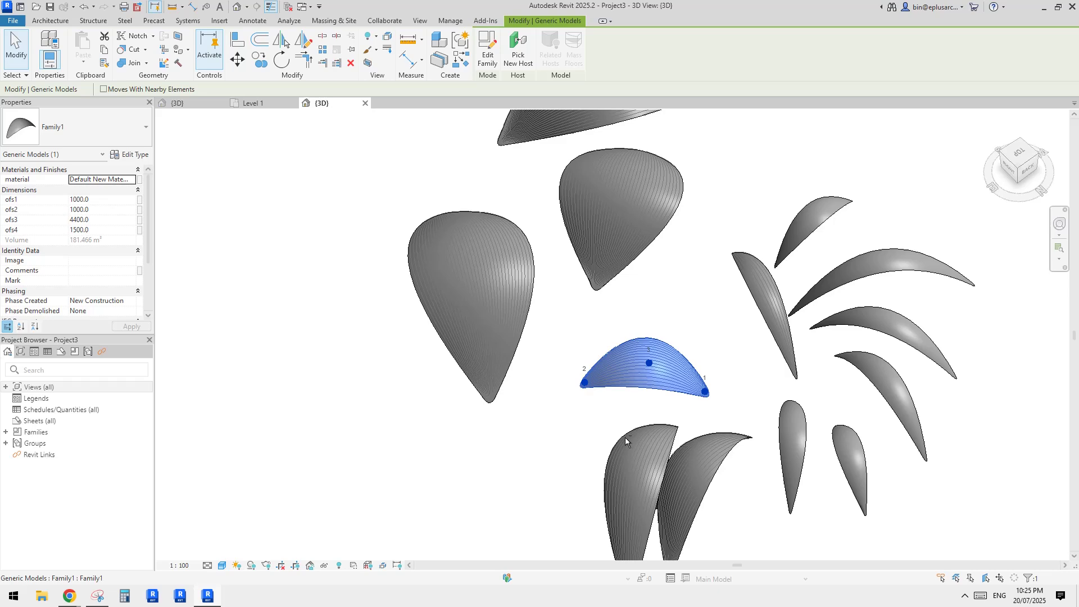
{"action": "scroll", "coordinate": [626, 377], "scroll_direction": "down", "scroll_amount": 3}
{"action": "left_click", "coordinate": [631, 386]}
{"action": "middle_click_drag", "start_coordinate": [631, 386], "coordinate": [730, 459], "text": "shift"}
{"action": "middle_click_drag", "start_coordinate": [708, 397], "coordinate": [628, 376], "text": "shift"}
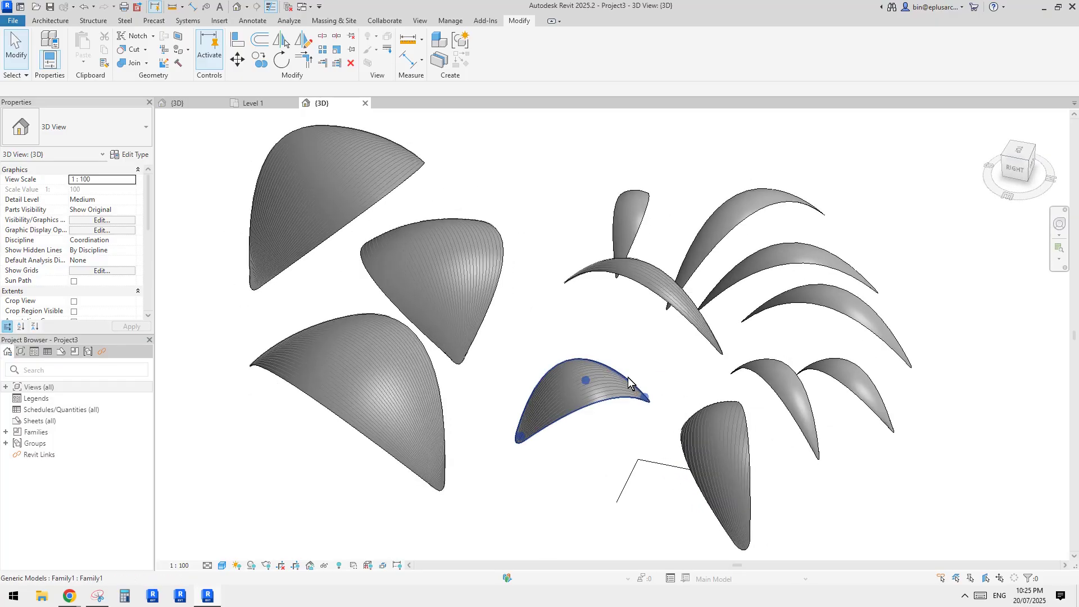